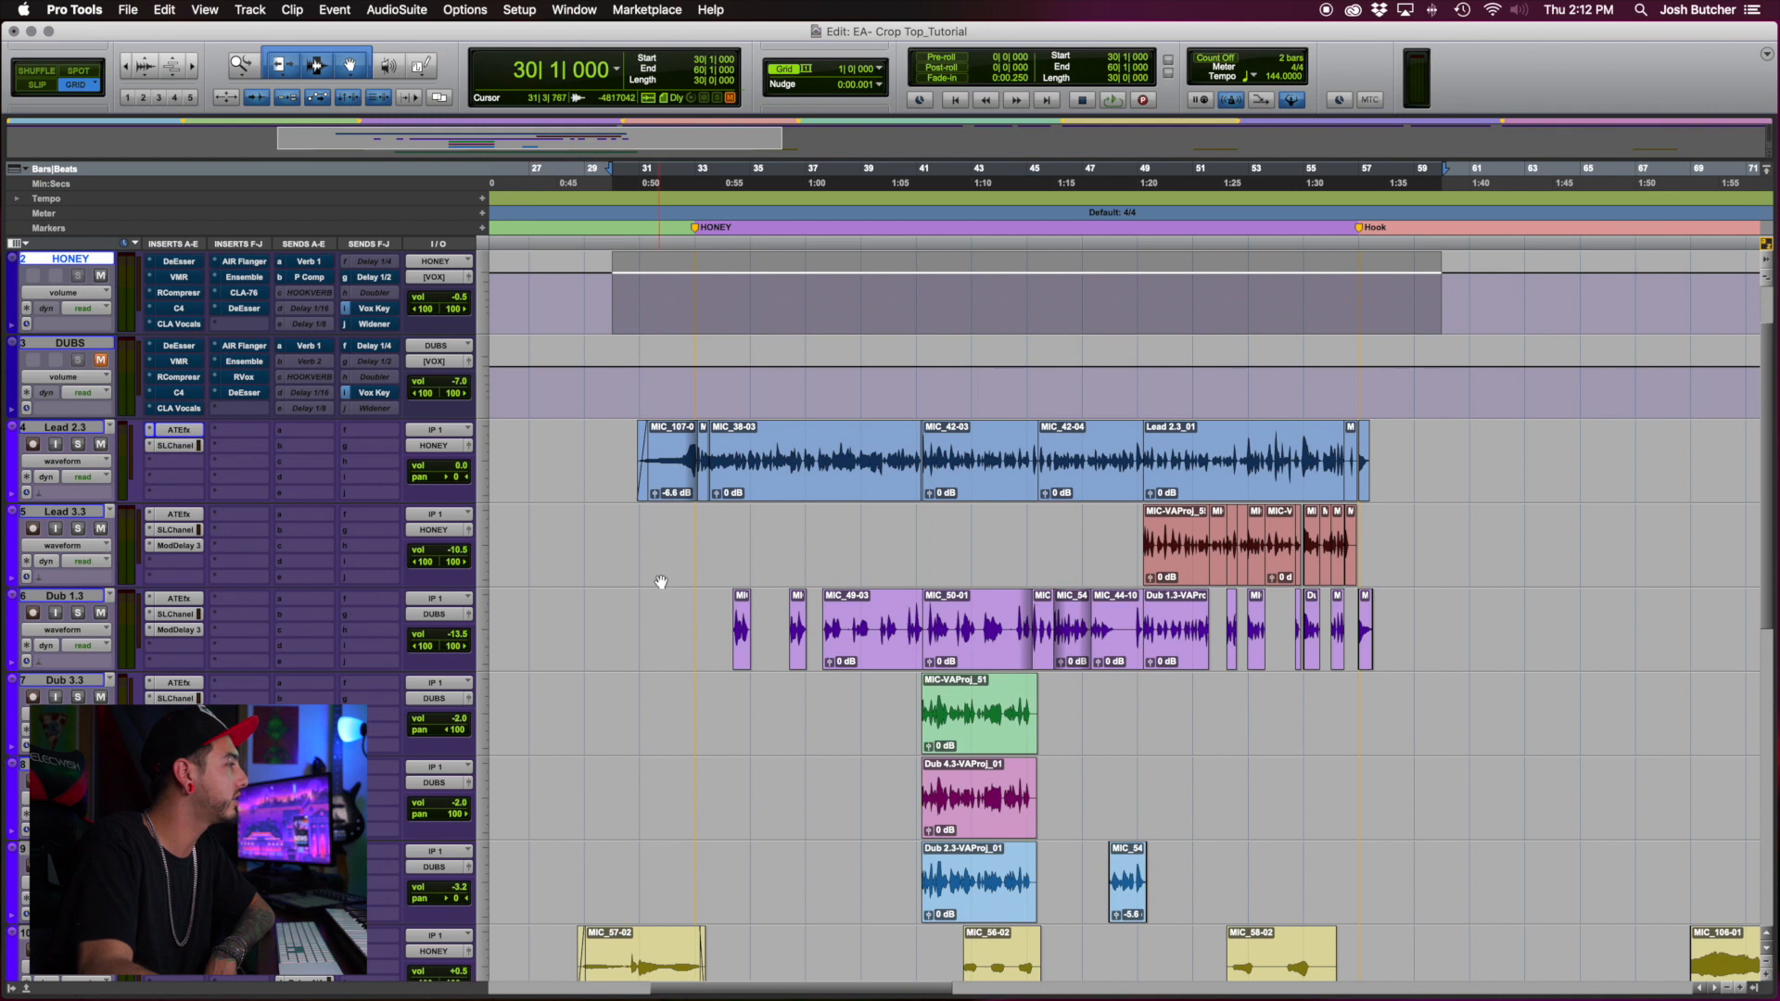
Highlight the dub vocal clips from bar 32 to 61 and the DUBS bus track to examine the vocal routing
{"action": "left_click_drag", "start_coordinate": [656, 612], "coordinate": [1469, 913]}
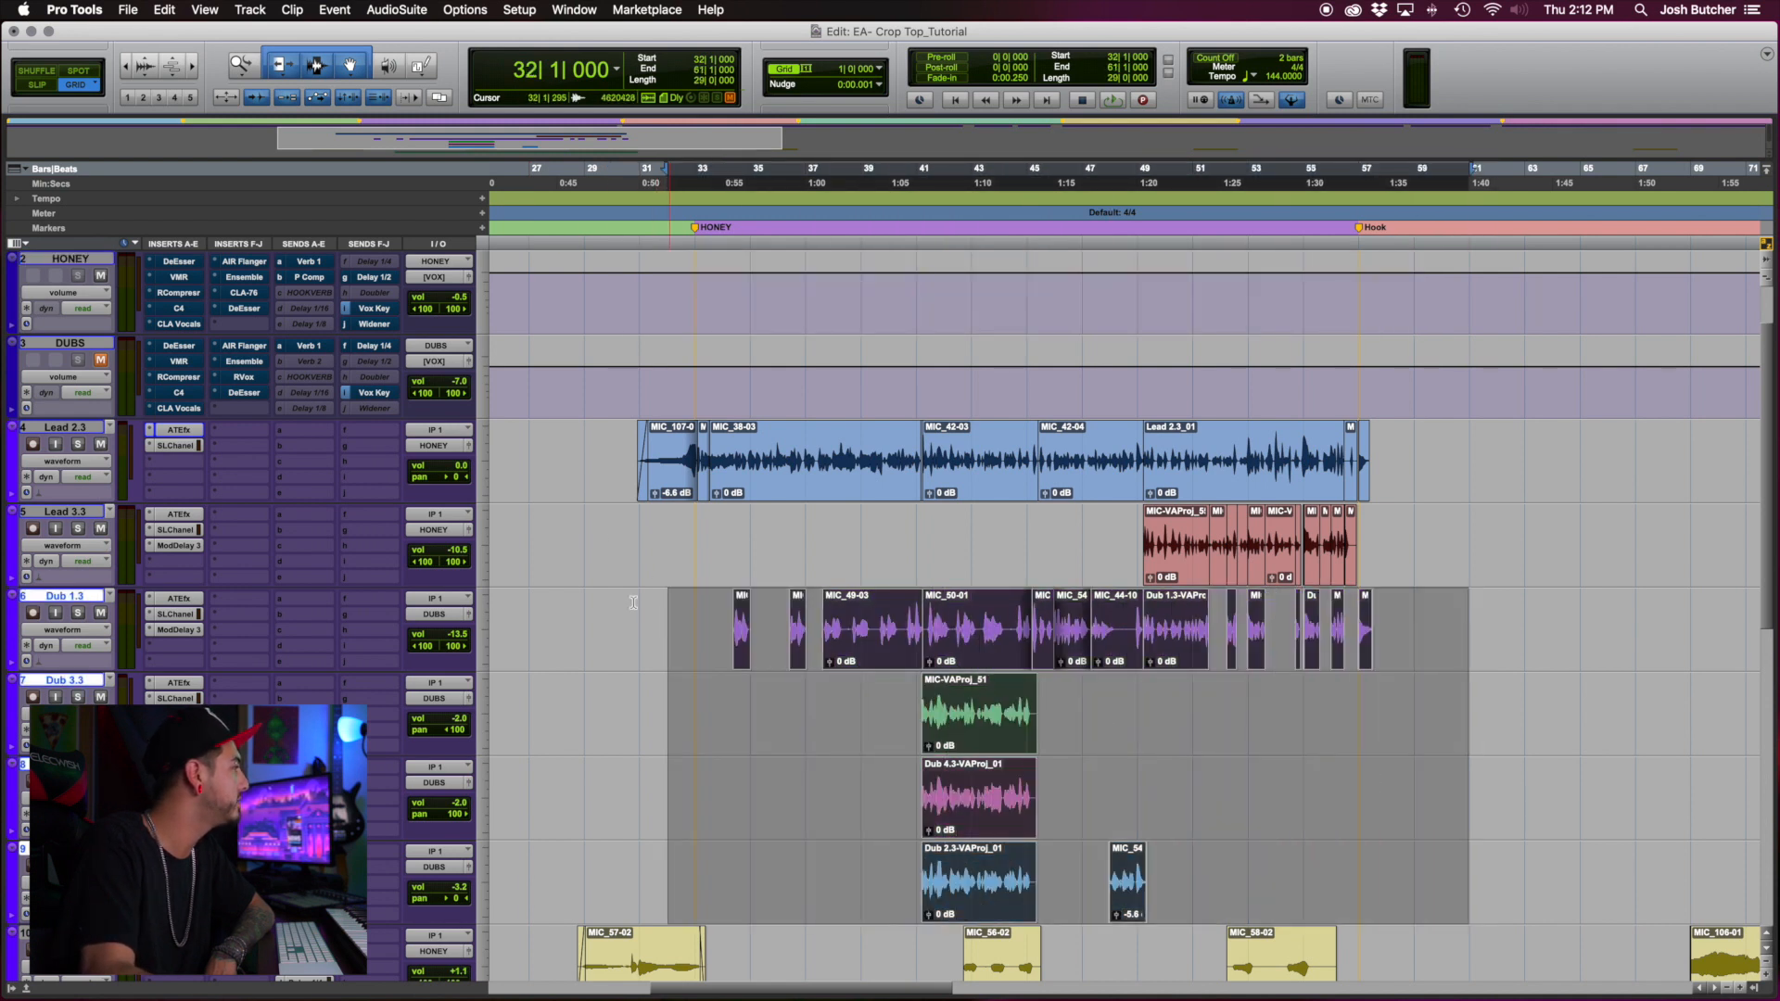
{"action": "left_click", "coordinate": [72, 345]}
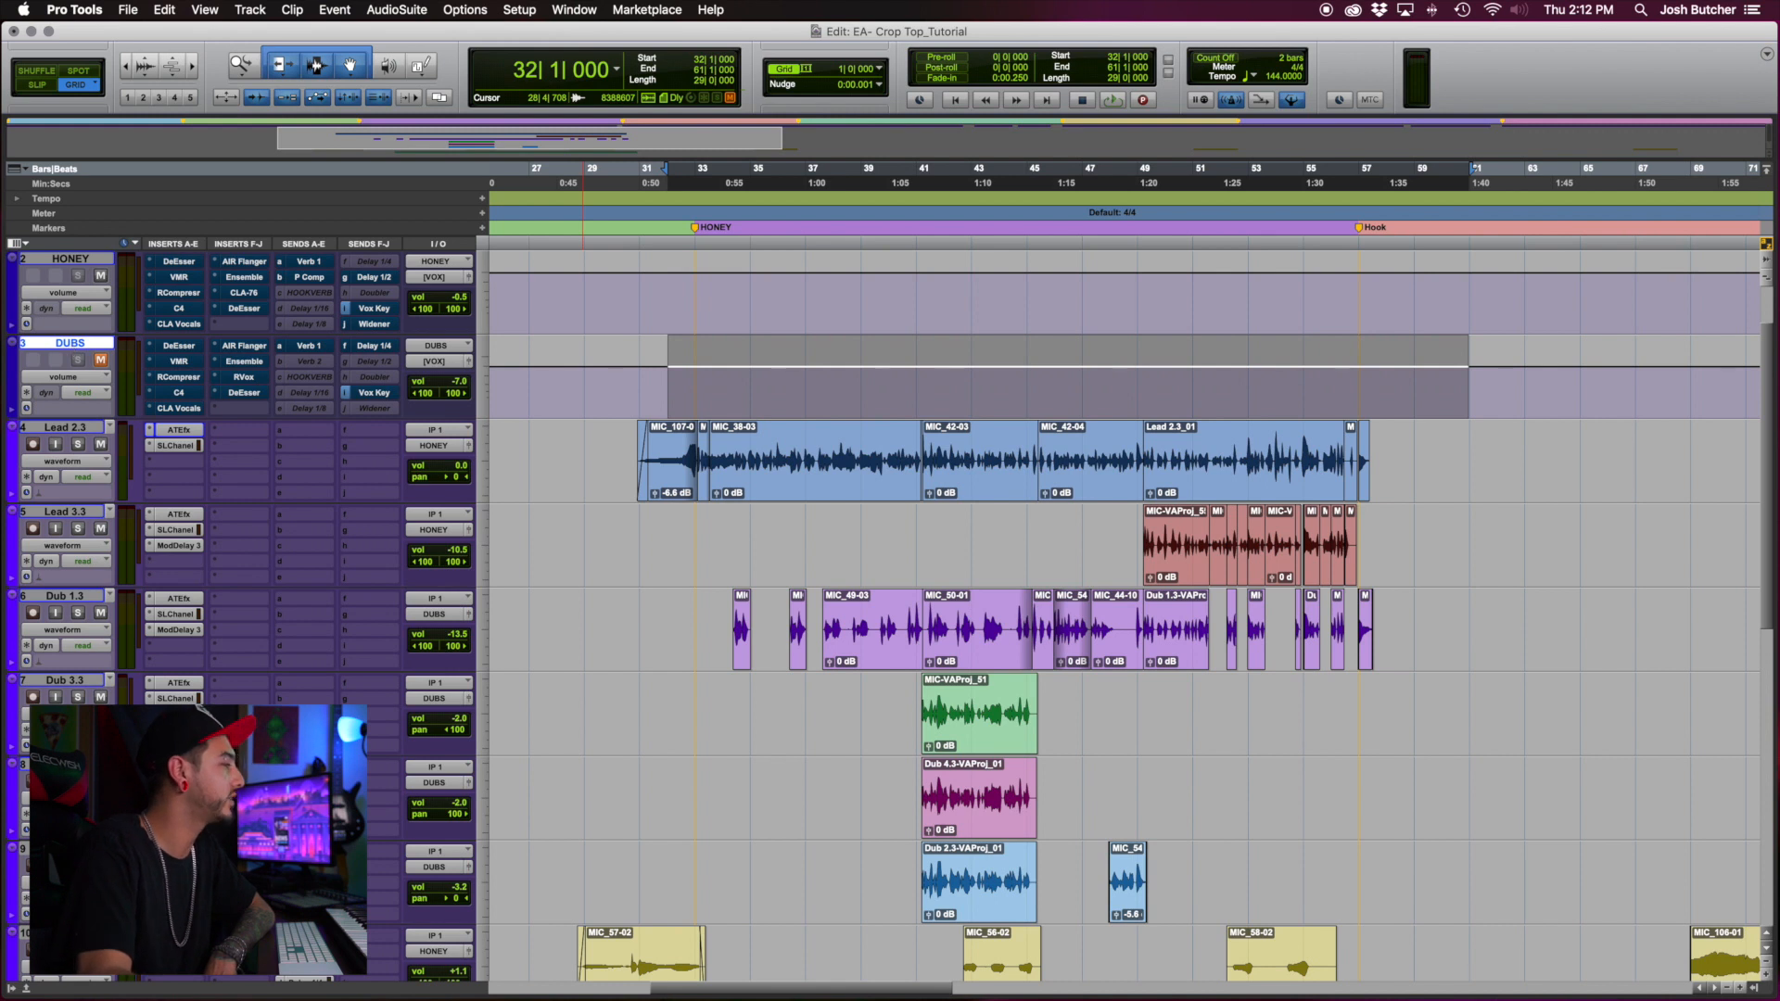
{"action": "scroll", "coordinate": [582, 809], "scroll_direction": "down", "scroll_amount": 3}
{"action": "left_click_drag", "start_coordinate": [536, 693], "coordinate": [661, 791]}
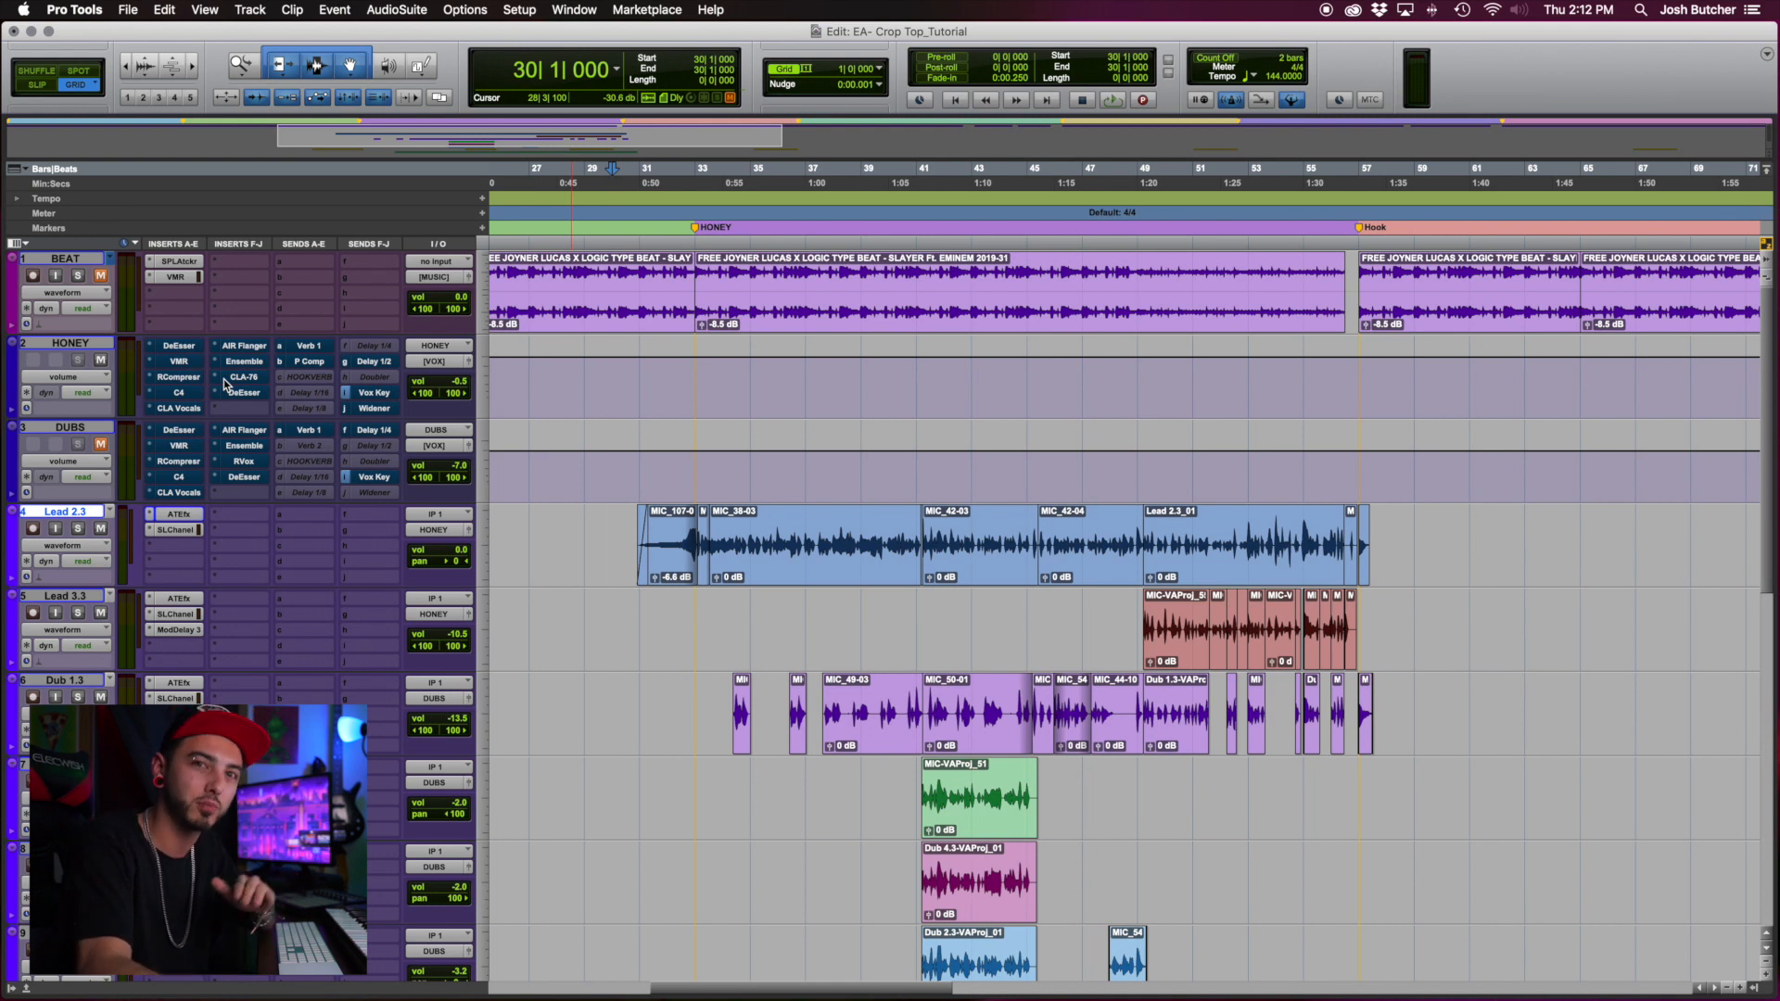
Inspect the Auto-Tune EFX 3 and SSLChannel plug-in settings on the Lead 2.3 track, closing each window again
{"action": "left_click", "coordinate": [198, 517]}
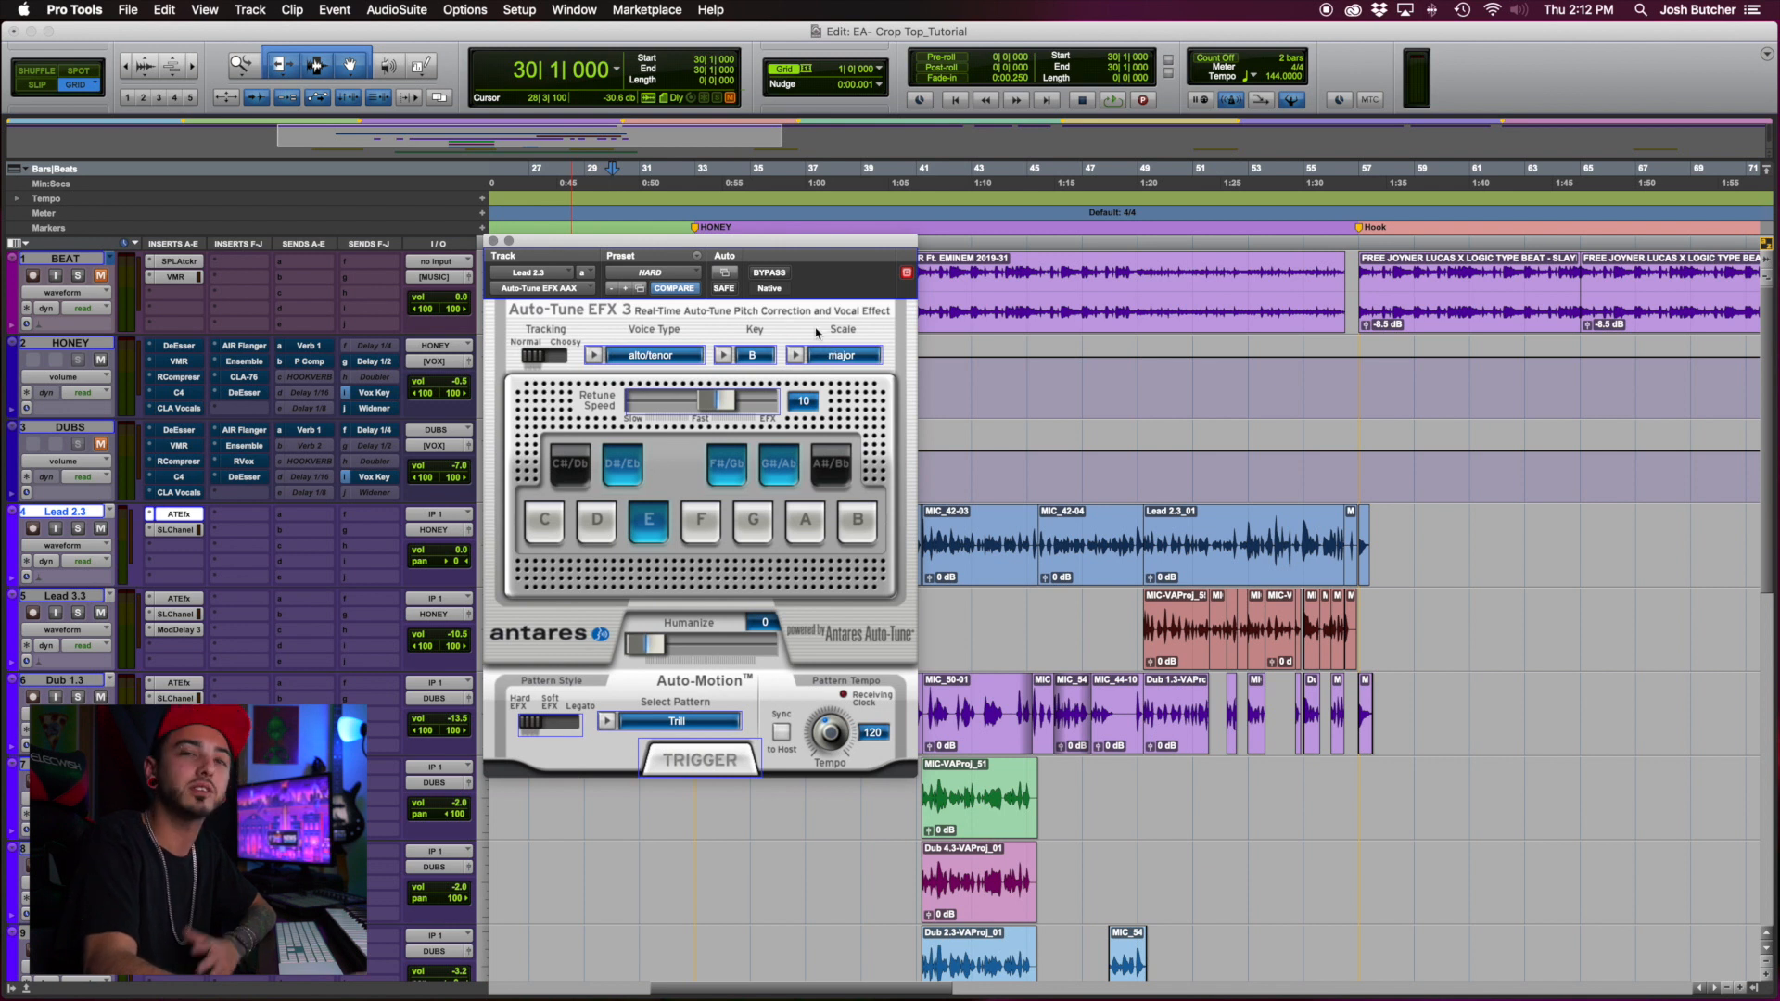
{"action": "left_click", "coordinate": [494, 240]}
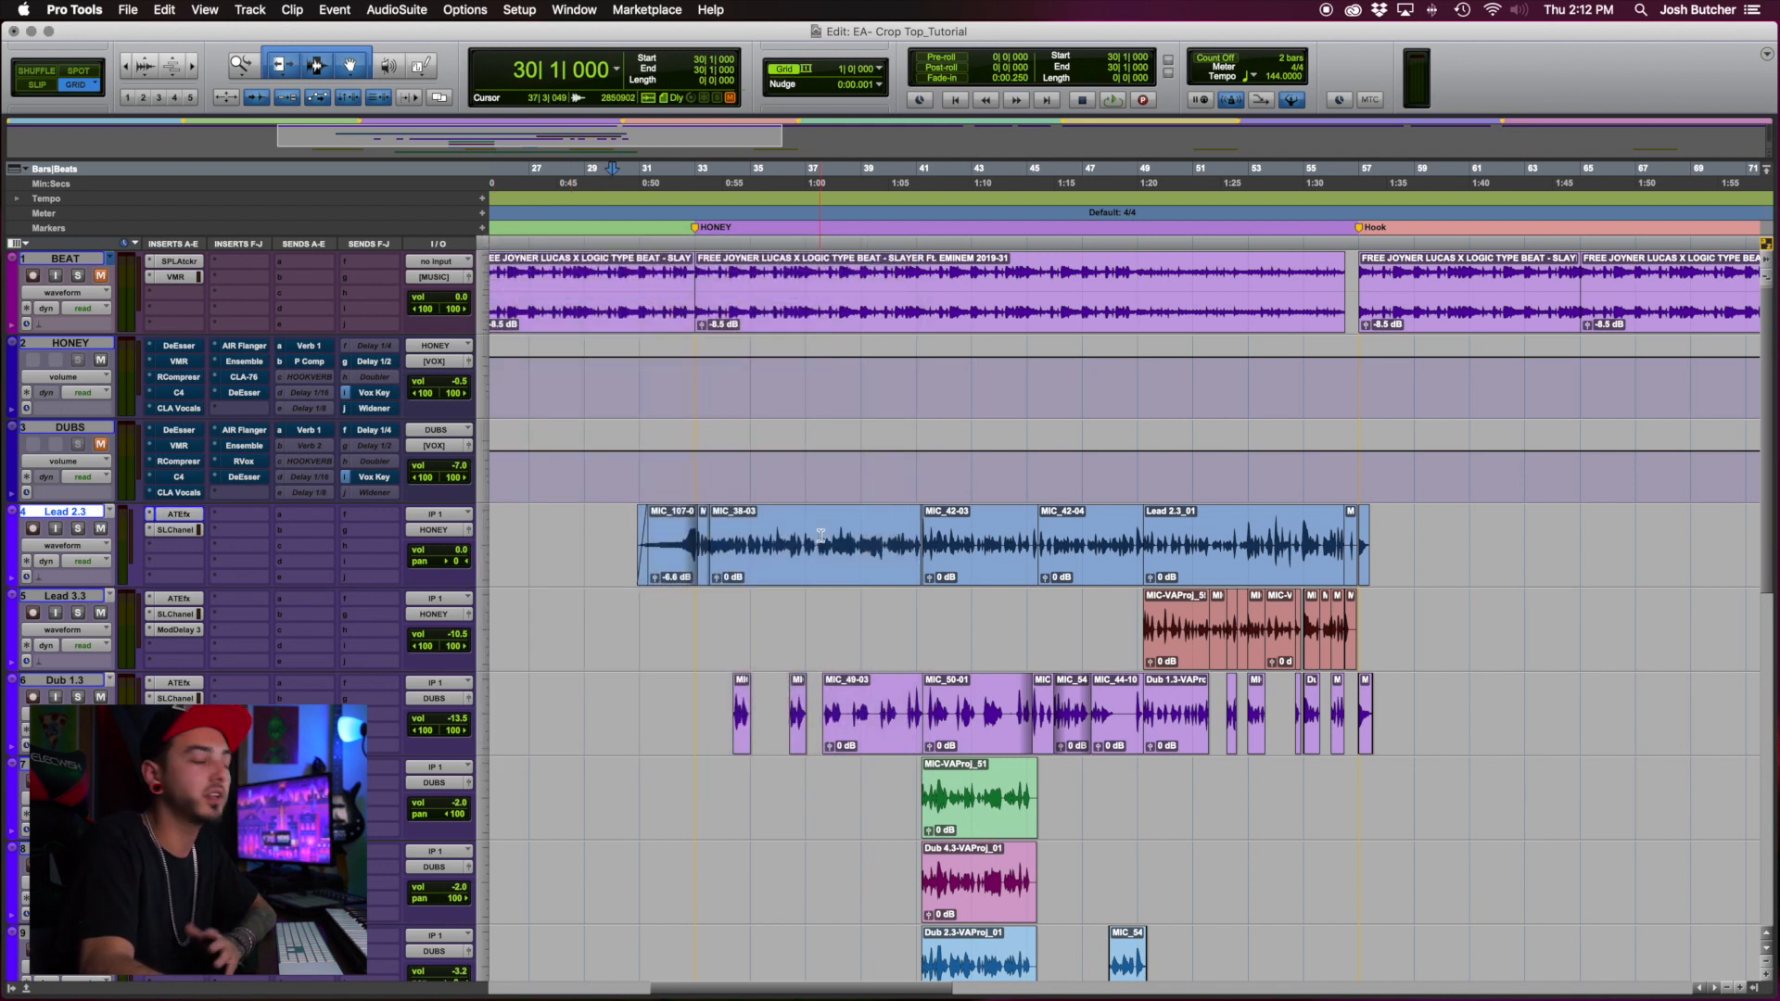
{"action": "left_click", "coordinate": [176, 530]}
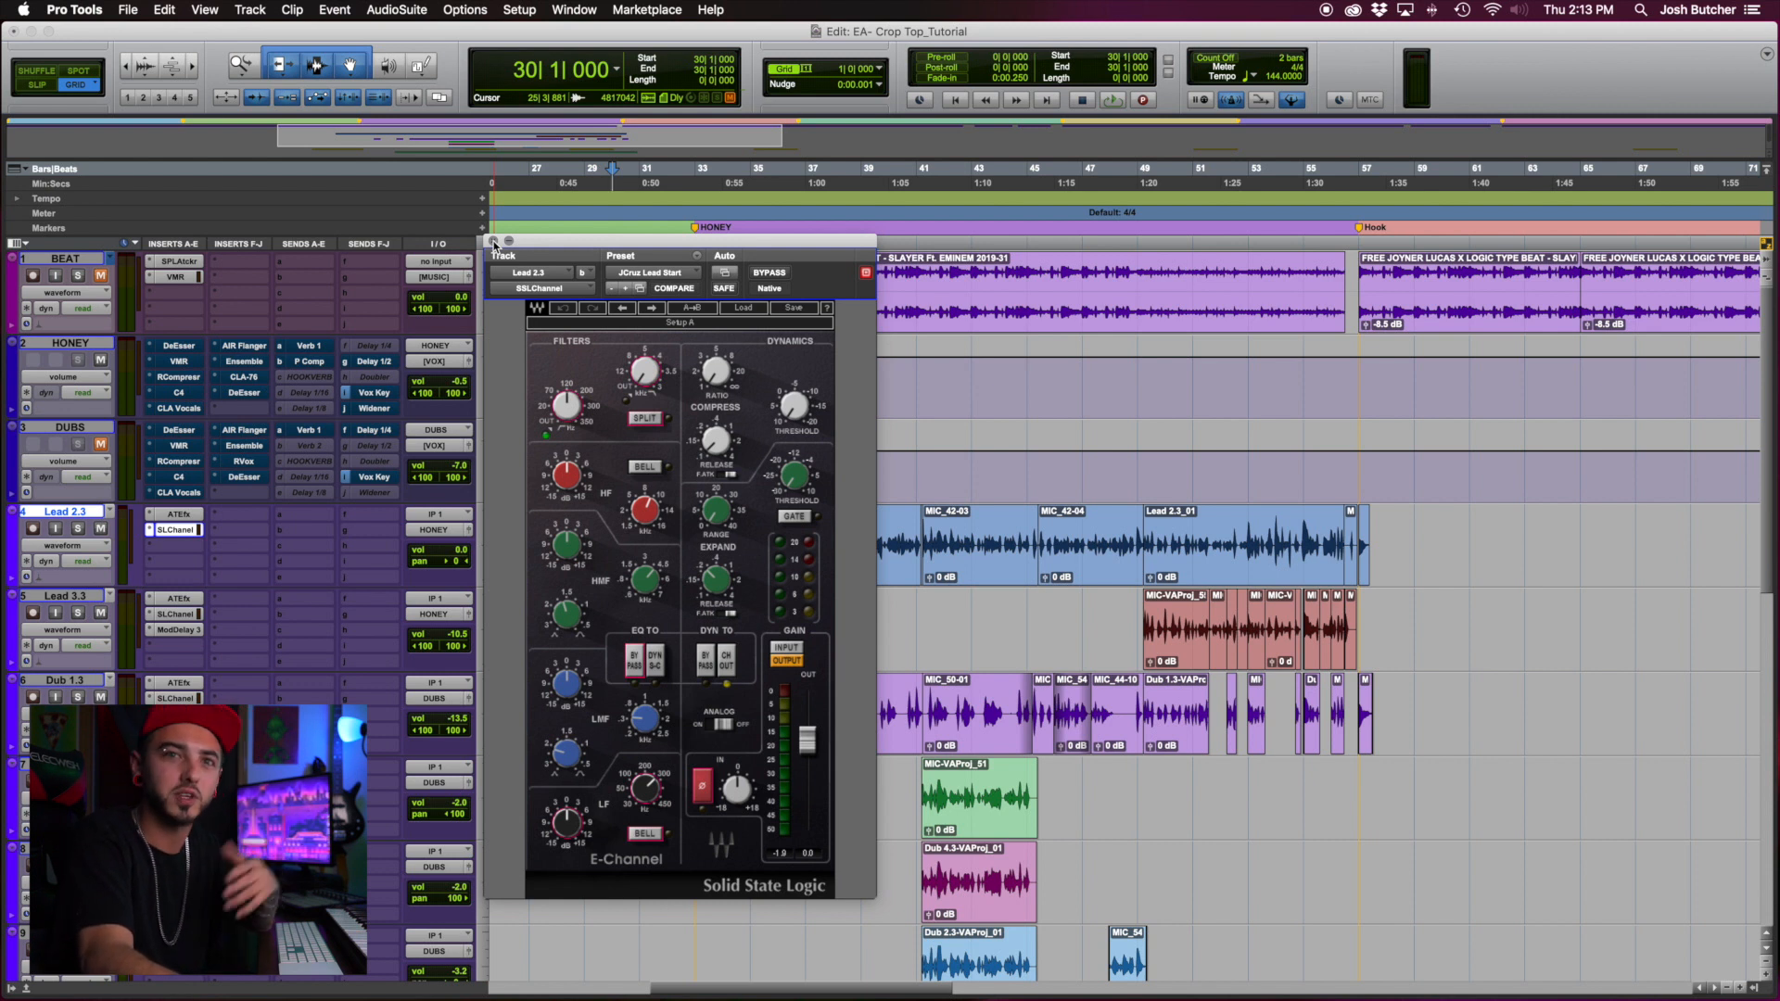
{"action": "left_click", "coordinate": [494, 242]}
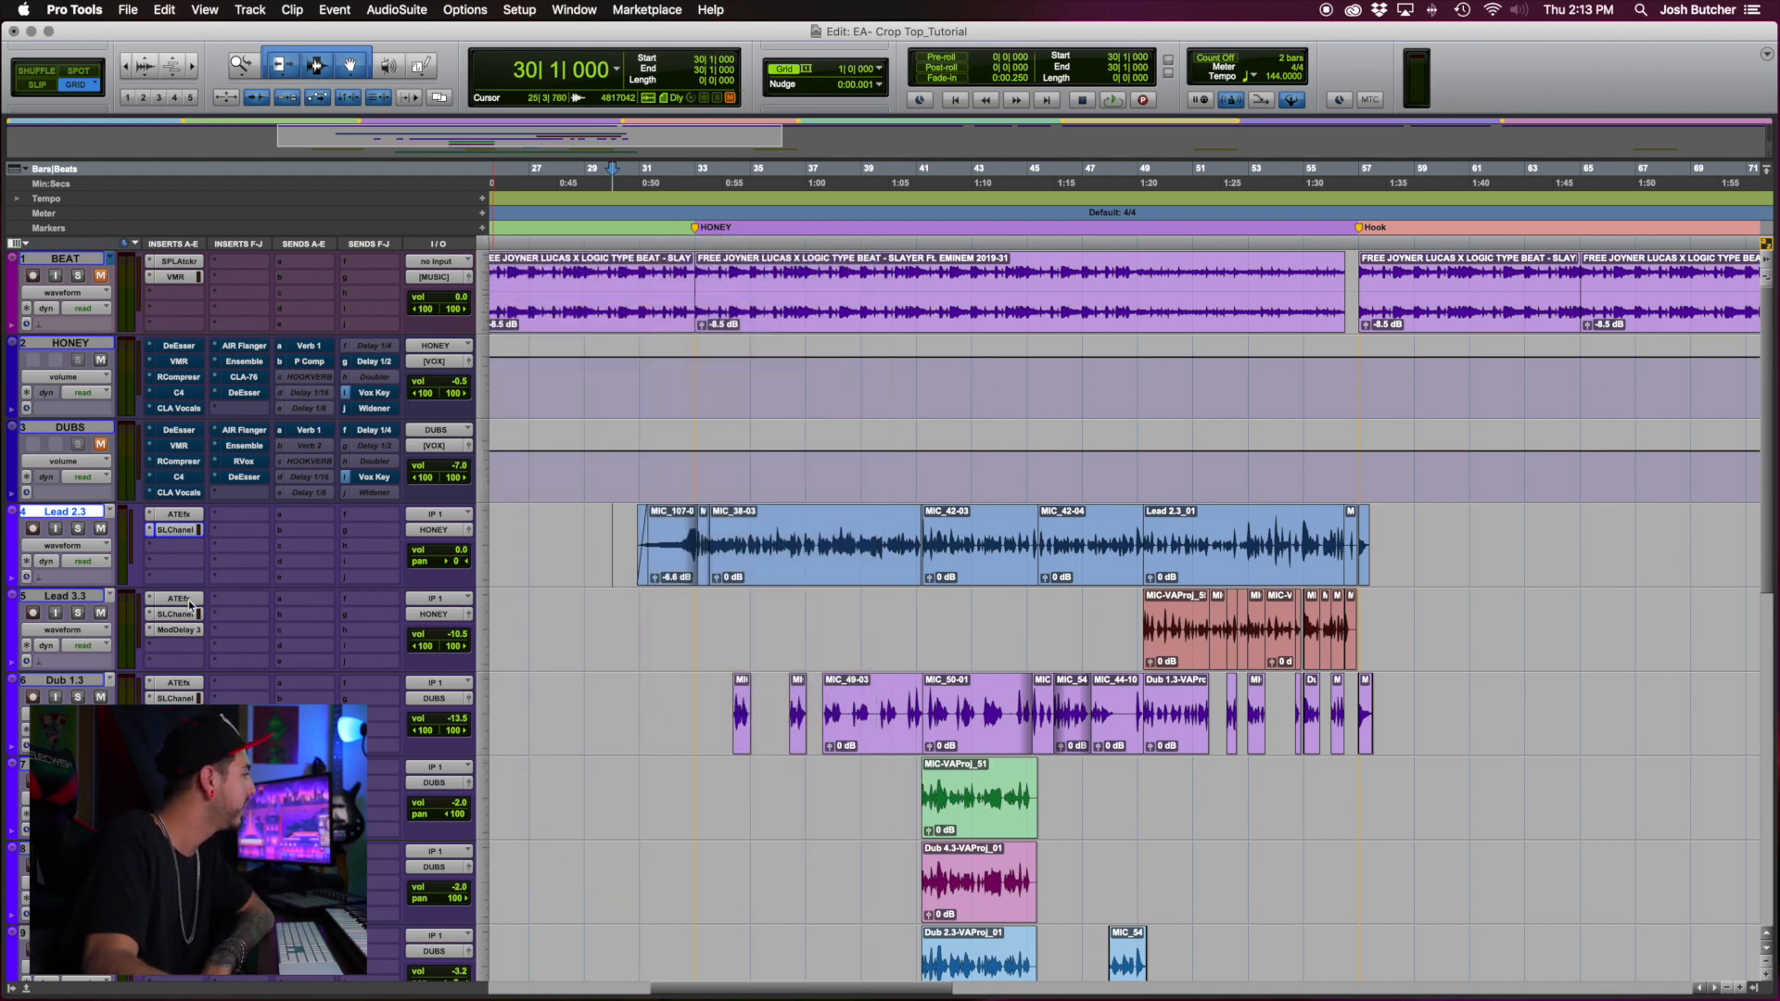
Inspect the Auto-Tune EFX 3 and SSLChannel plug-in settings on the Lead 3.3 track
{"action": "scroll", "coordinate": [219, 666], "scroll_direction": "down", "scroll_amount": 1}
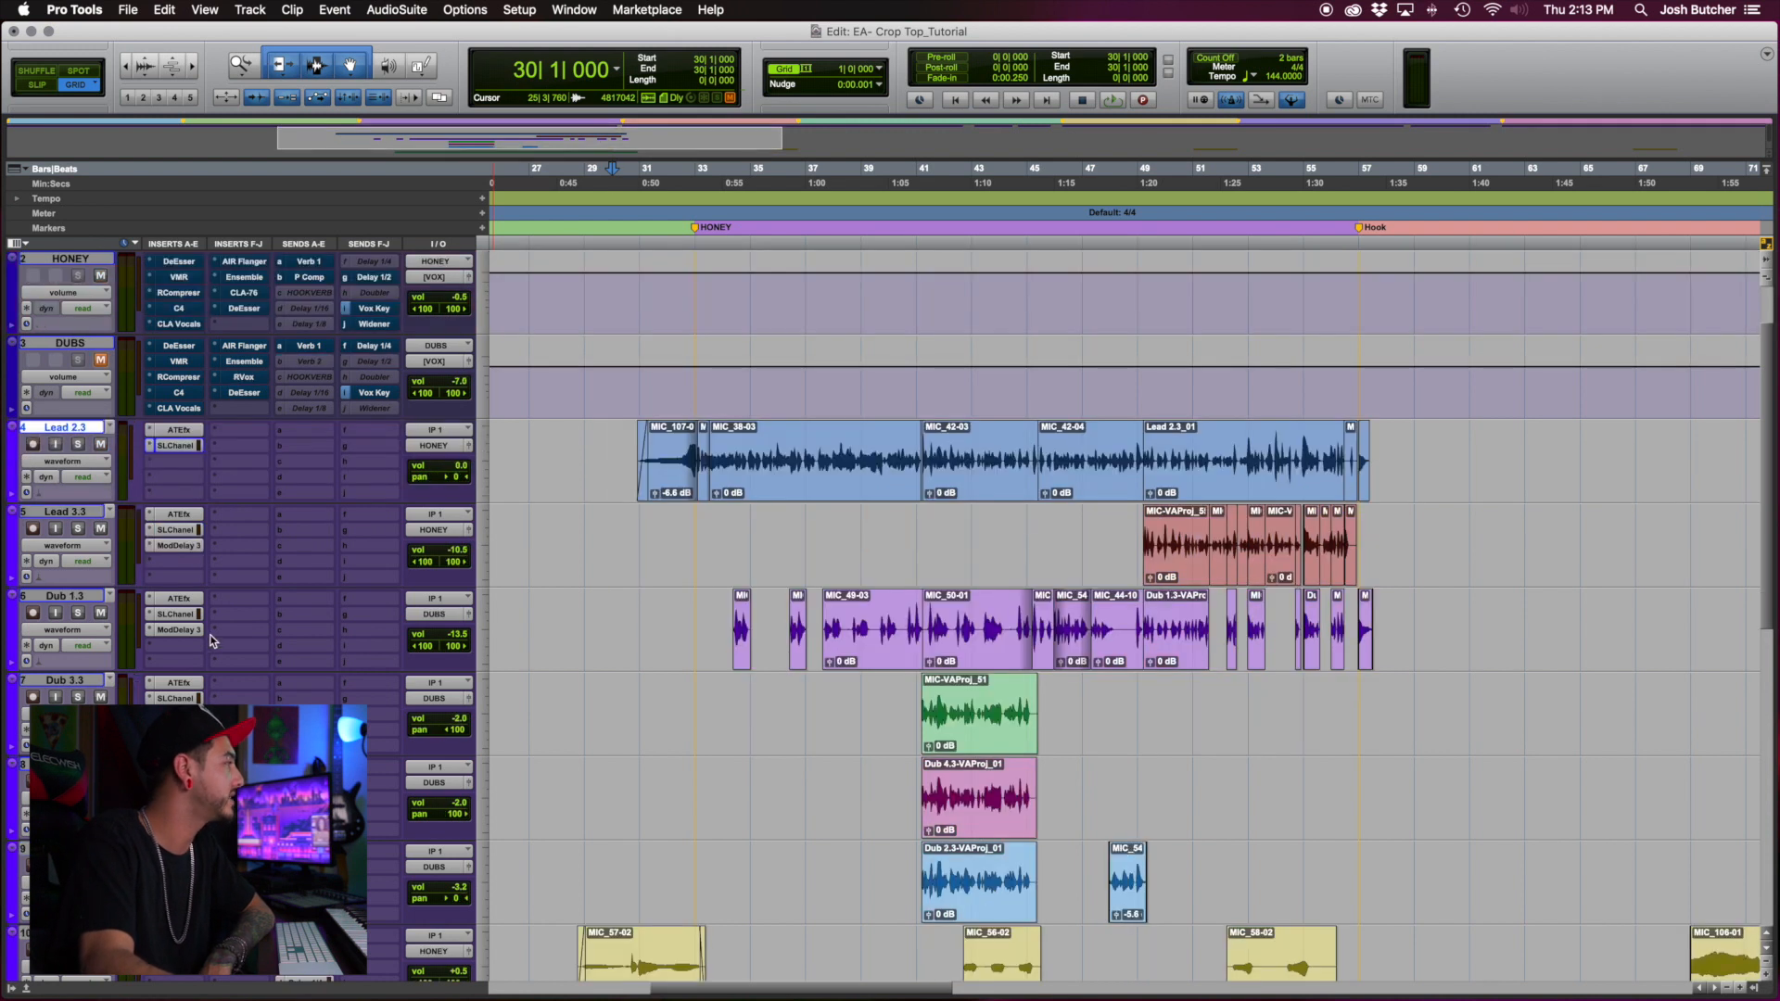
{"action": "left_click", "coordinate": [189, 518]}
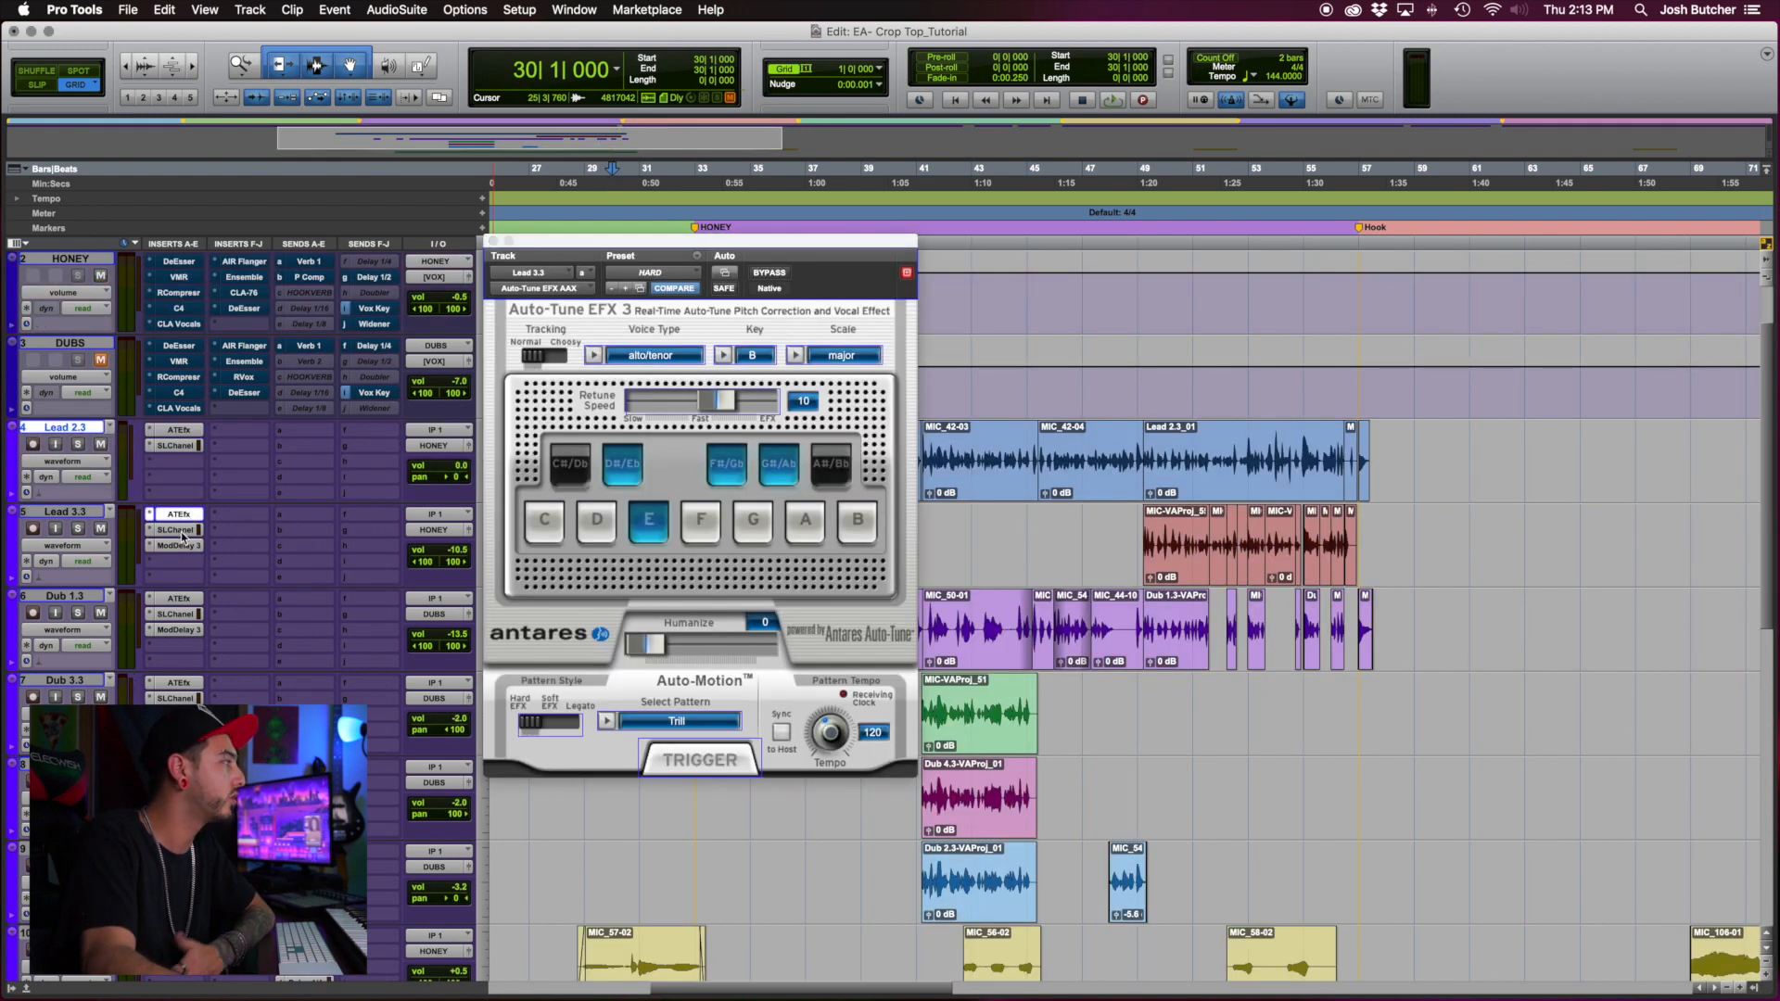
{"action": "left_click", "coordinate": [183, 533]}
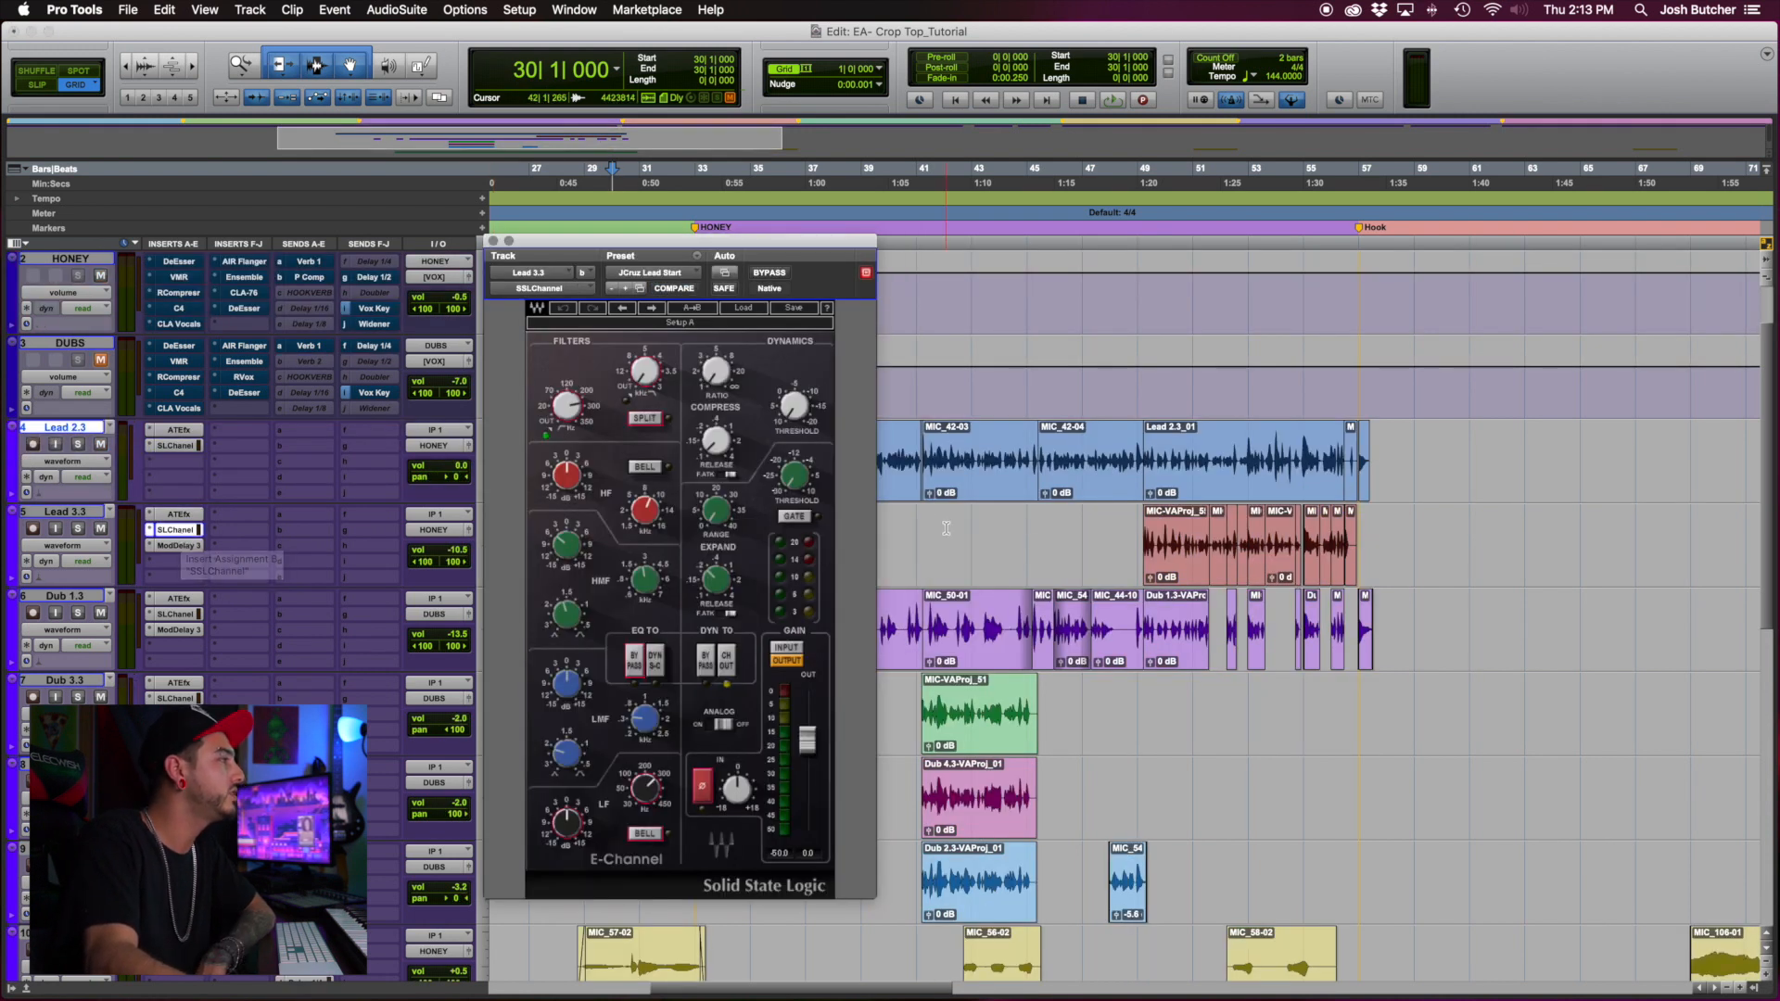
Highlight the Lead 3.3 and Dub 1.3 clips from bar 35 to 57 to examine the layered vocals
{"action": "left_click_drag", "start_coordinate": [947, 547], "coordinate": [955, 547]}
{"action": "left_click_drag", "start_coordinate": [955, 547], "coordinate": [1026, 547]}
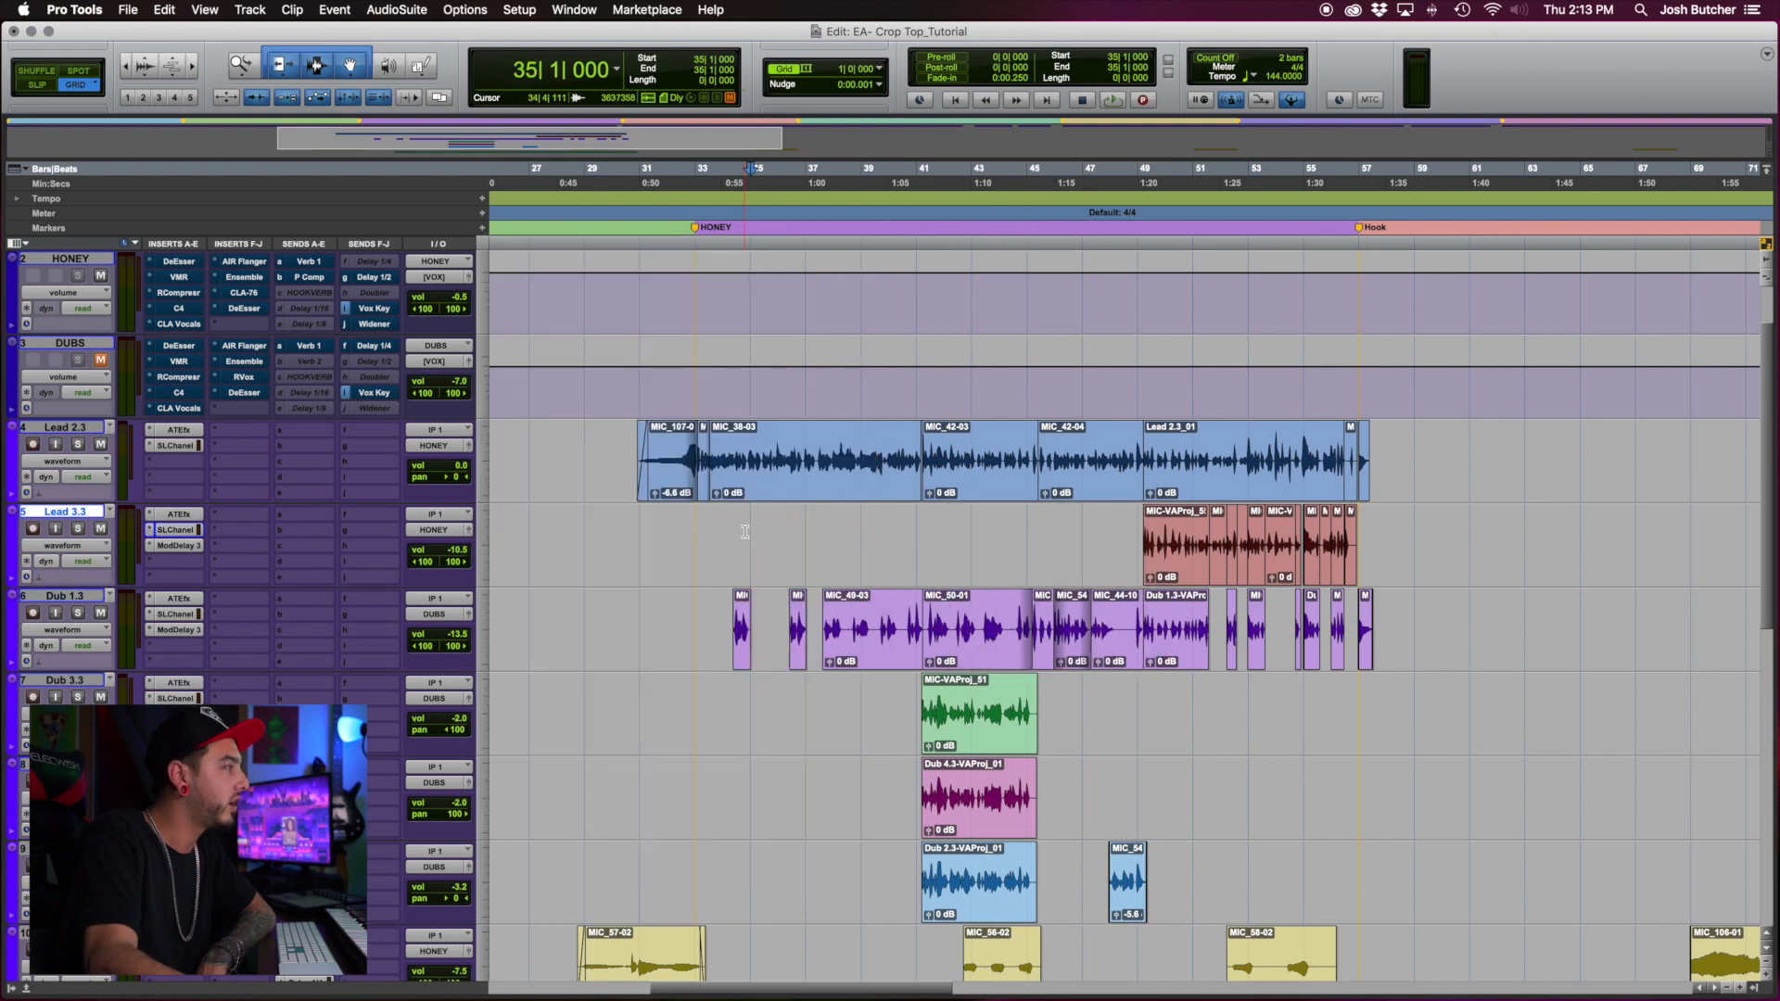
{"action": "left_click_drag", "start_coordinate": [745, 533], "coordinate": [1361, 630]}
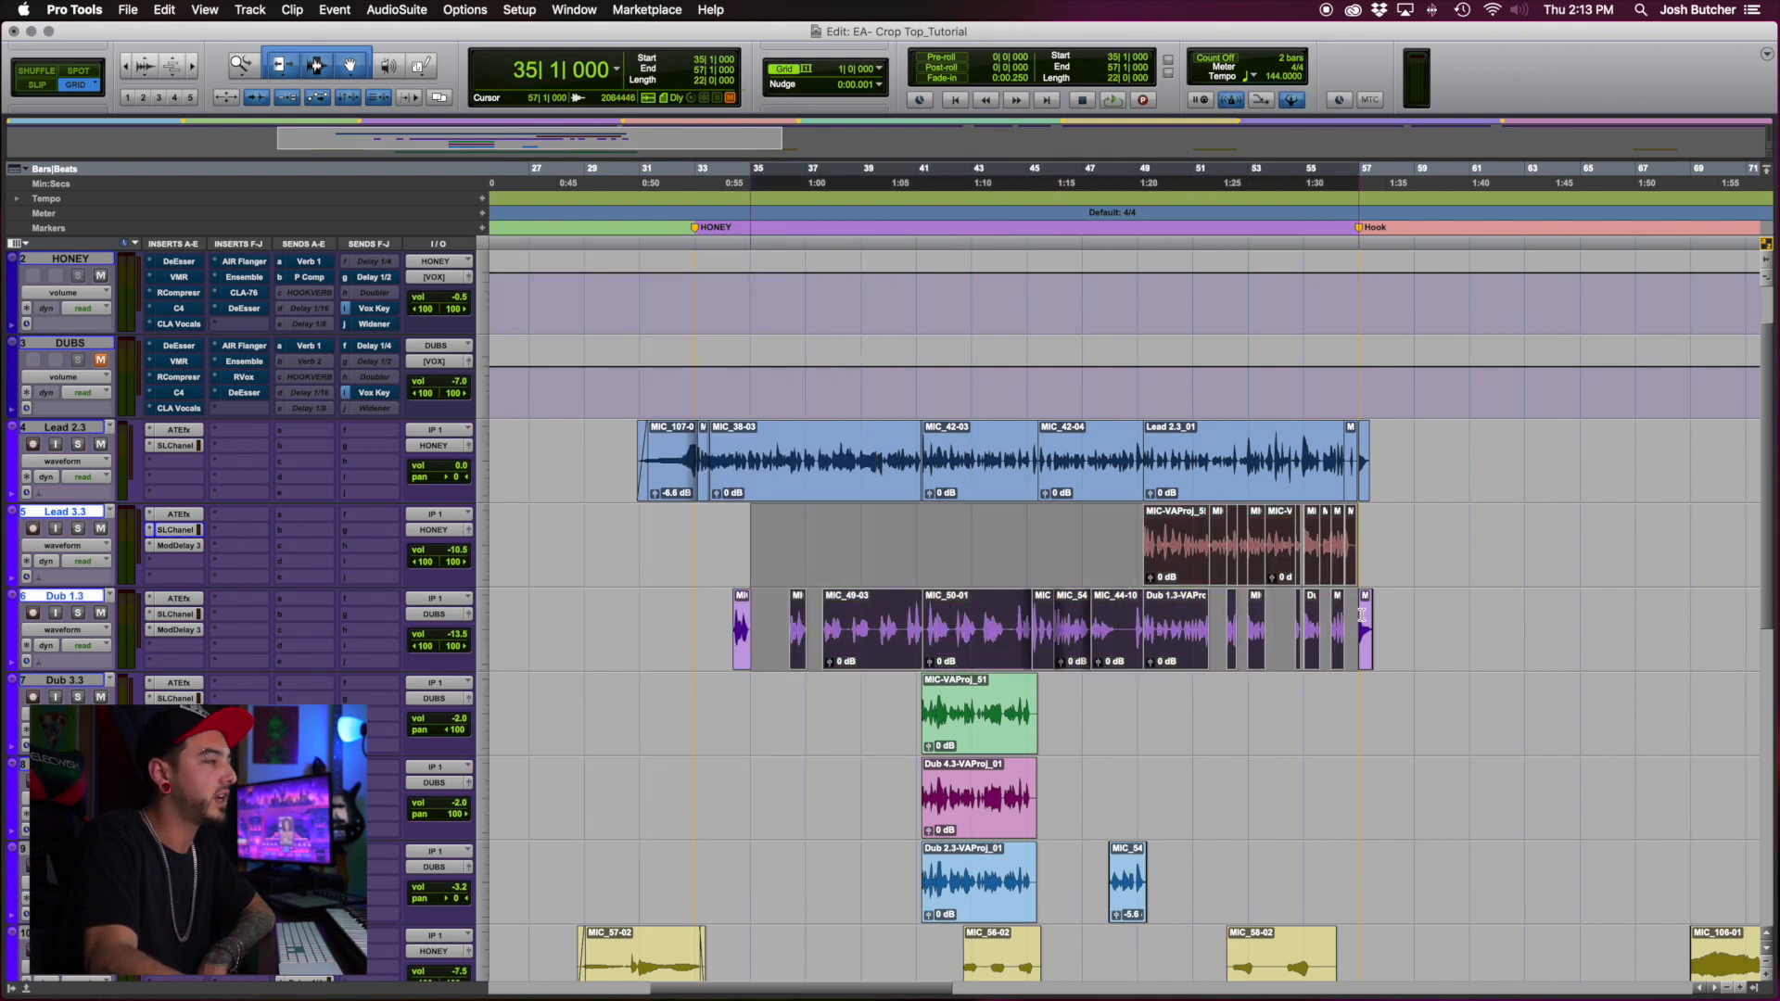
{"action": "left_click", "coordinate": [1420, 605]}
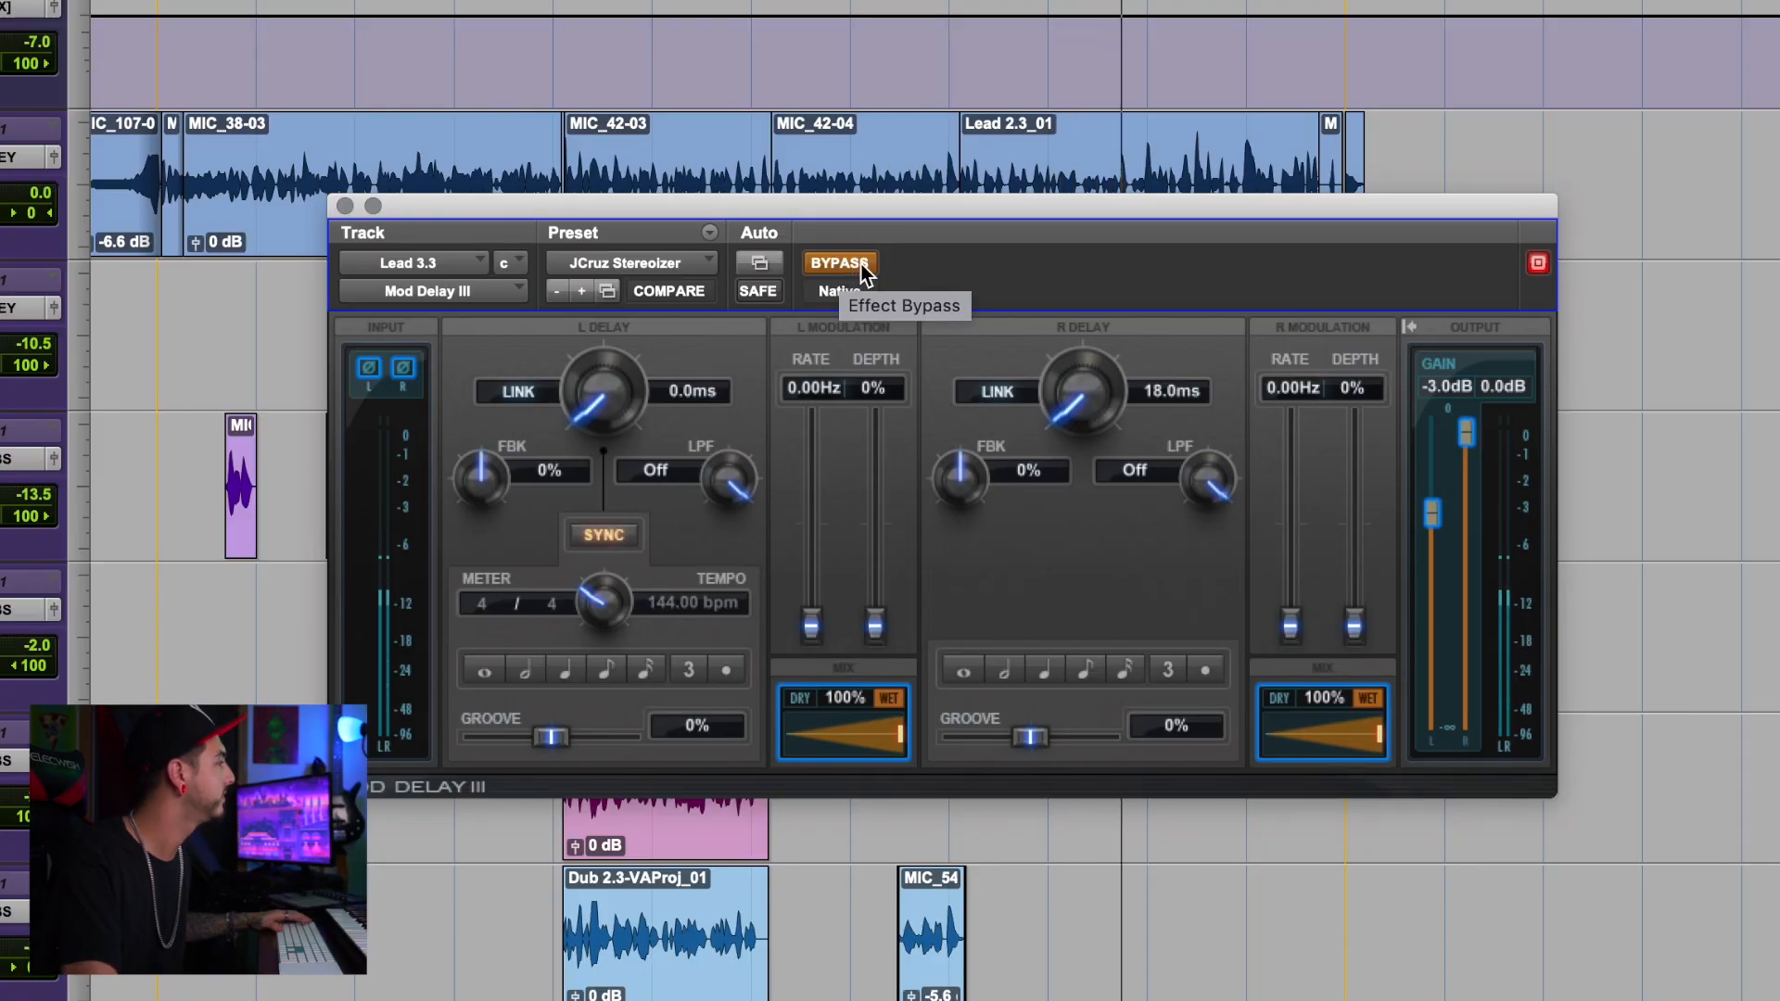
Take Mod Delay III on Lead 3.3 out of bypass and try raising the track's volume to about -1.8 dB during playback
{"action": "left_click", "coordinate": [864, 267]}
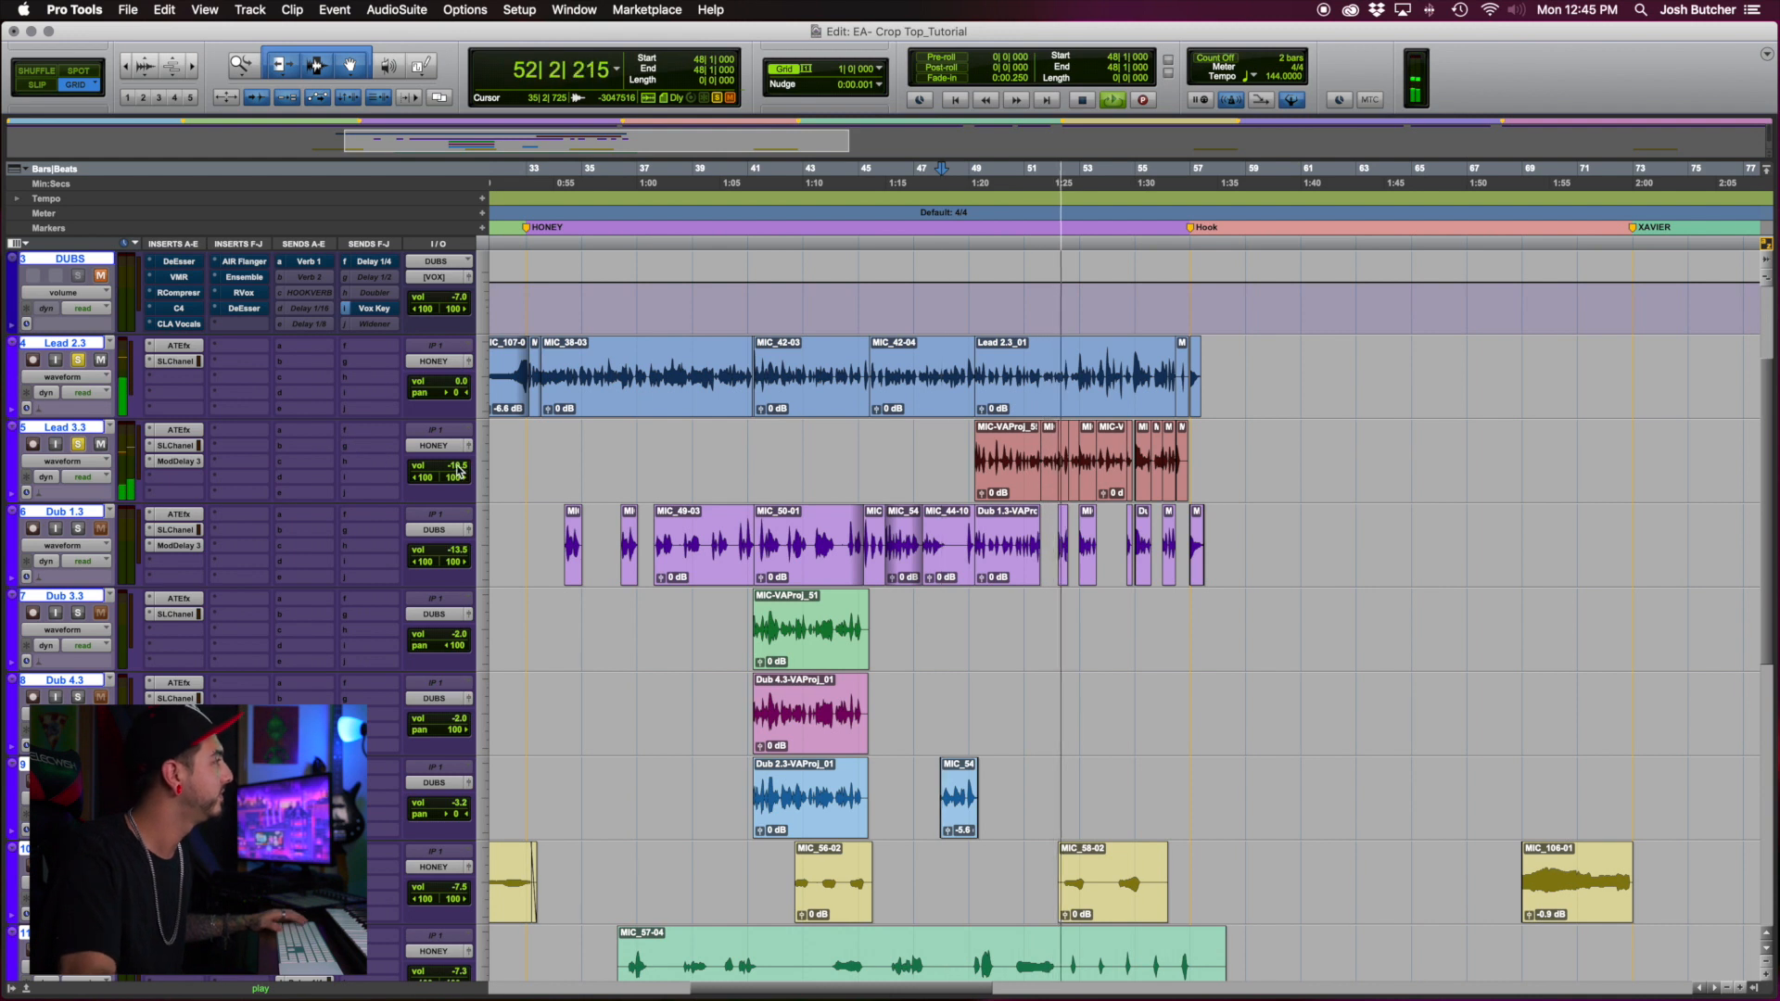
{"action": "left_click_drag", "start_coordinate": [457, 471], "coordinate": [458, 458]}
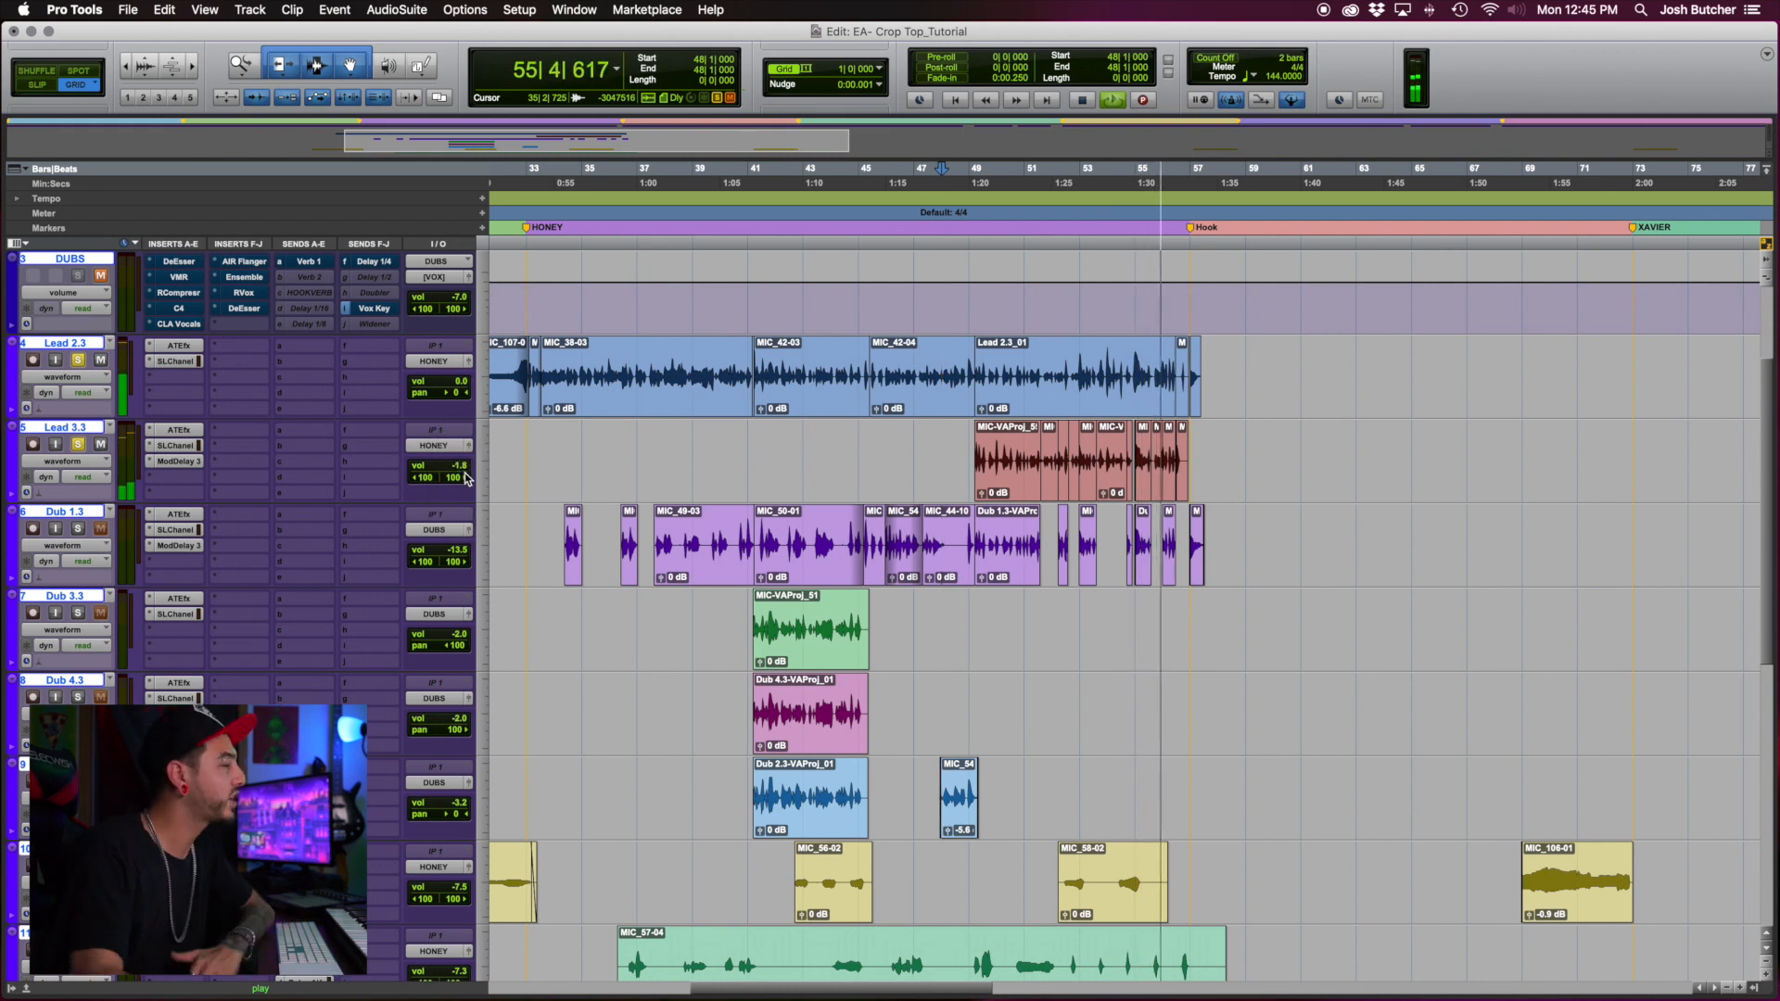
{"action": "key", "text": "space"}
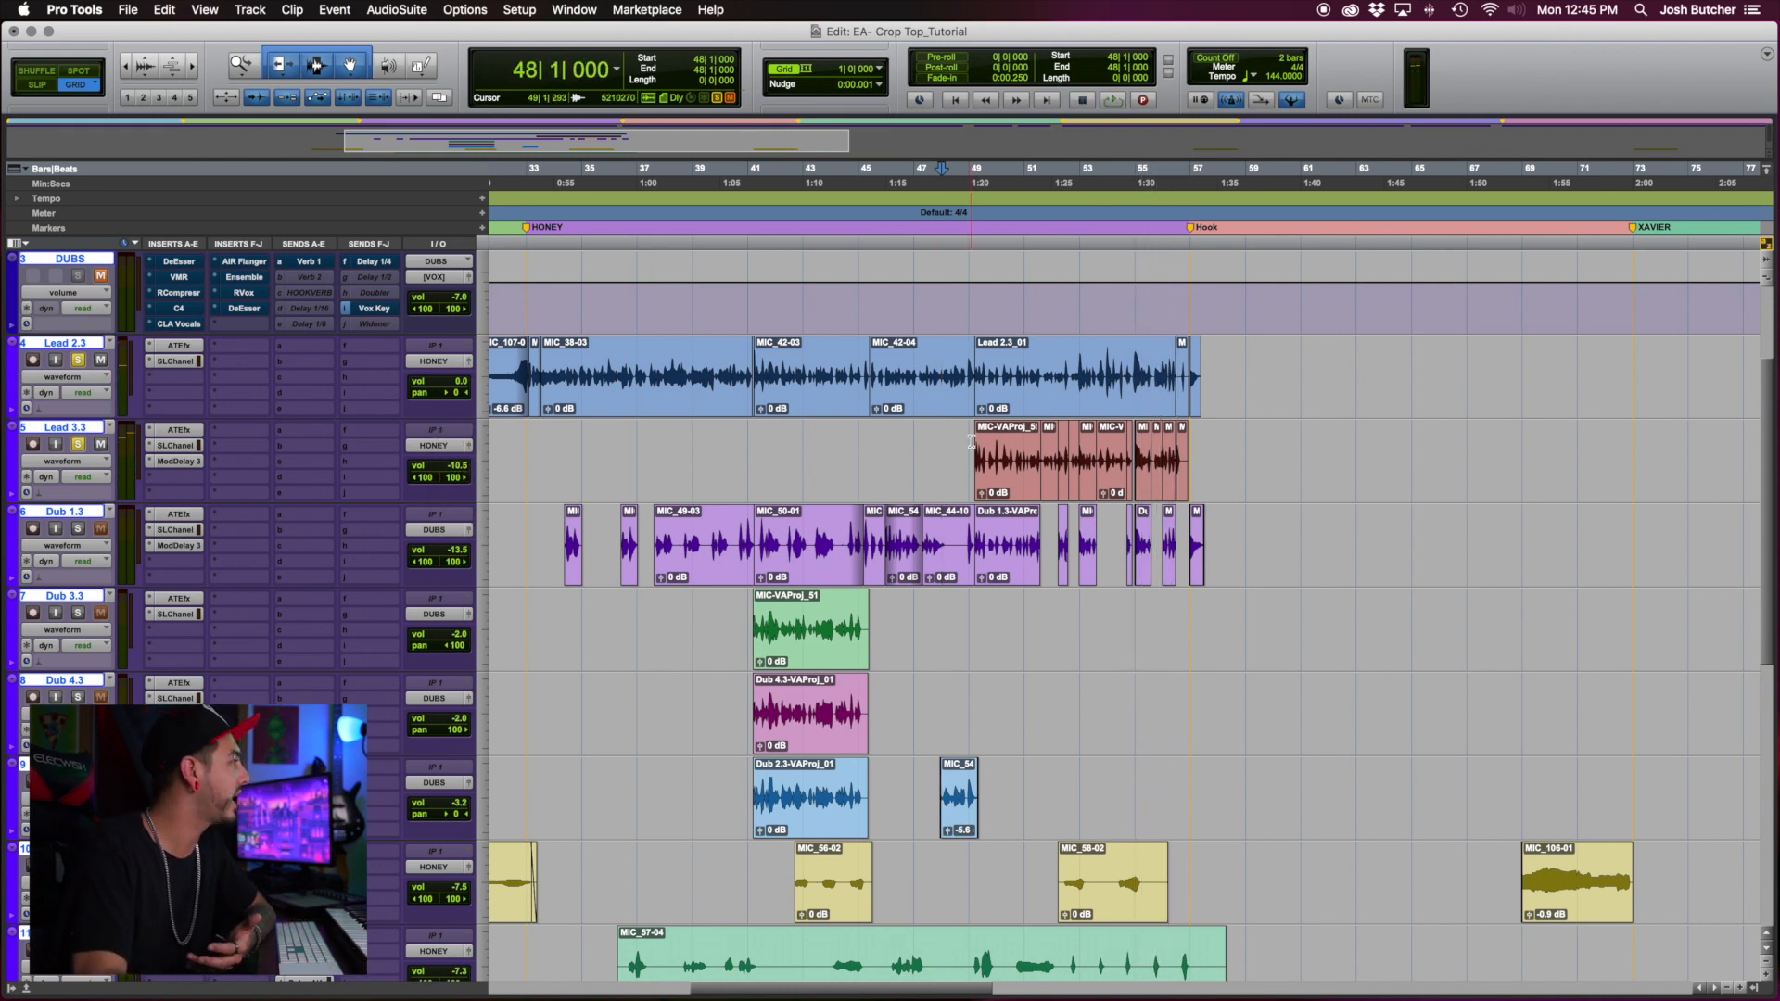
Play the leads from about bar 49 while toggling the solo of Lead 2.3 to compare them, and close Mod Delay III
{"action": "left_click", "coordinate": [971, 441]}
{"action": "key", "text": "space"}
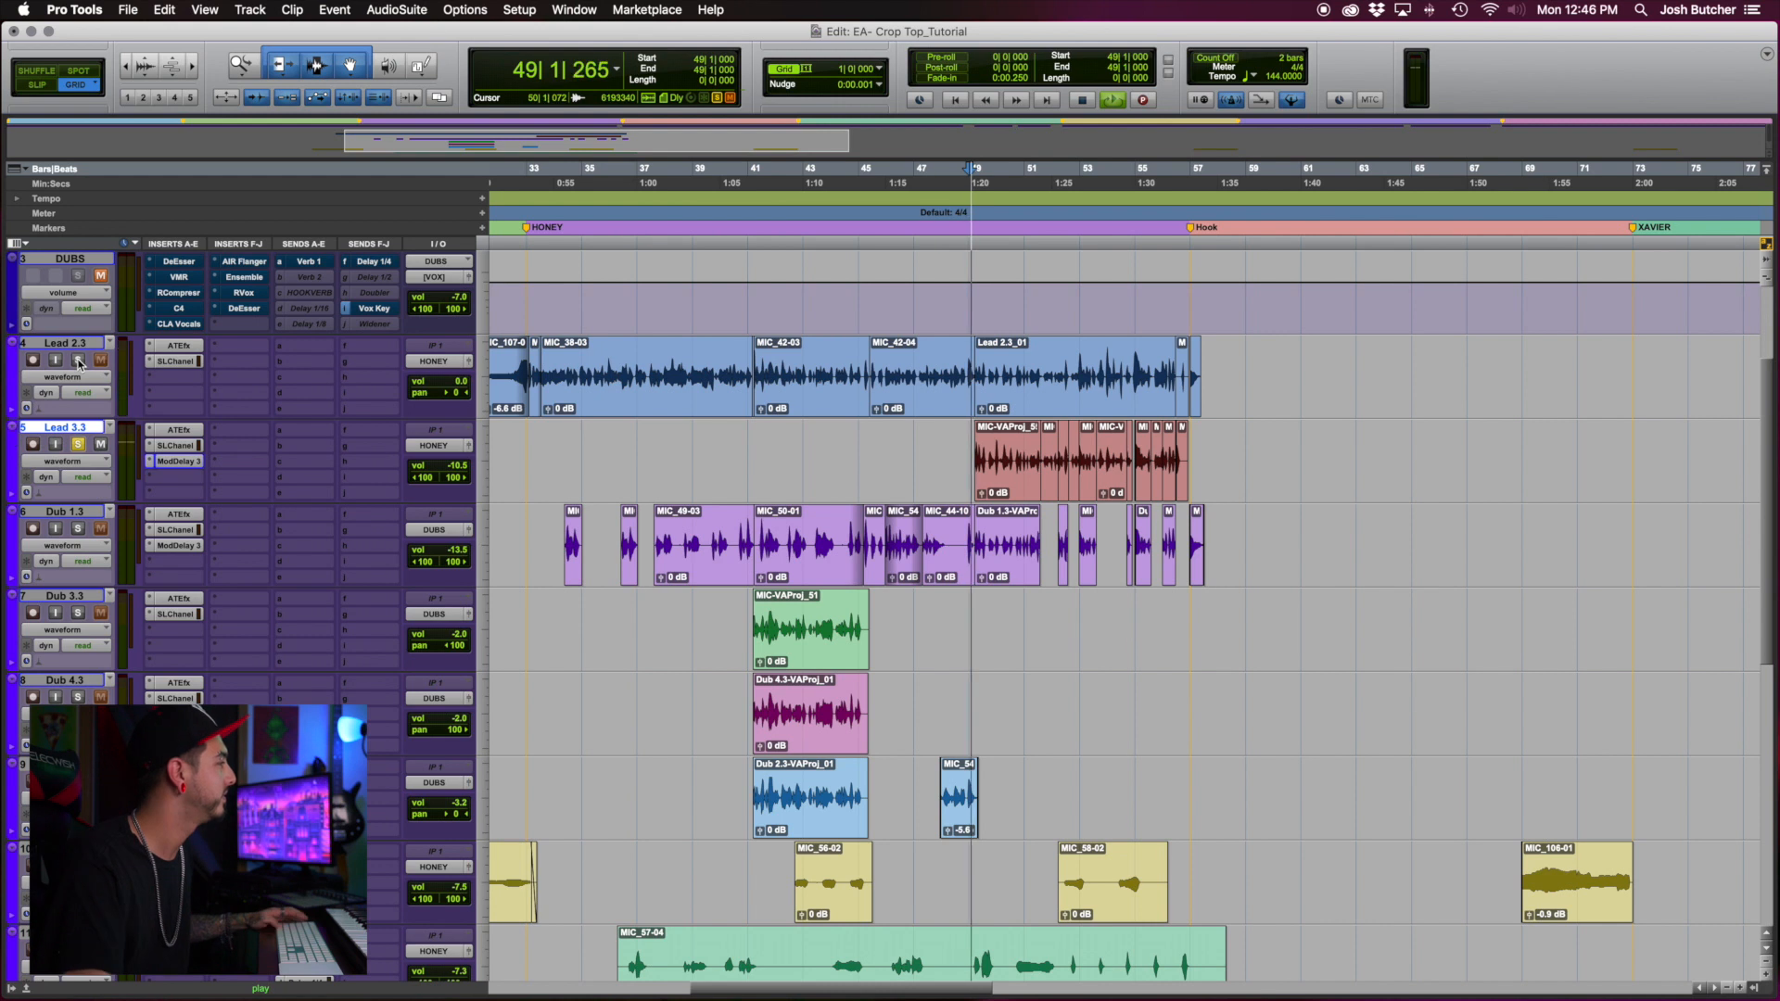
{"action": "left_click", "coordinate": [79, 361]}
{"action": "left_click", "coordinate": [79, 361]}
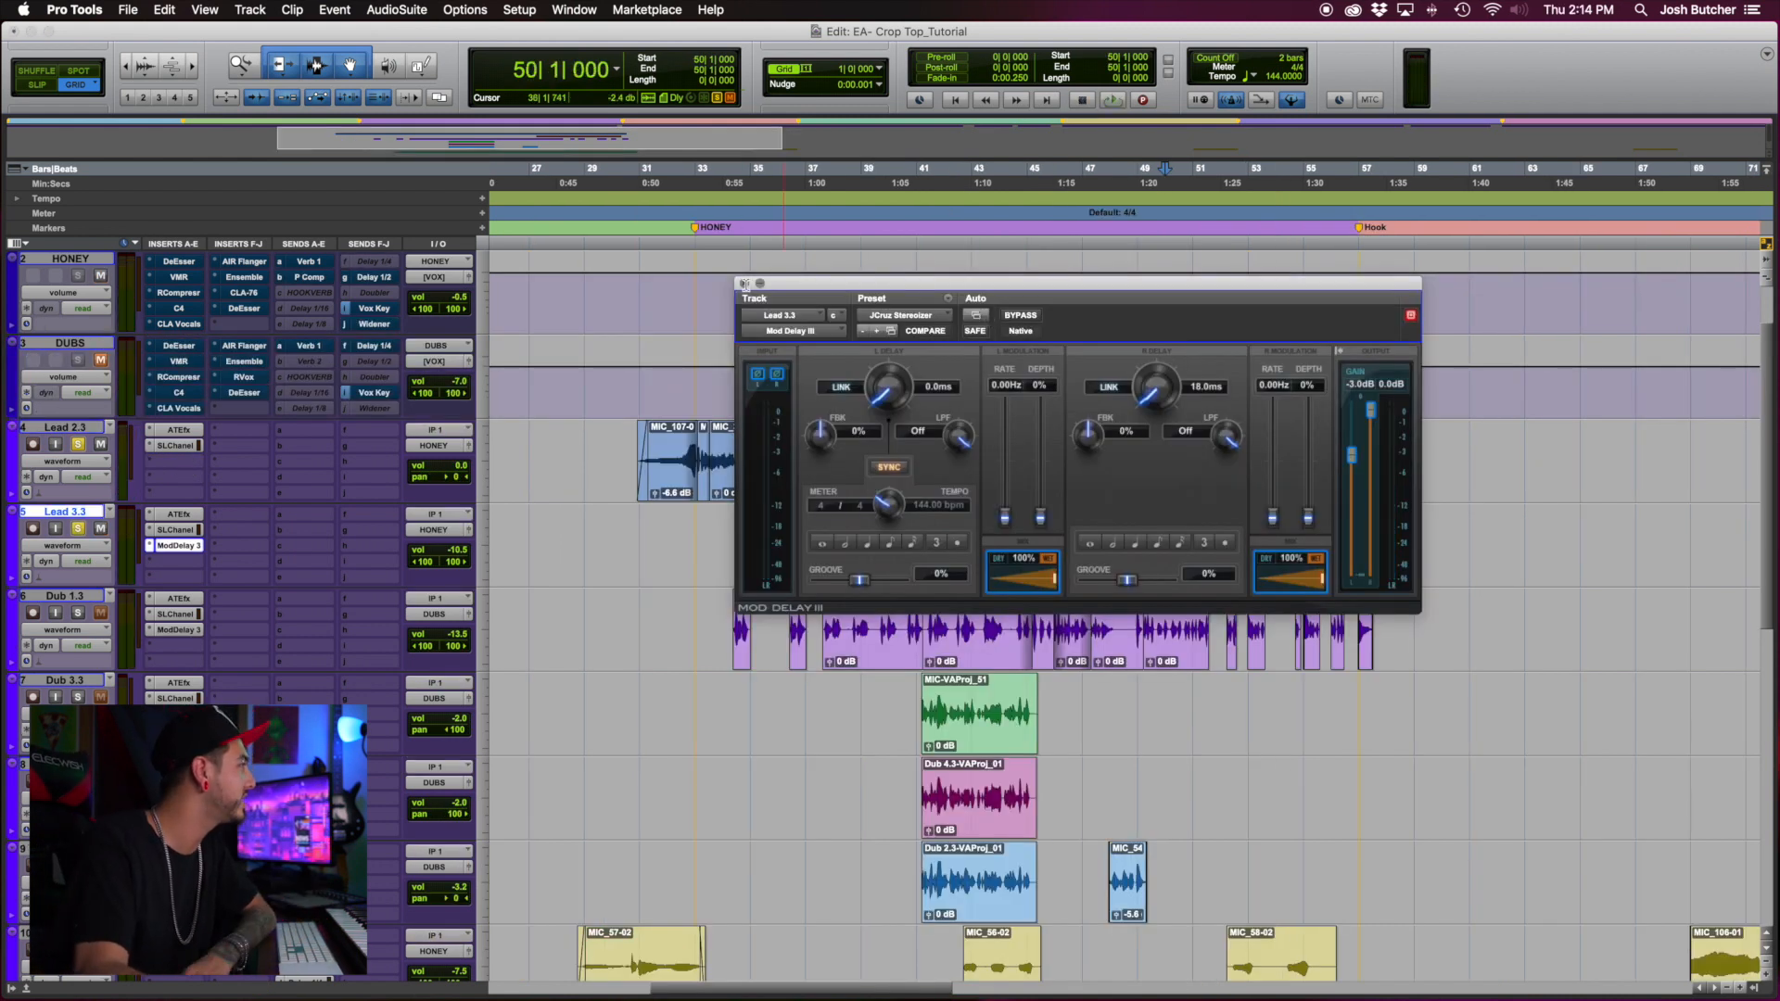
{"action": "left_click", "coordinate": [744, 282]}
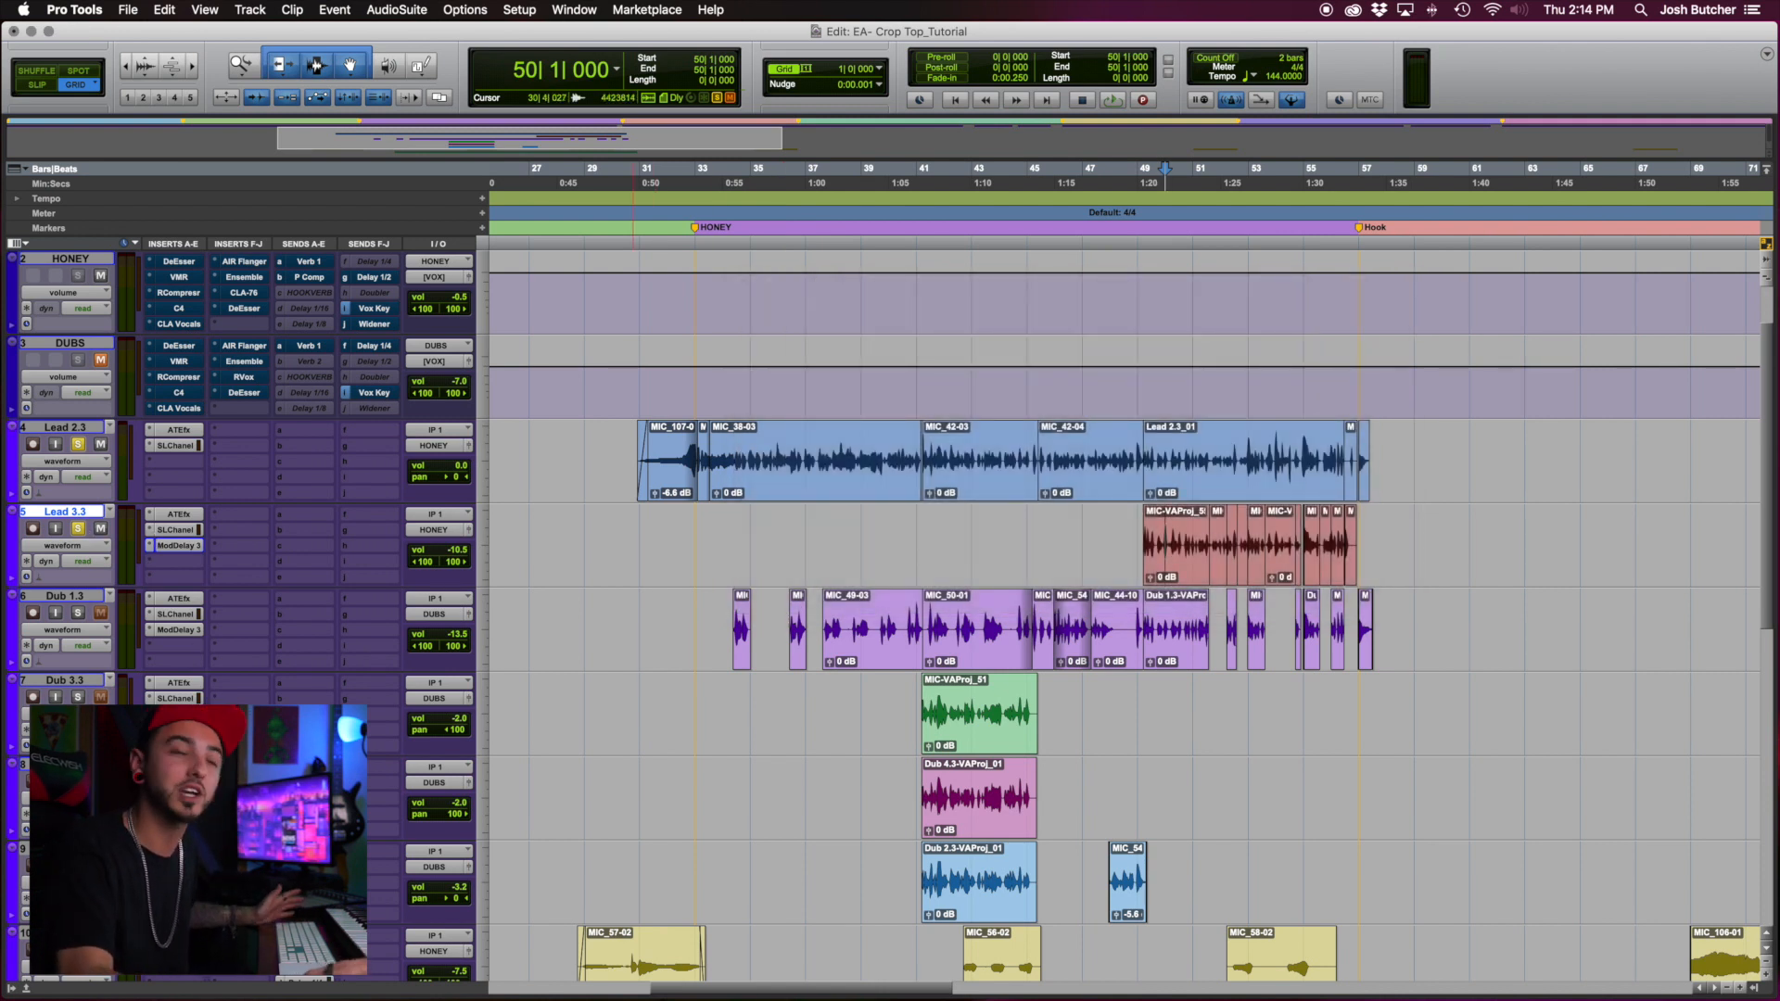
{"action": "scroll", "coordinate": [1122, 612], "scroll_direction": "up", "scroll_amount": 2}
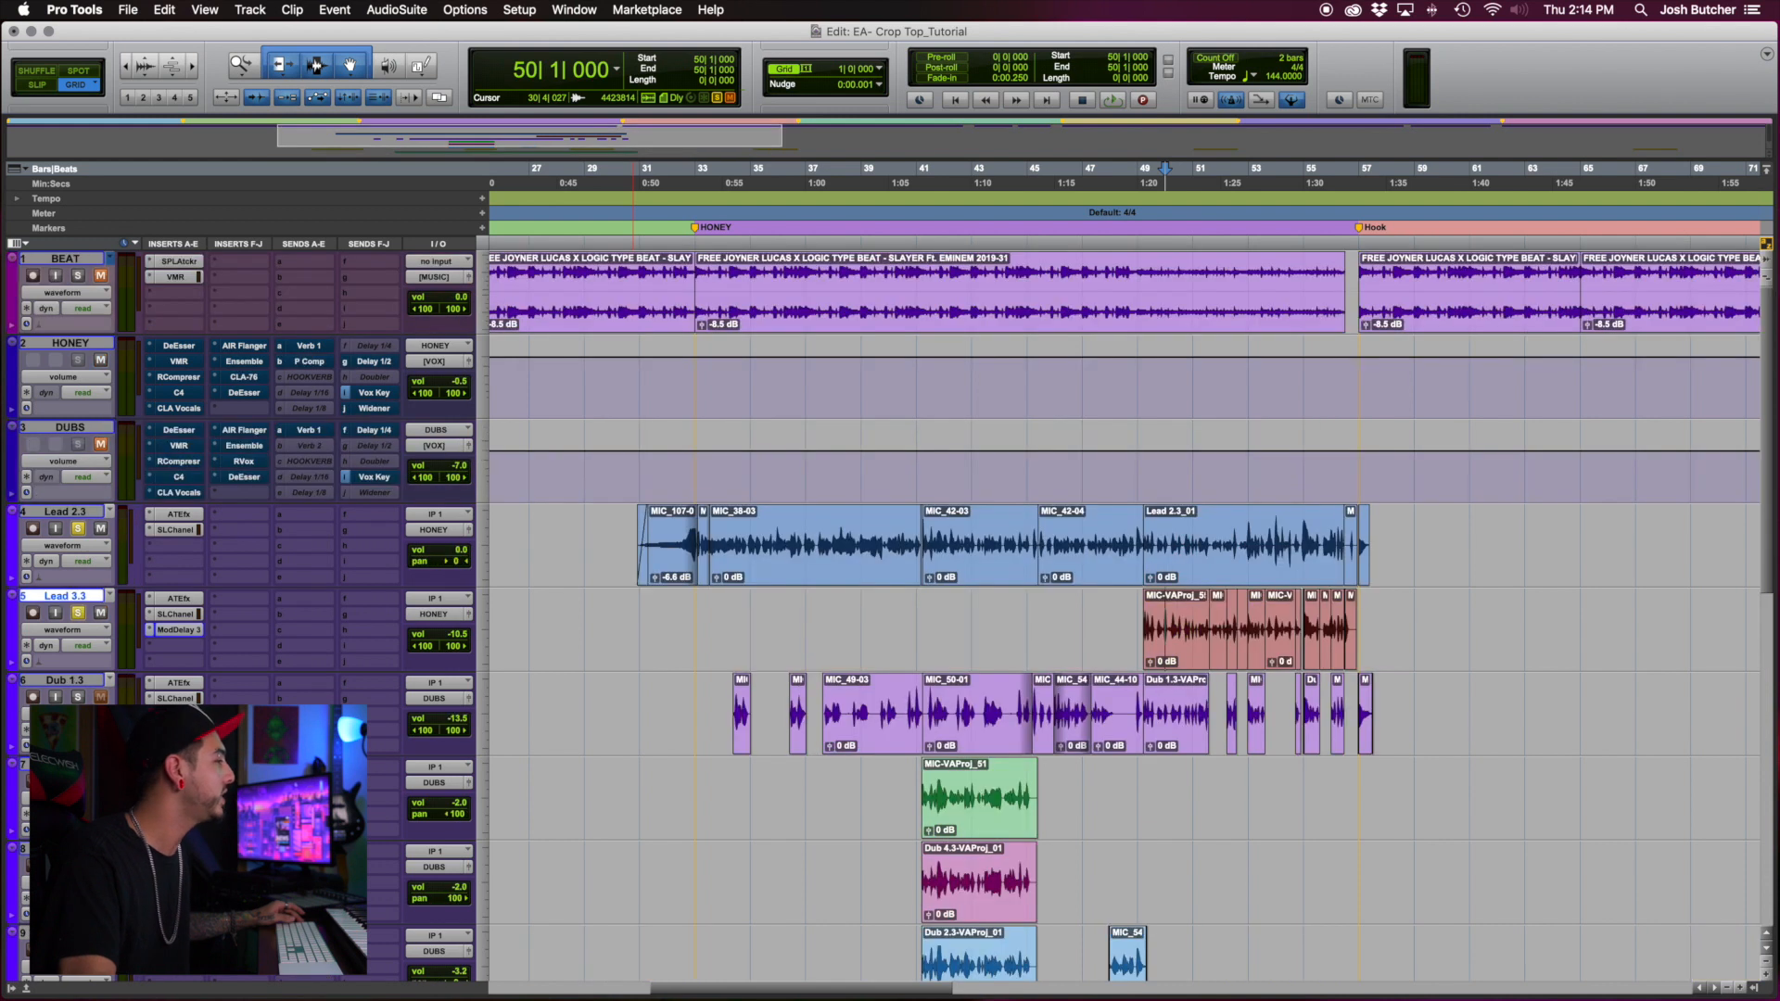
{"action": "scroll", "coordinate": [1122, 612], "scroll_direction": "down", "scroll_amount": 5}
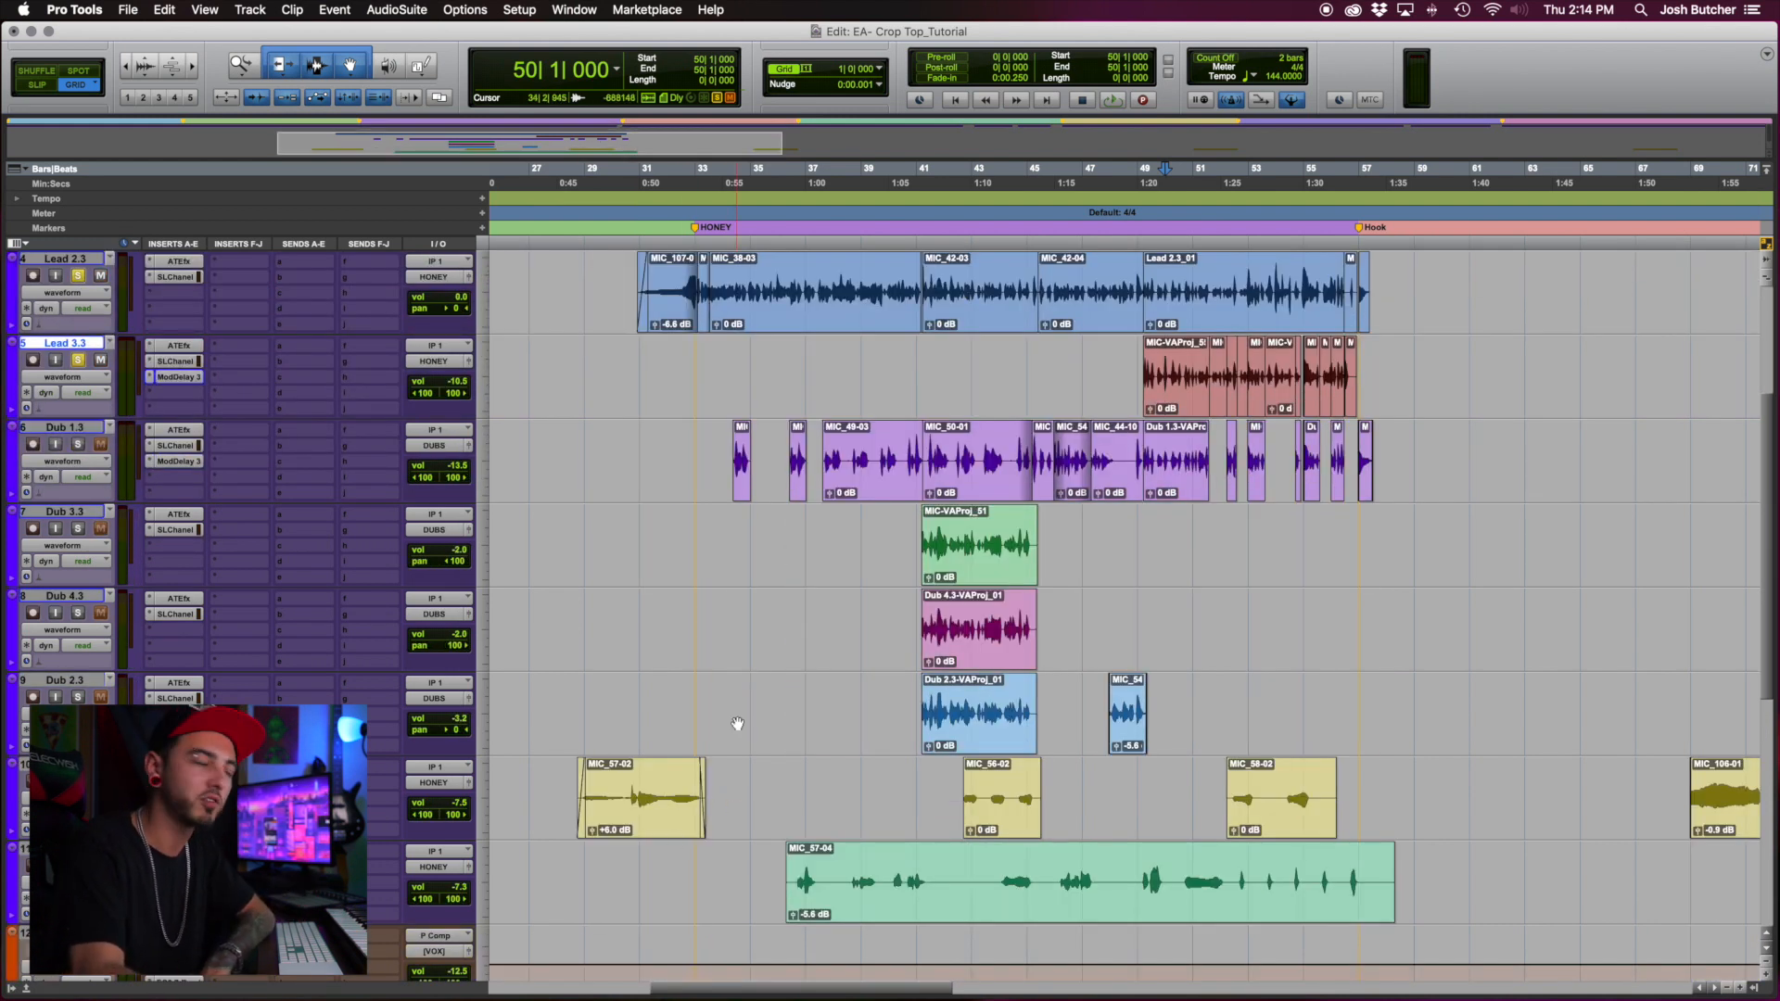
{"action": "scroll", "coordinate": [737, 723], "scroll_direction": "up", "scroll_amount": 5}
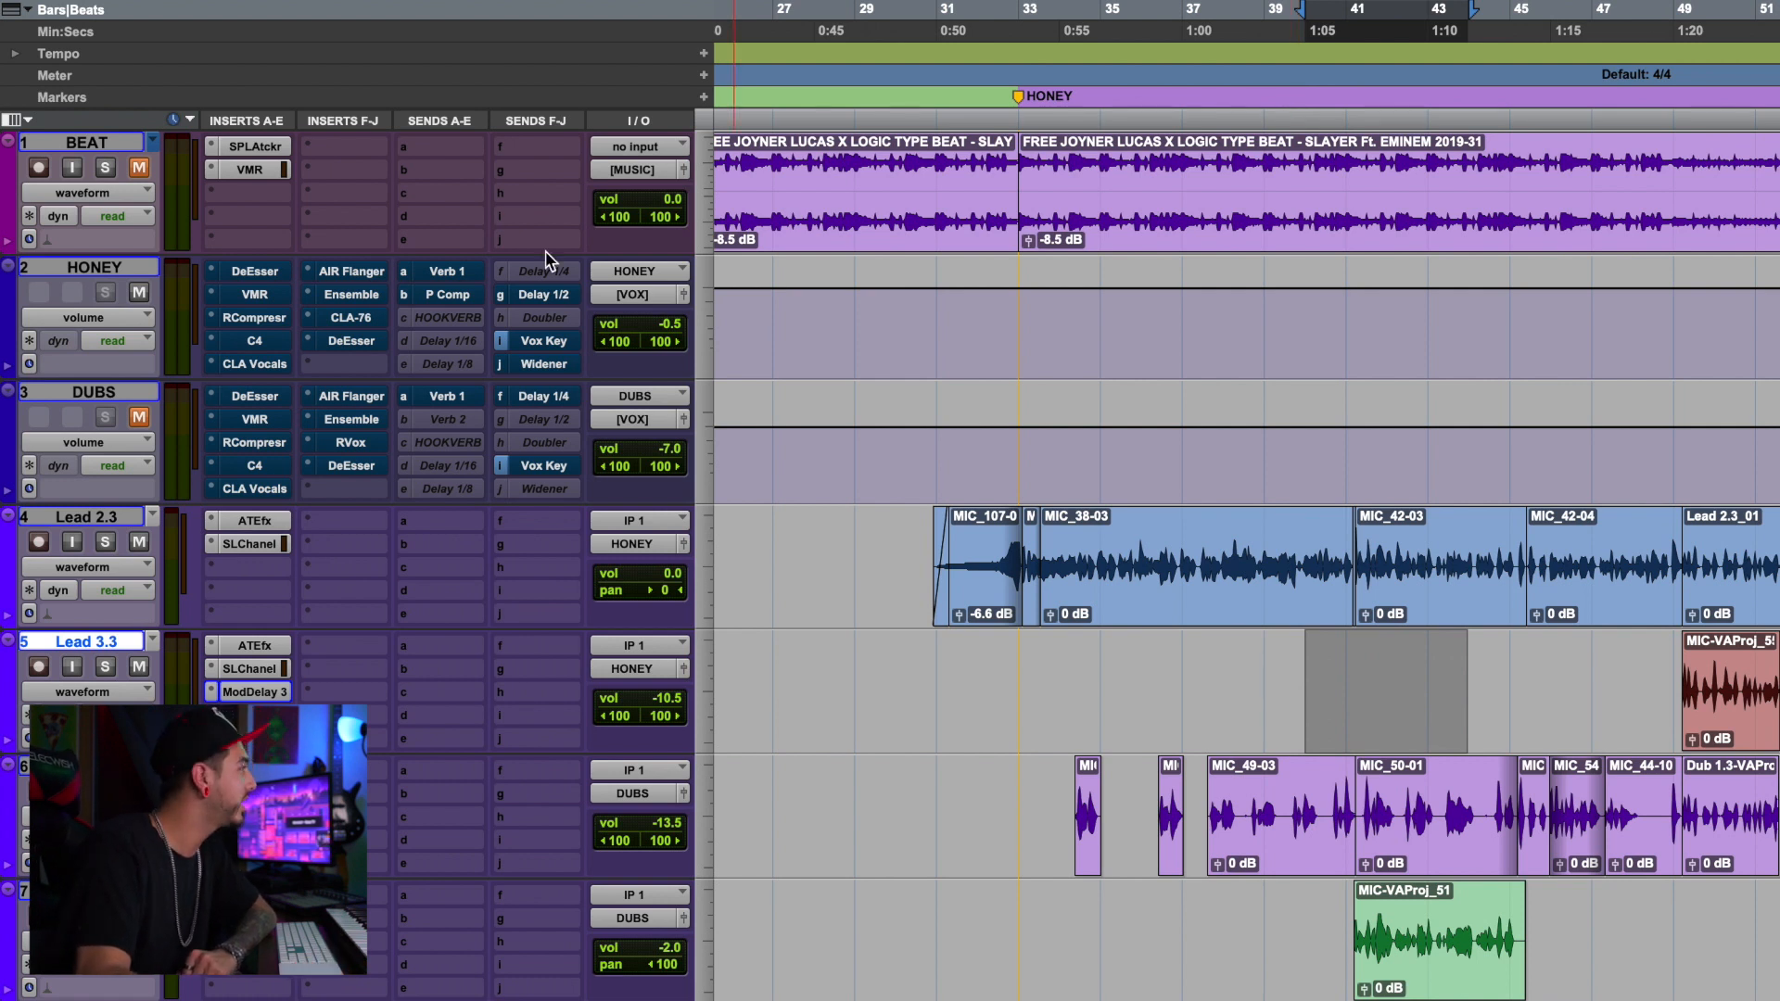
Take the DeEsser on the HONEY bus out of bypass and play the vocals to hear its effect
{"action": "left_click", "coordinate": [269, 273]}
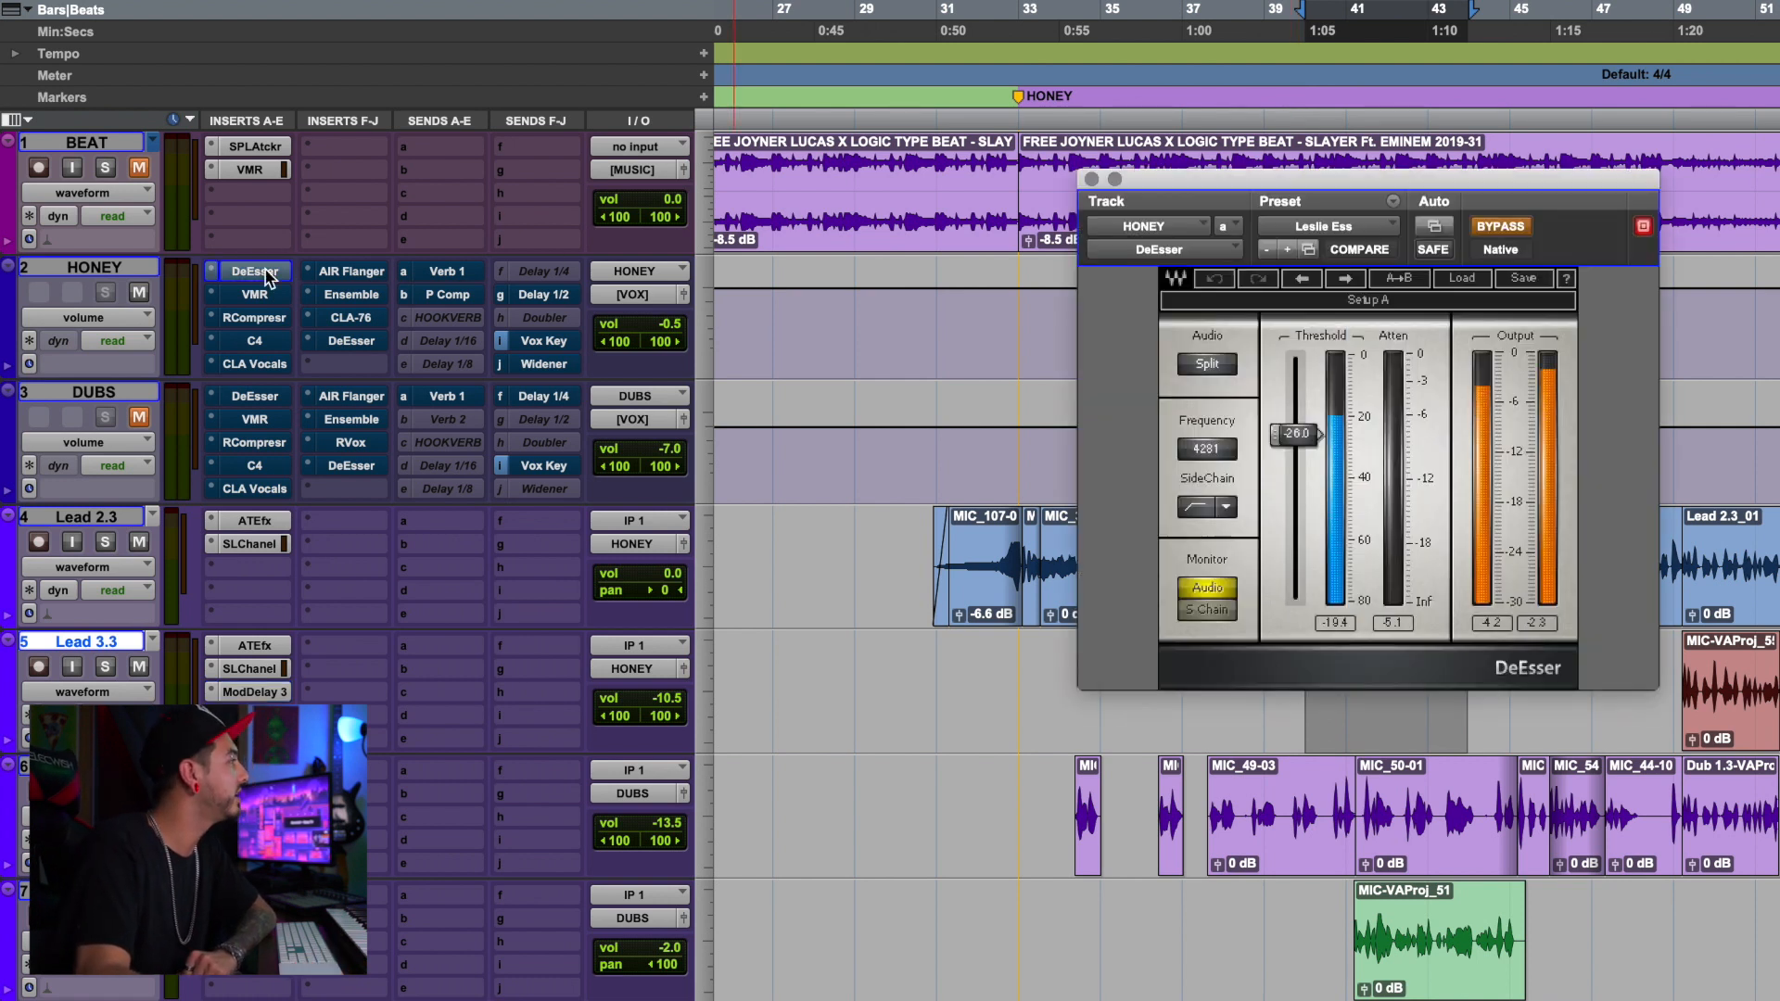
{"action": "left_click", "coordinate": [1502, 228]}
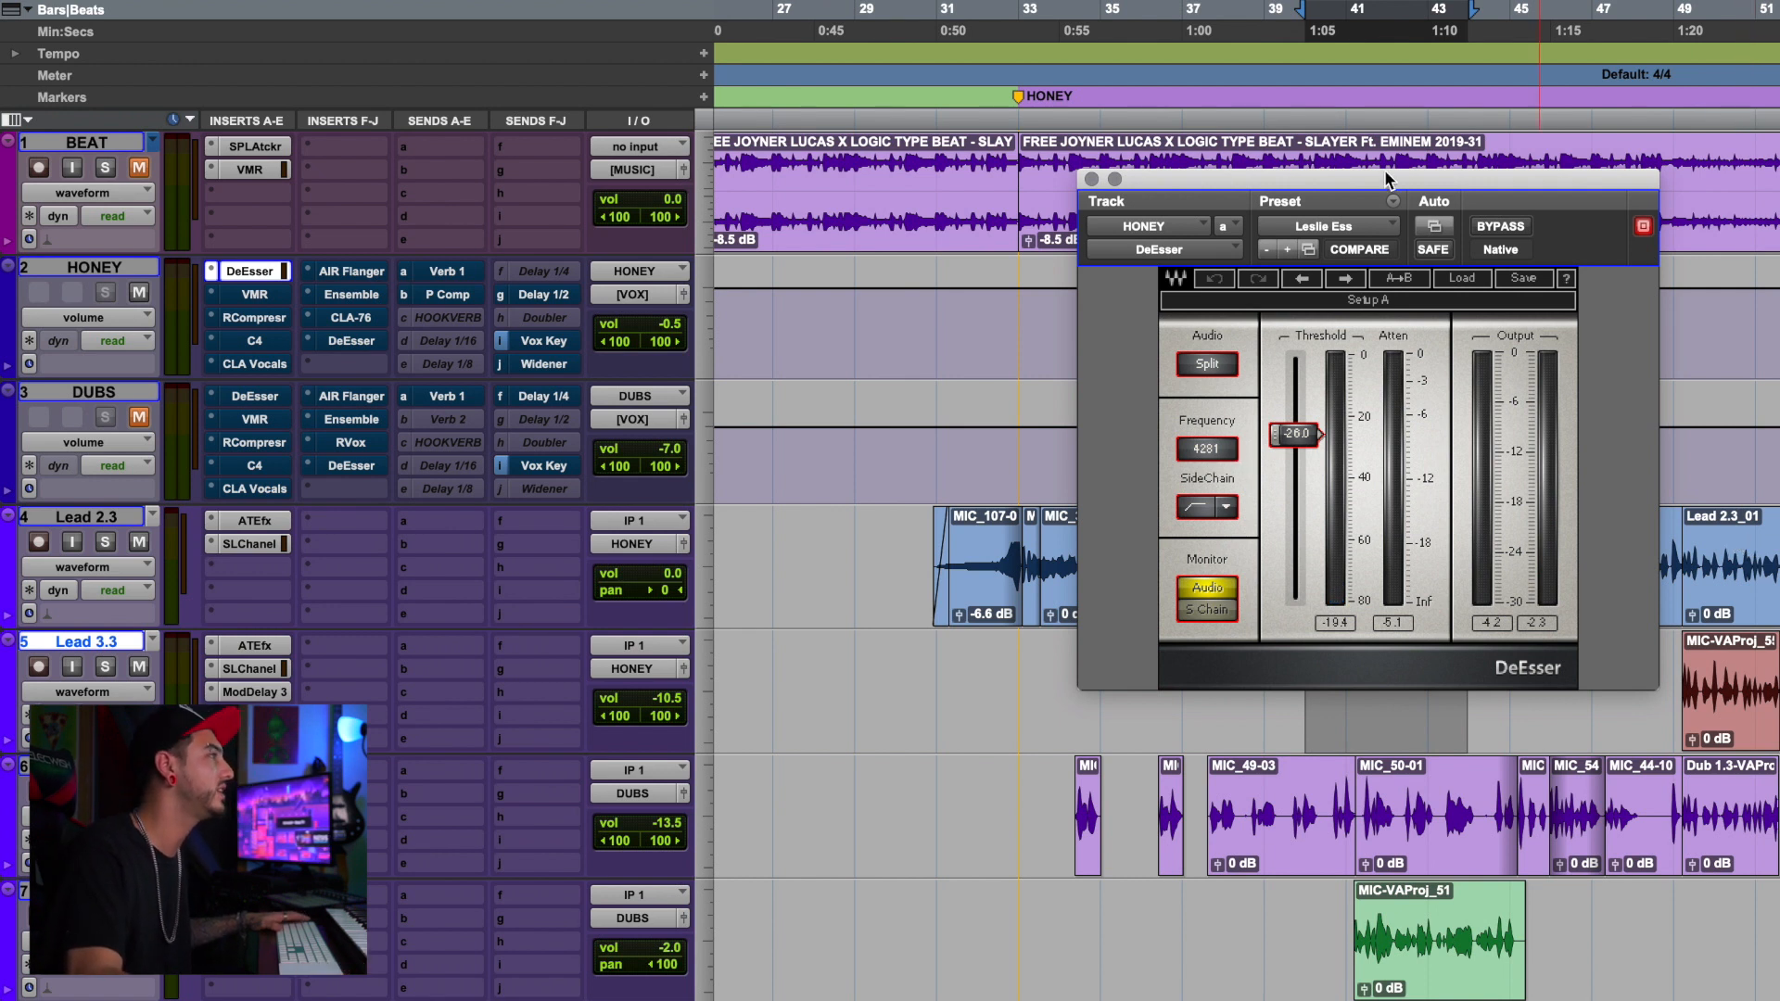
{"action": "left_click_drag", "start_coordinate": [1384, 170], "coordinate": [859, 181]}
{"action": "key", "text": "space"}
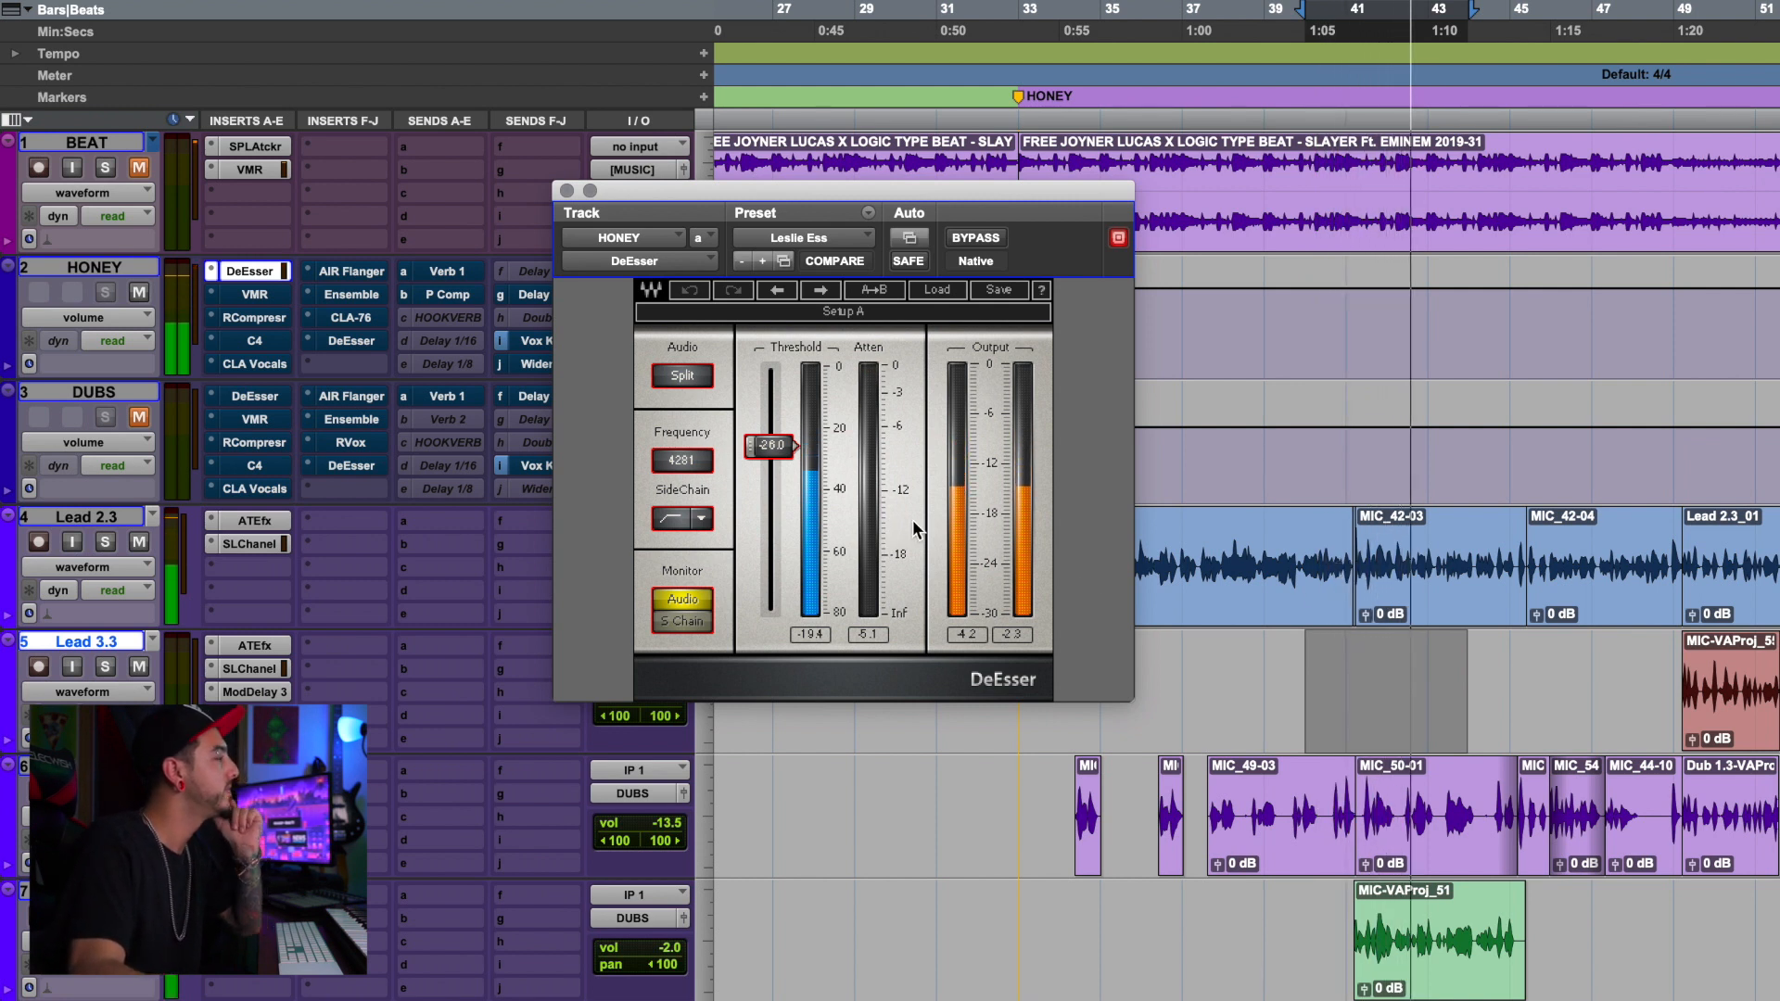
{"action": "key", "text": "space"}
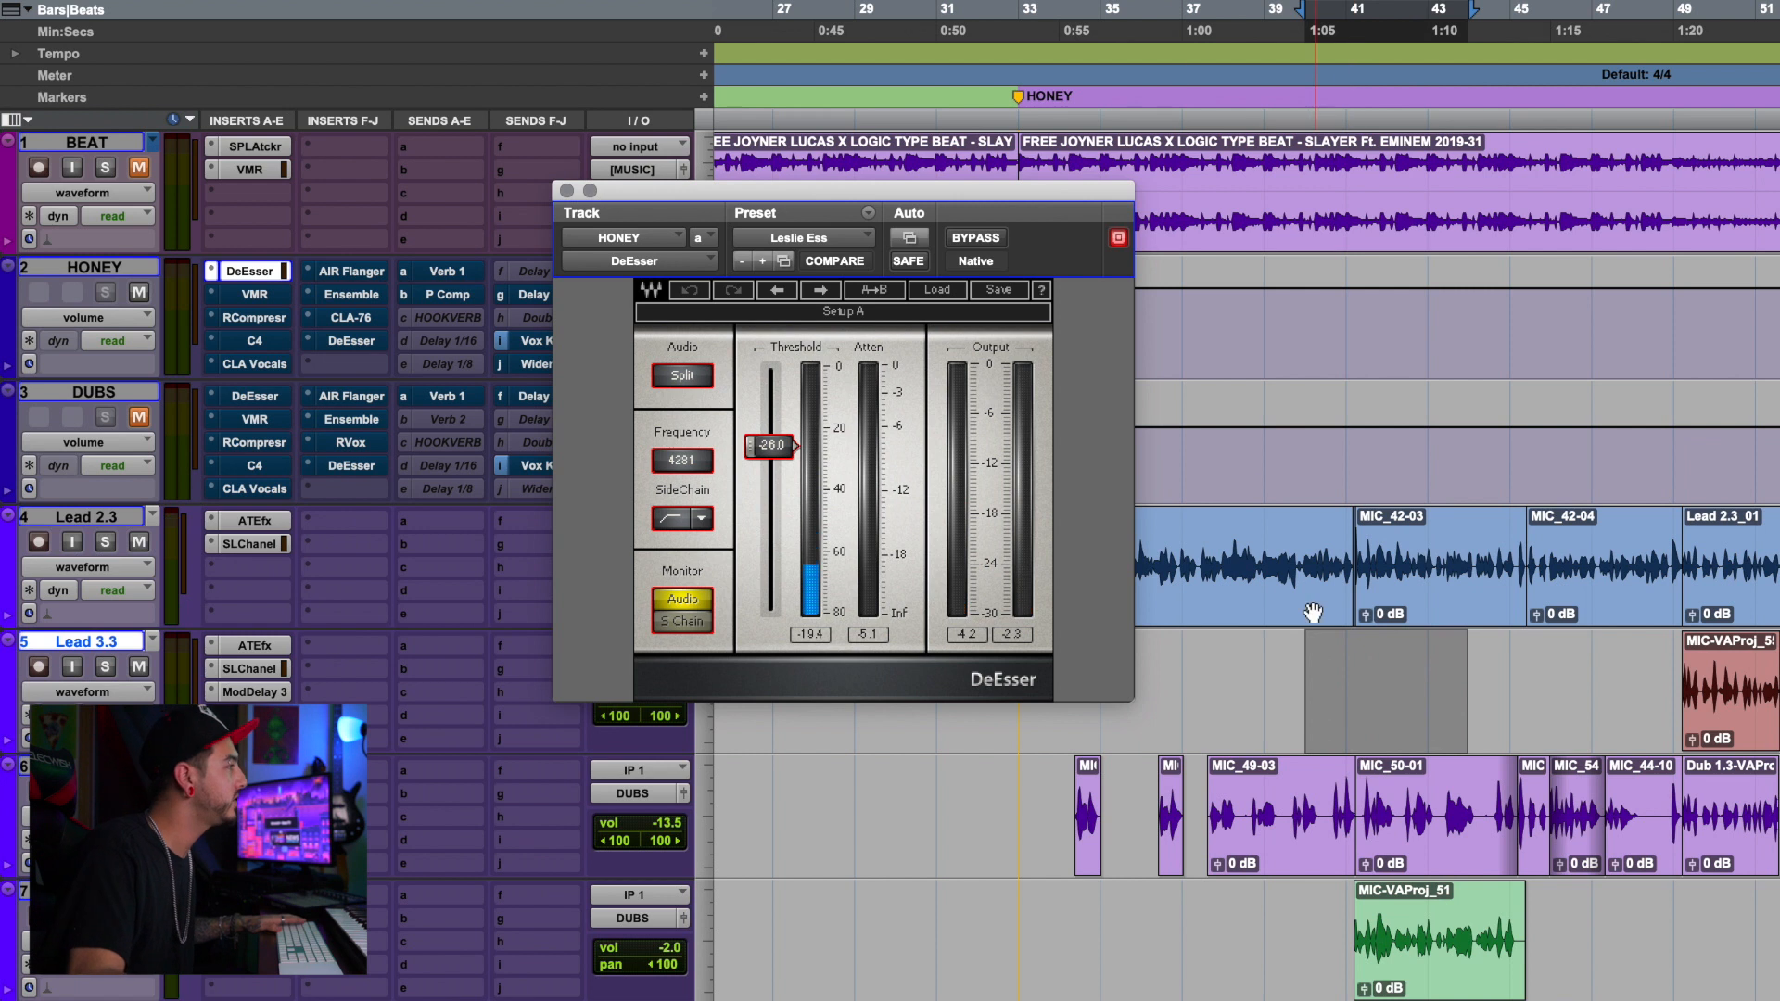
Select bars 41 to 43 as the playback range, audition the HONEY DeEsser over it, and close the plug-in
{"action": "left_click_drag", "start_coordinate": [1347, 654], "coordinate": [1420, 655]}
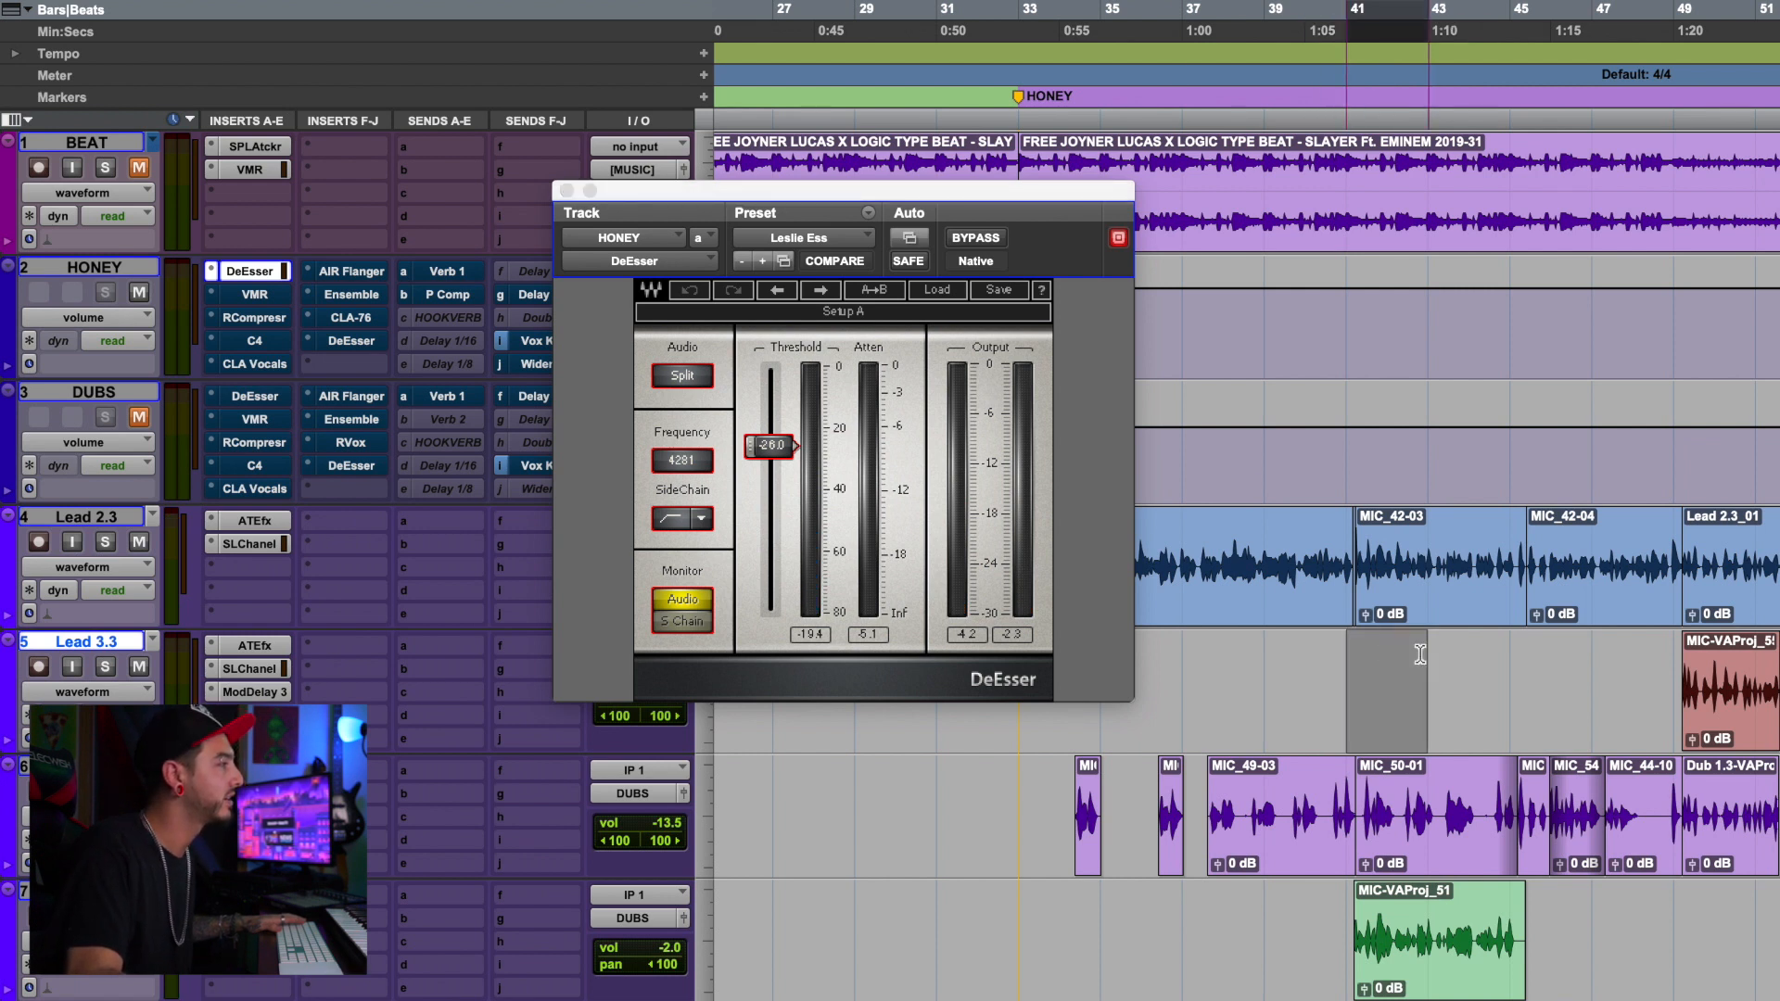
{"action": "key", "text": "space"}
{"action": "key", "text": "space"}
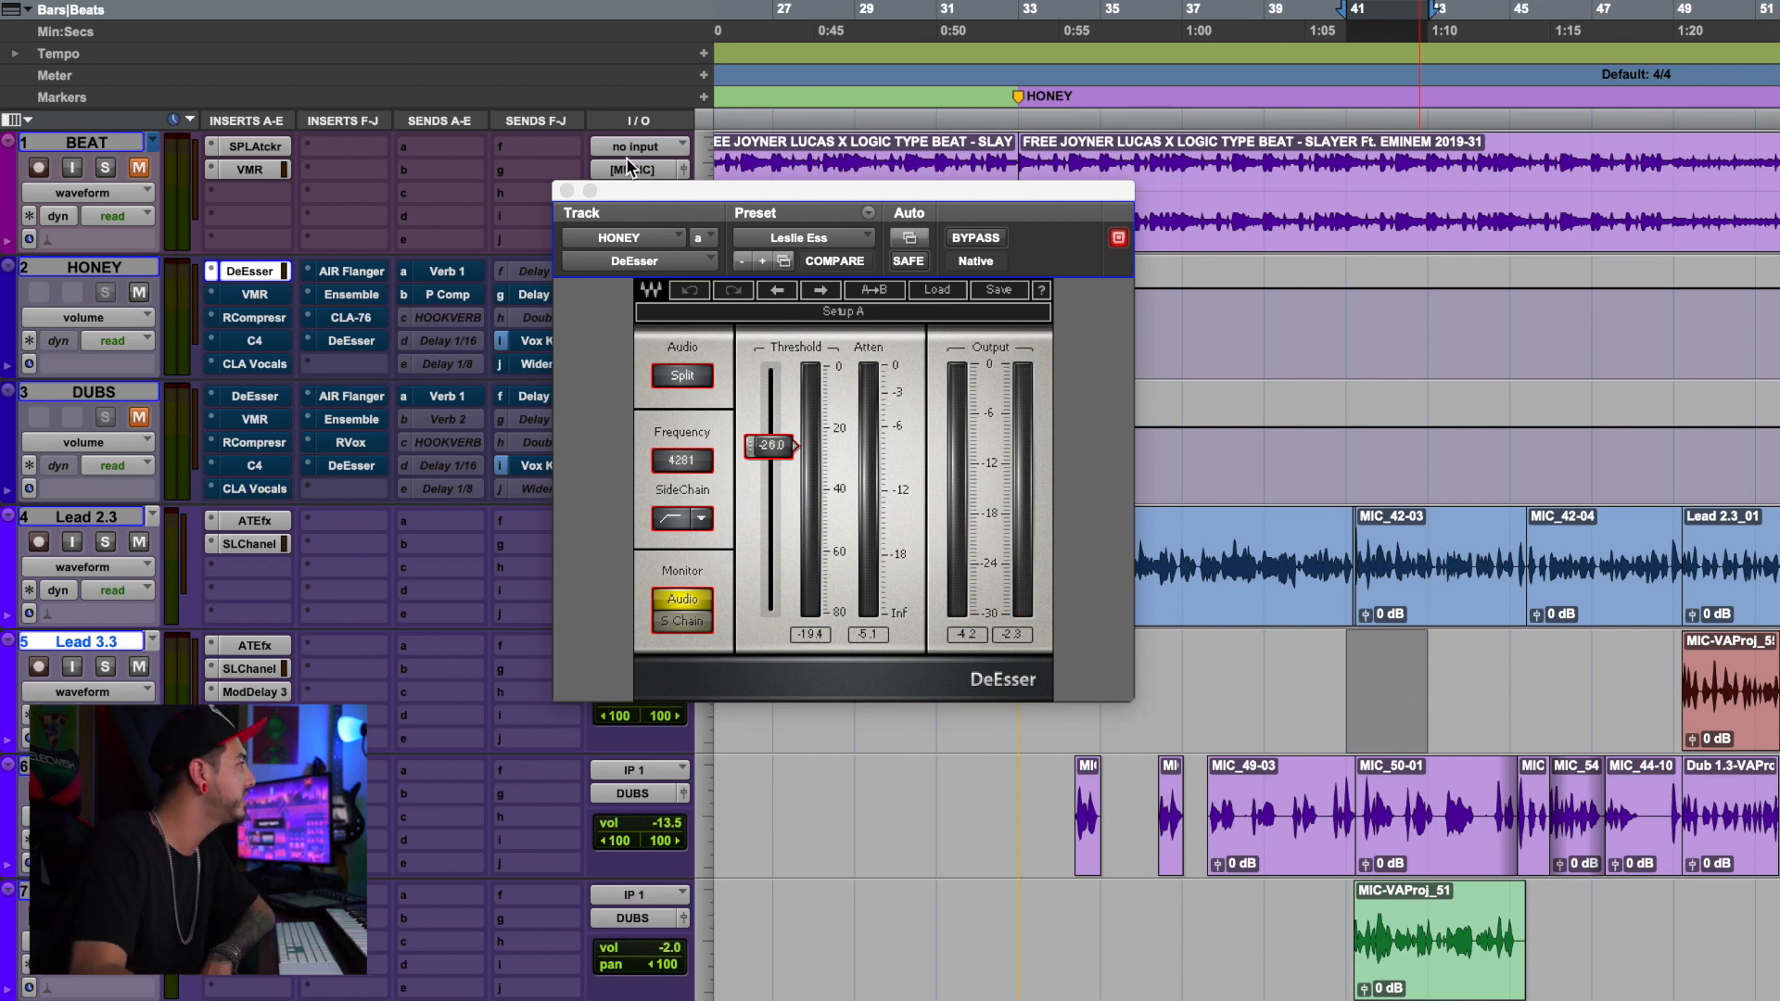
{"action": "left_click", "coordinate": [567, 191]}
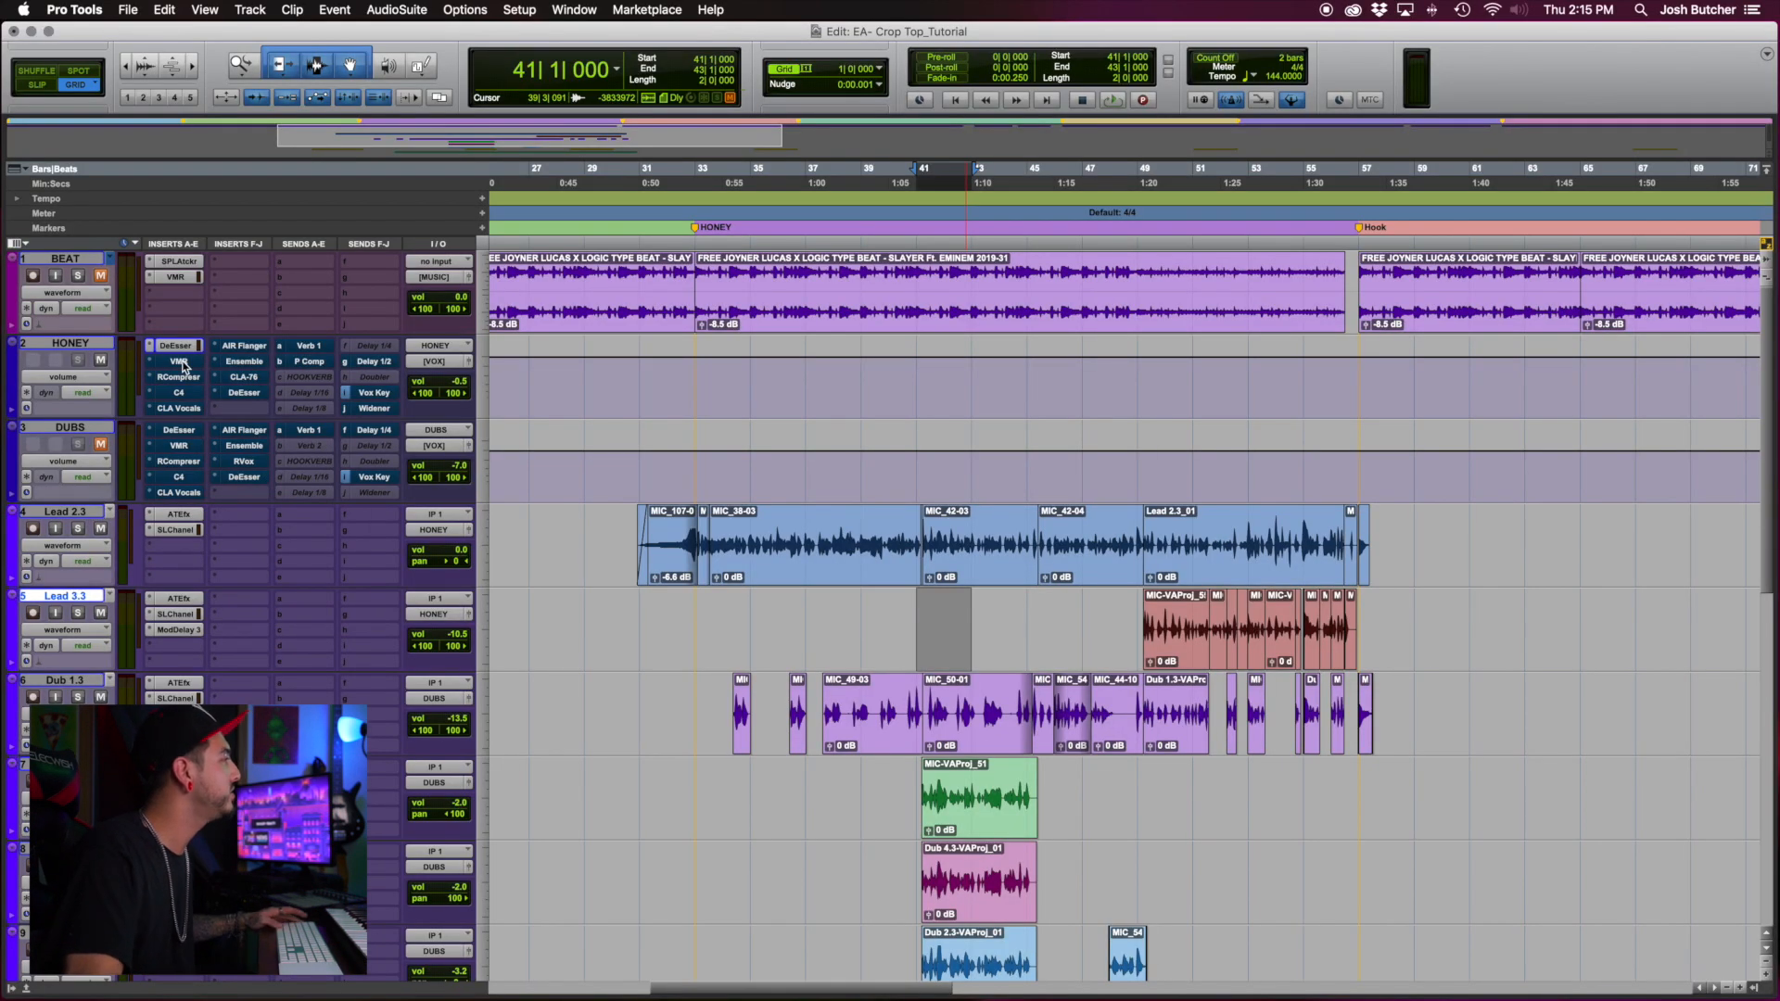
Open the Virtual Mix Rack on the HONEY bus and switch its Virtual Channel module back on during playback
{"action": "left_click", "coordinate": [179, 362]}
{"action": "left_click_drag", "start_coordinate": [714, 289], "coordinate": [779, 197]}
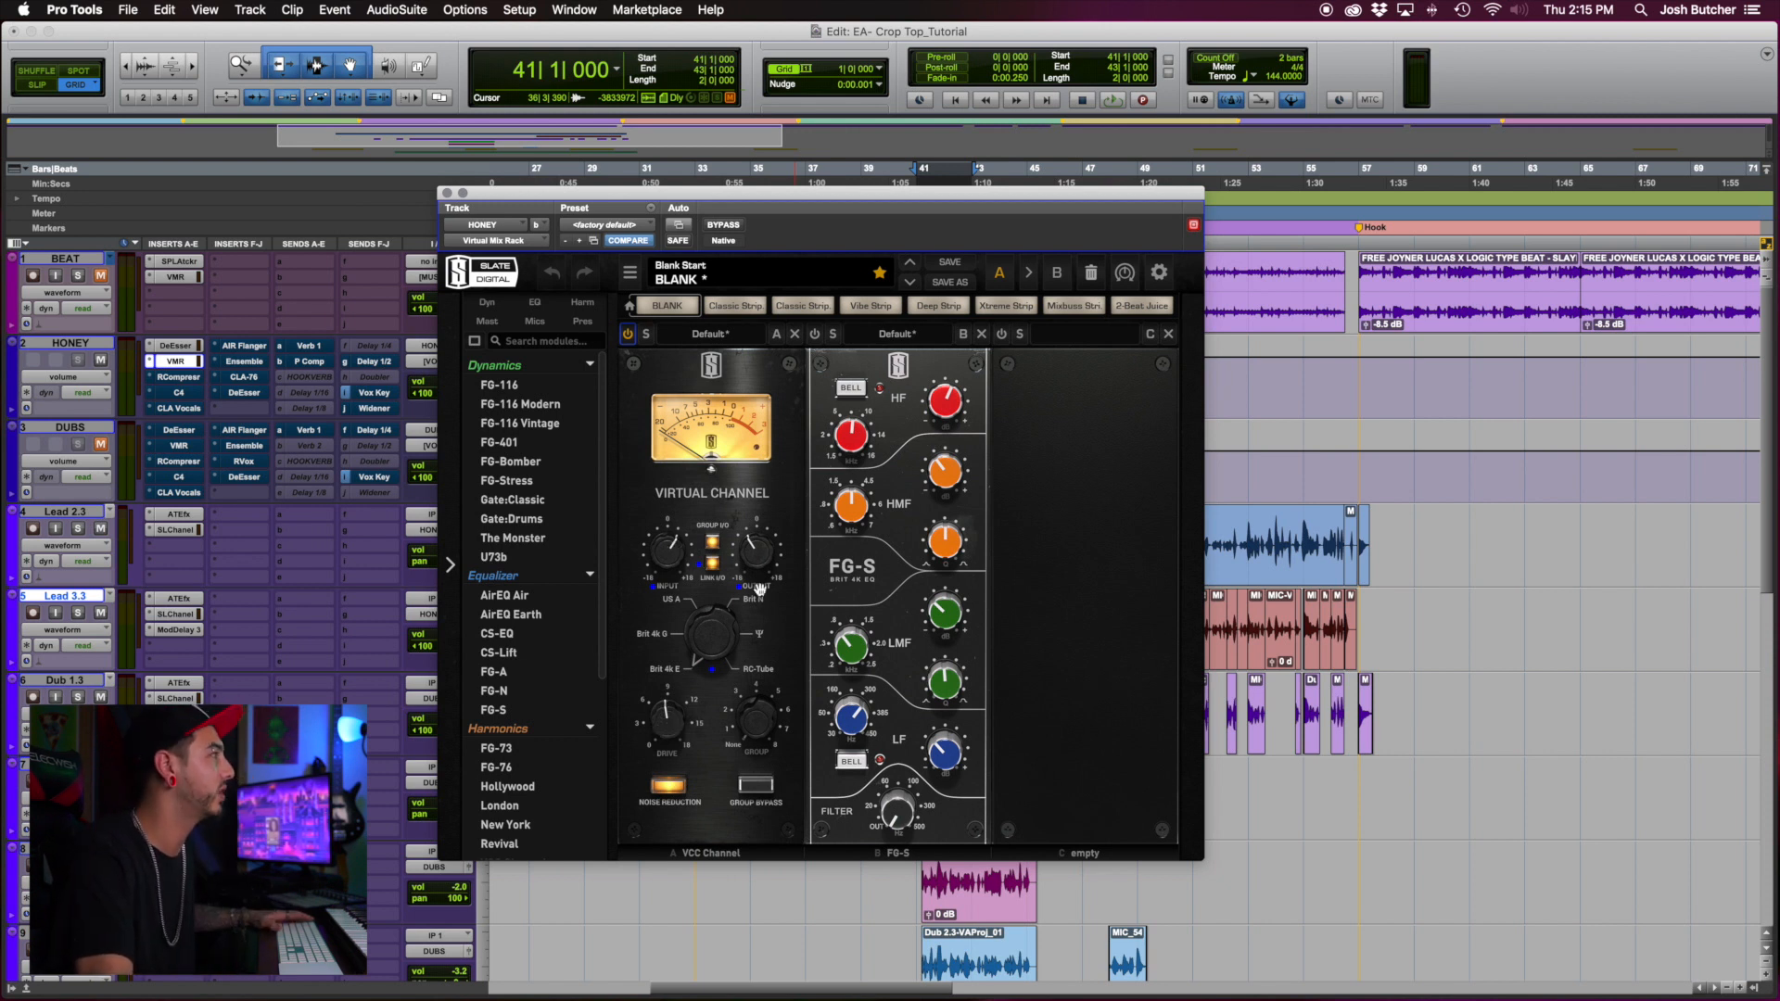
{"action": "left_click_drag", "start_coordinate": [686, 197], "coordinate": [1033, 199]}
{"action": "key", "text": "space"}
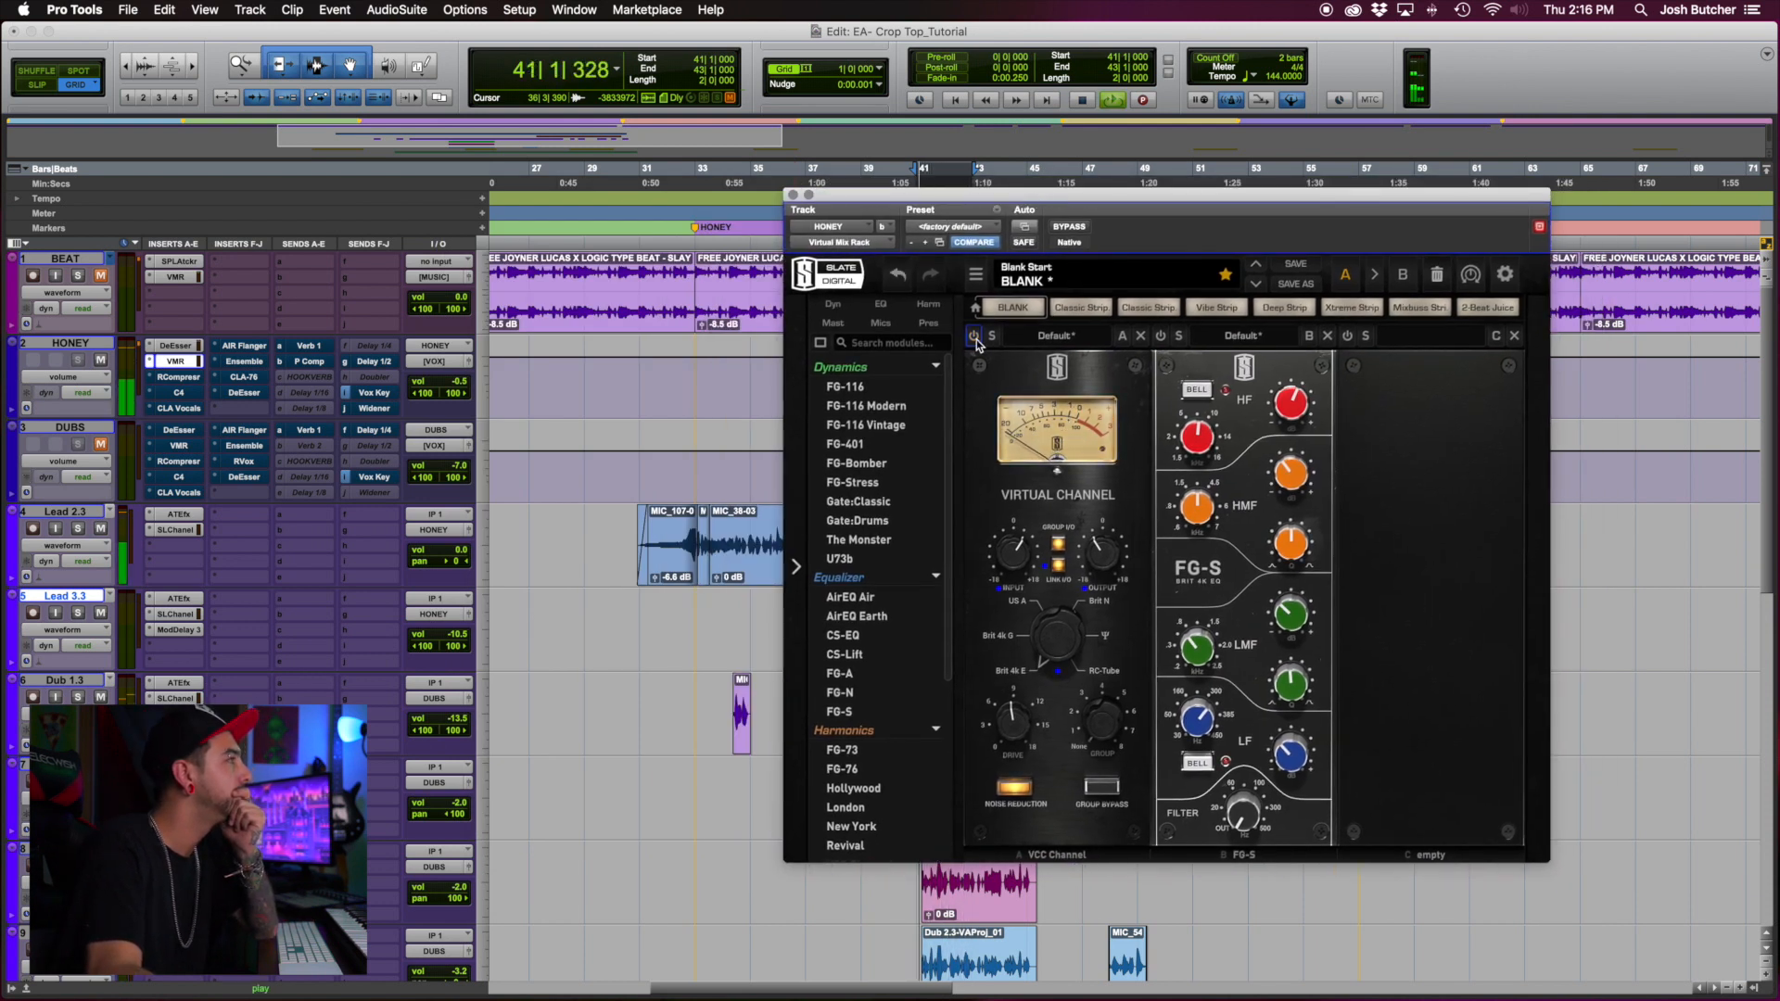
{"action": "left_click", "coordinate": [976, 339]}
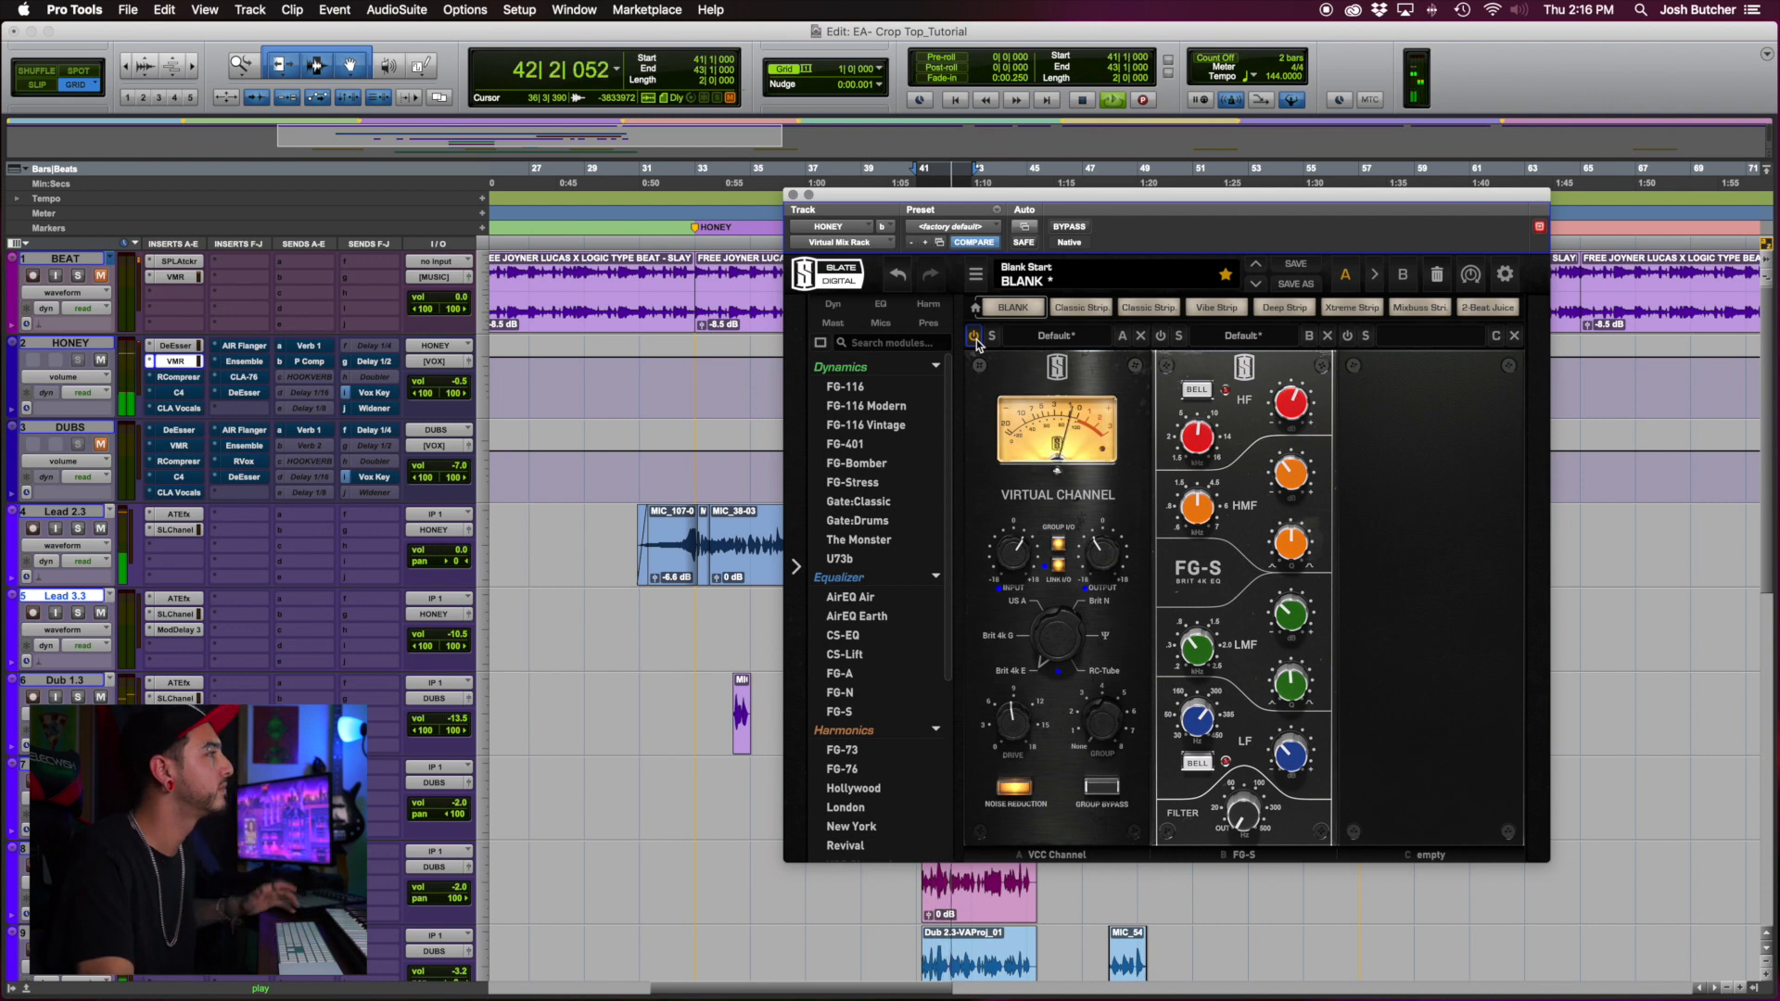
{"action": "key", "text": "space"}
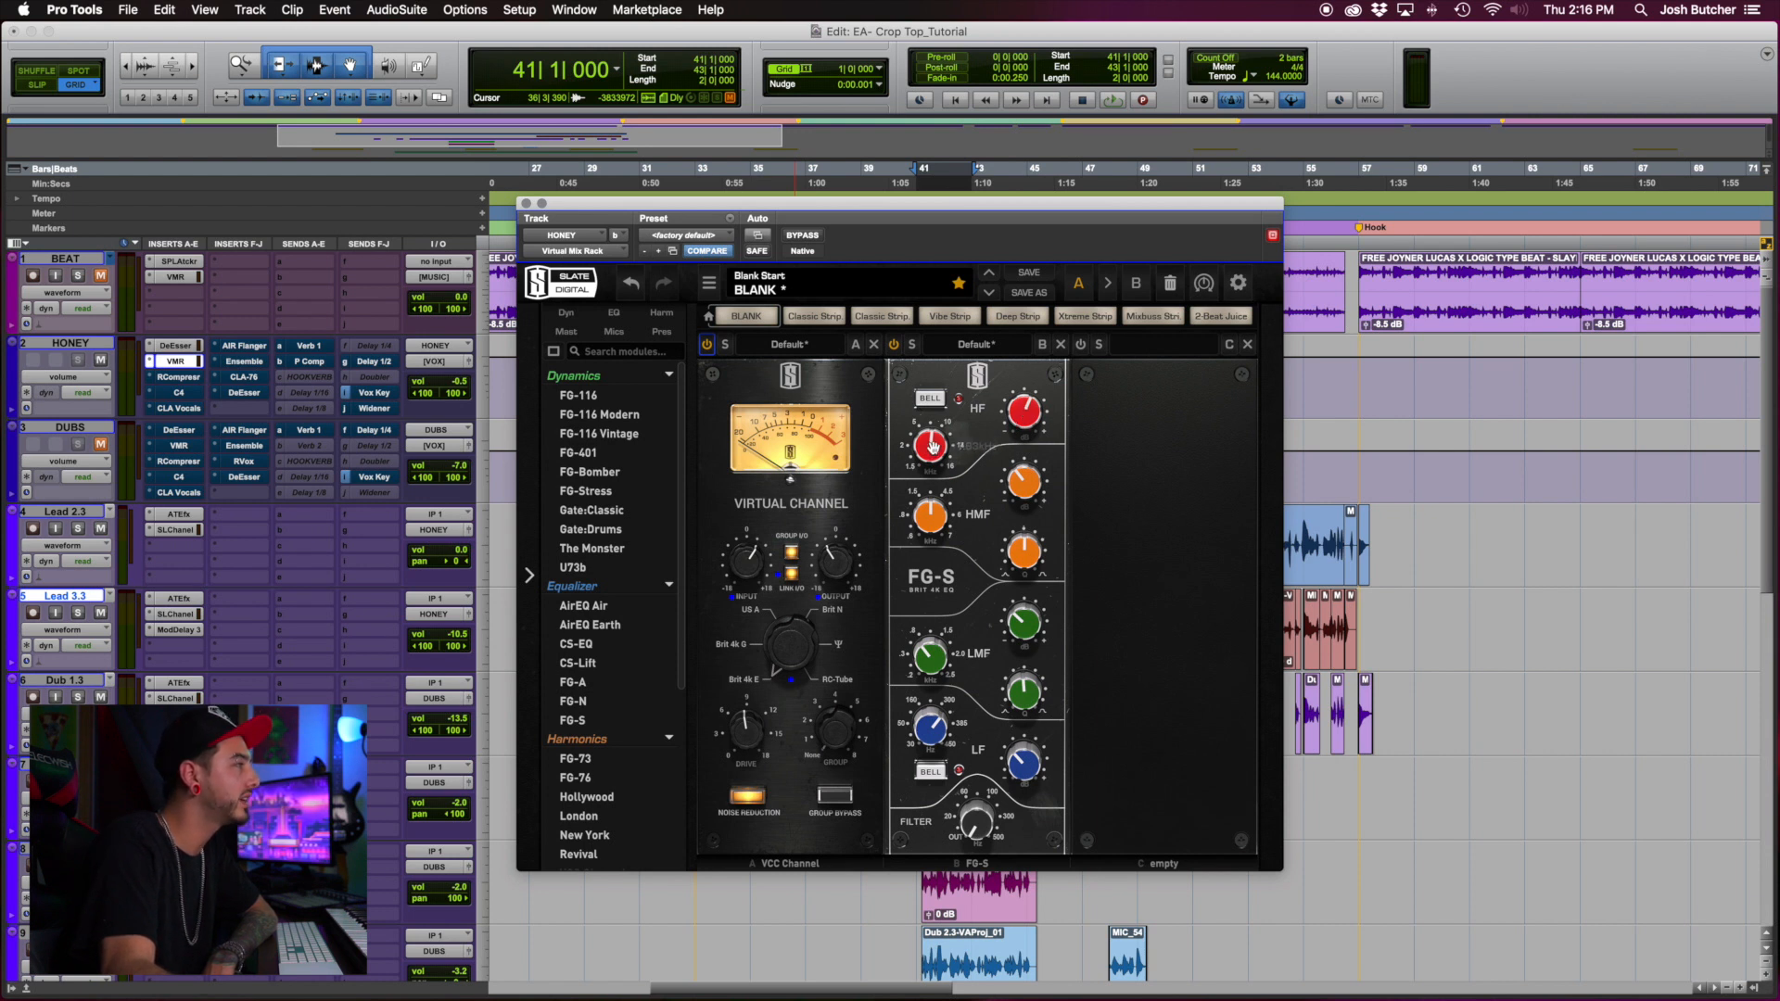
Make slight adjustments to the HF and HMF gain of the FG-S equalizer on HONEY while auditioning the selected bars
{"action": "left_click_drag", "start_coordinate": [1031, 419], "coordinate": [1032, 432]}
{"action": "mouse_move", "coordinate": [1028, 487]}
{"action": "mouse_move", "coordinate": [939, 524]}
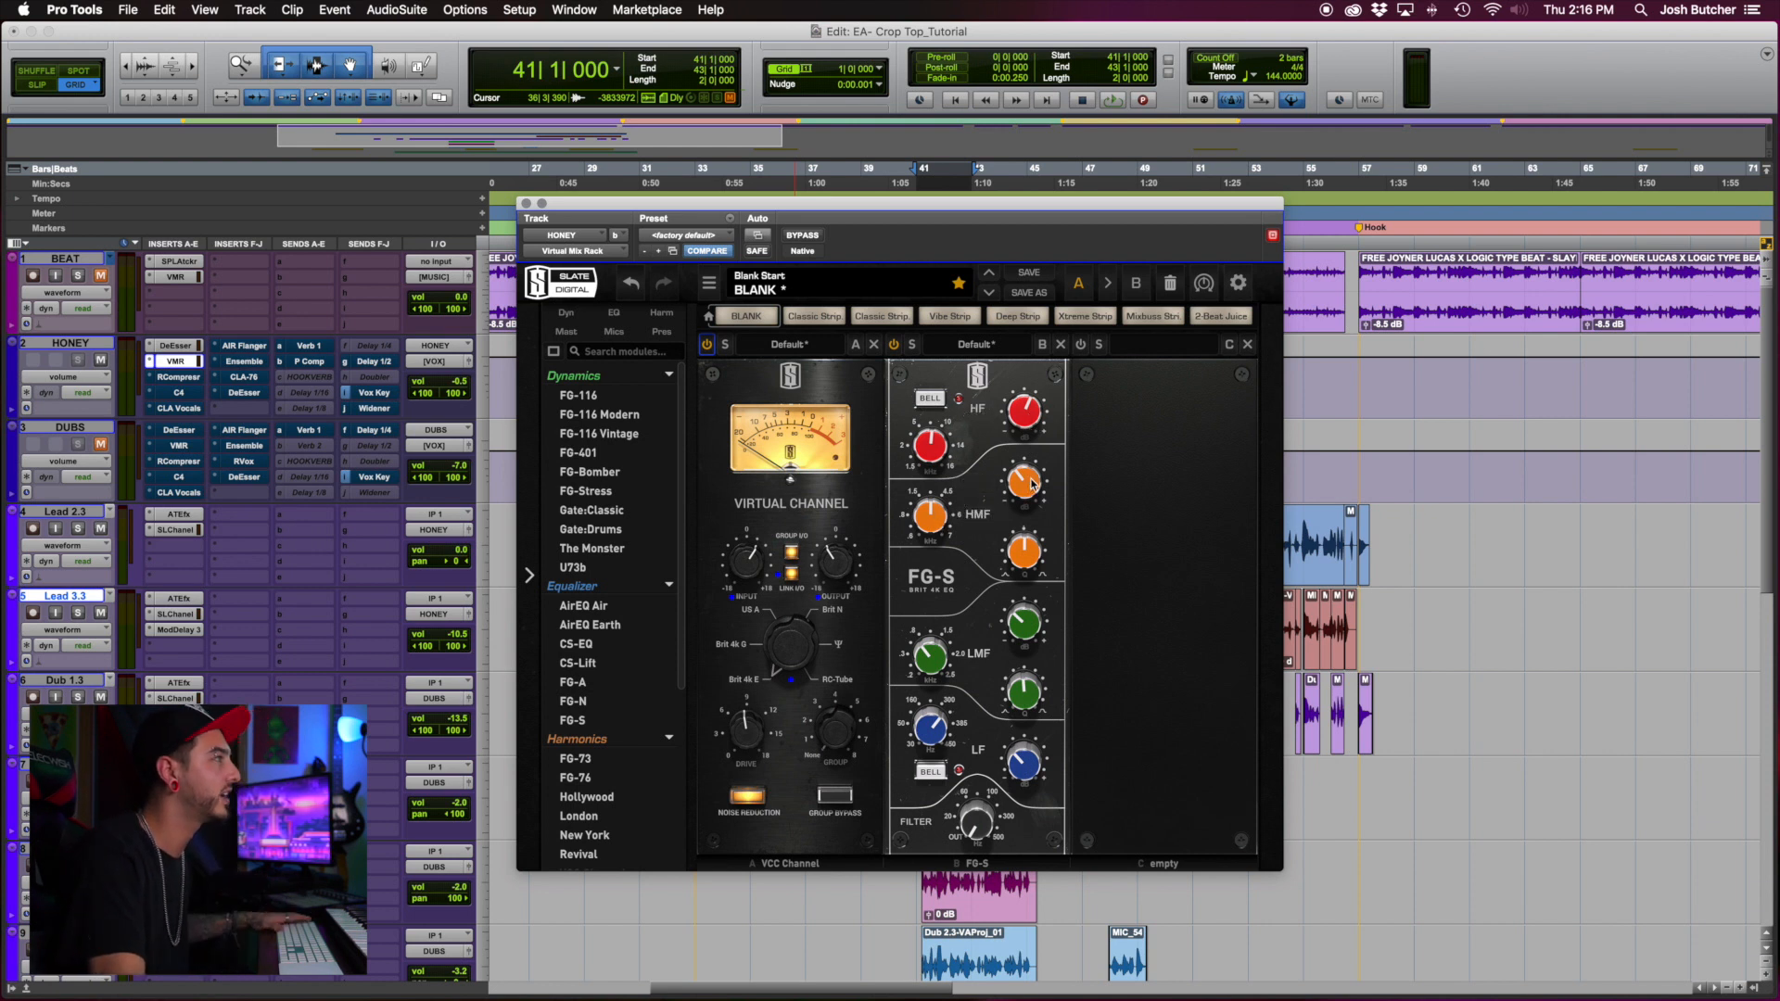
{"action": "key", "text": "space"}
{"action": "mouse_move", "coordinate": [1029, 486]}
{"action": "left_mouse_down"}
{"action": "mouse_move", "coordinate": [1014, 361]}
{"action": "mouse_move", "coordinate": [1027, 493]}
{"action": "left_mouse_up"}
{"action": "key", "text": "space"}
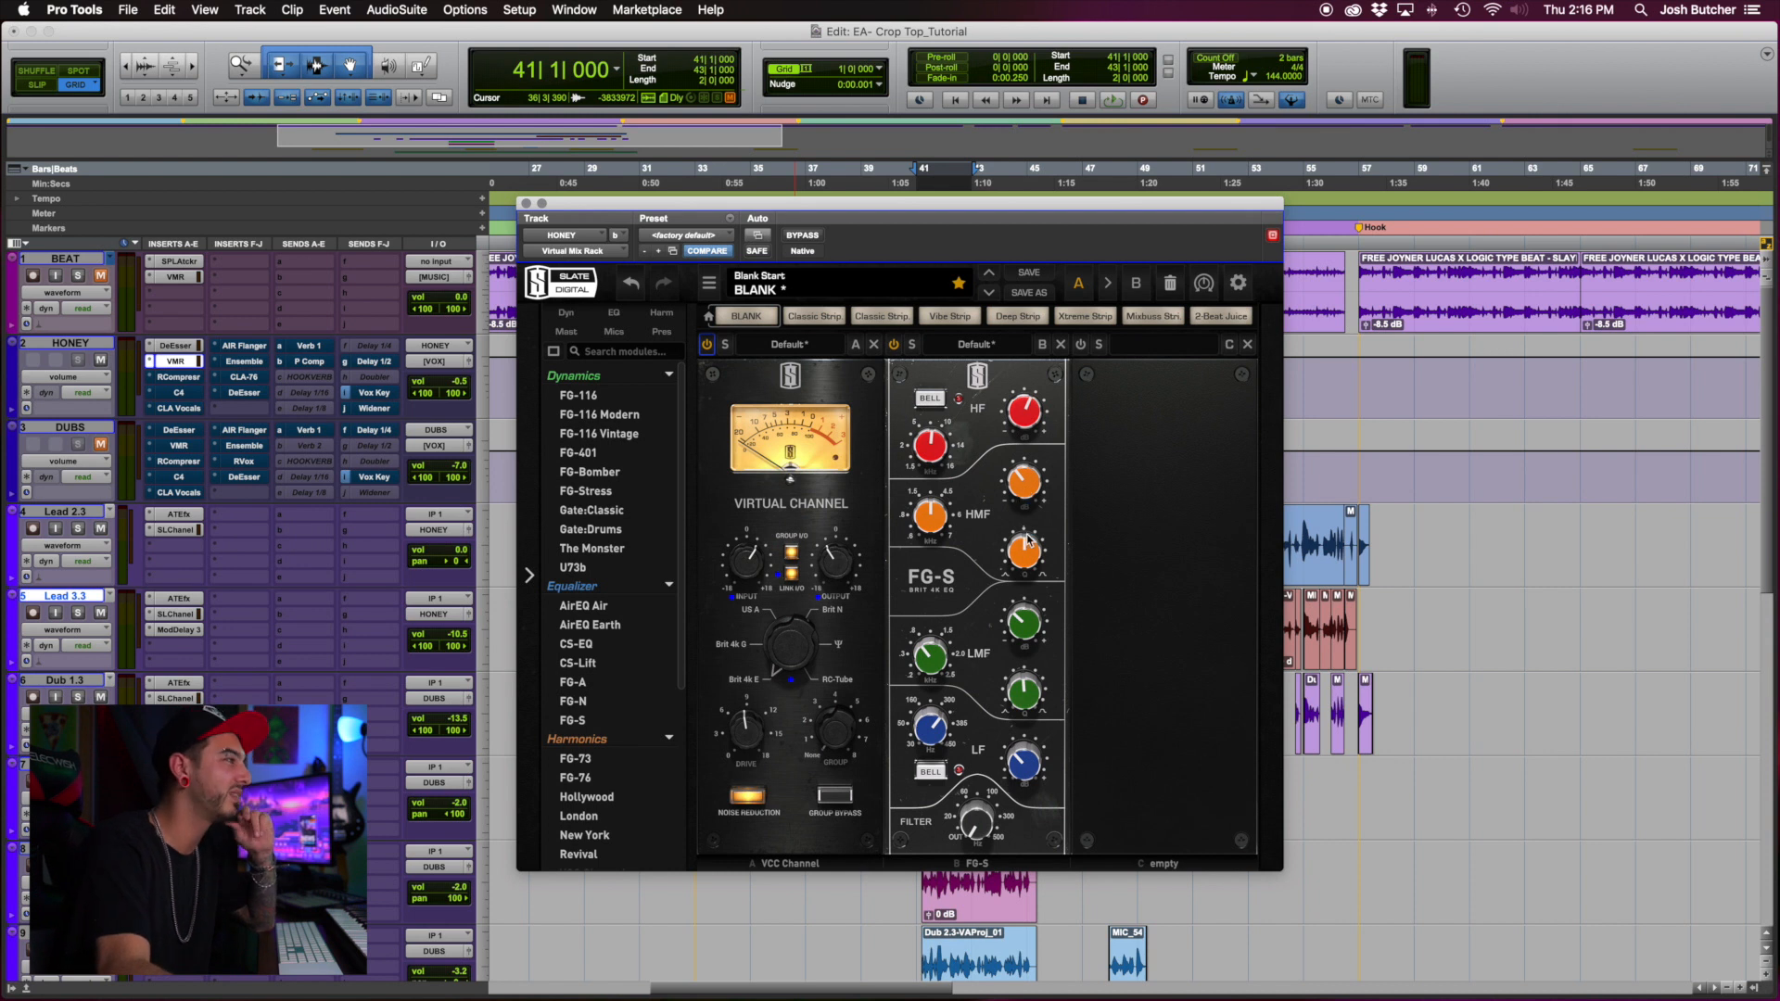
Review the LMF and LF settings of the FG-S equalizer on HONEY, audition it over the selected bars, and close the plug-in
{"action": "mouse_move", "coordinate": [1035, 646]}
{"action": "mouse_move", "coordinate": [927, 659]}
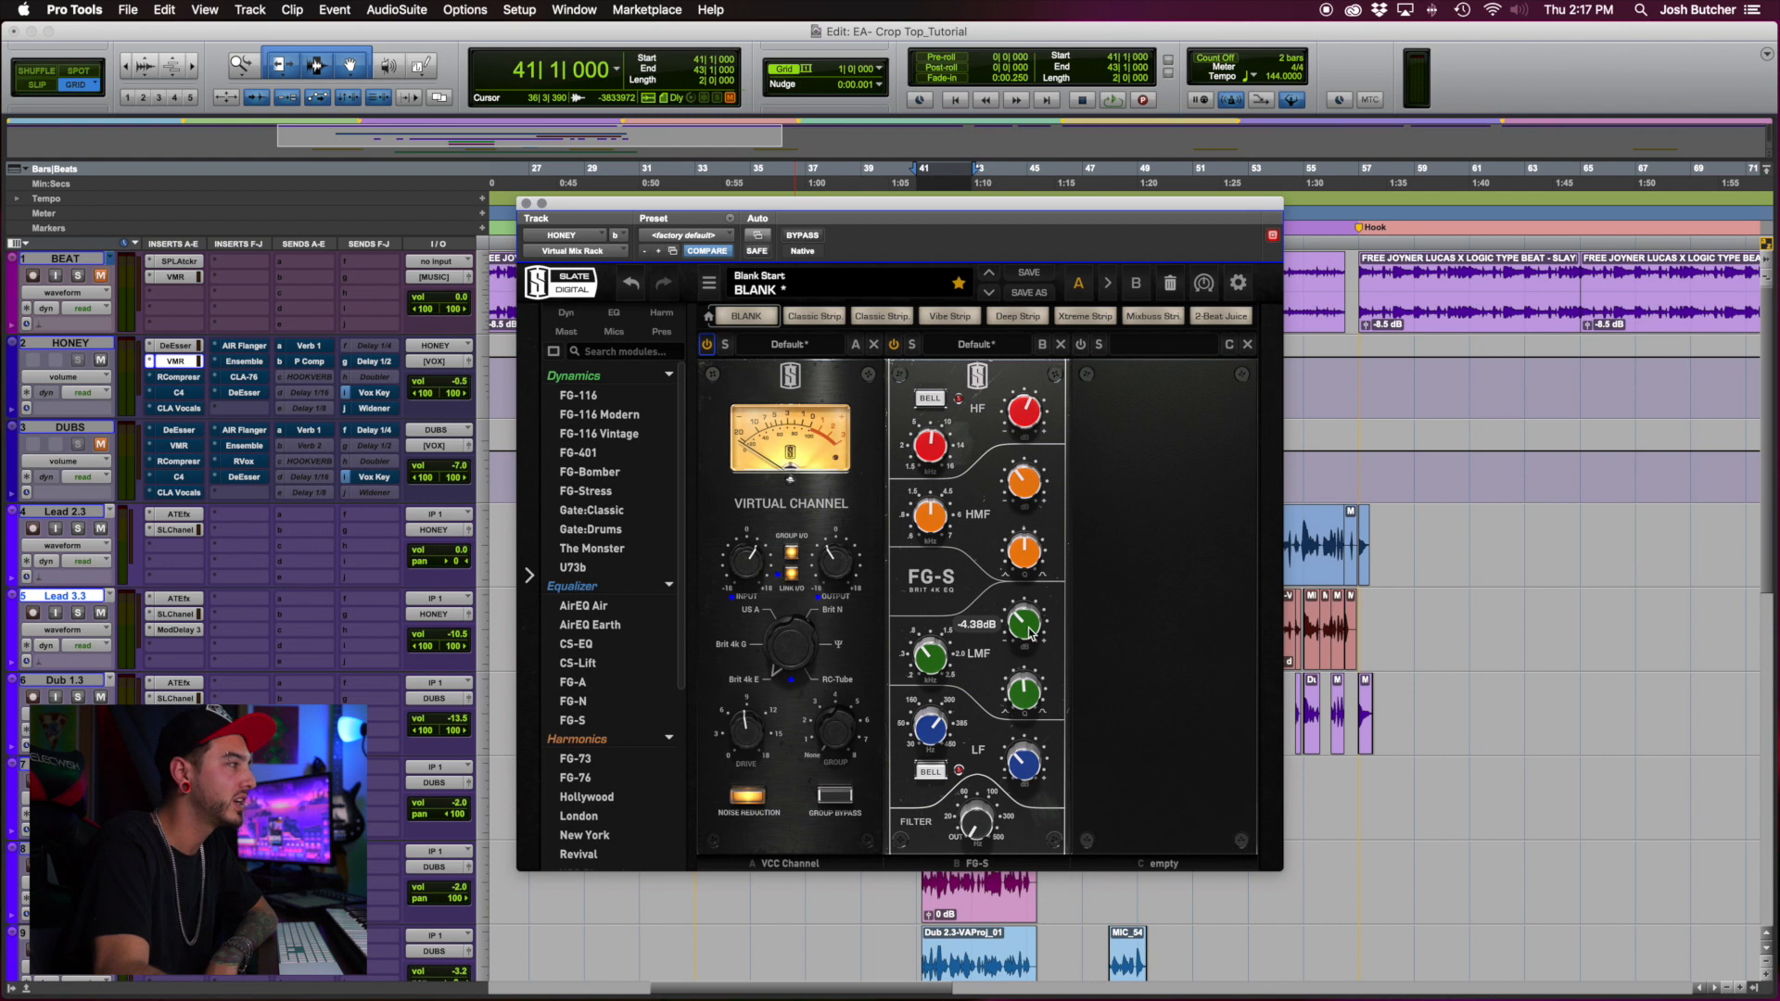
{"action": "mouse_move", "coordinate": [931, 735]}
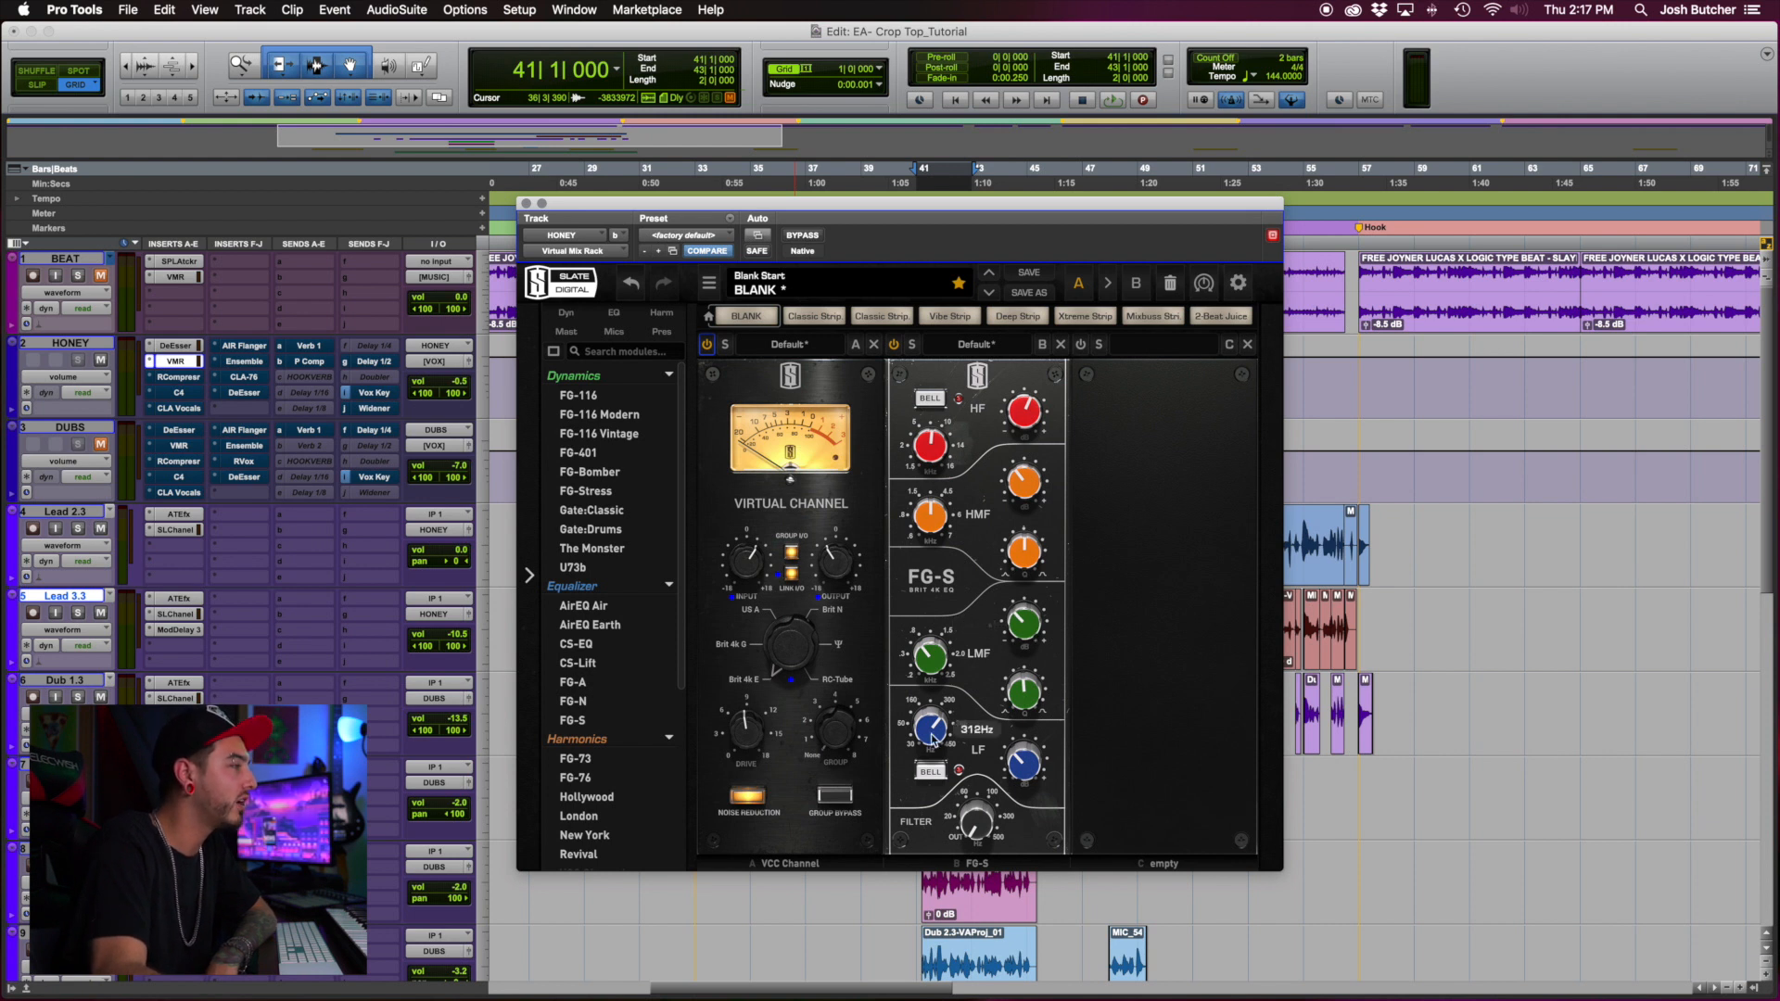
{"action": "mouse_move", "coordinate": [1028, 769]}
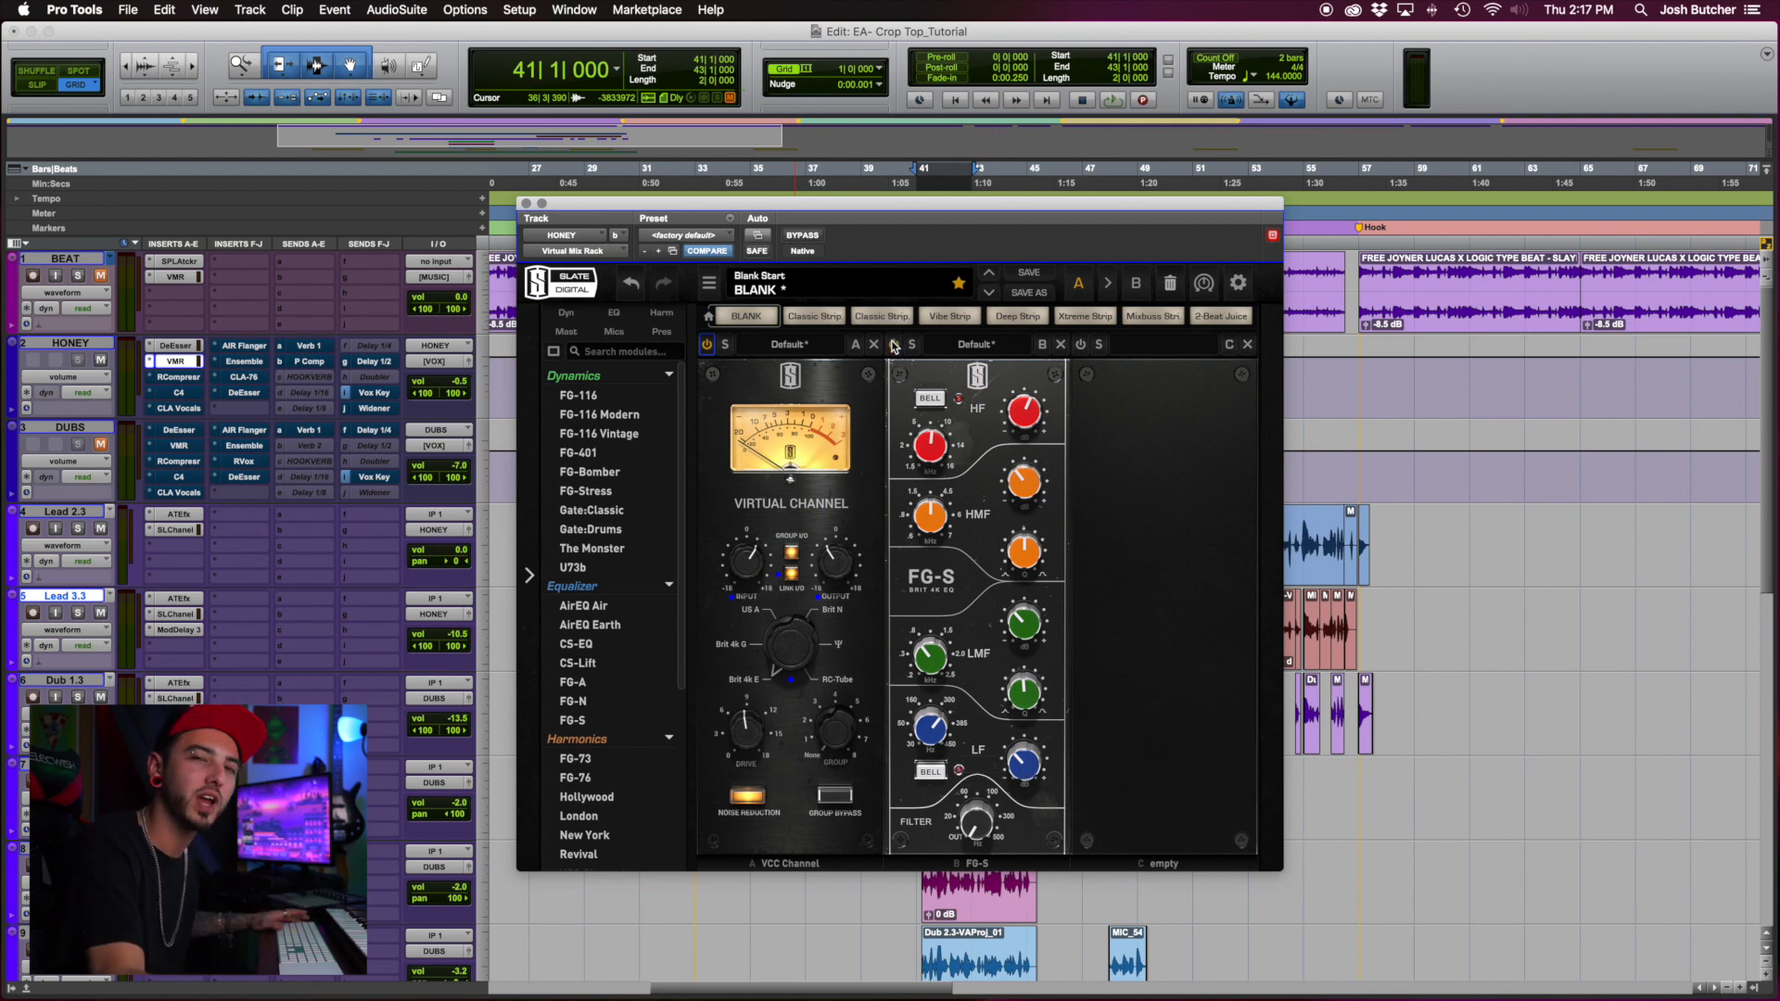
{"action": "key", "text": "space"}
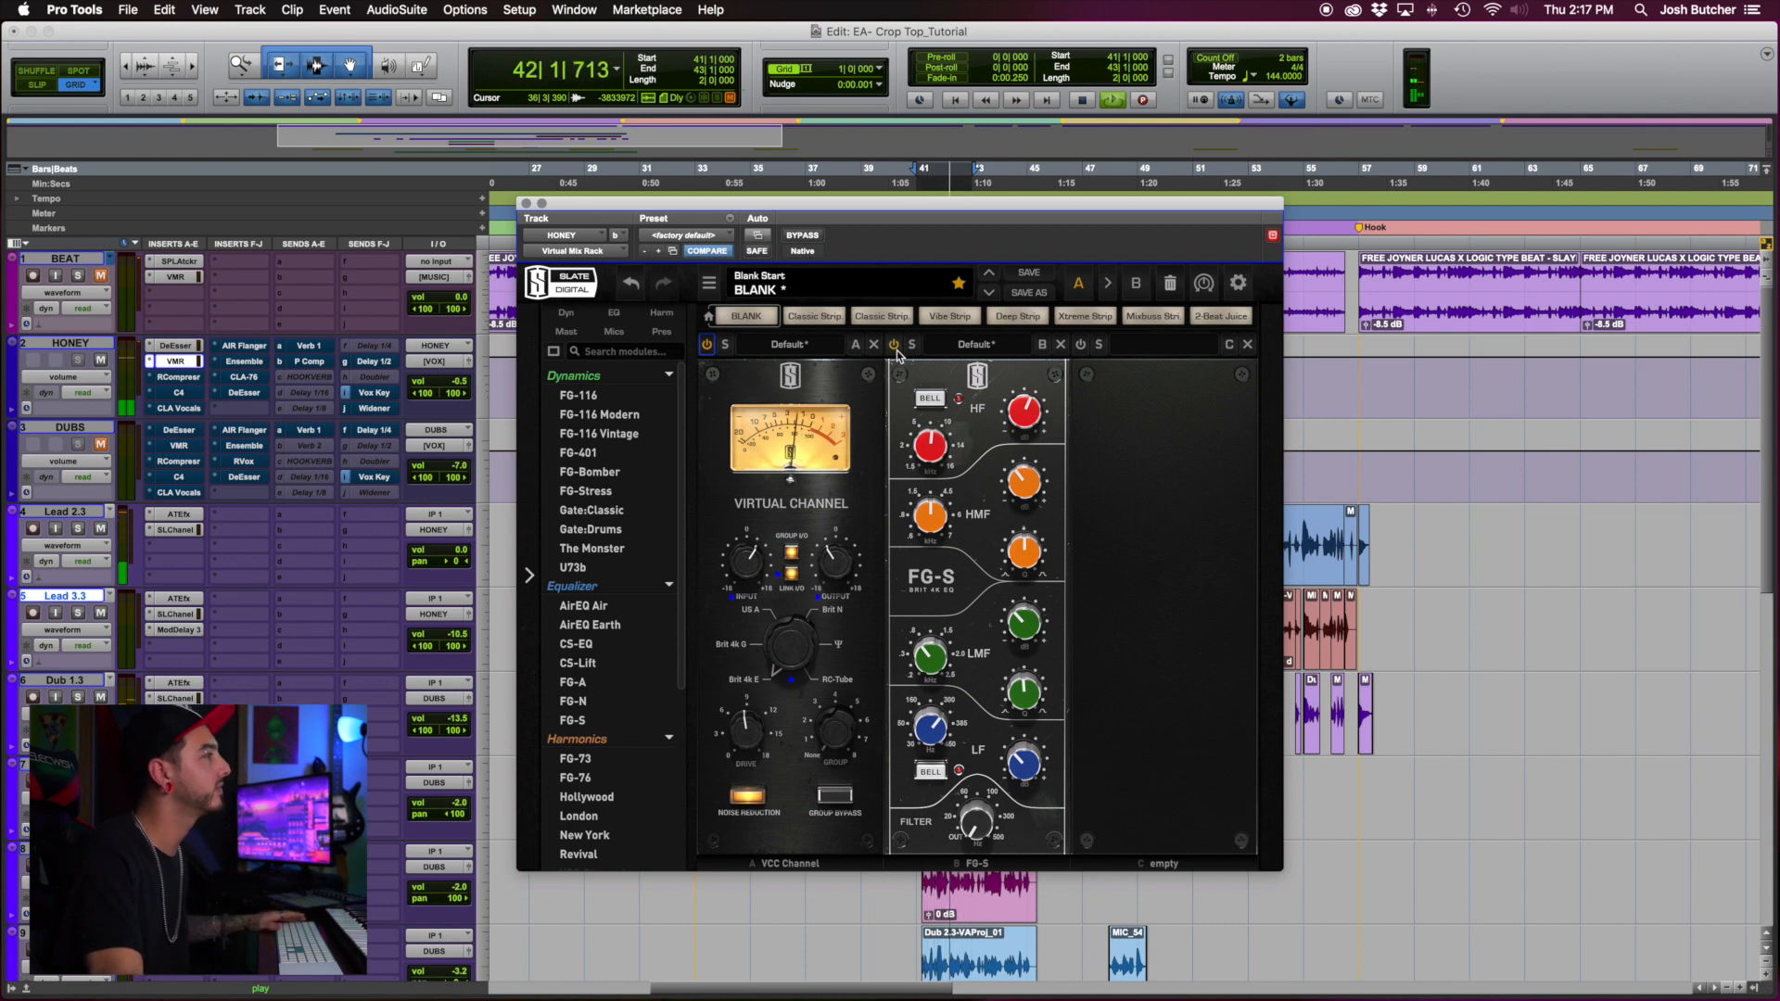
{"action": "key", "text": "space"}
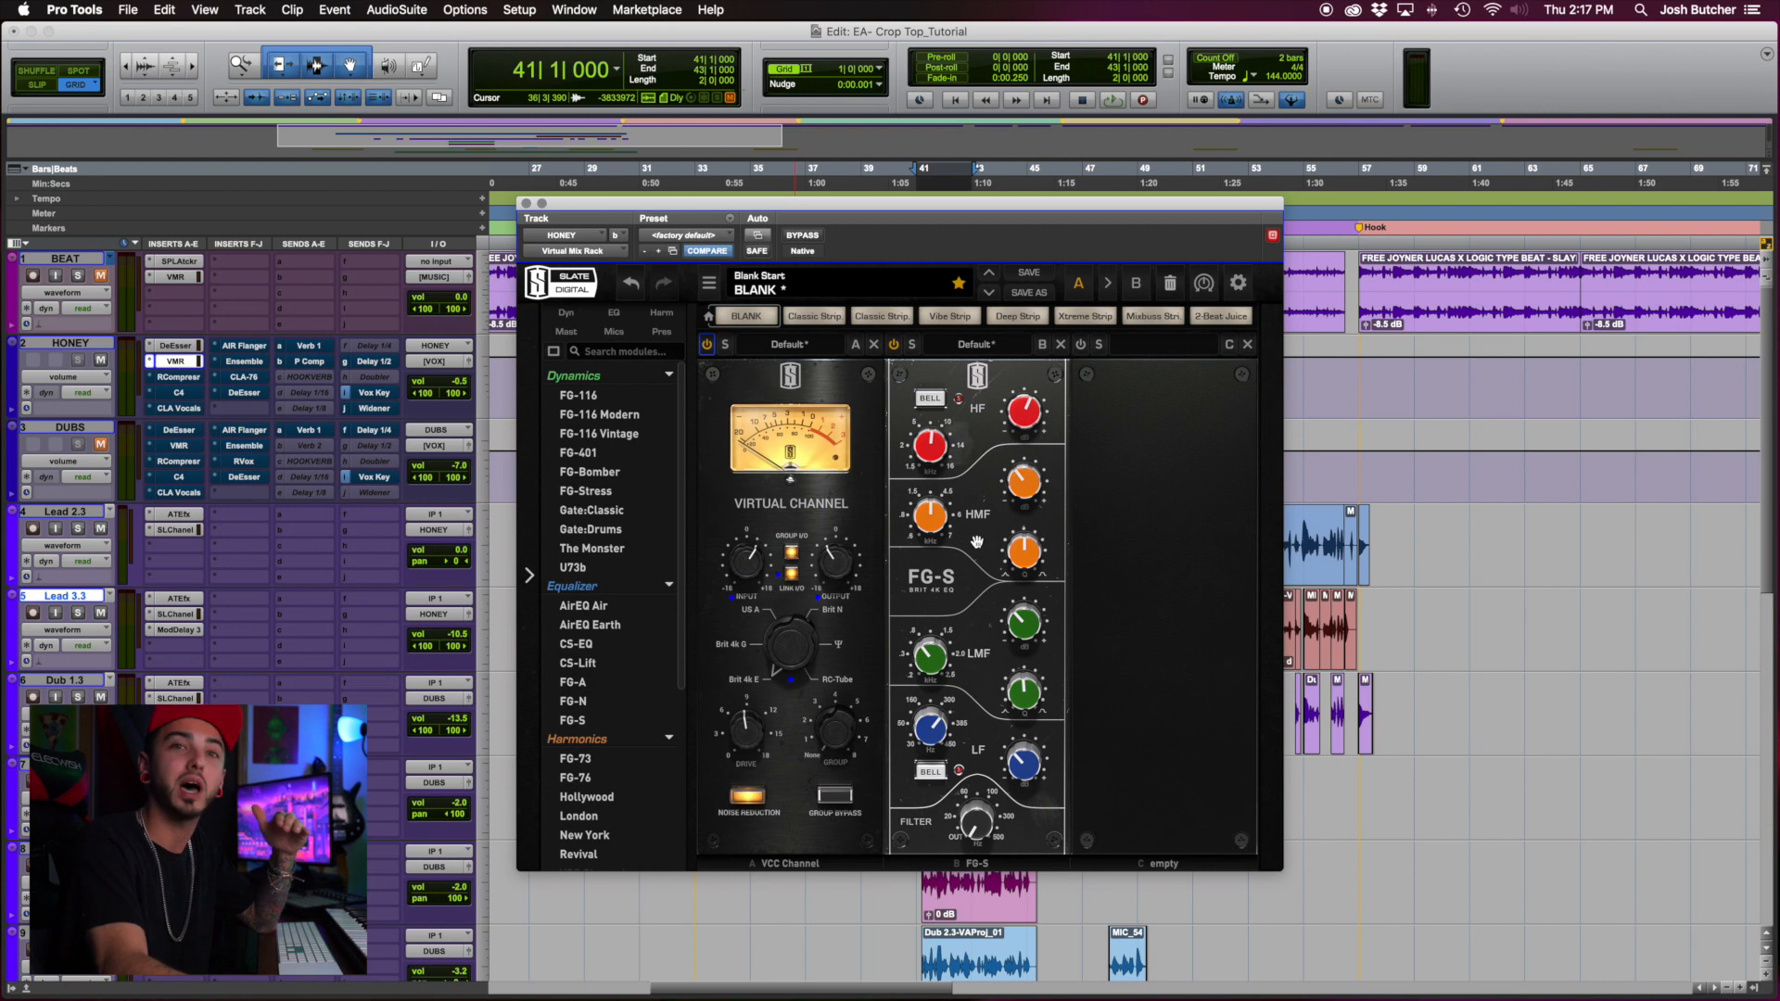
{"action": "left_click", "coordinate": [526, 204]}
{"action": "left_click", "coordinate": [806, 631]}
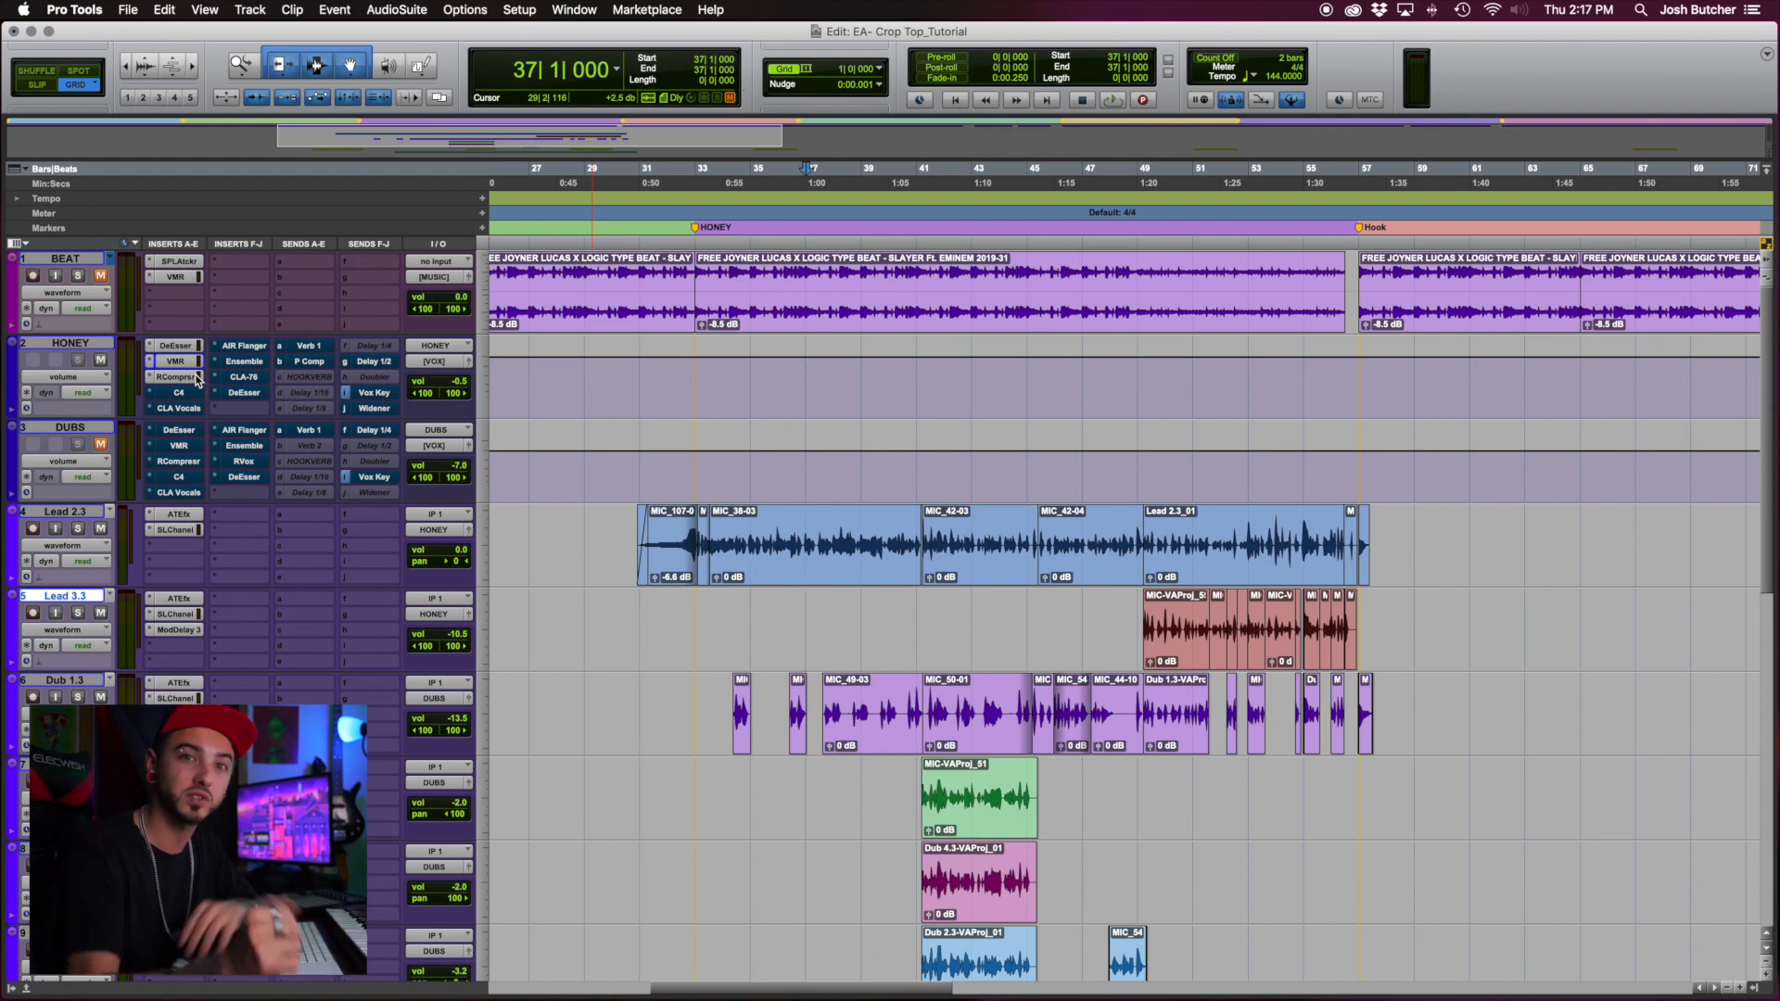
{"action": "left_click_drag", "start_coordinate": [918, 620], "coordinate": [985, 610]}
{"action": "left_click_drag", "start_coordinate": [1249, 533], "coordinate": [1326, 533]}
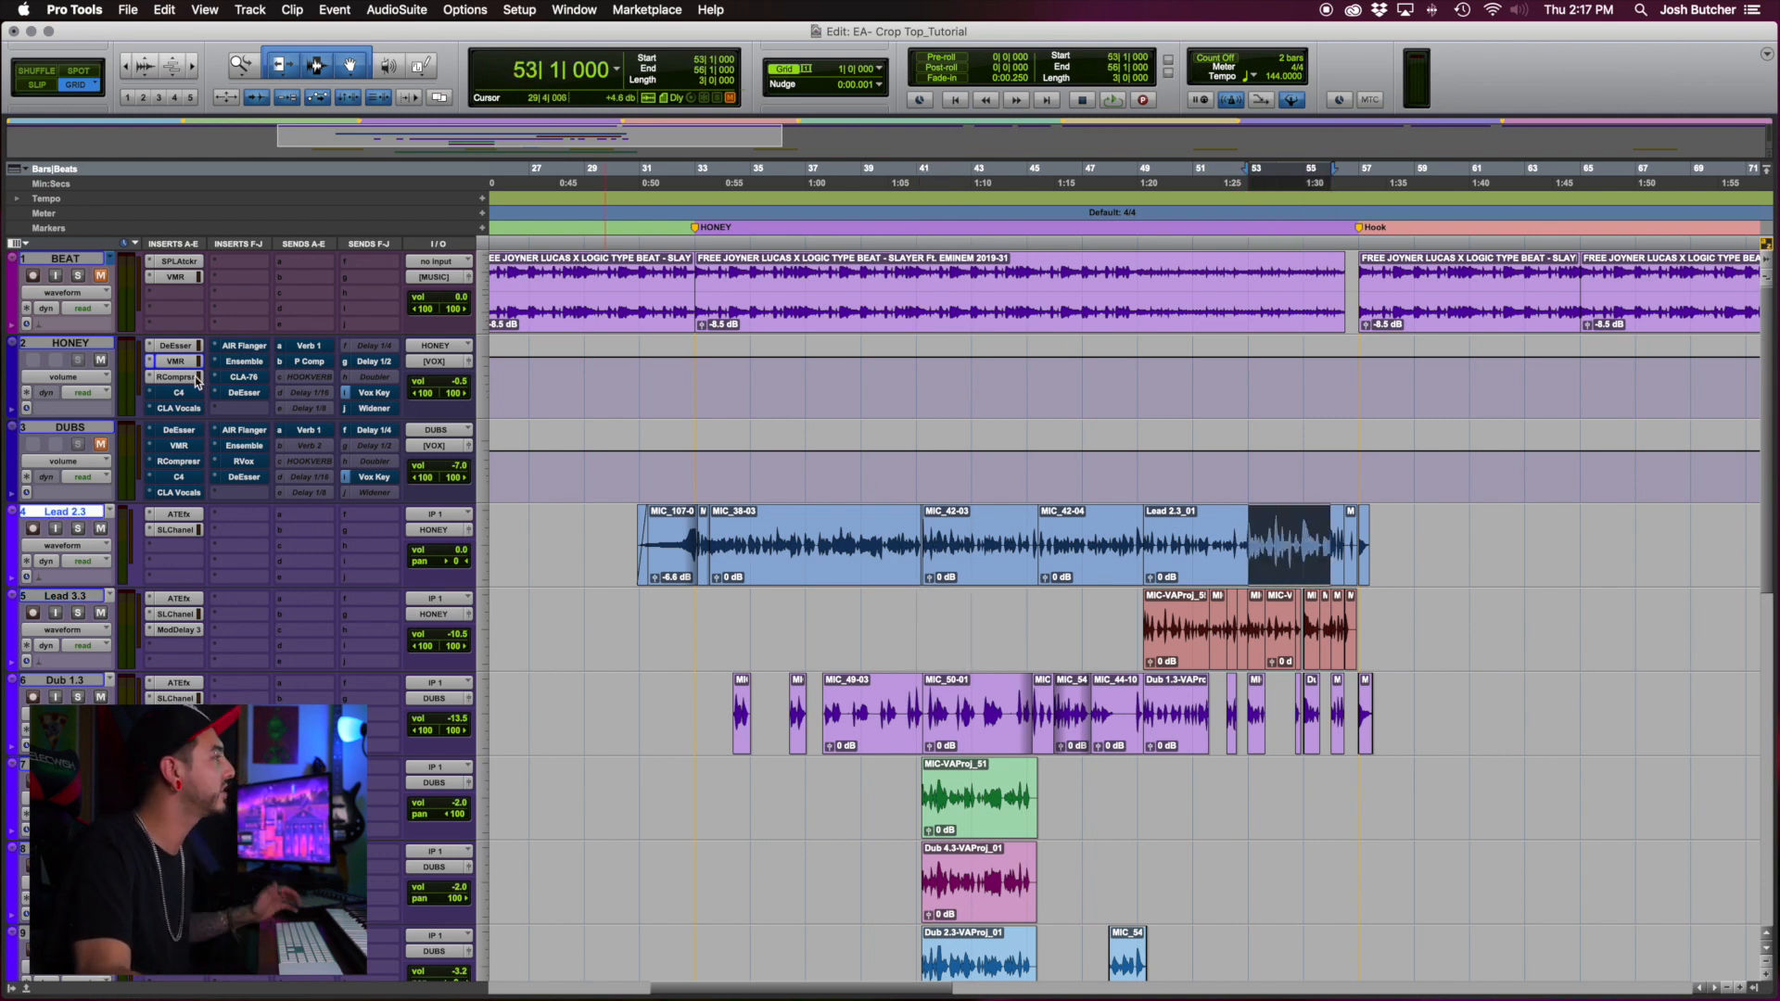
Open the RCompressor on the HONEY bus and play the vocals from bar 51 to watch its gain reduction
{"action": "left_click", "coordinate": [190, 378]}
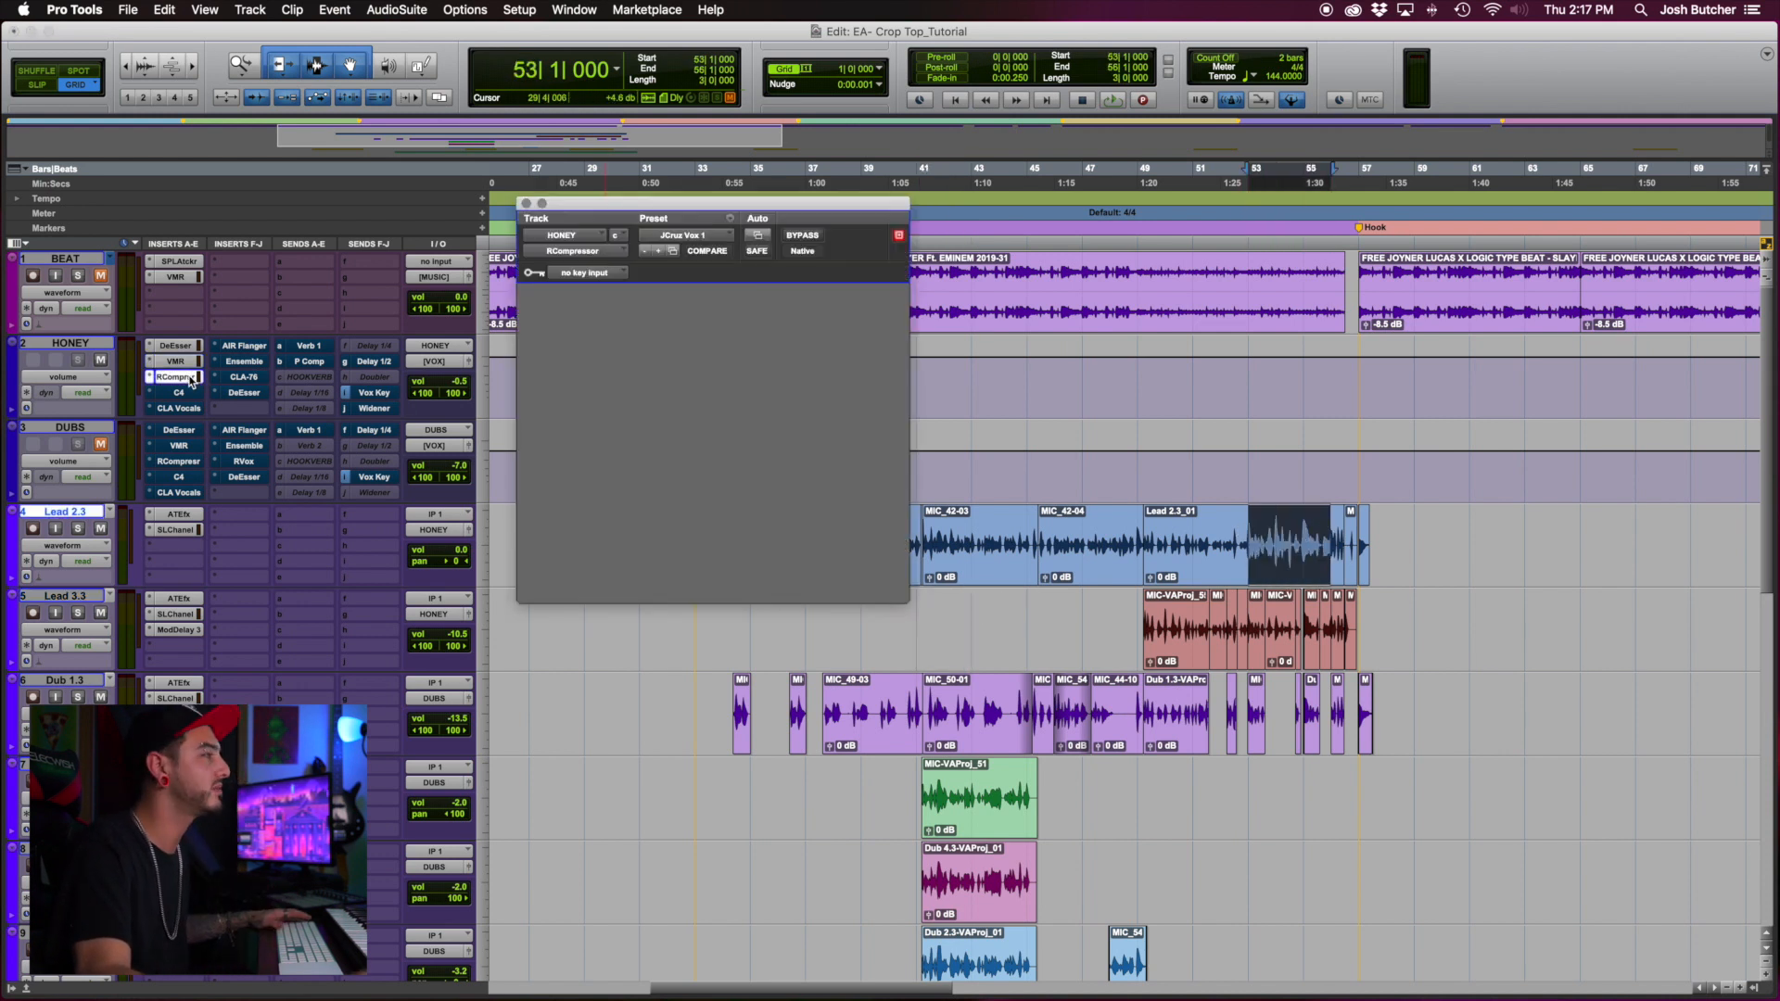
{"action": "left_click", "coordinate": [1193, 530]}
{"action": "key", "text": "space"}
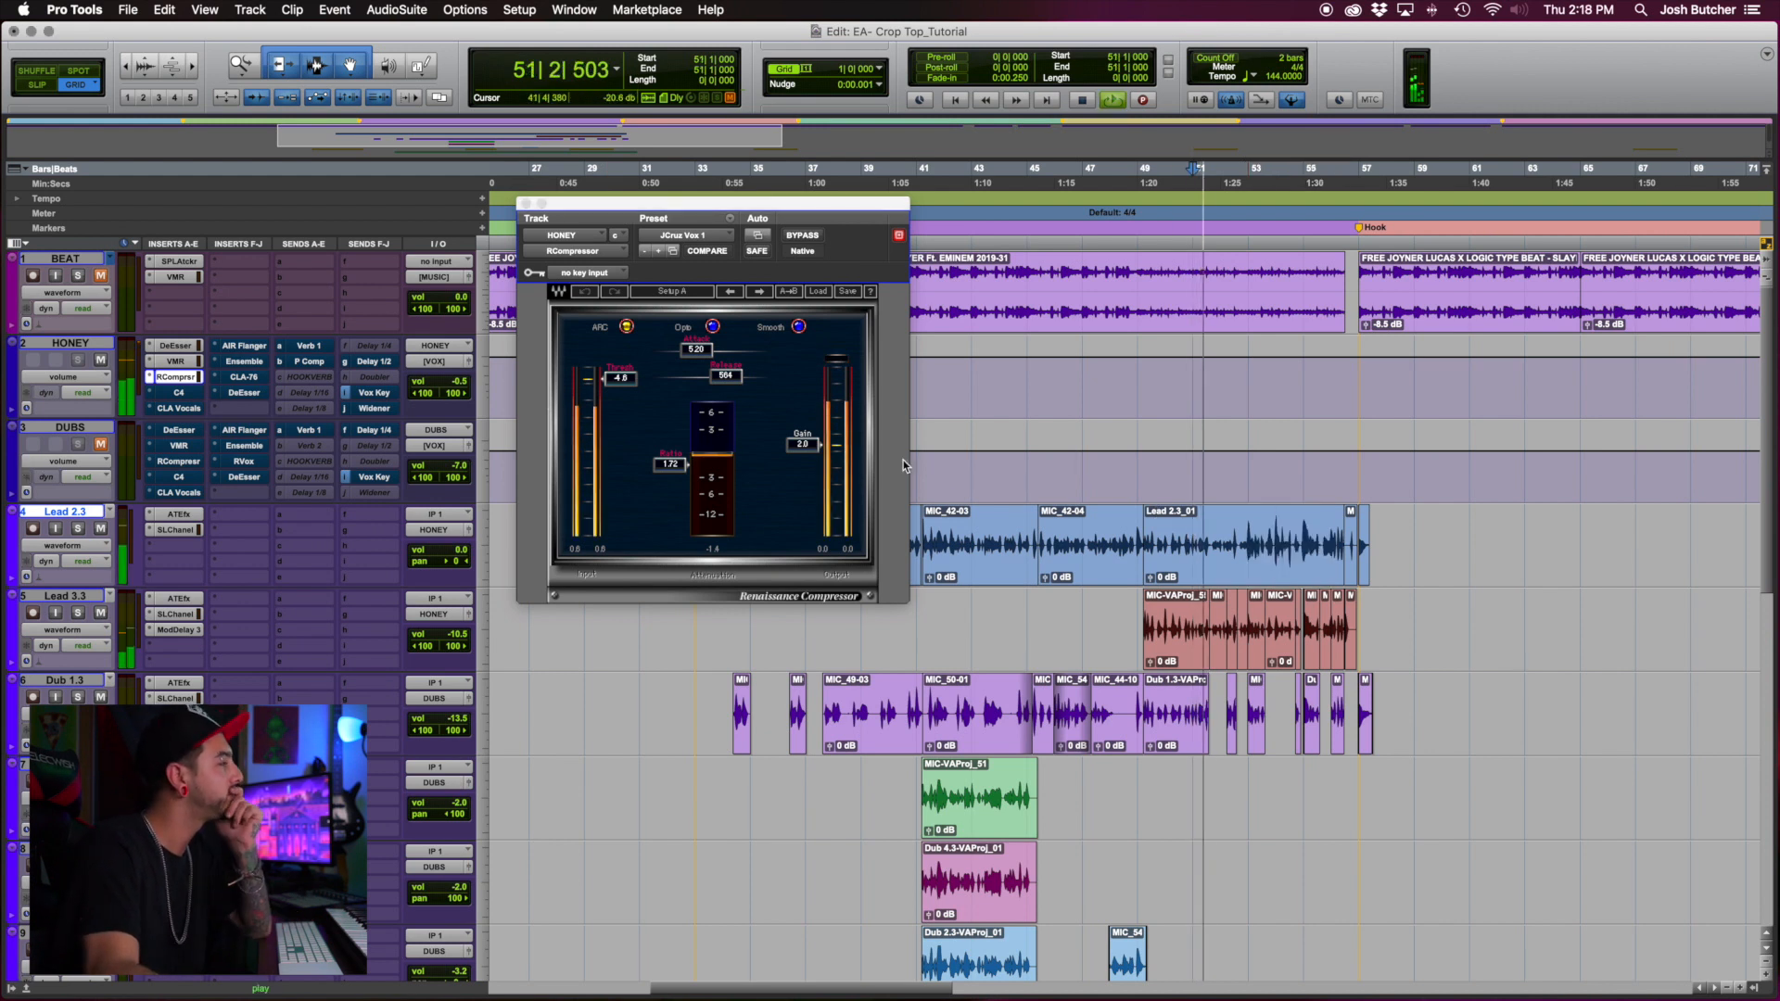
{"action": "left_click_drag", "start_coordinate": [714, 202], "coordinate": [848, 267]}
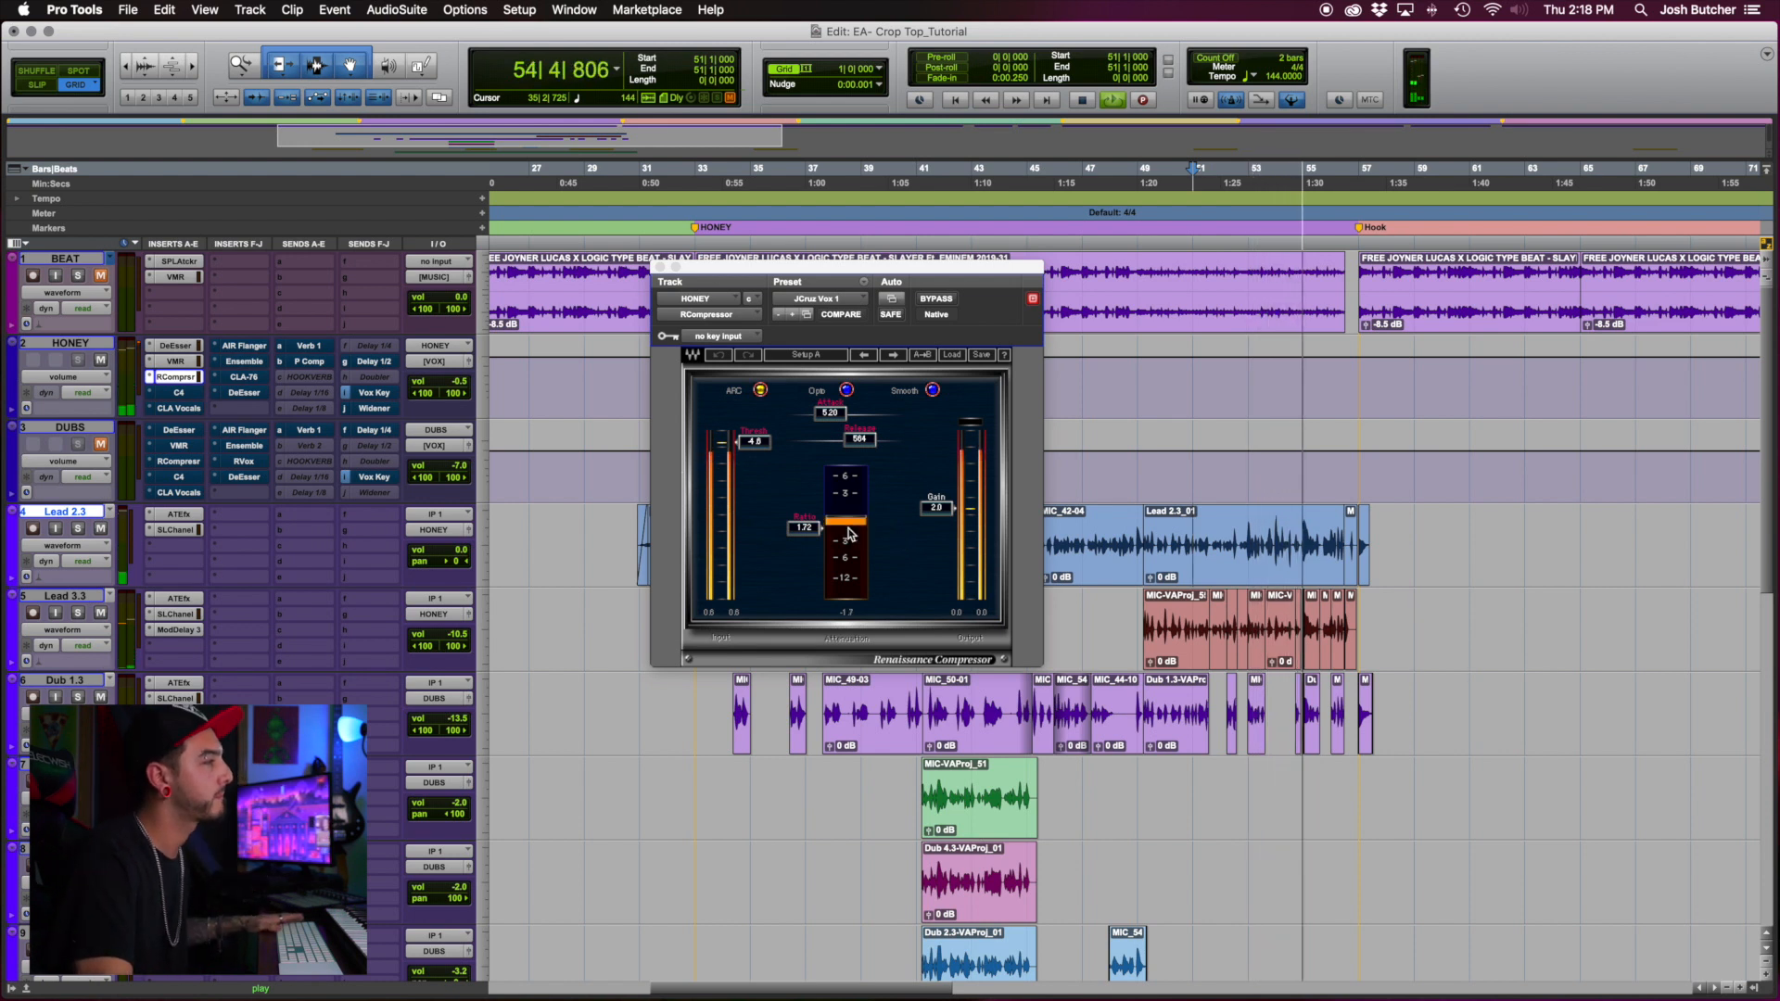
{"action": "key", "text": "space"}
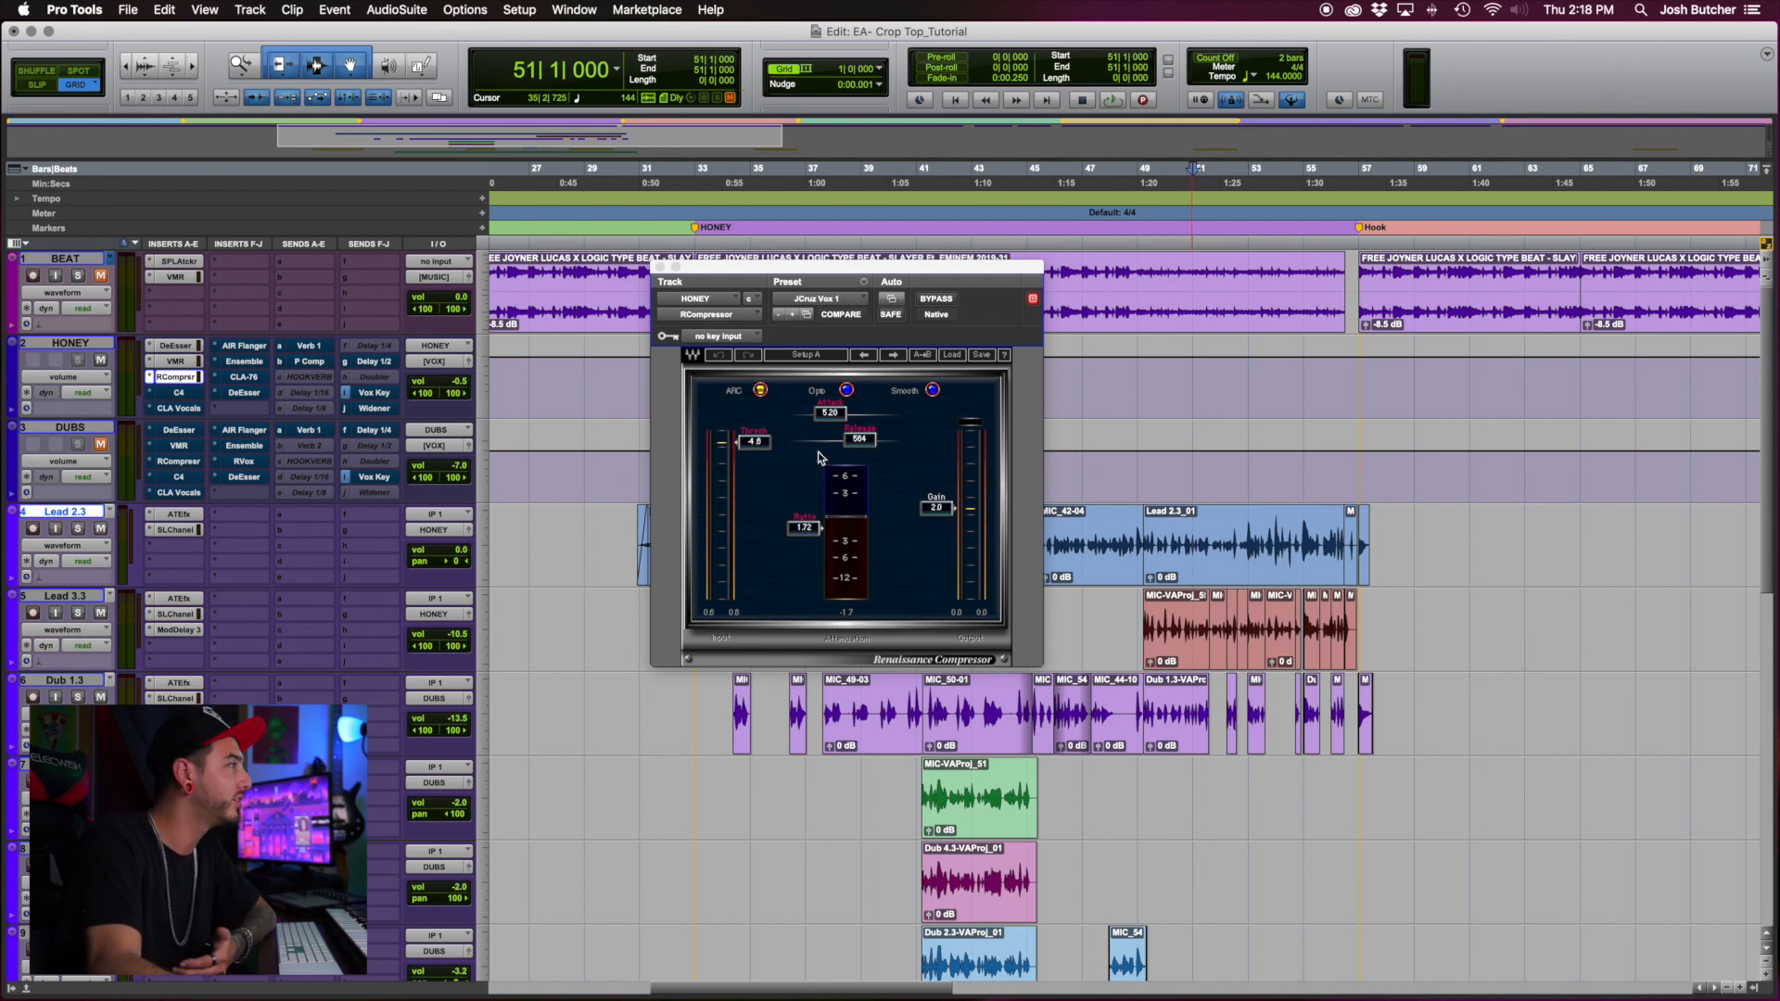
Play the vocals from about bar 47 and compare the HONEY RCompressor bypassed and active
{"action": "left_click_drag", "start_coordinate": [844, 277], "coordinate": [757, 320]}
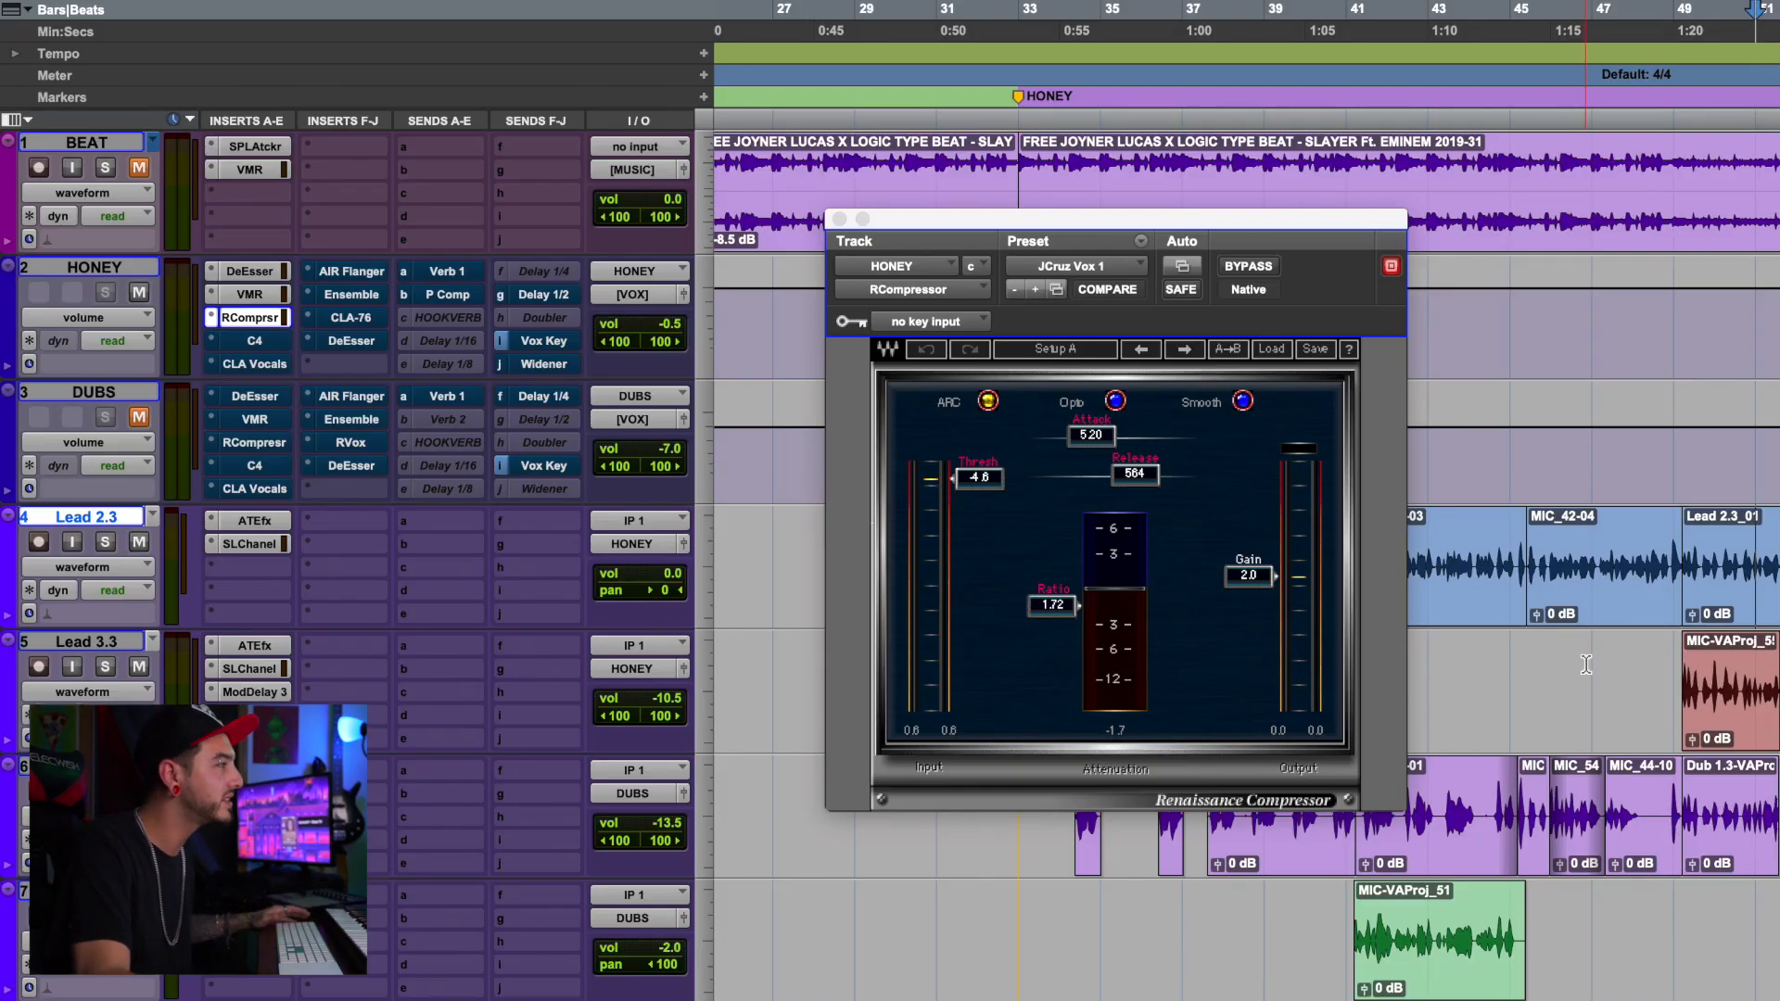
{"action": "left_click", "coordinate": [1587, 668]}
{"action": "key", "text": "space"}
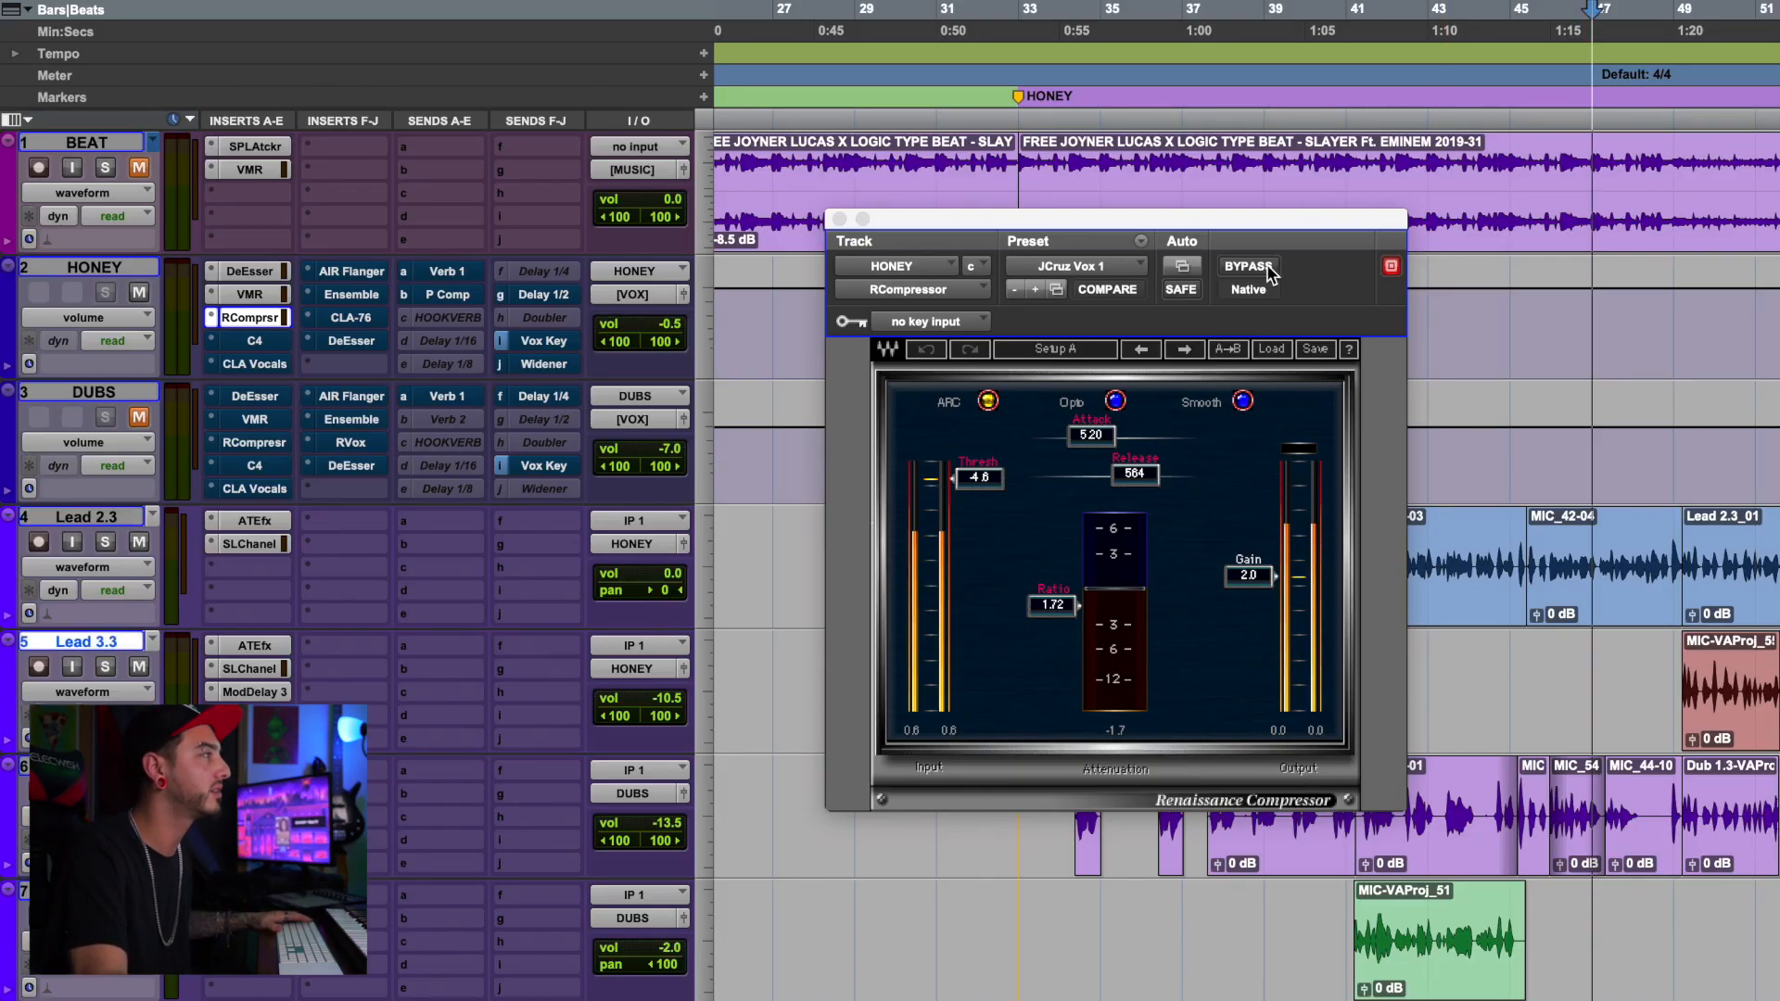
{"action": "left_click", "coordinate": [1265, 269]}
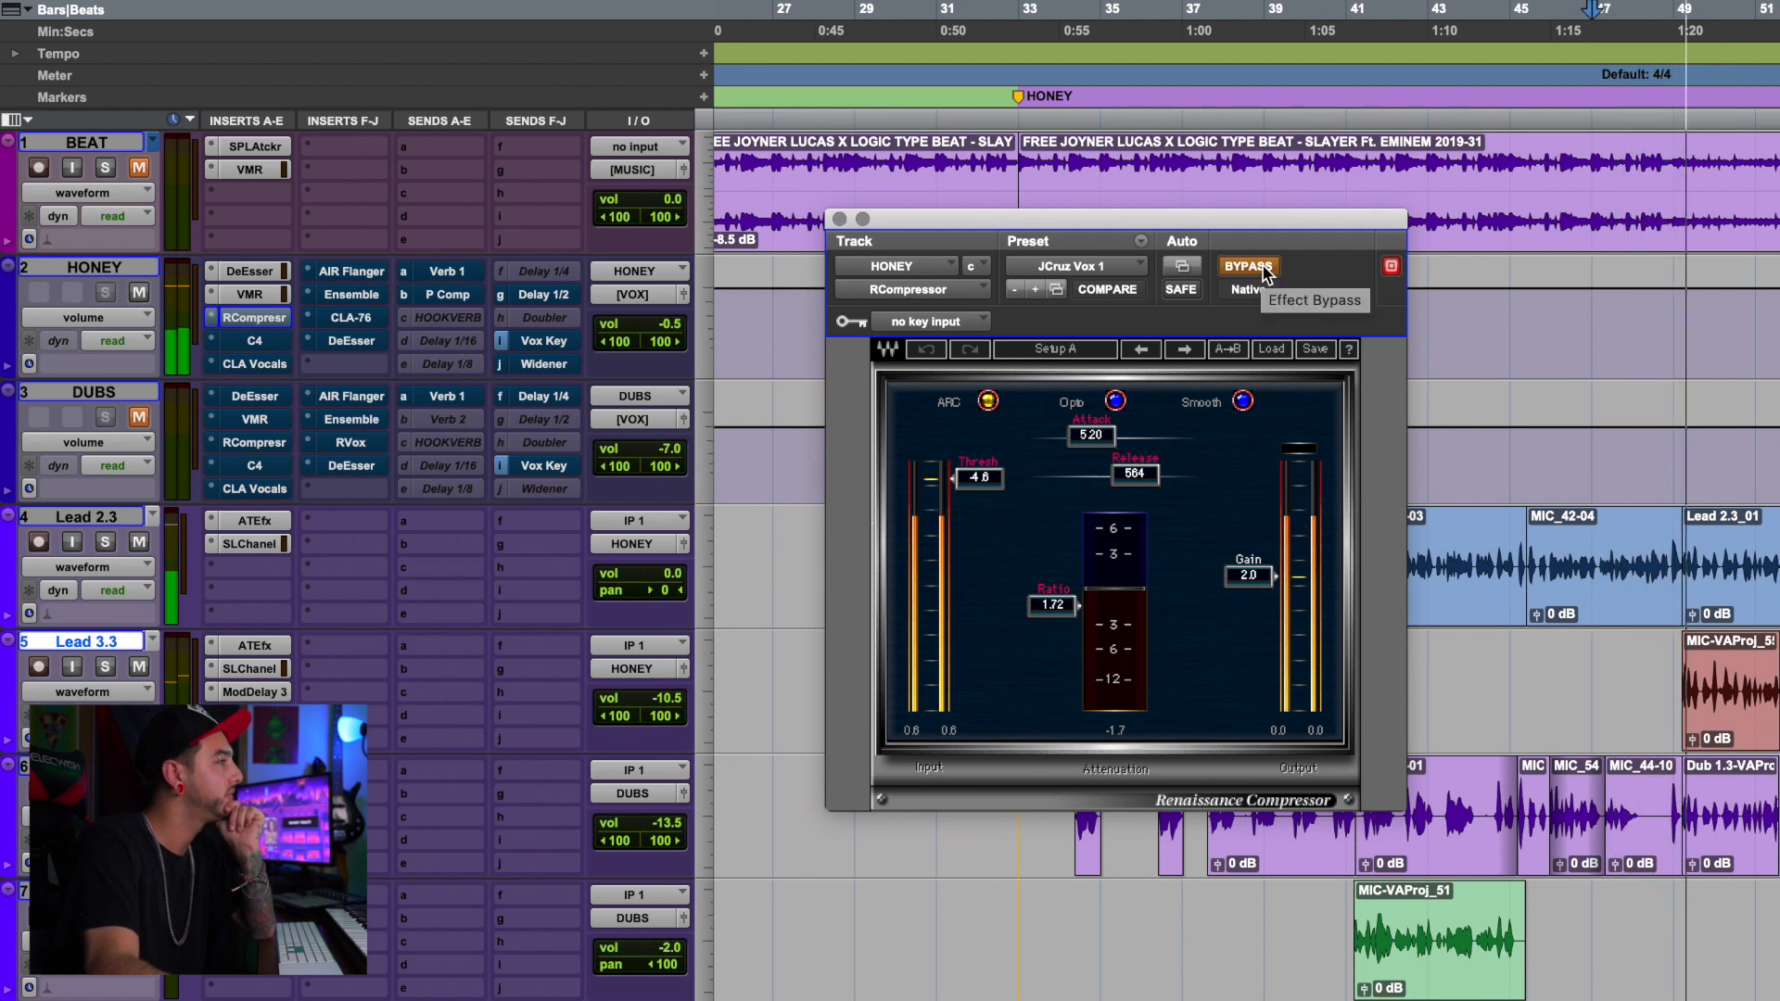
{"action": "left_click", "coordinate": [1267, 270]}
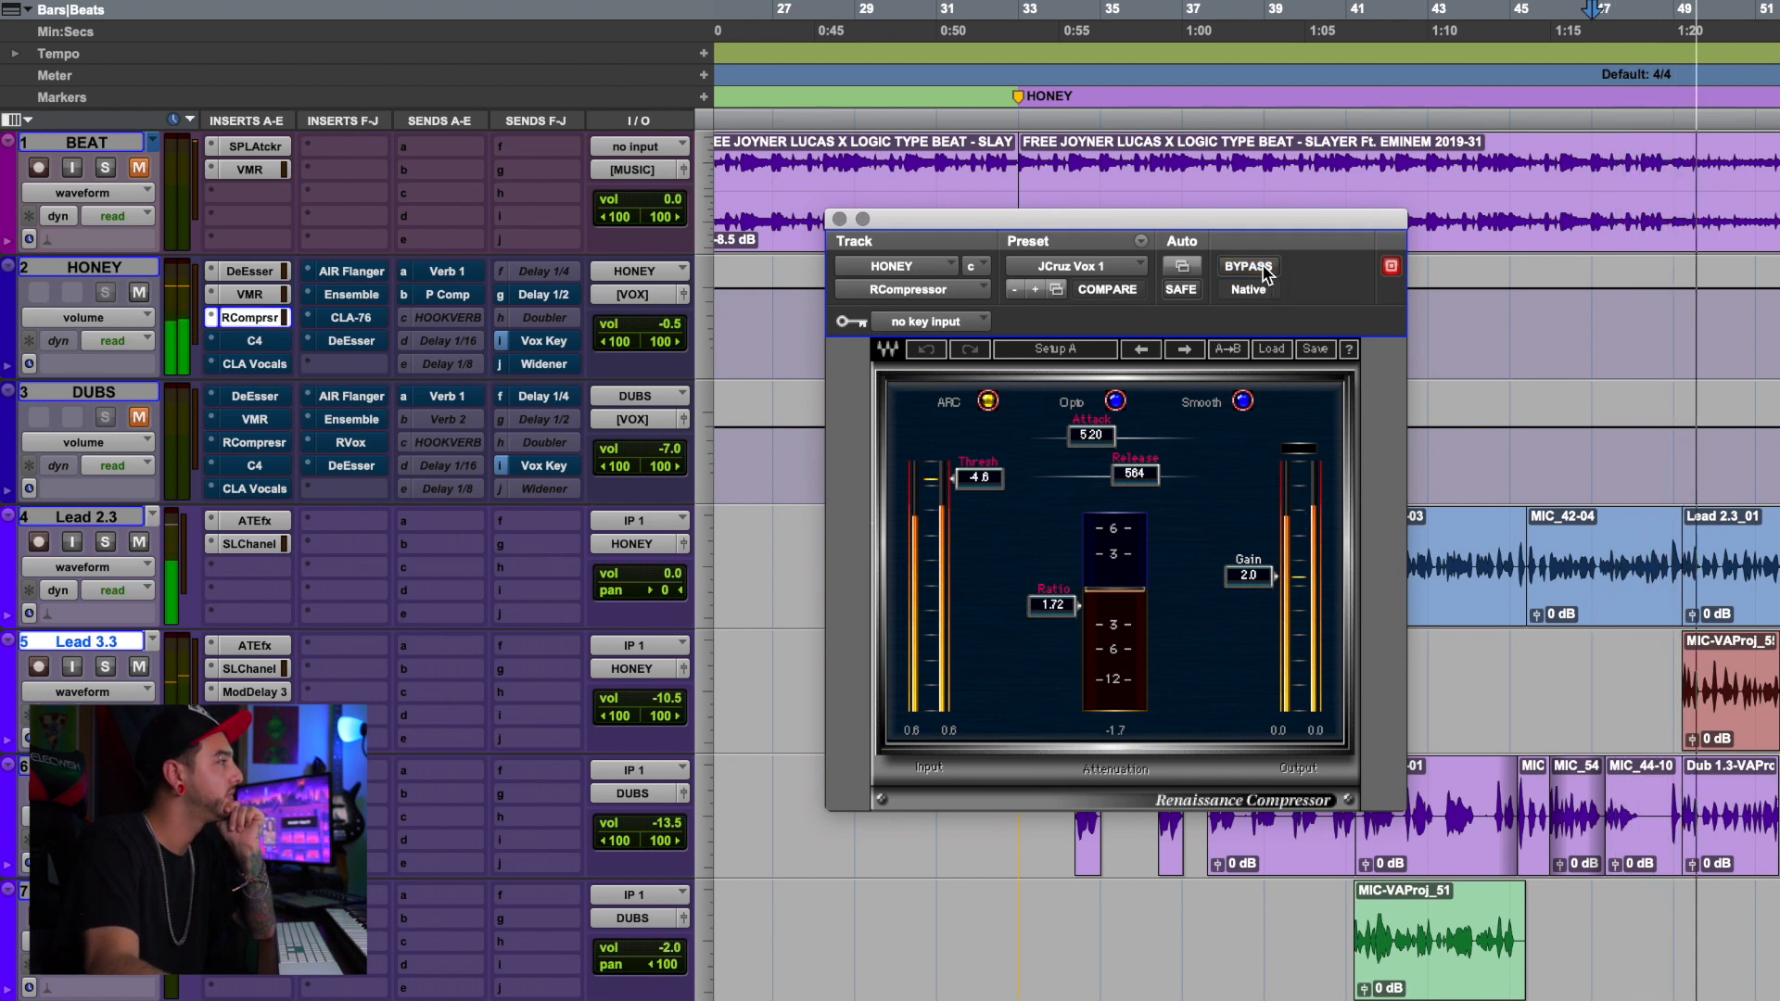
{"action": "key", "text": "space"}
Repeat the RCompressor bypass comparison on HONEY with playback starting from bar 43
{"action": "left_click", "coordinate": [1430, 650]}
{"action": "key", "text": "space"}
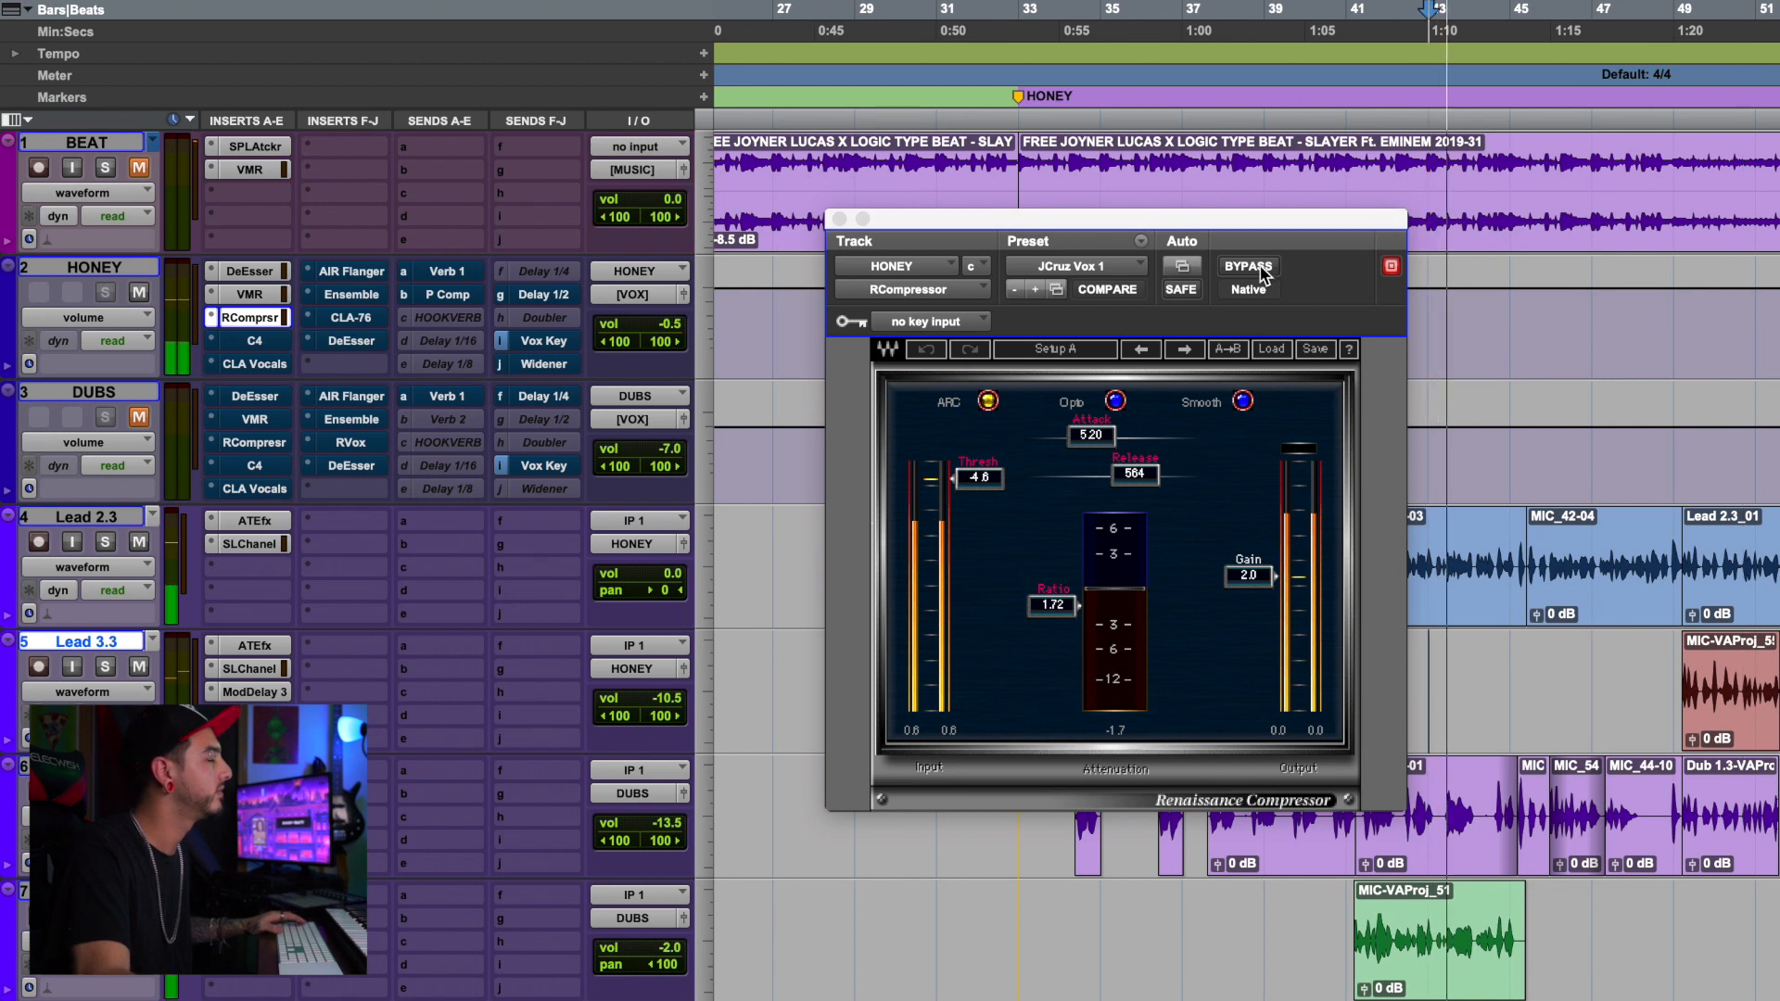
{"action": "left_click", "coordinate": [1259, 268]}
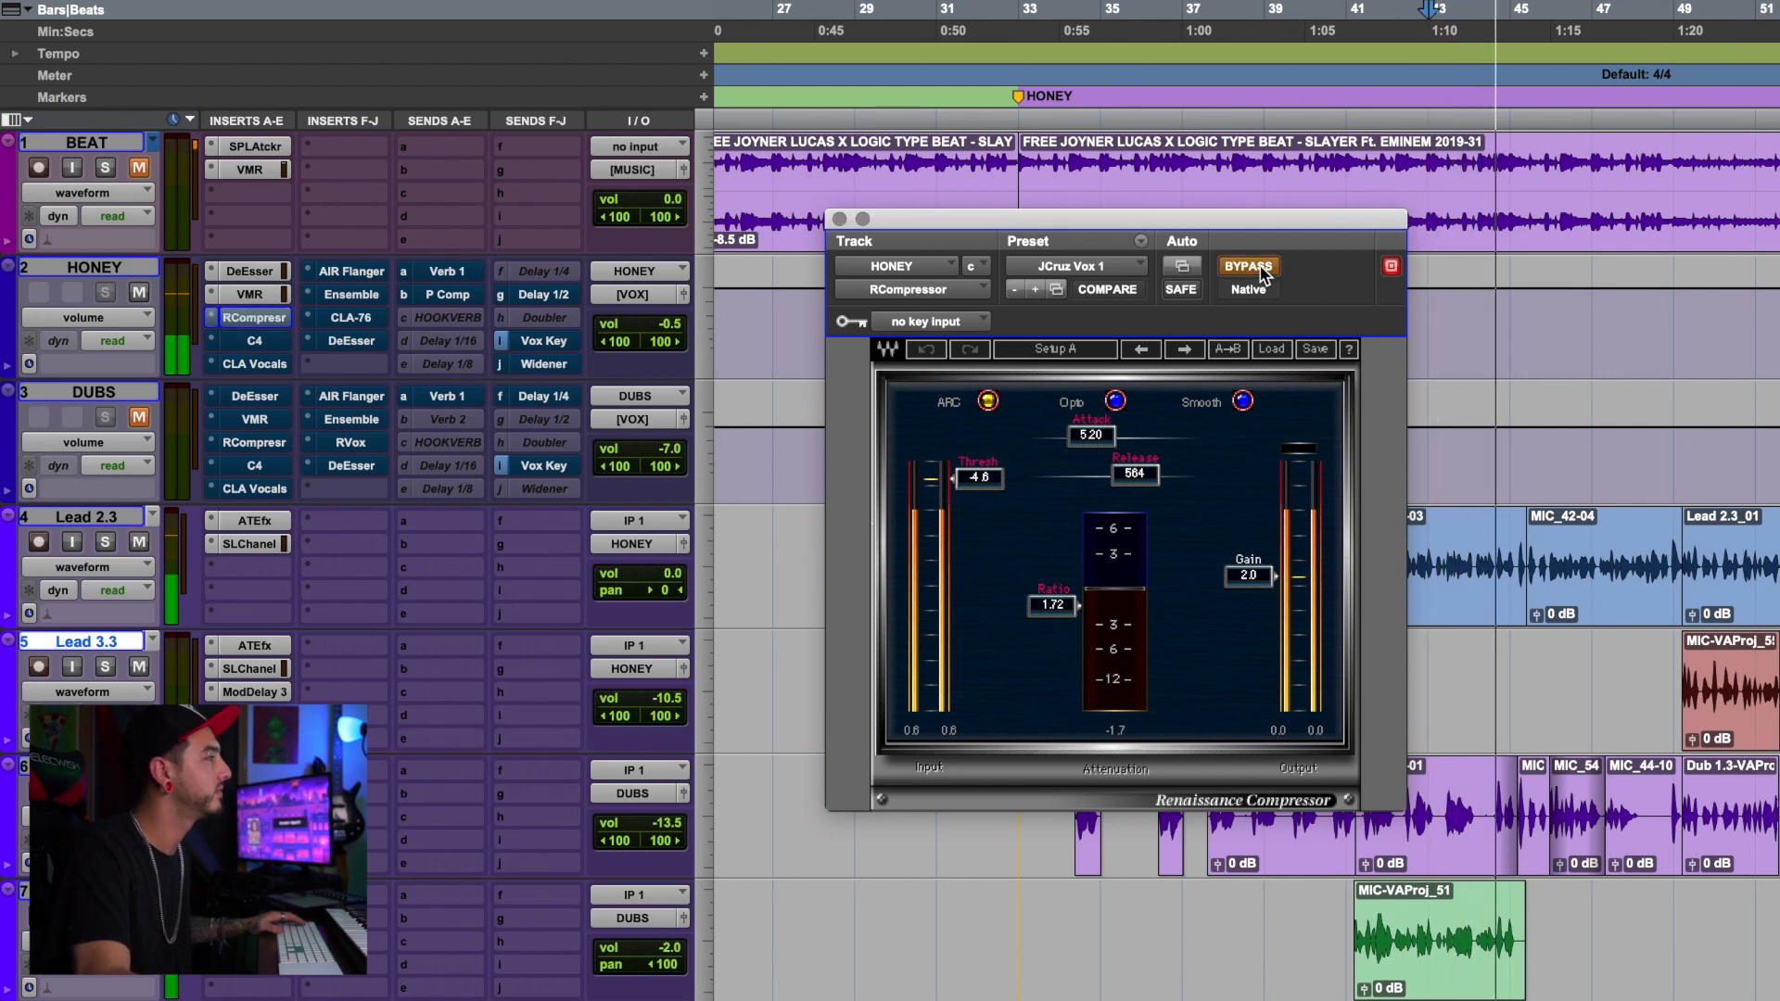
{"action": "left_click", "coordinate": [1261, 269]}
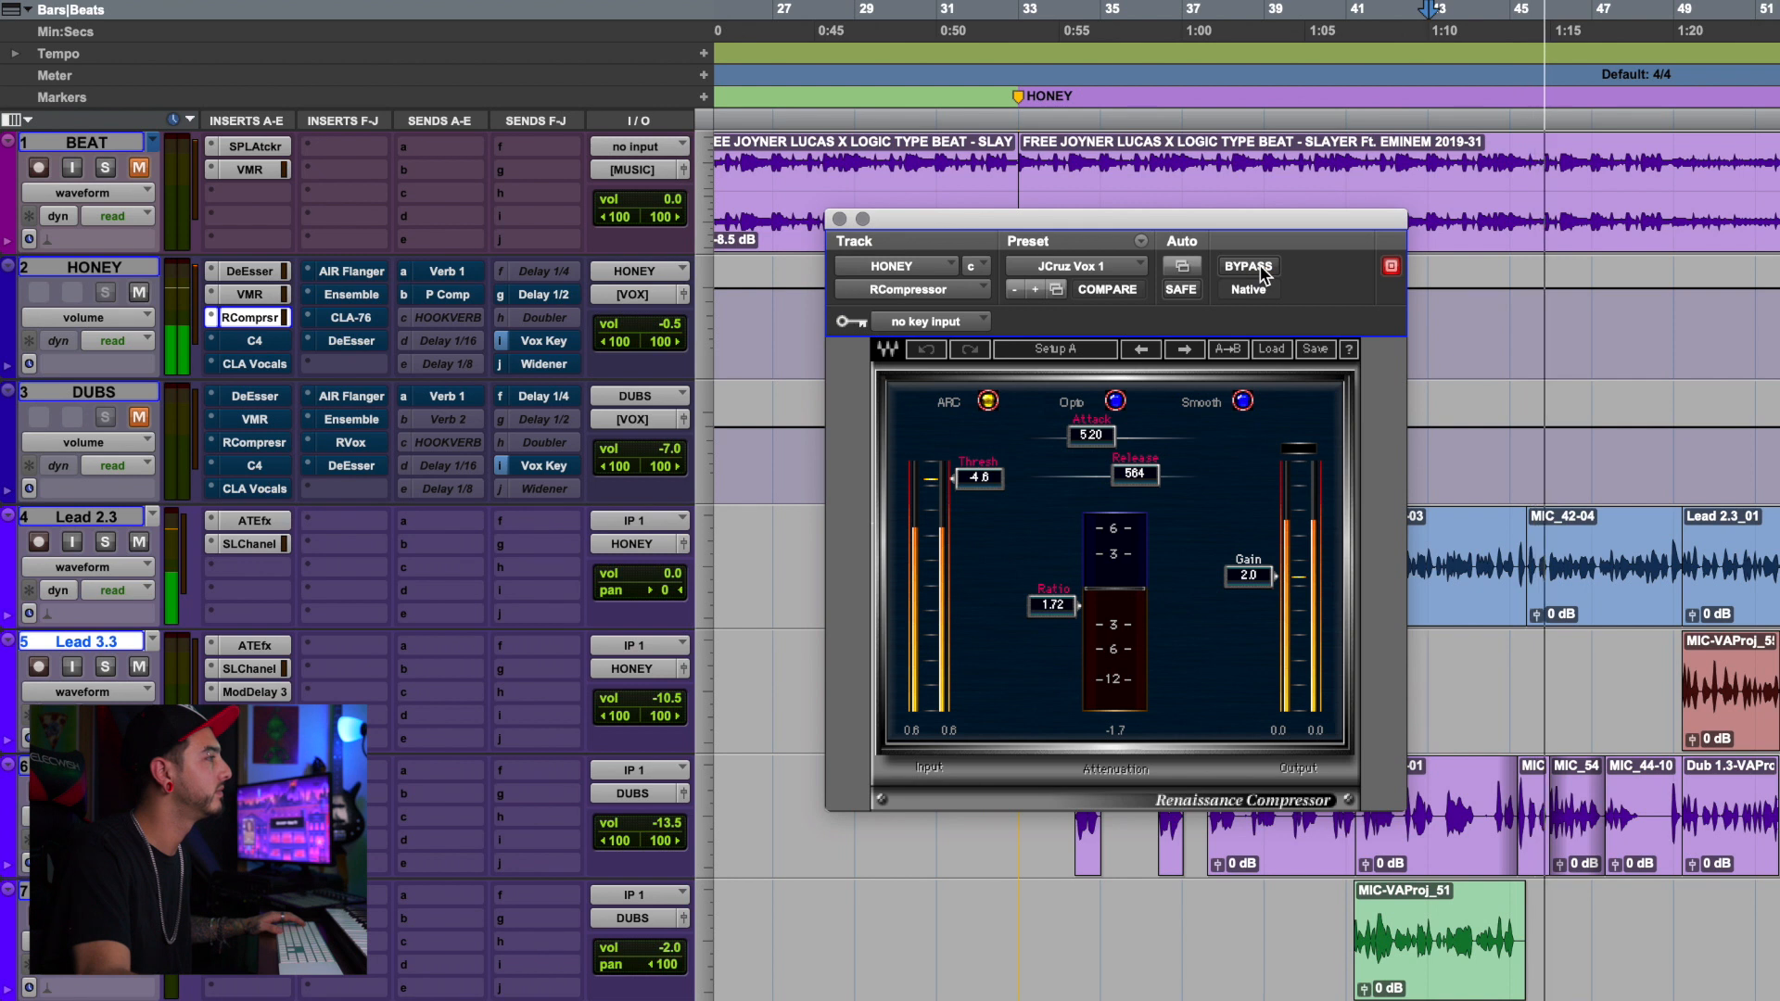
{"action": "key", "text": "space"}
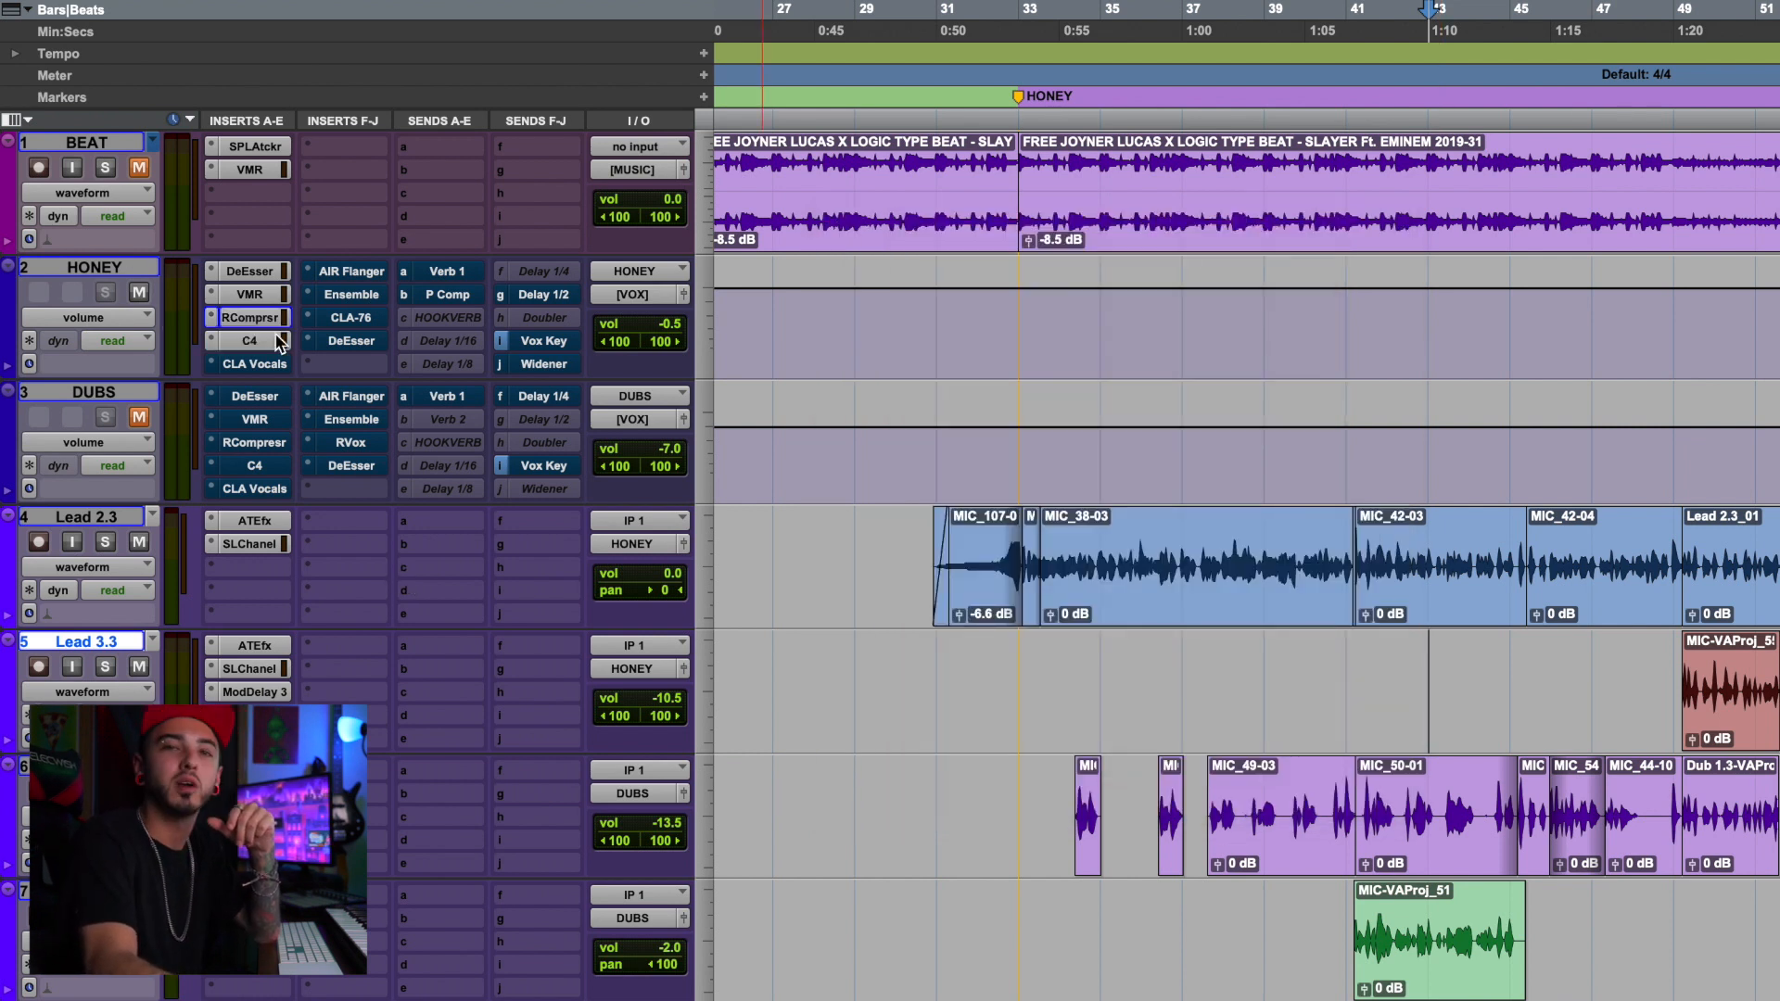
Open the C4 multiband processor on the HONEY bus and audition the vocals from bar 43 to watch its bands react
{"action": "left_click", "coordinate": [277, 340]}
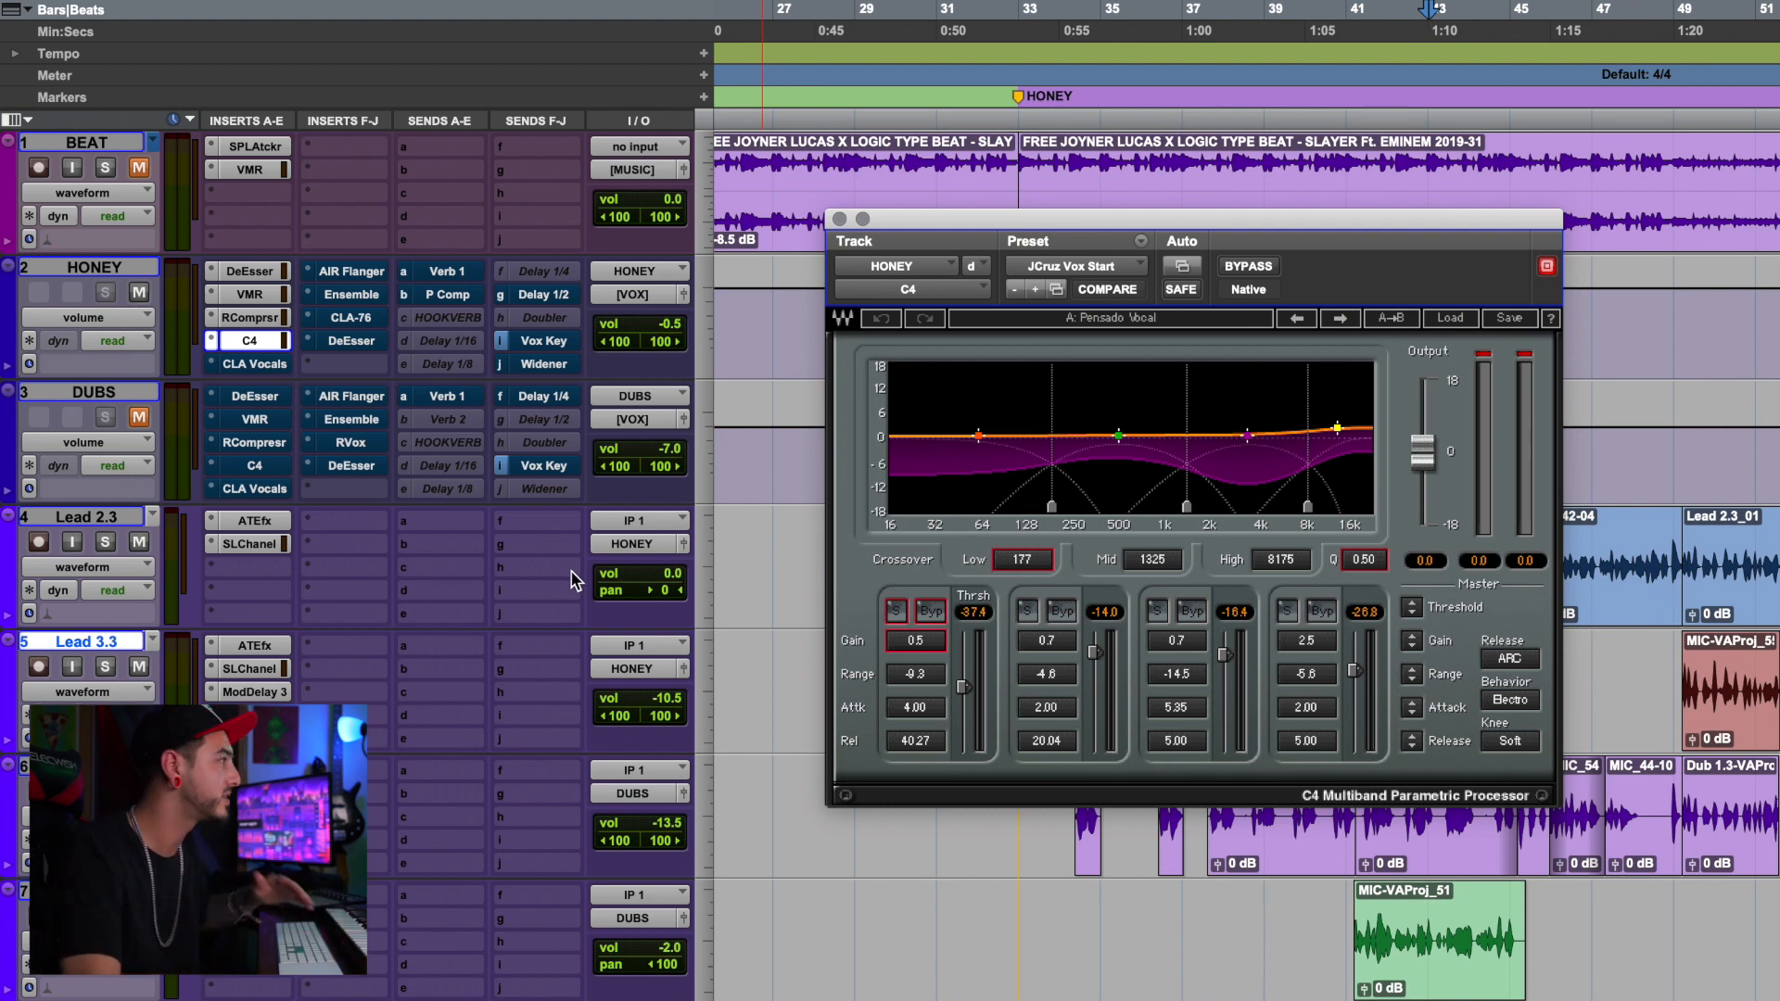
{"action": "key", "text": "space"}
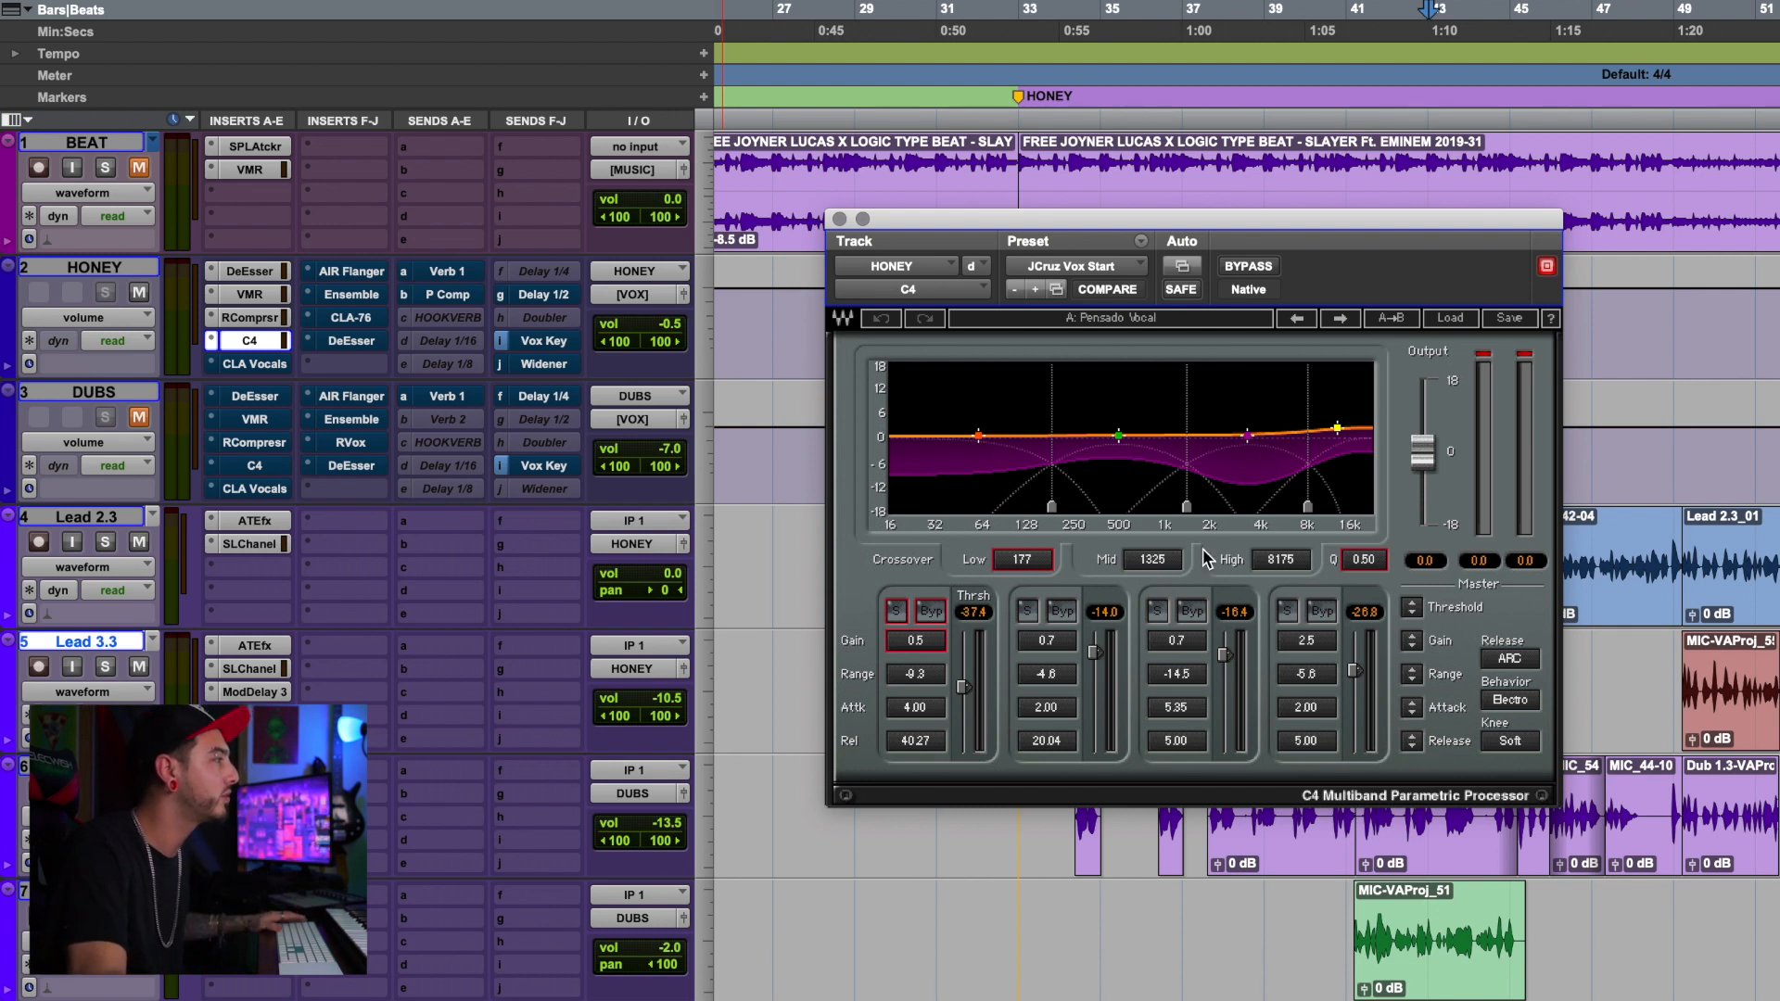
{"action": "key", "text": "space"}
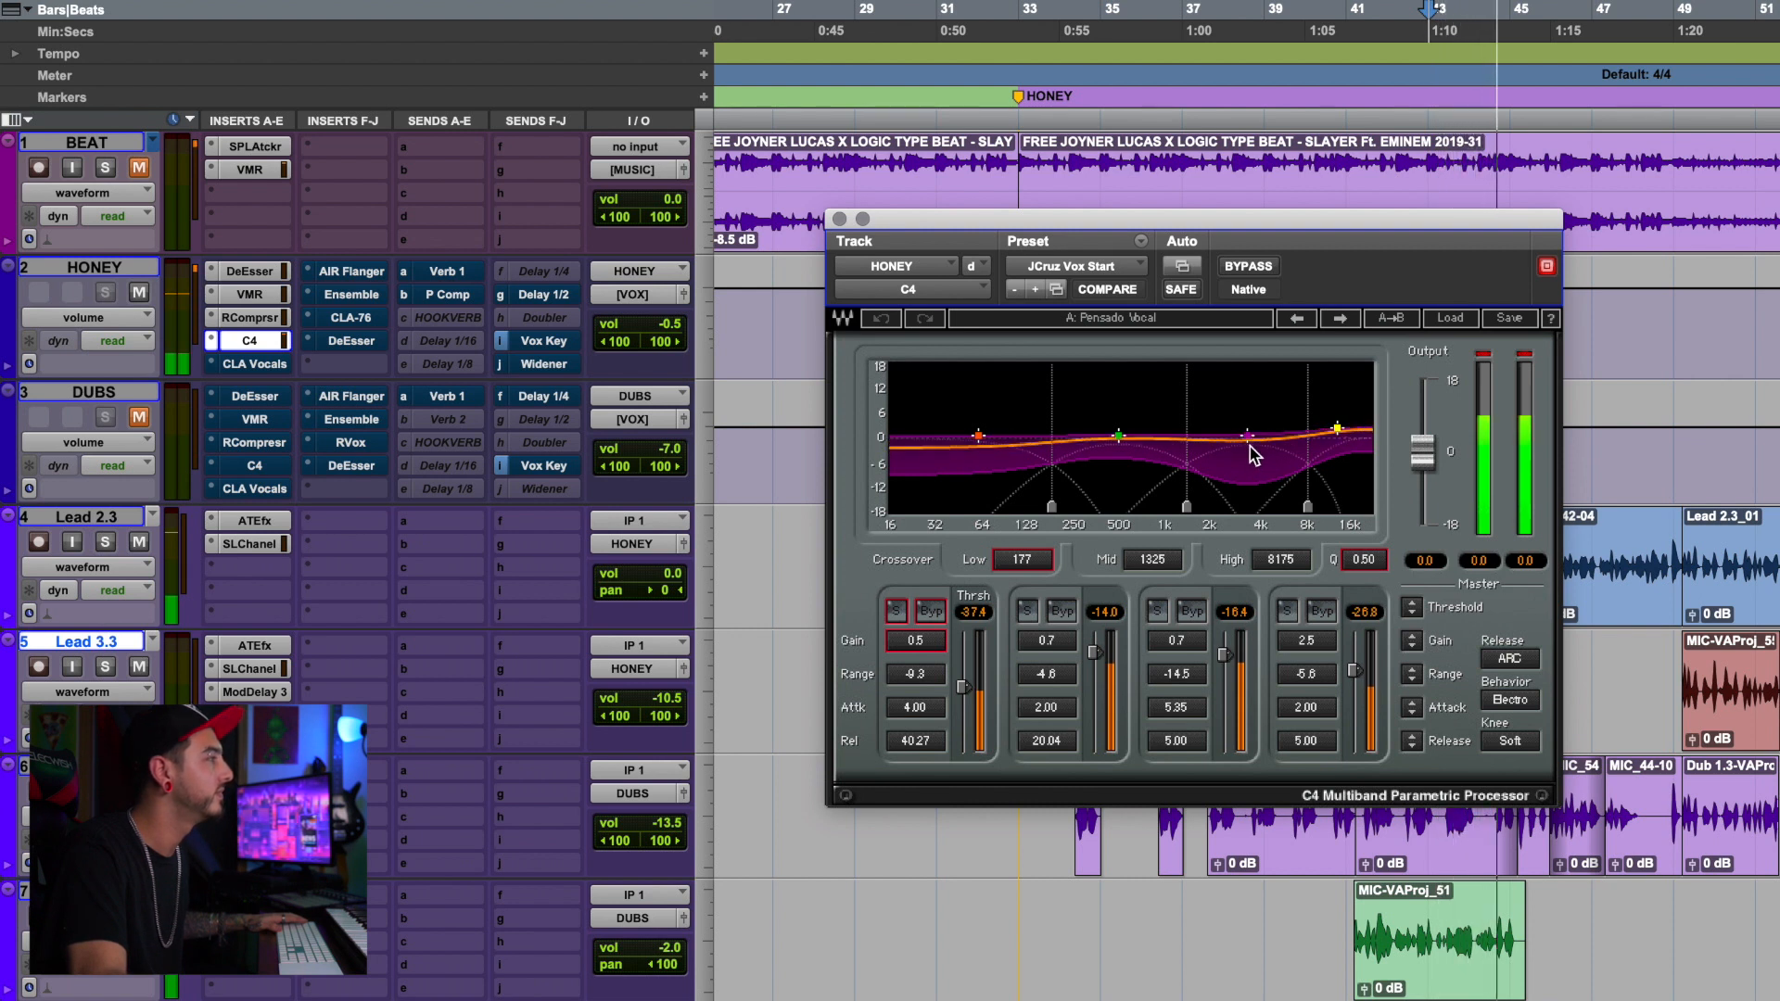
{"action": "key", "text": "space"}
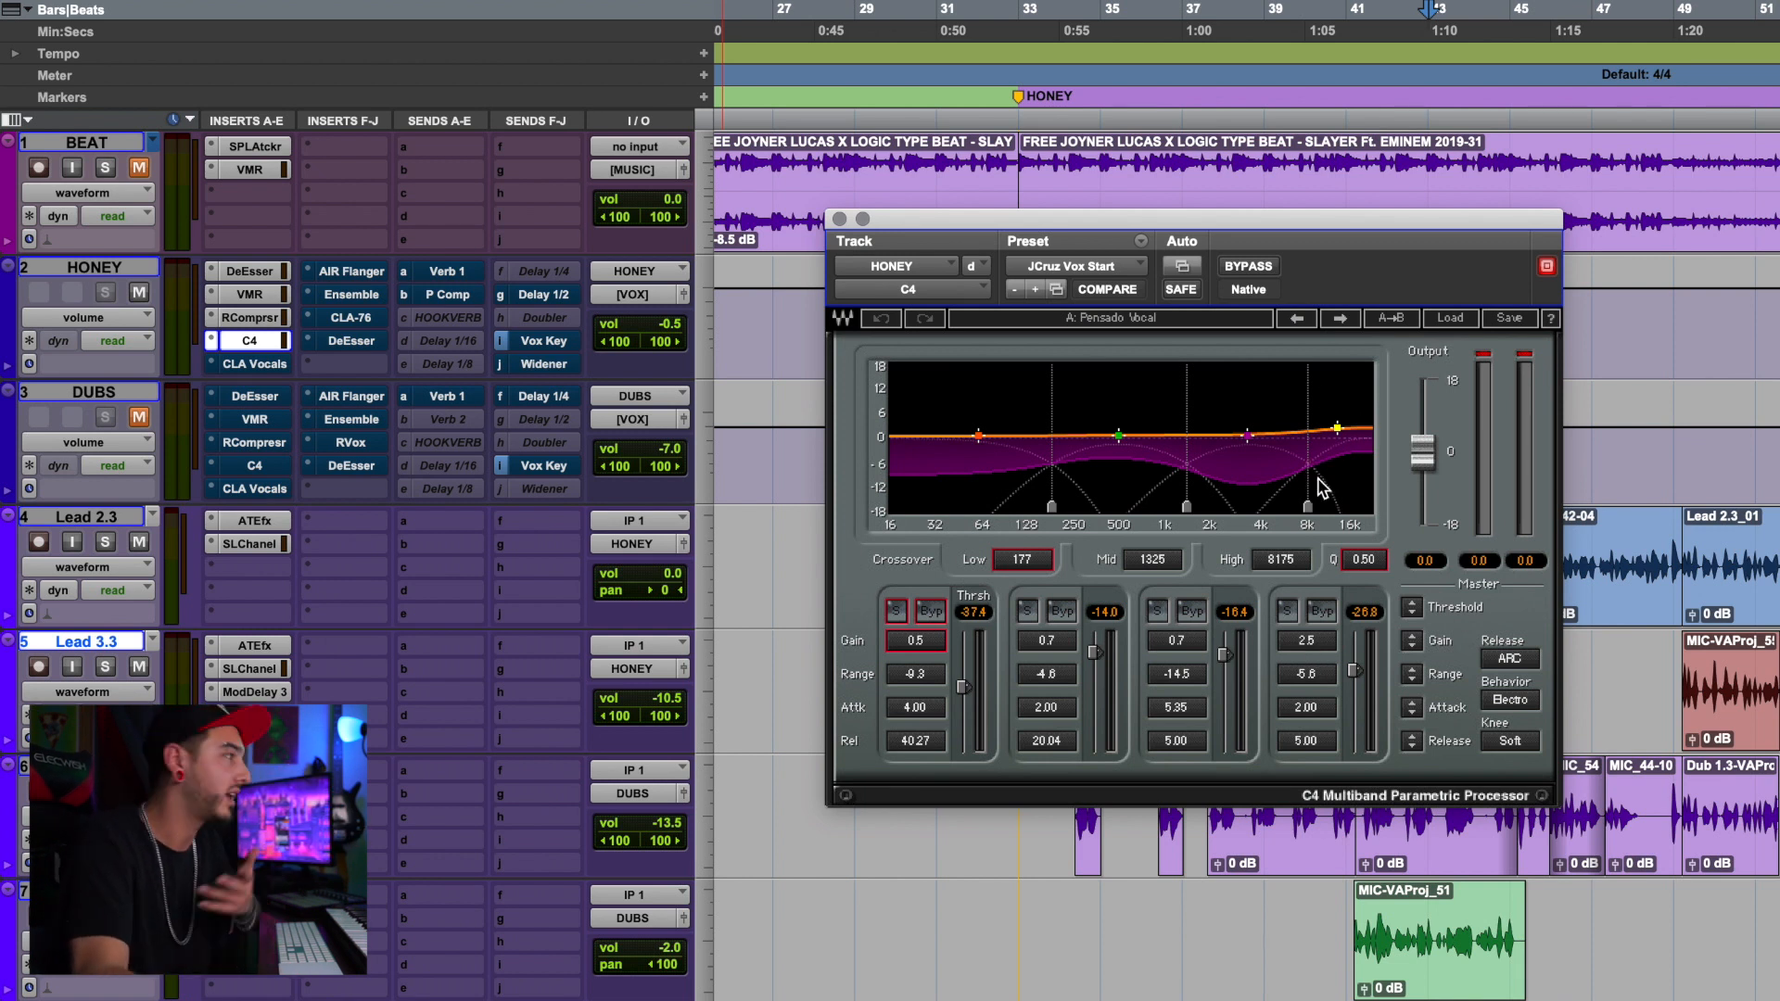
{"action": "key", "text": "space"}
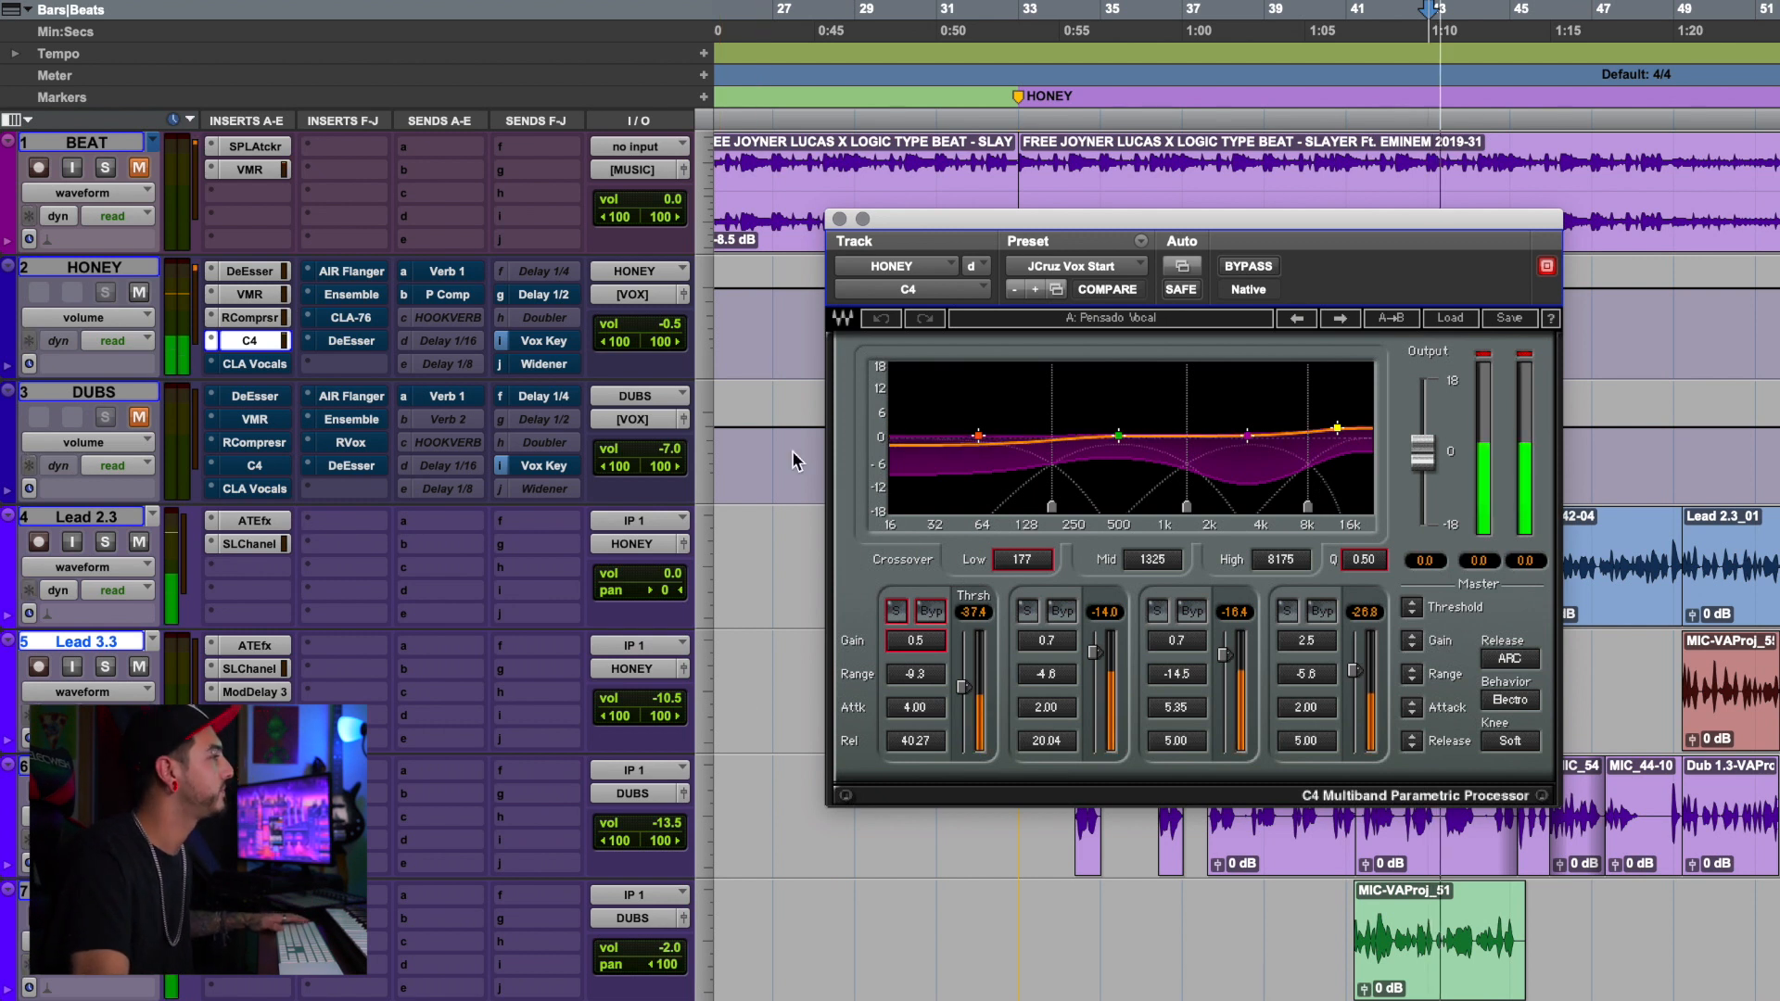
{"action": "key", "text": "space"}
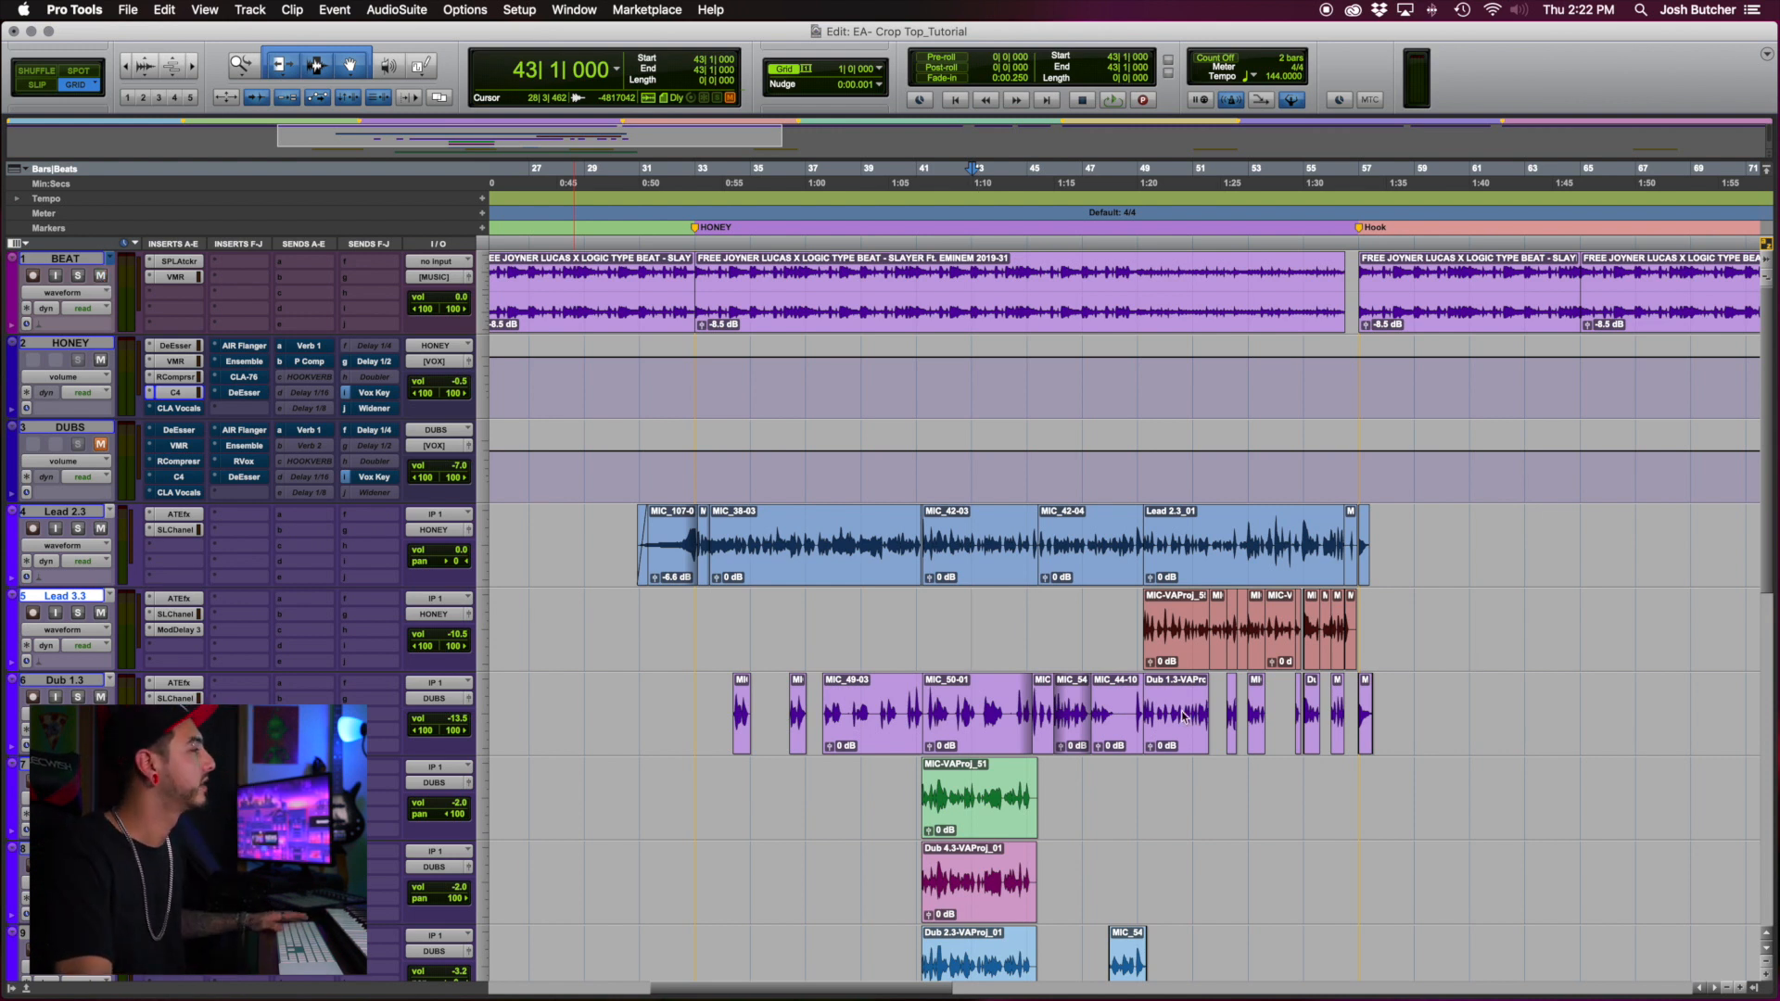
Take the DeEsser, VMR, RCompressor and C4 inserts on HONEY out of bypass one after another during playback
{"action": "left_click", "coordinate": [799, 610]}
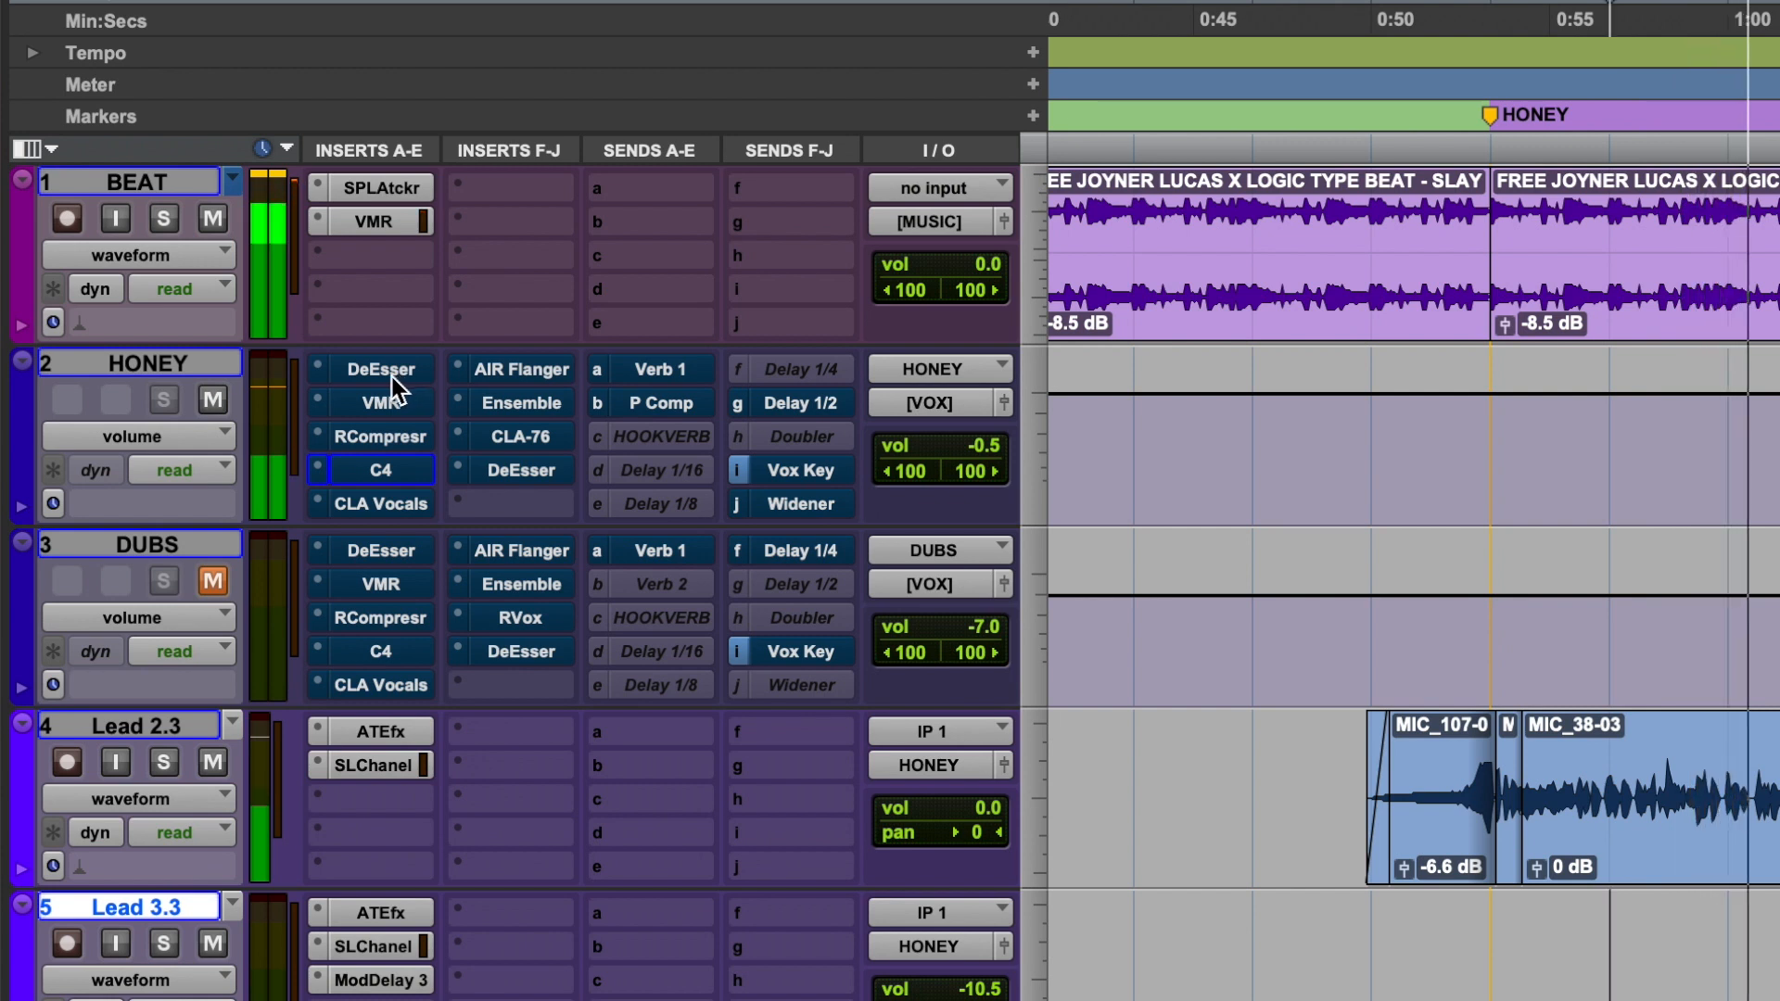
{"action": "left_click", "coordinate": [391, 376], "text": "super"}
{"action": "left_click", "coordinate": [384, 408], "text": "super"}
{"action": "left_click", "coordinate": [375, 436], "text": "super"}
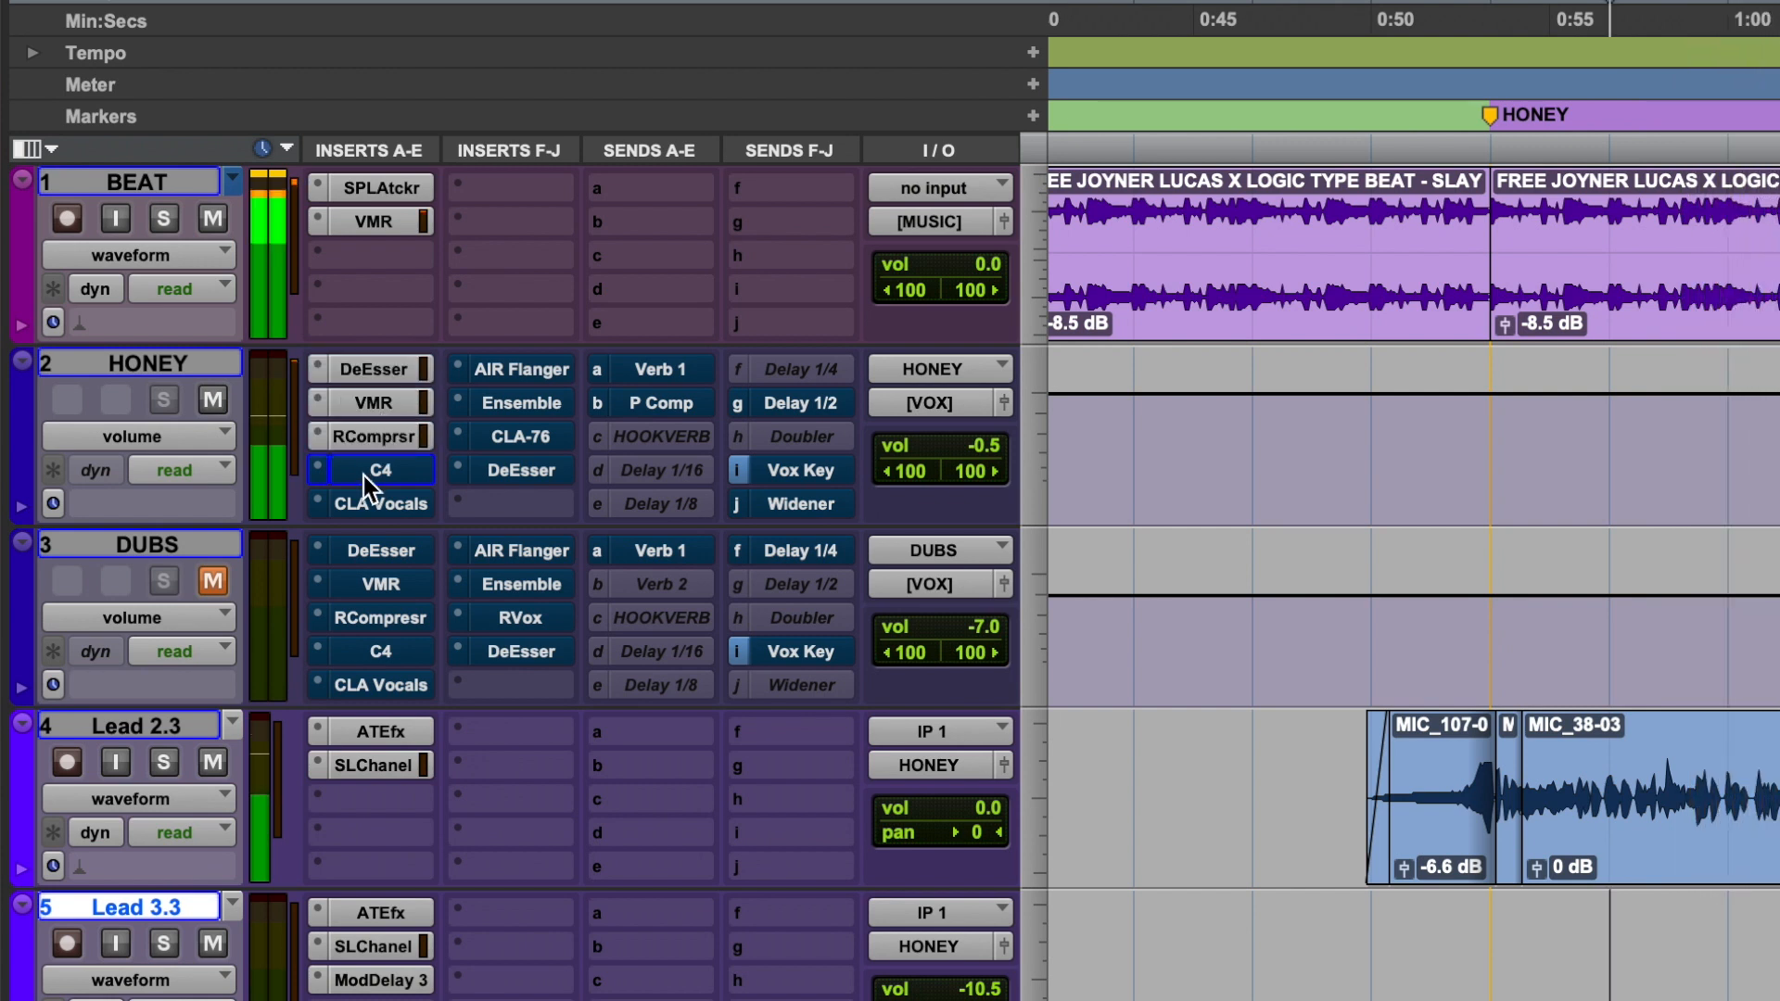
{"action": "left_click", "coordinate": [363, 475], "text": "super"}
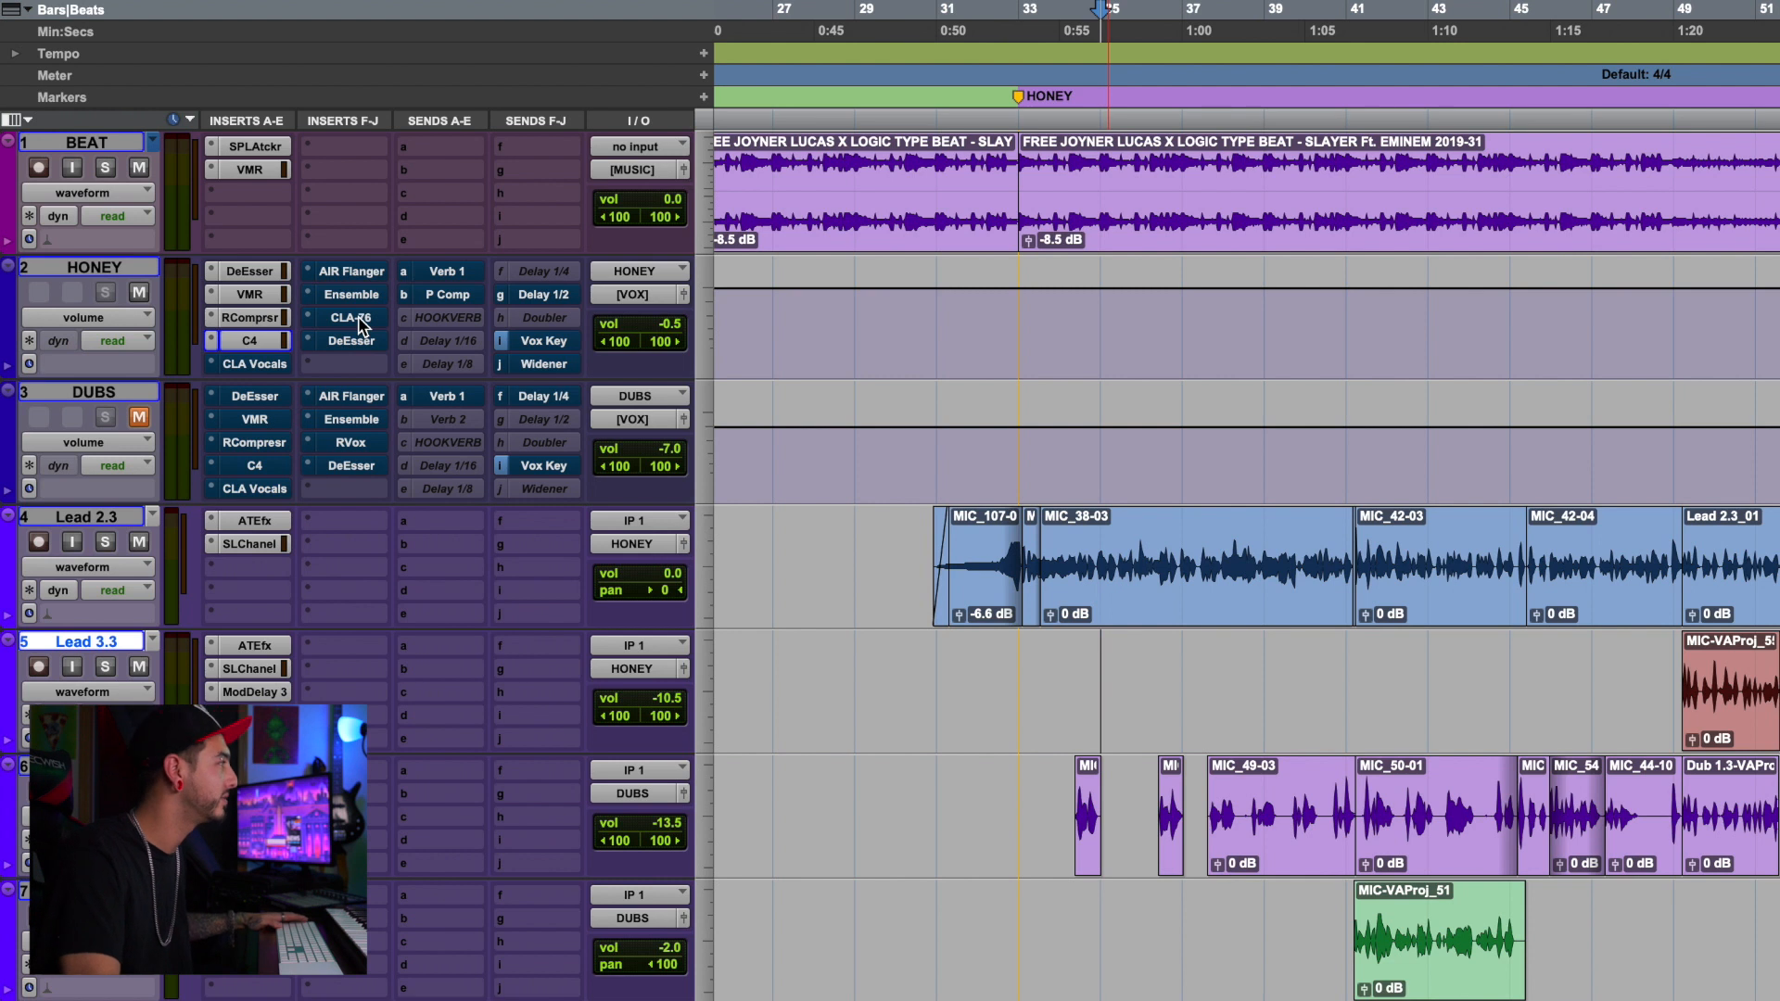
Open the CLA-76 compressor on the HONEY bus and take it out of bypass during playback
{"action": "left_click", "coordinate": [356, 320]}
{"action": "left_click_drag", "start_coordinate": [1257, 208], "coordinate": [965, 303]}
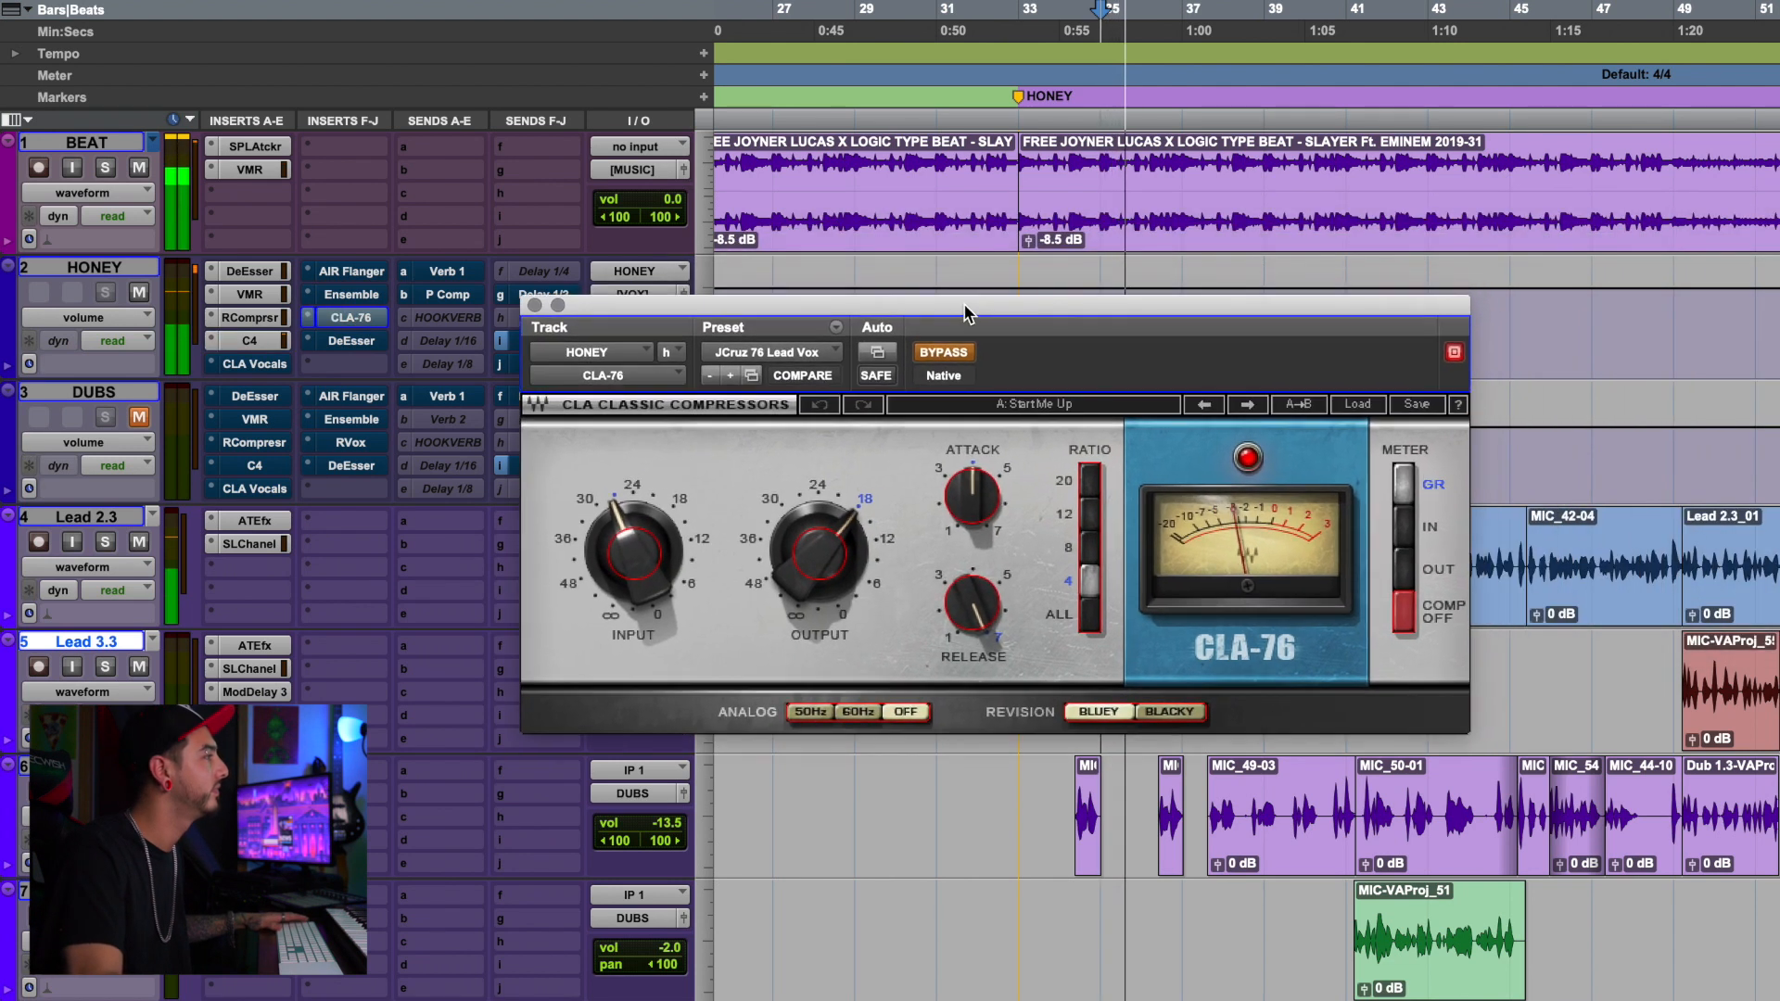
{"action": "left_click", "coordinate": [946, 353]}
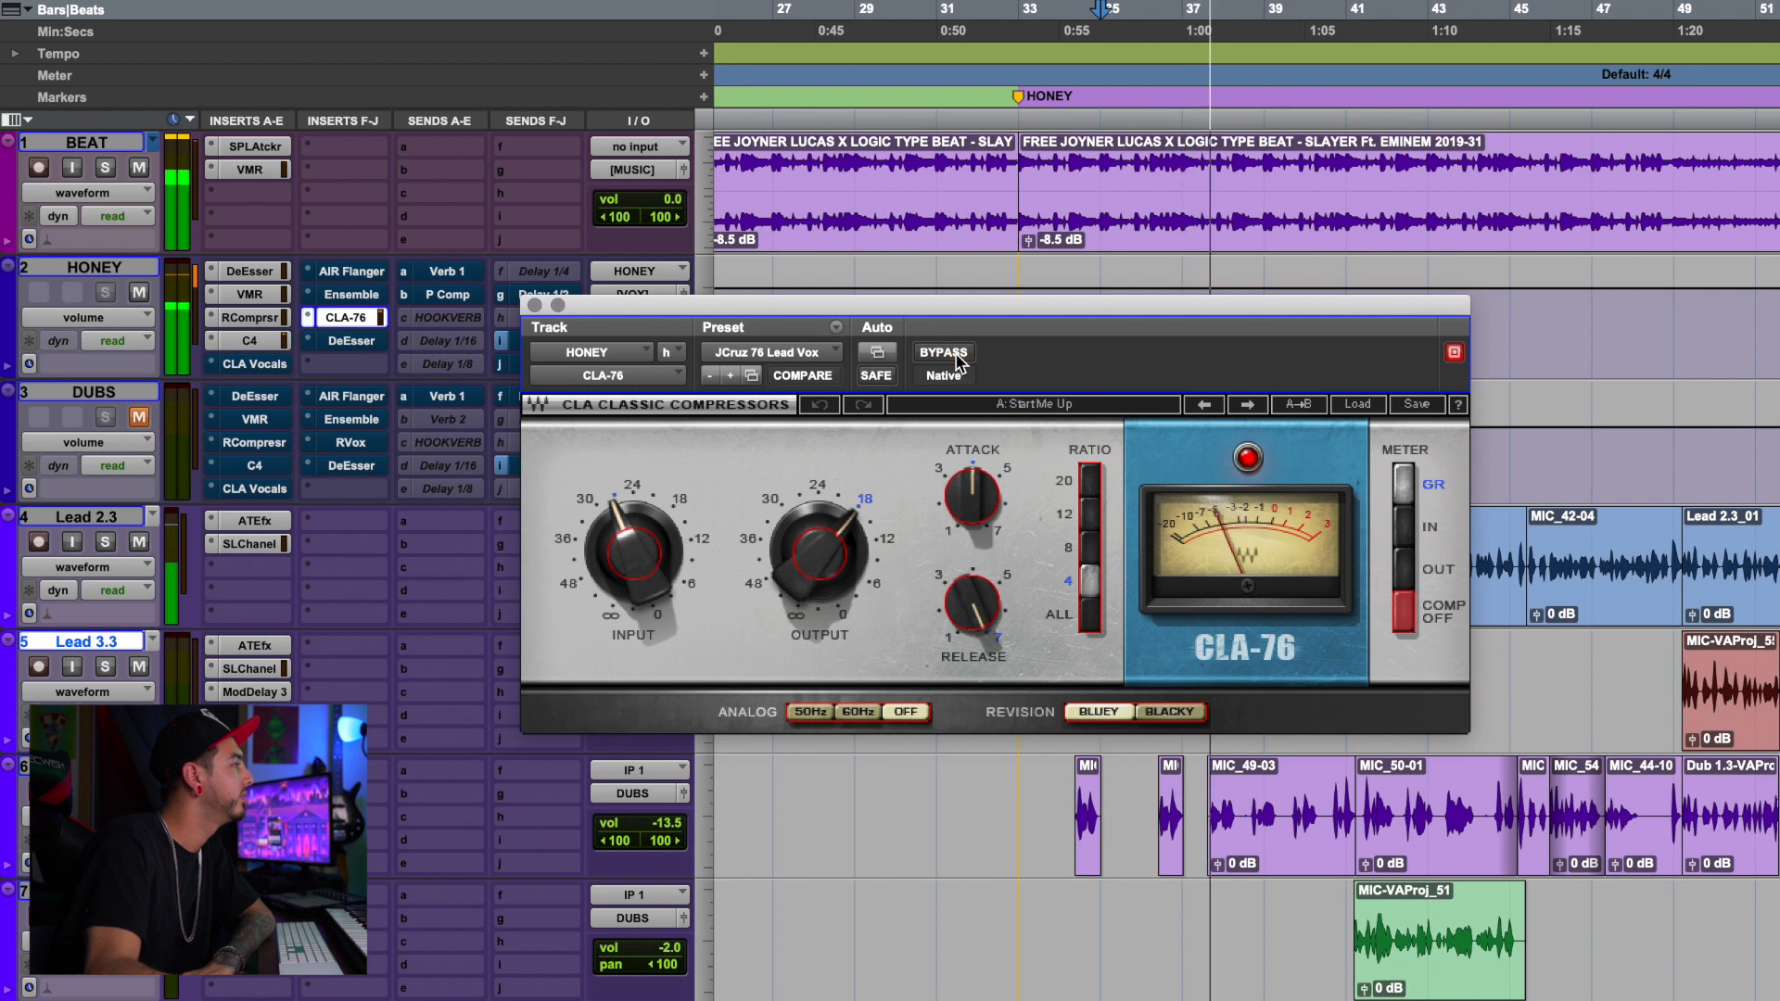
Compare the playing vocals with the HONEY CLA-76 bypassed and active, leaving it active
{"action": "left_click_drag", "start_coordinate": [972, 313], "coordinate": [1078, 322]}
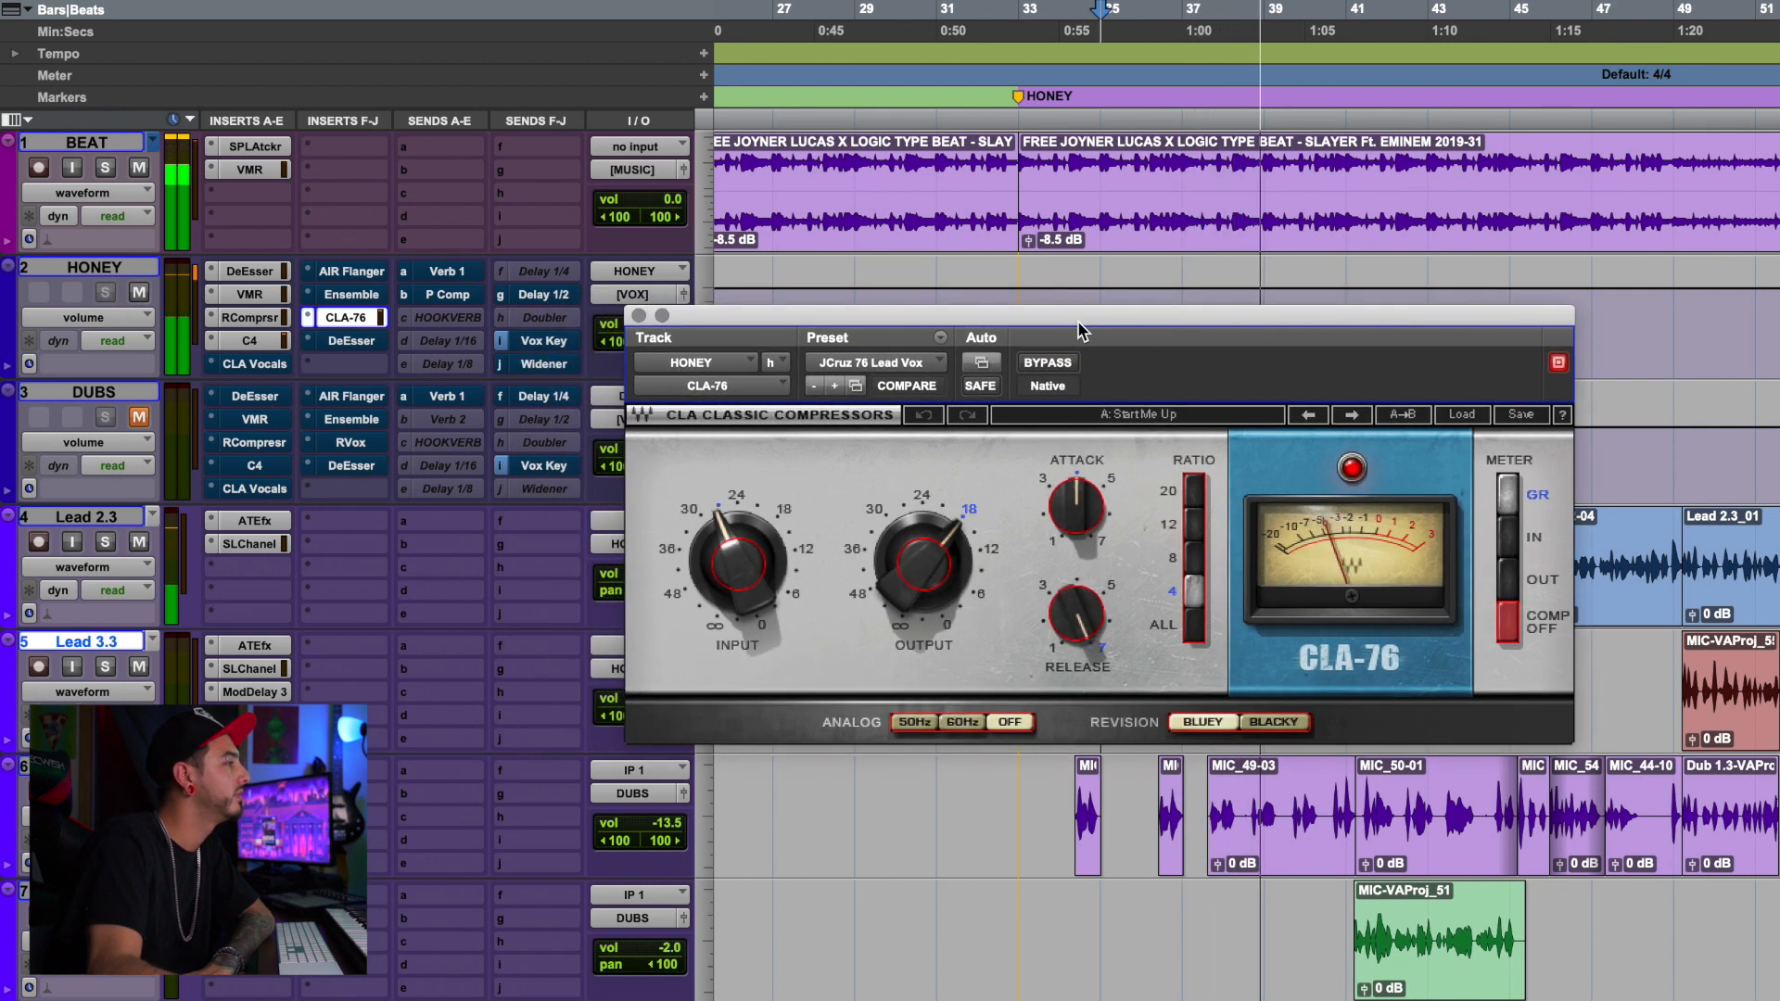
{"action": "left_click", "coordinate": [1047, 364]}
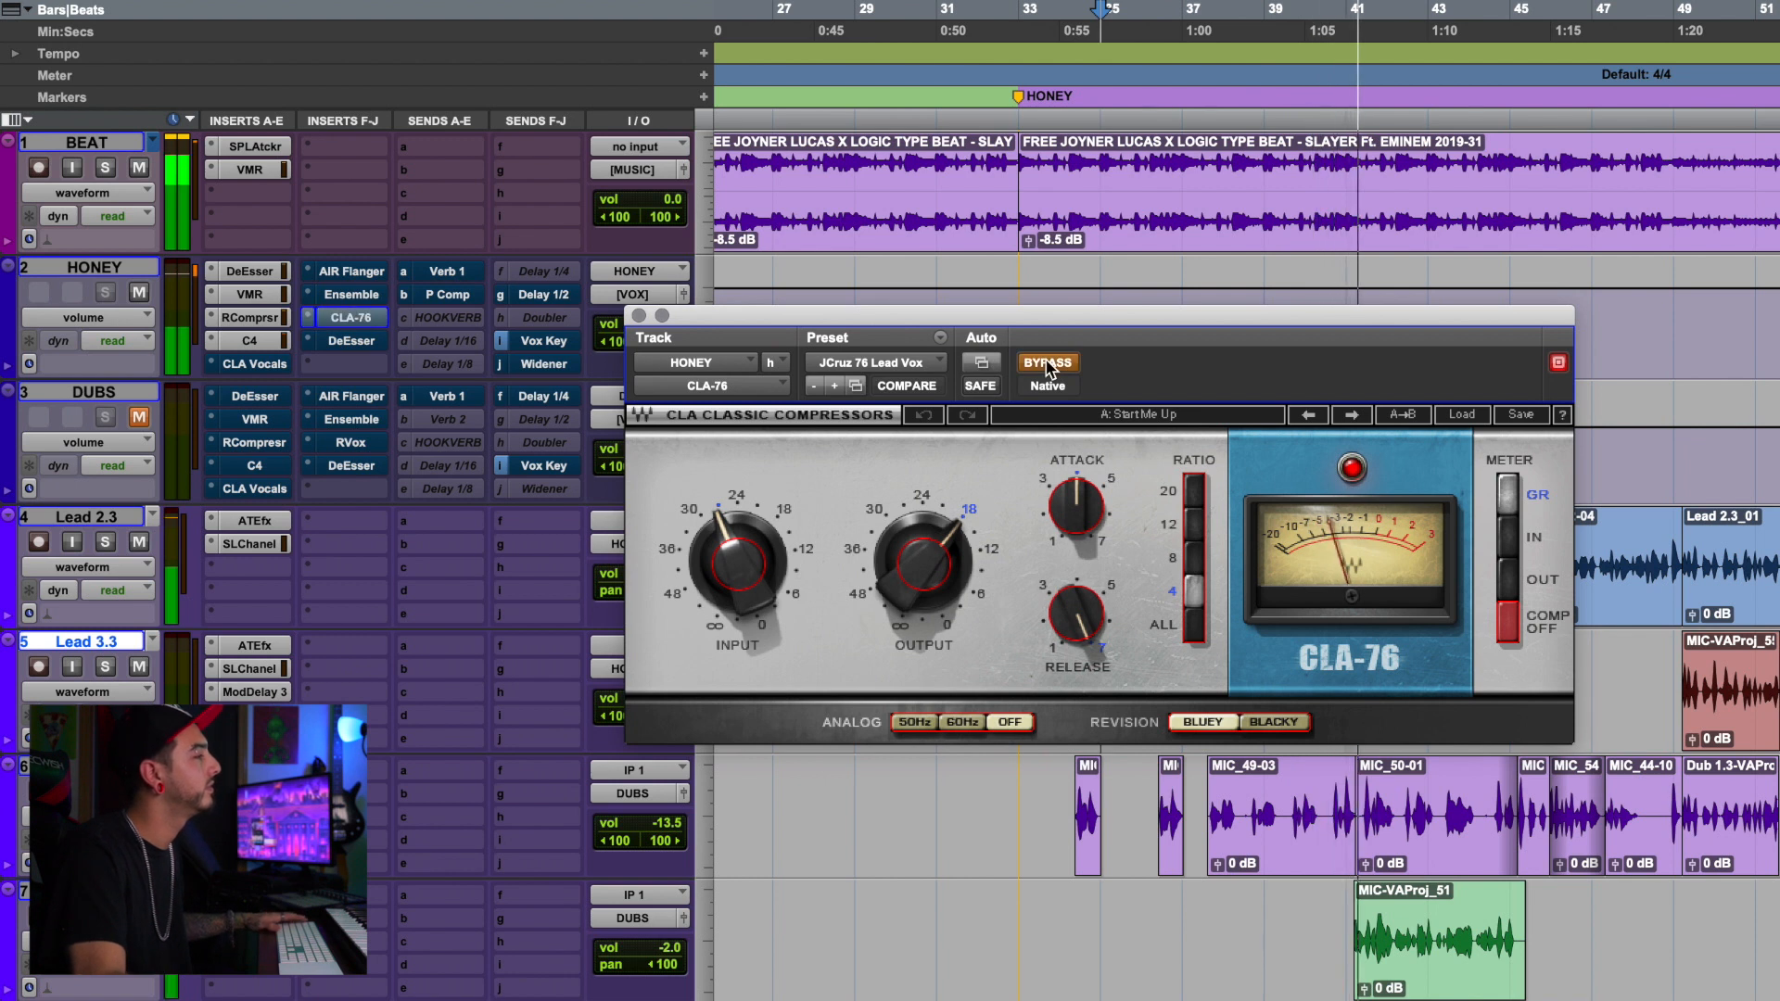
{"action": "left_click", "coordinate": [1047, 363]}
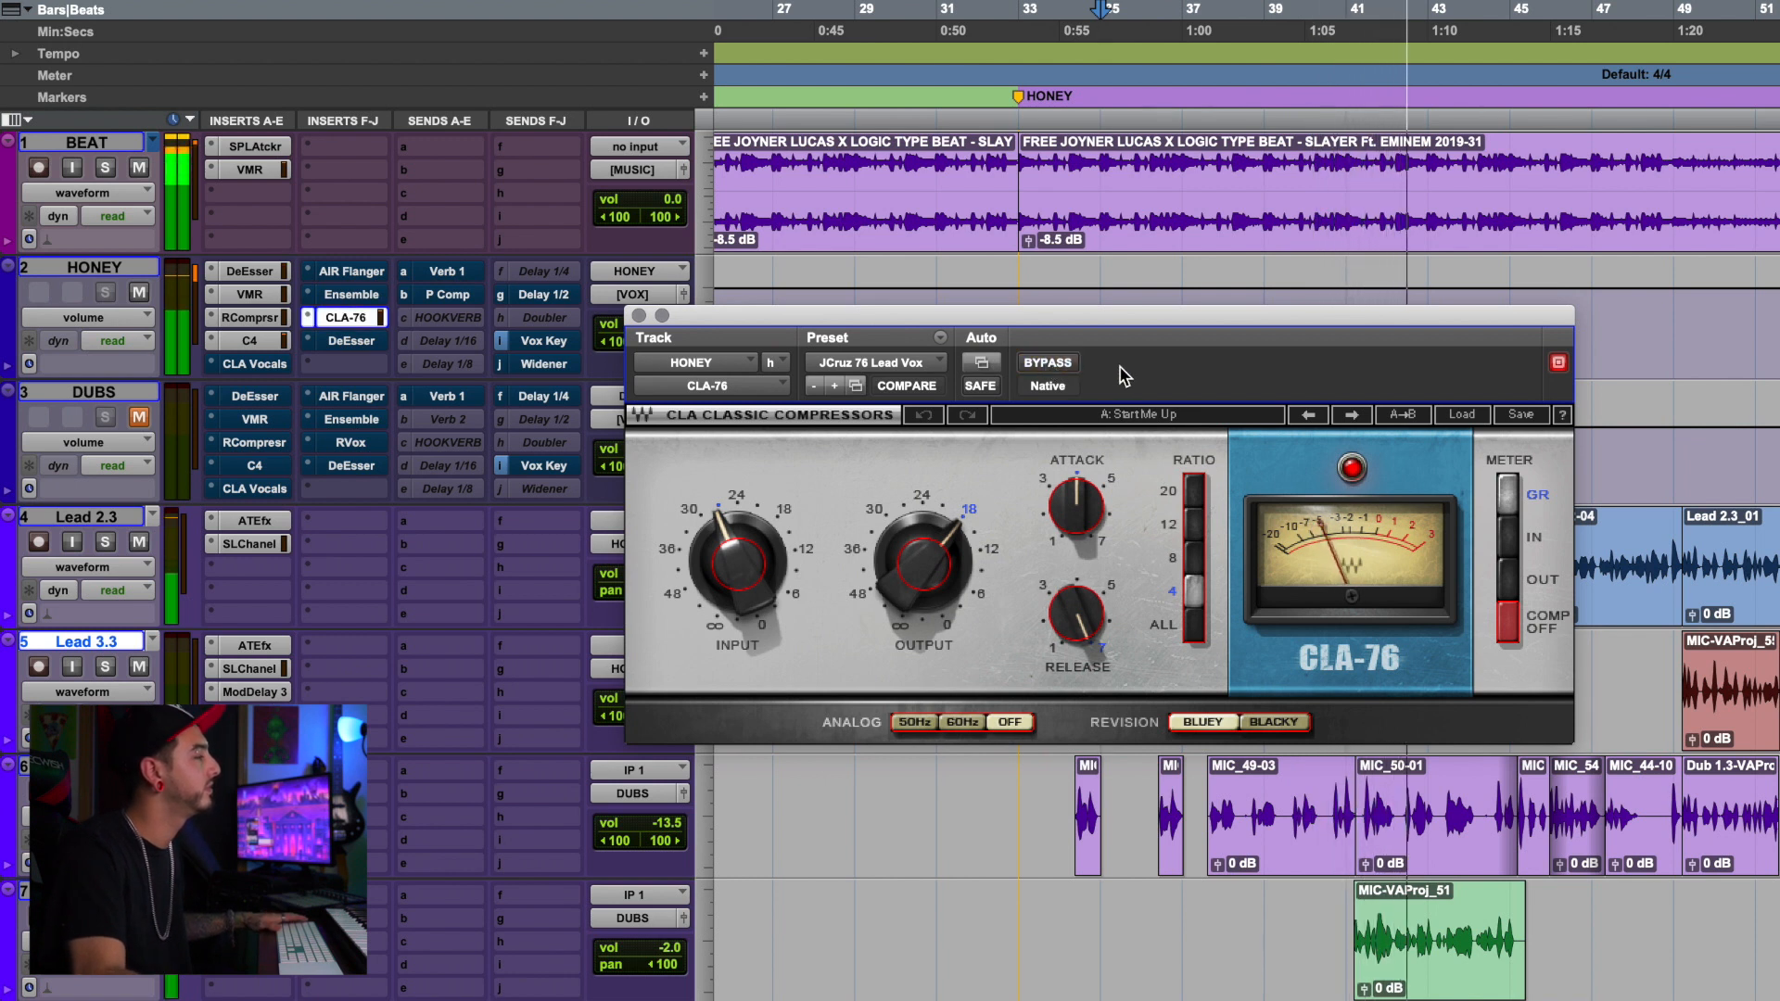
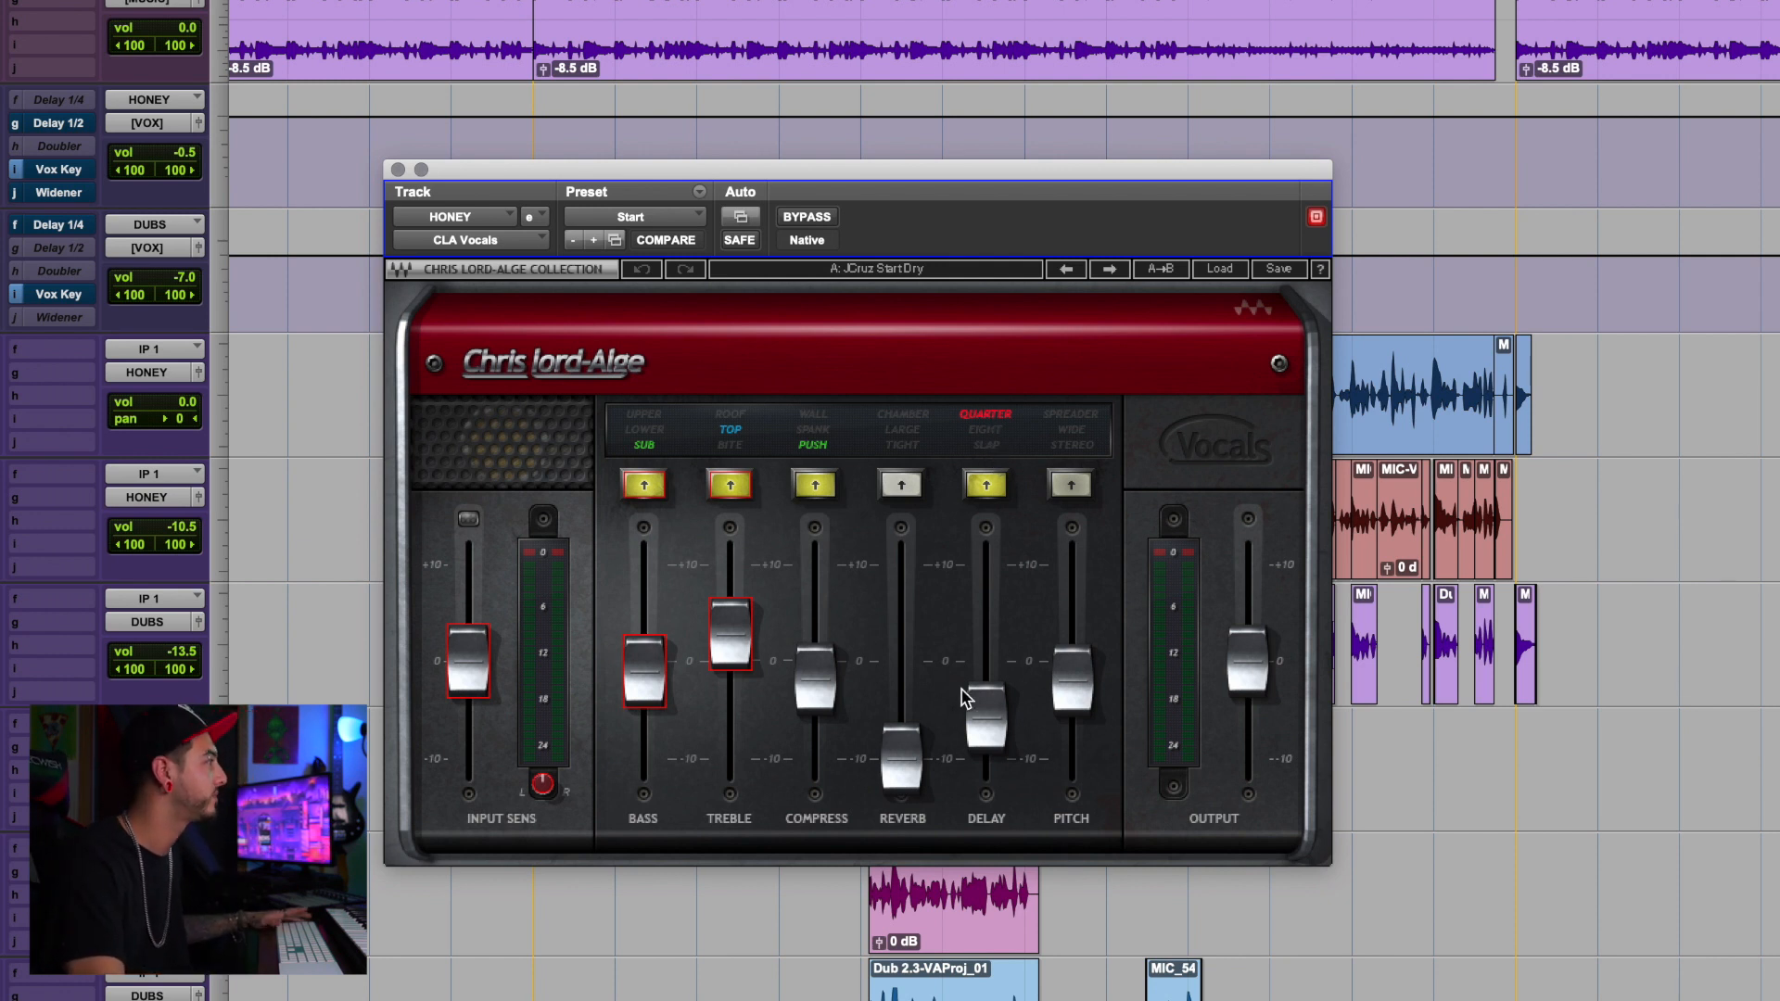
Compare the playing vocals with the HONEY bus's CLA Vocals bypassed and active, leaving it active
{"action": "key", "text": "space"}
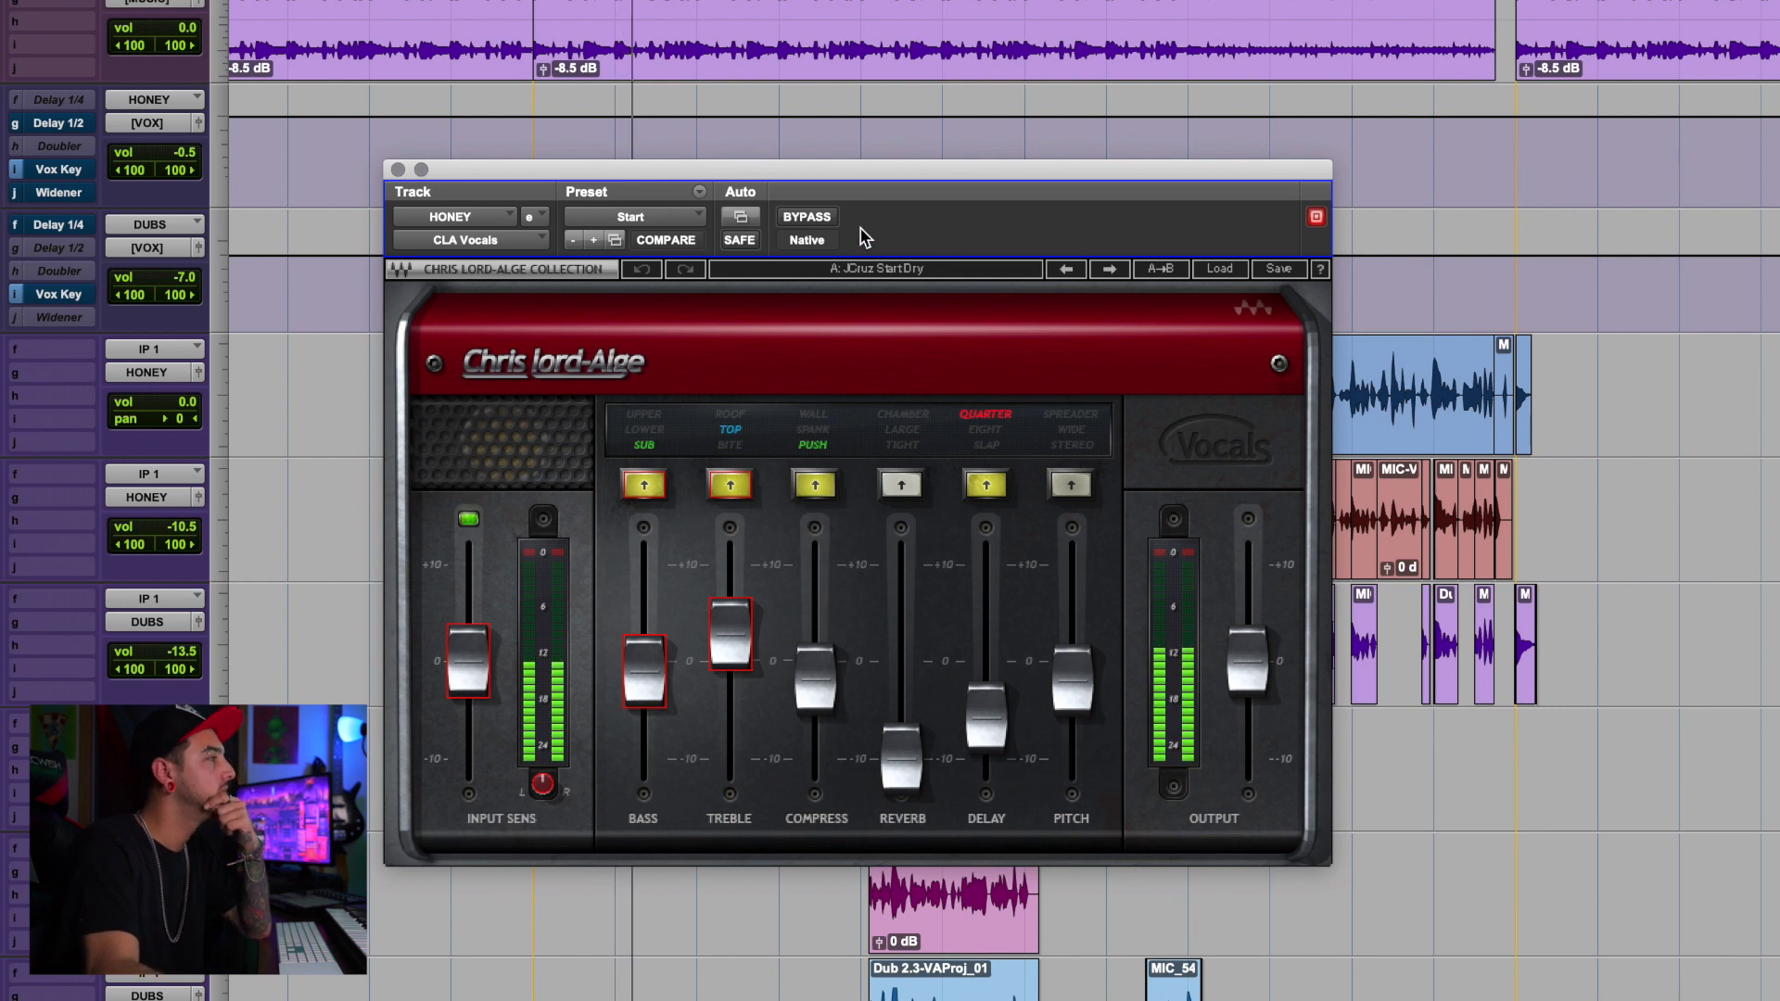
{"action": "left_click", "coordinate": [809, 218]}
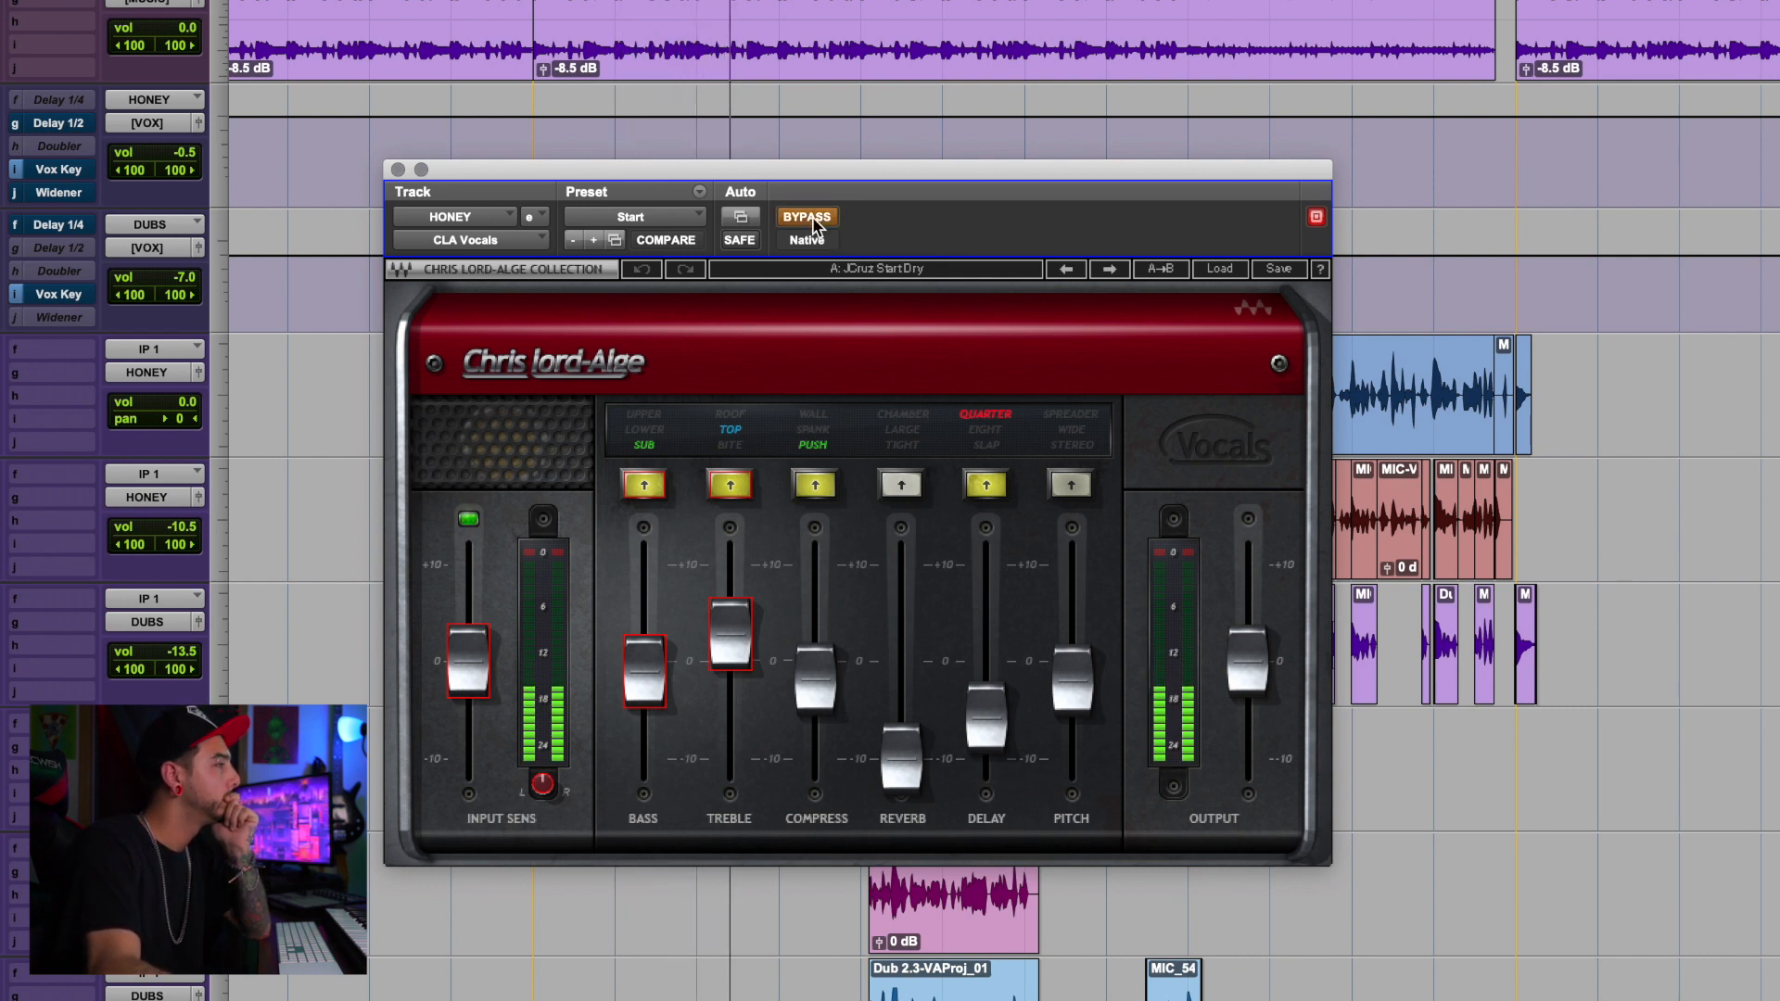
{"action": "left_click", "coordinate": [808, 218]}
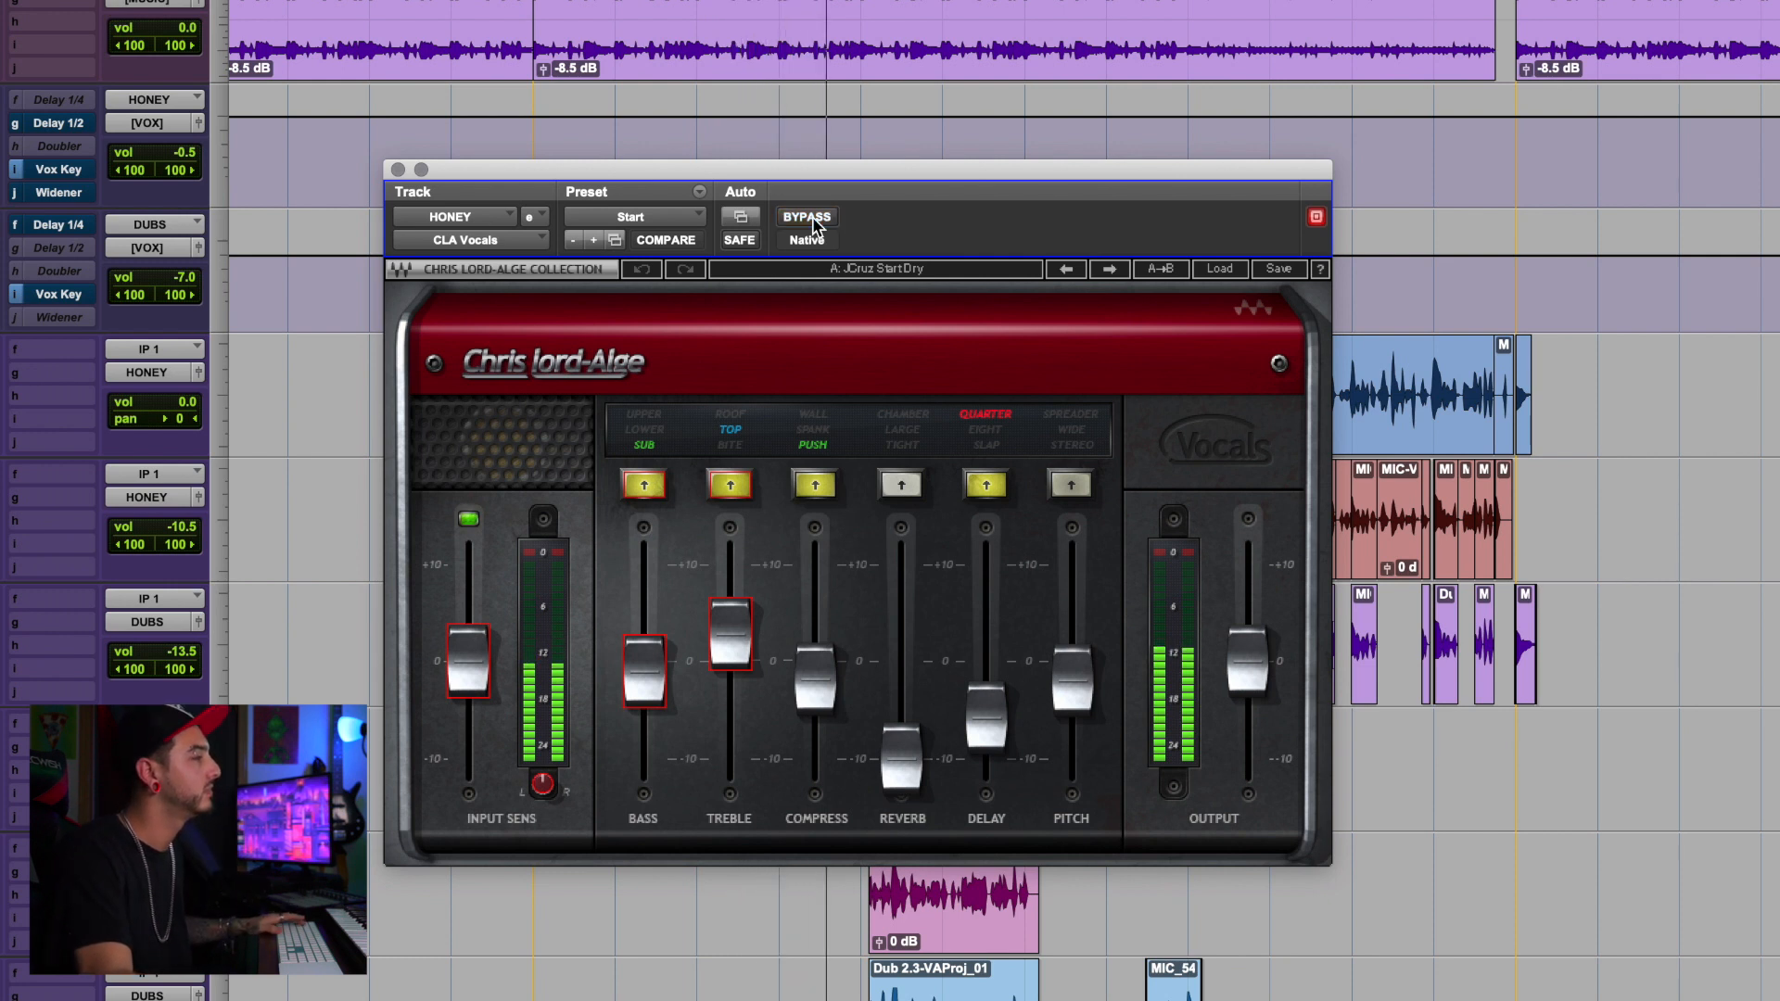
{"action": "key", "text": "space"}
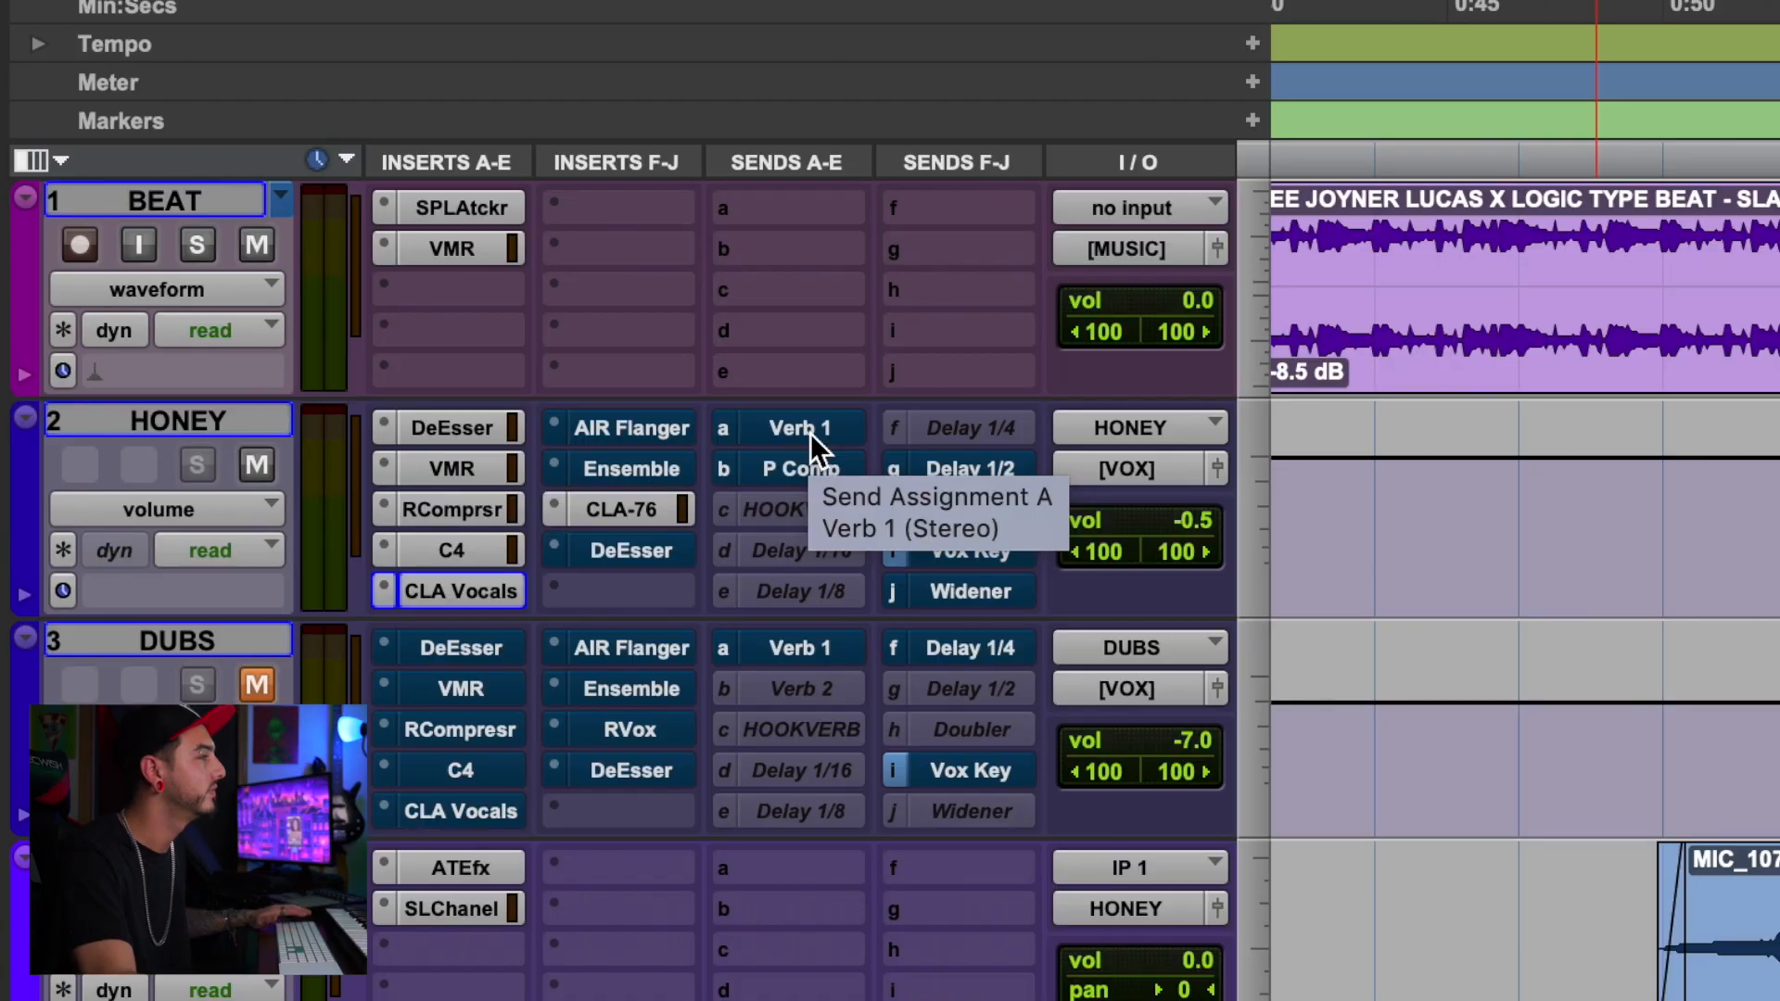
Unmute and open the Verb 1 send on the HONEY bus and adjust its level during playback
{"action": "left_click", "coordinate": [810, 432]}
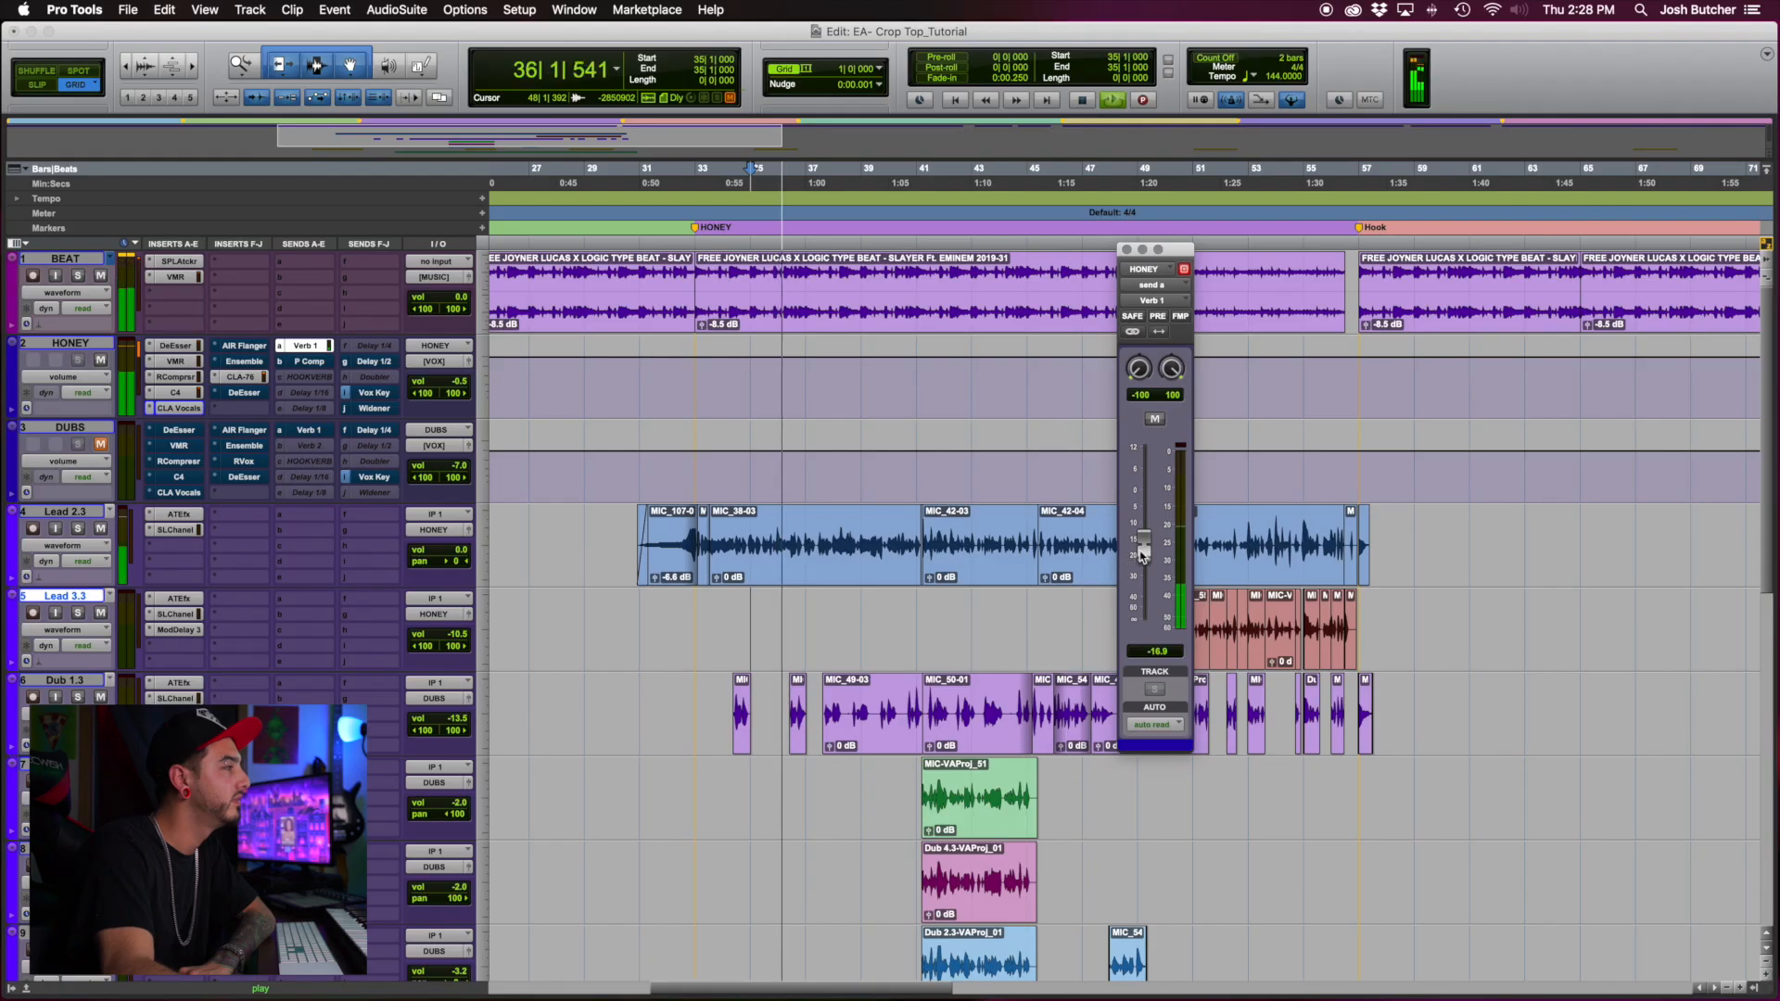
{"action": "mouse_move", "coordinate": [1150, 573]}
{"action": "left_mouse_down"}
{"action": "mouse_move", "coordinate": [1151, 640]}
{"action": "mouse_move", "coordinate": [1152, 512]}
{"action": "mouse_move", "coordinate": [1154, 557]}
{"action": "left_mouse_up"}
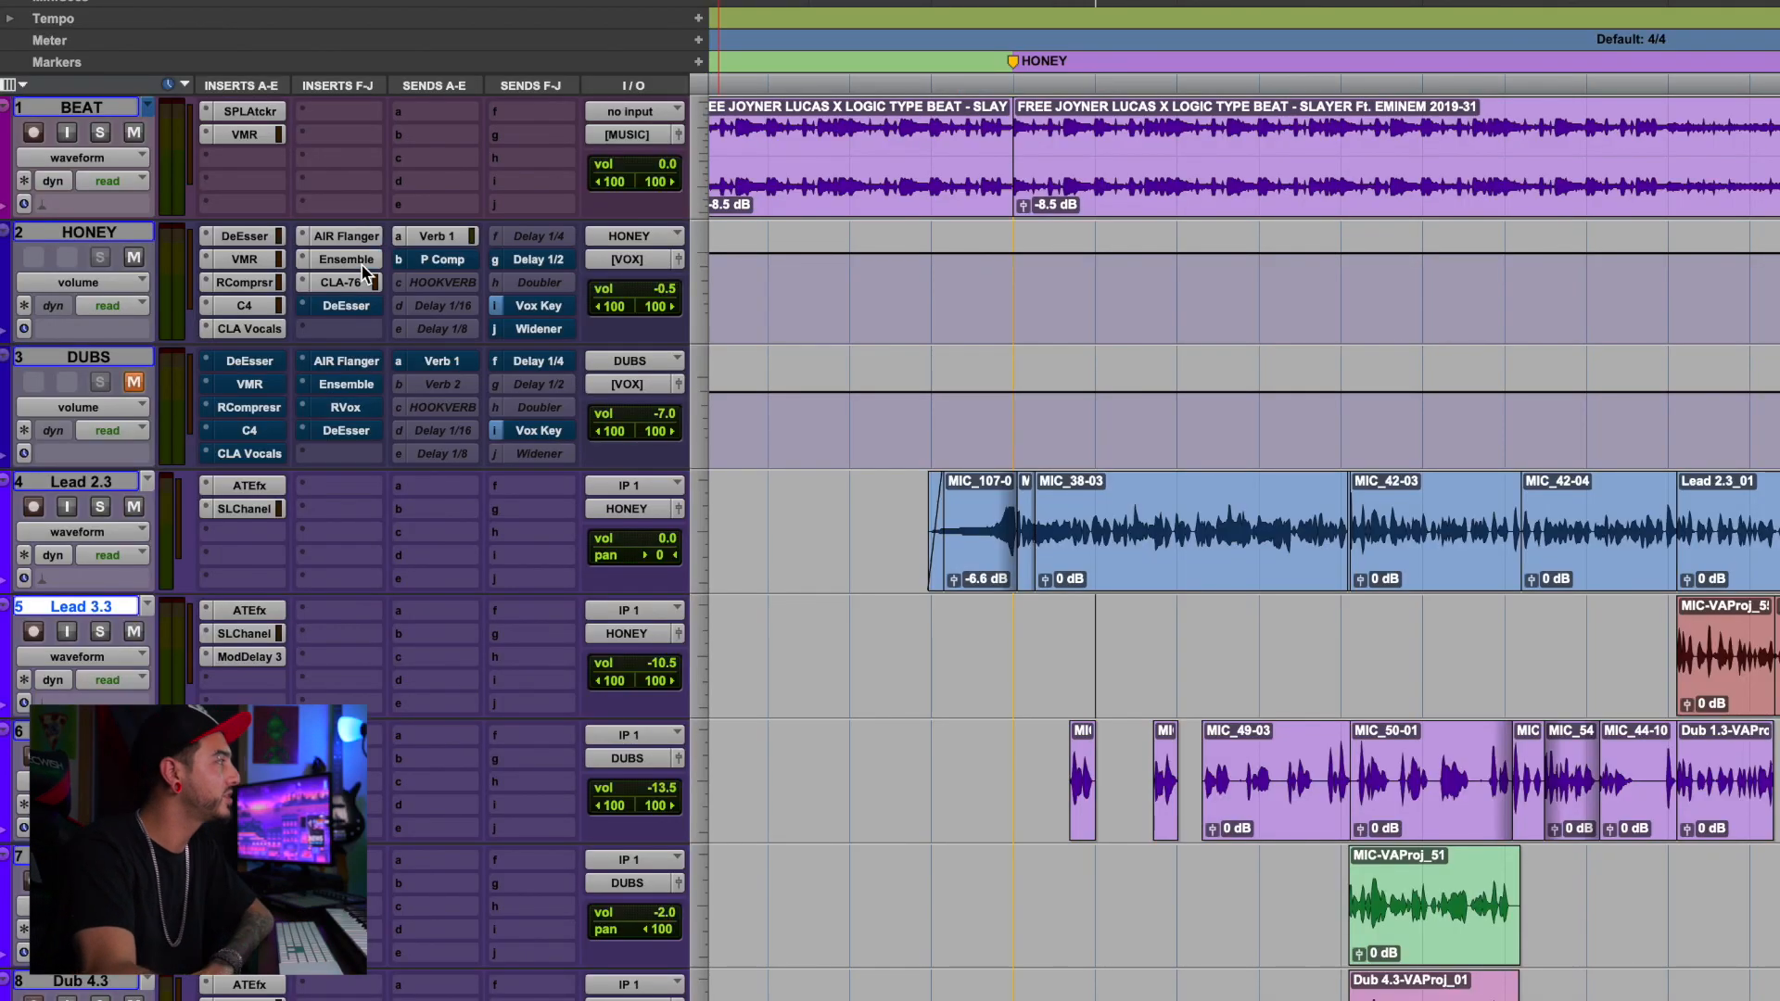
Open the AIR Ensemble and AIR Flanger inserts on the HONEY bus to review their settings
{"action": "left_click", "coordinate": [369, 237]}
{"action": "left_click", "coordinate": [369, 261]}
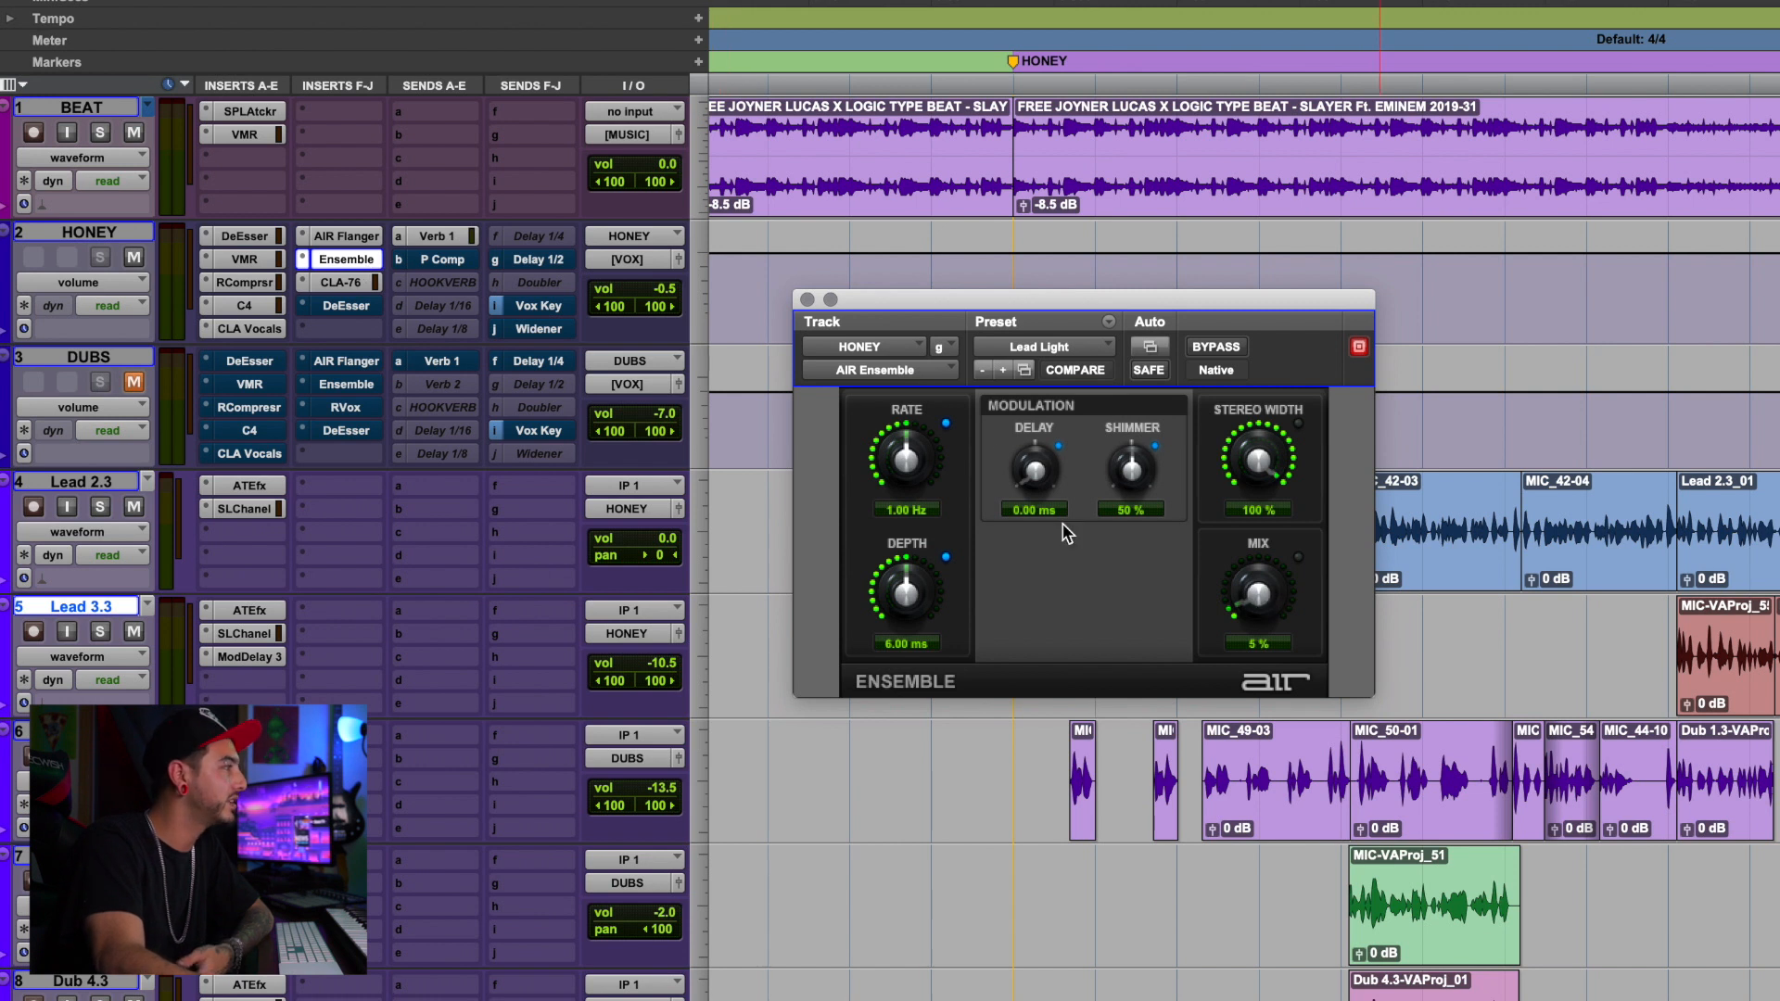
{"action": "left_click", "coordinate": [348, 236]}
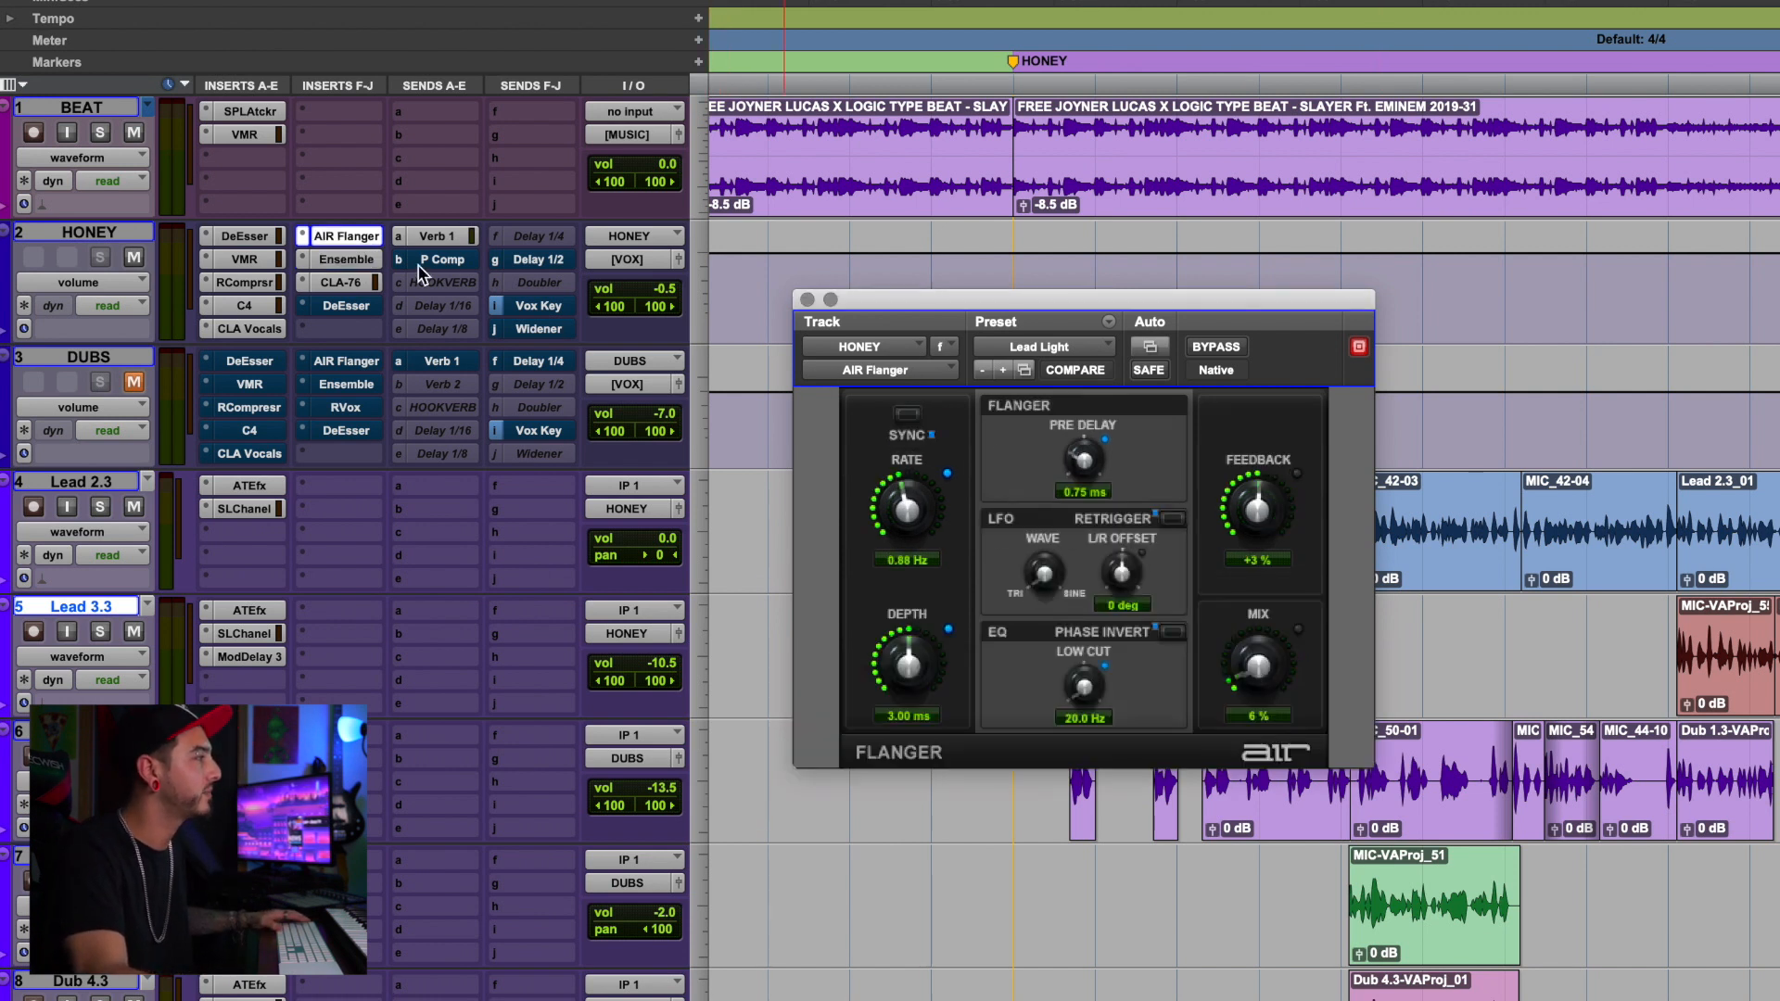
Audition the HONEY Ensemble with its mix at 34 % before setting it to 8 %, and set the AIR Flanger's mix to 7 %
{"action": "left_click", "coordinate": [352, 260]}
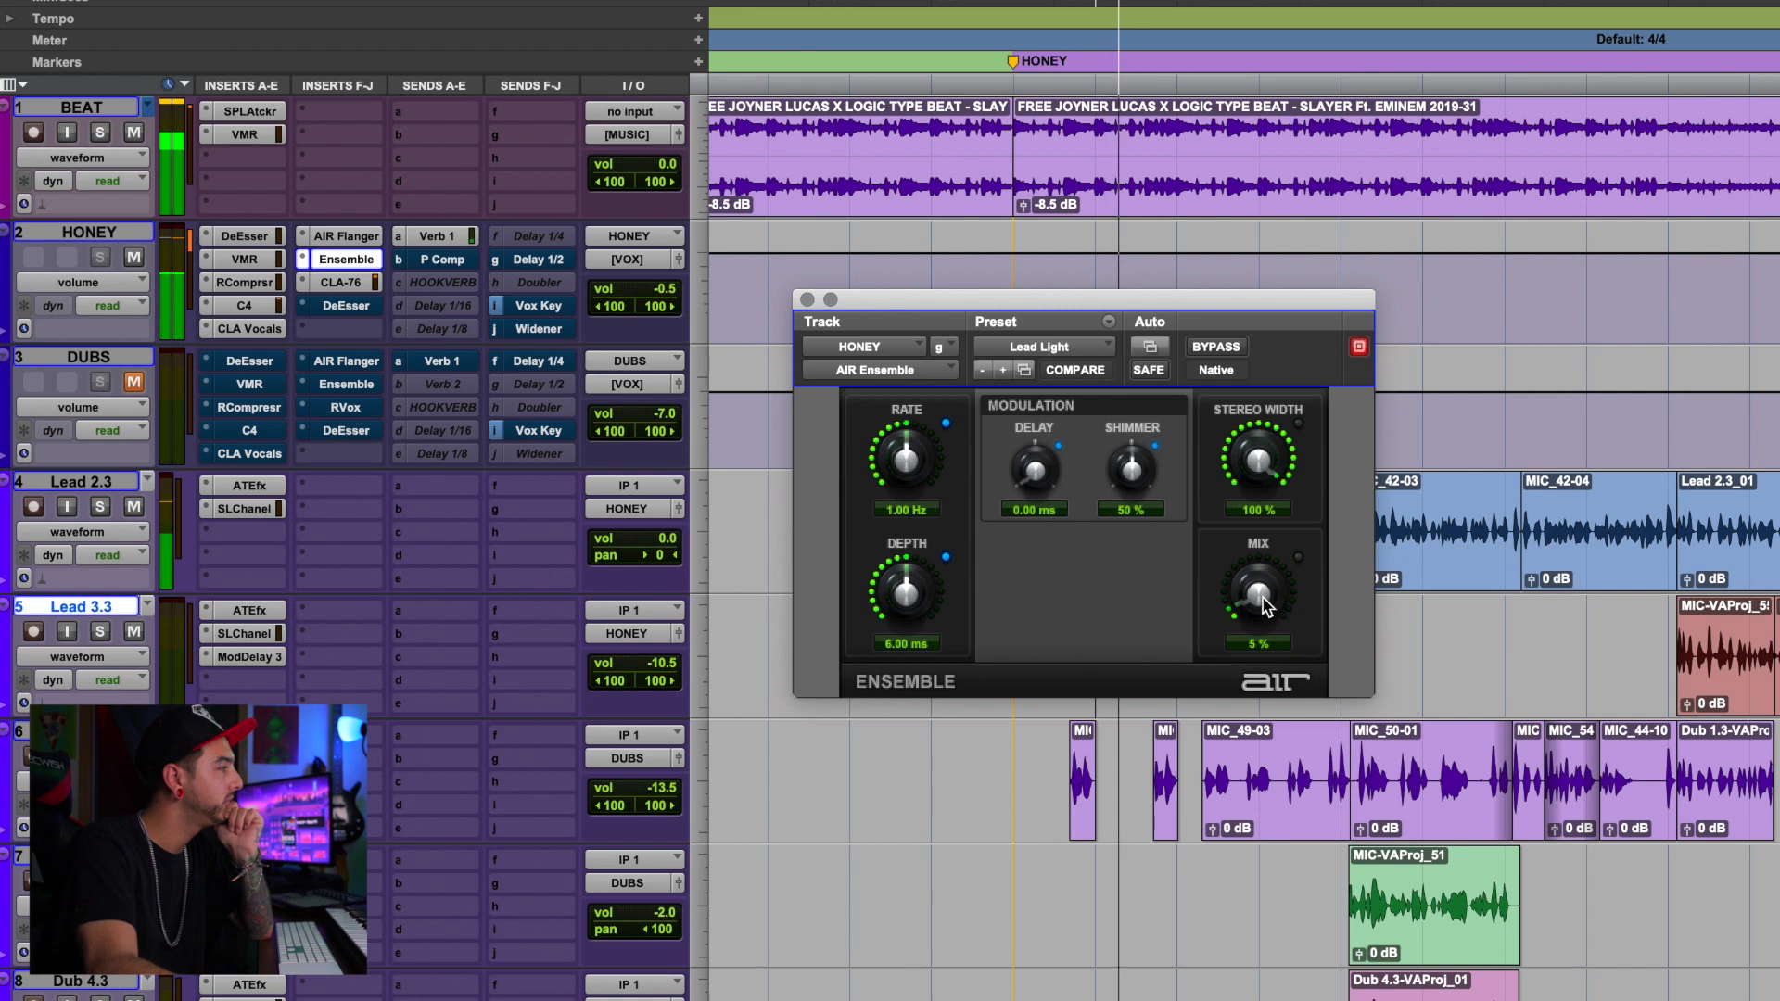
{"action": "left_click_drag", "start_coordinate": [1267, 605], "coordinate": [1265, 583]}
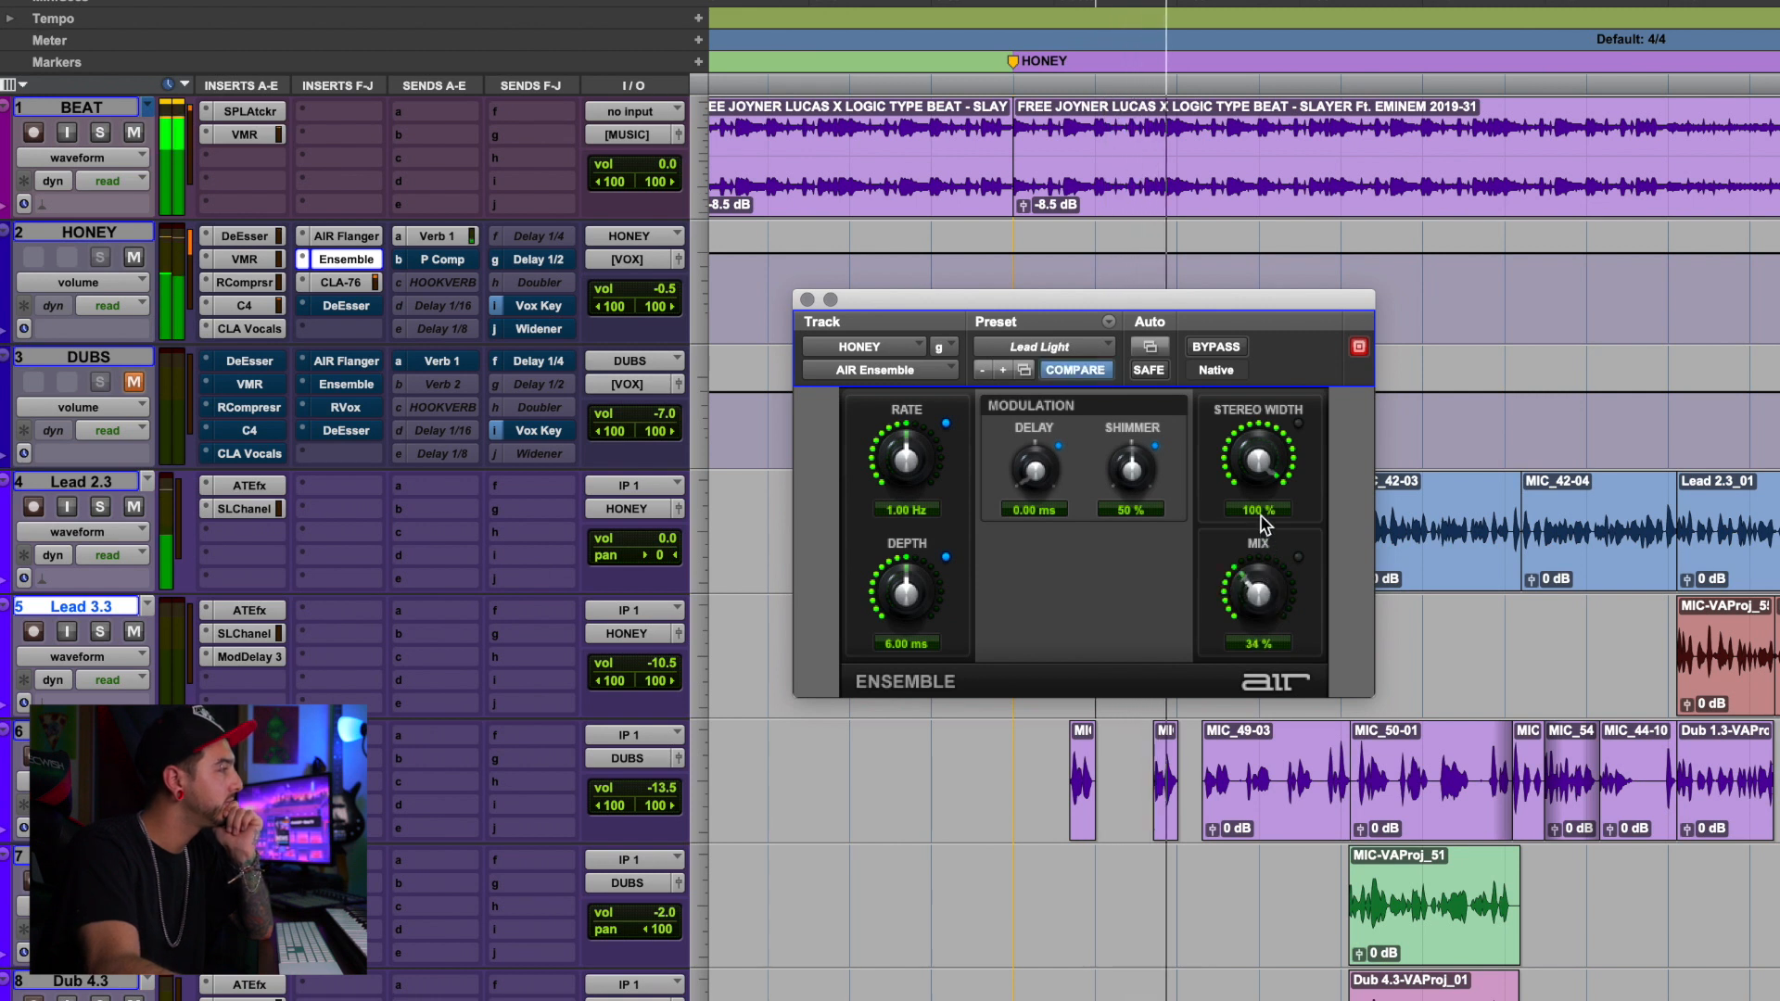
{"action": "left_click_drag", "start_coordinate": [1264, 515], "coordinate": [1243, 596]}
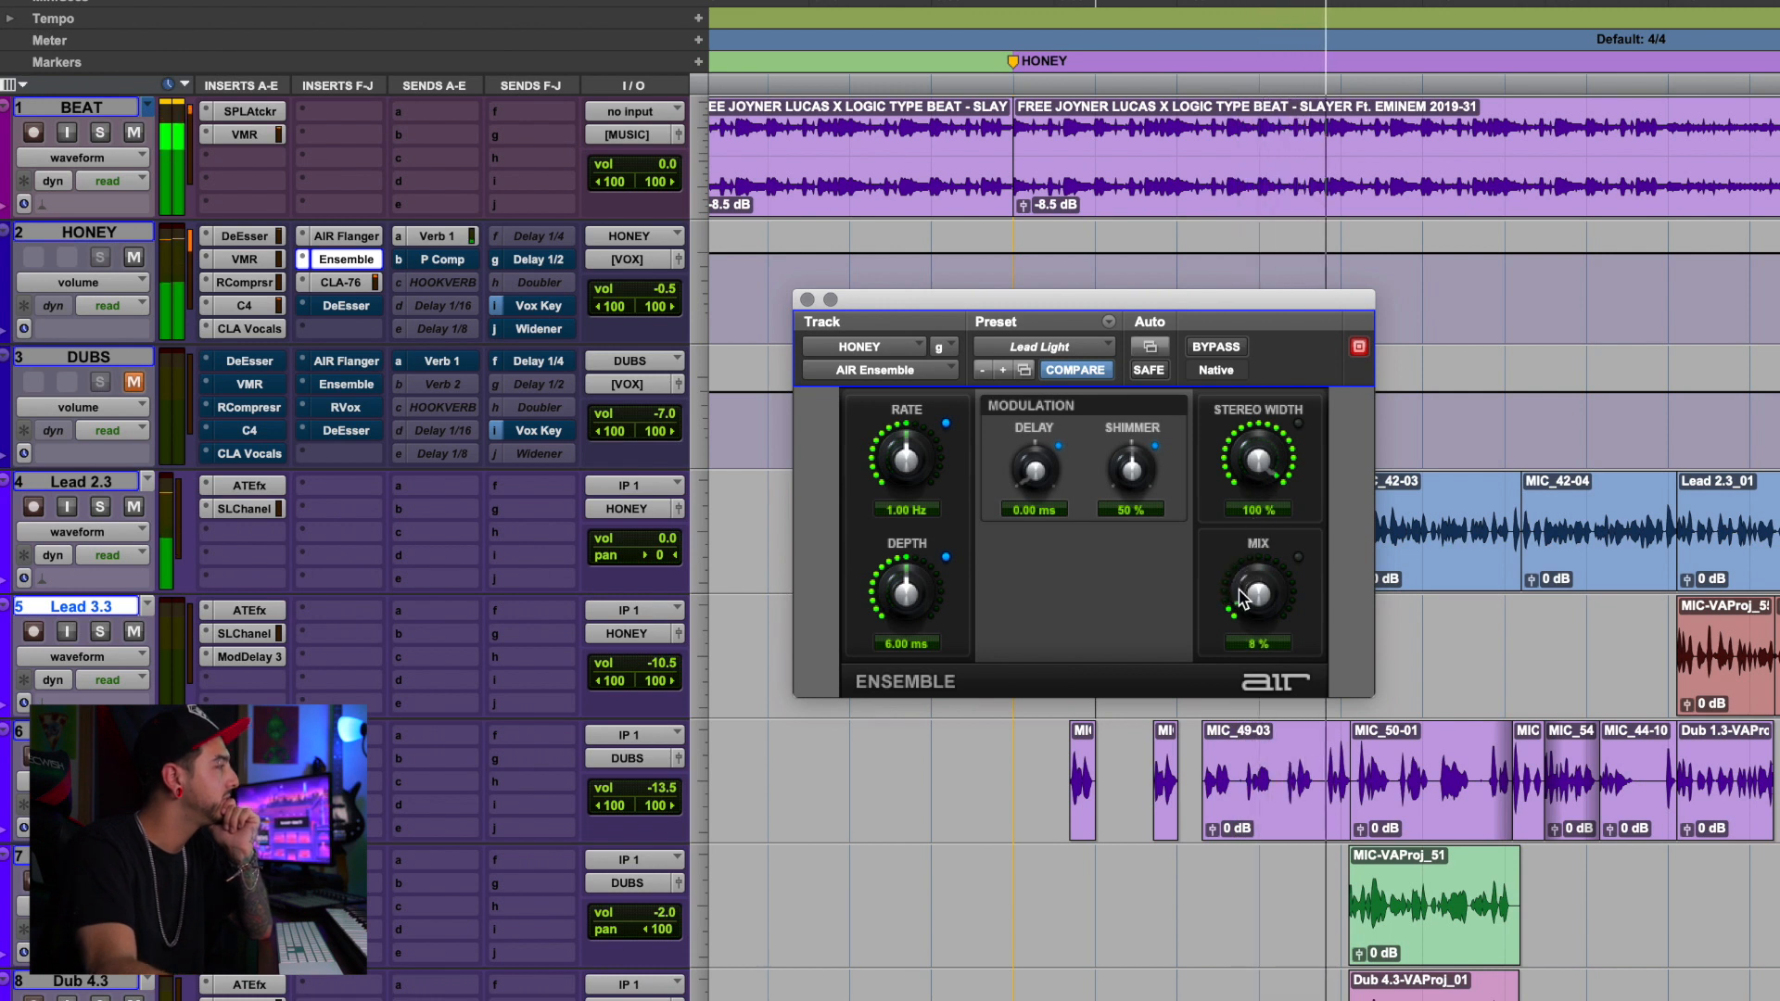
{"action": "left_click", "coordinate": [346, 235]}
{"action": "left_click_drag", "start_coordinate": [1257, 660], "coordinate": [1228, 594]}
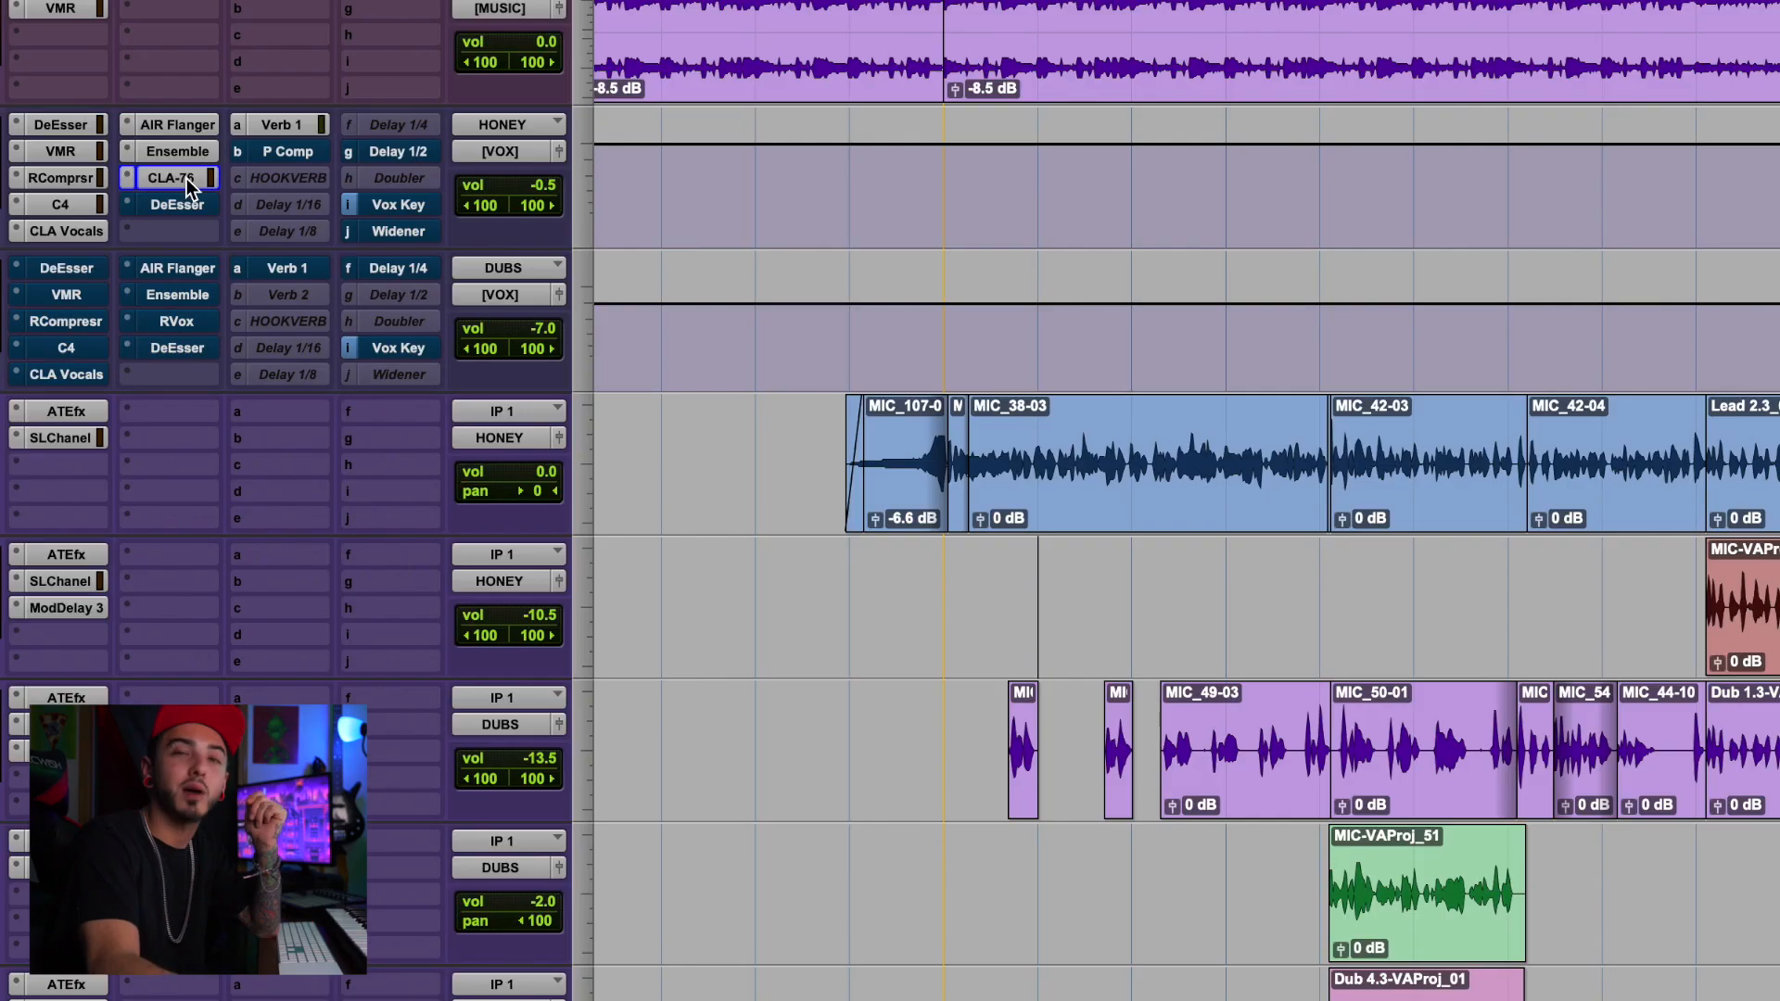
Review the CLA-76, Ensemble and AIR Flanger windows on the HONEY bus, closing the flanger when done
{"action": "left_click", "coordinate": [188, 179]}
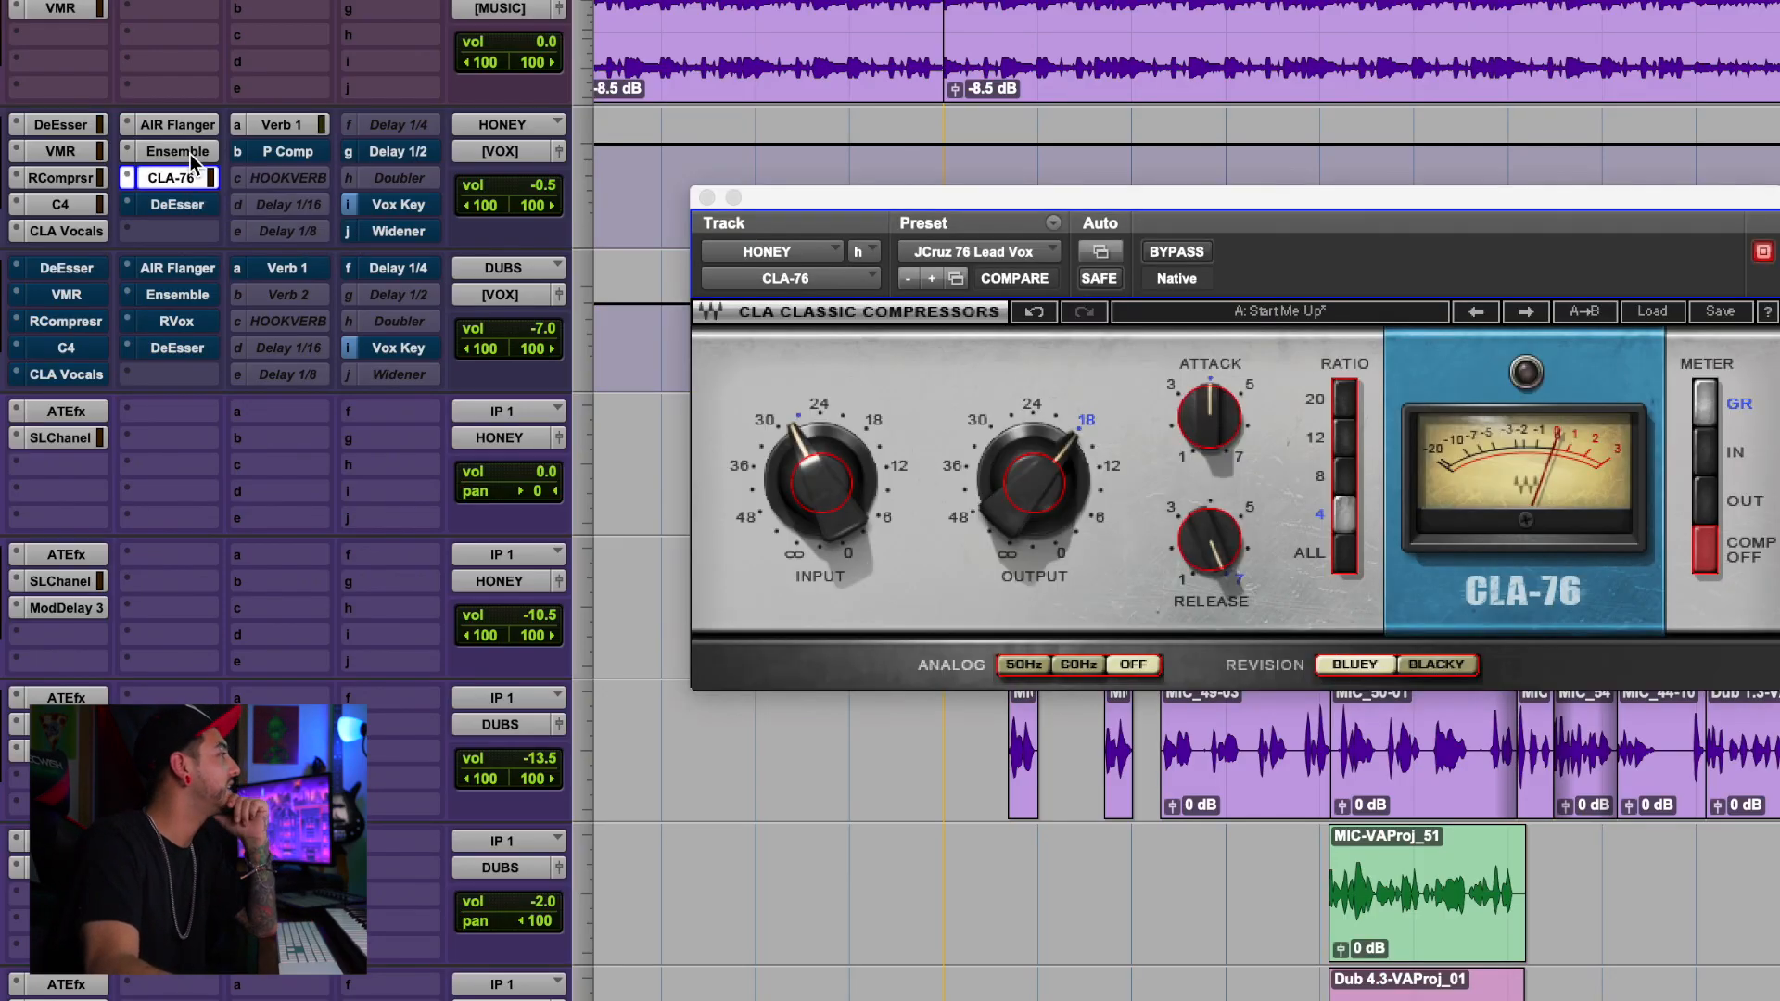
{"action": "left_click", "coordinate": [197, 151]}
{"action": "left_click", "coordinate": [197, 126]}
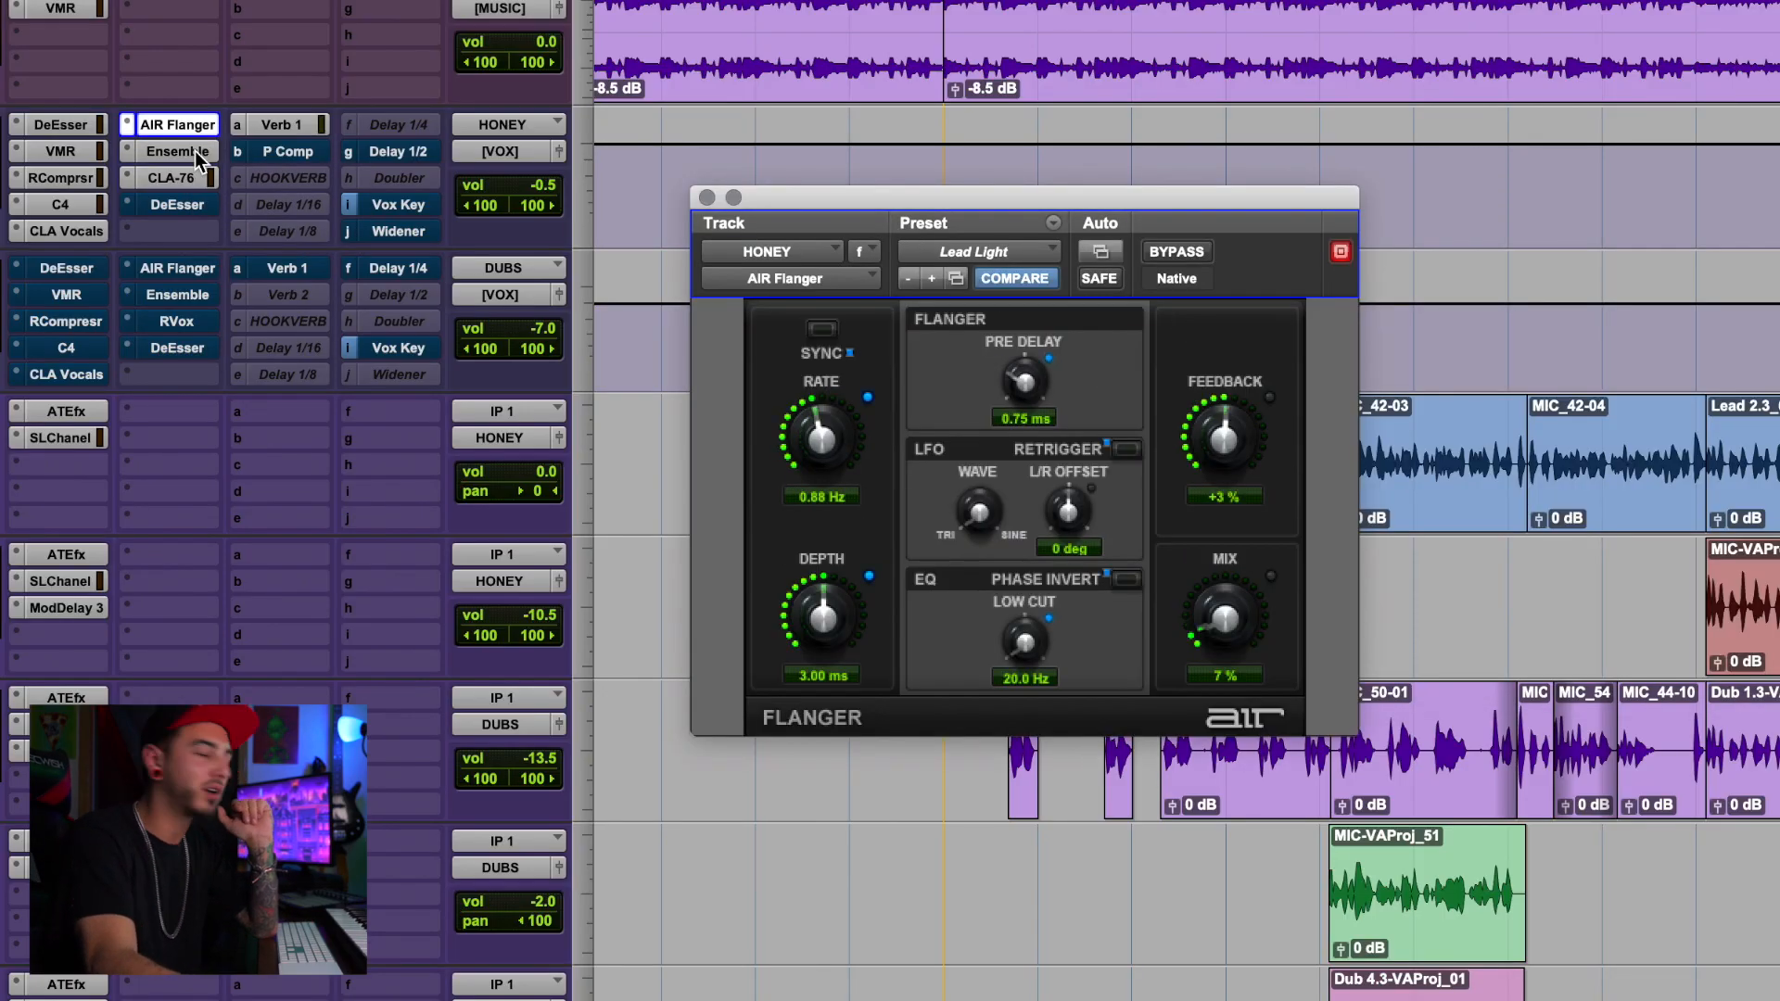
{"action": "left_click", "coordinate": [207, 125]}
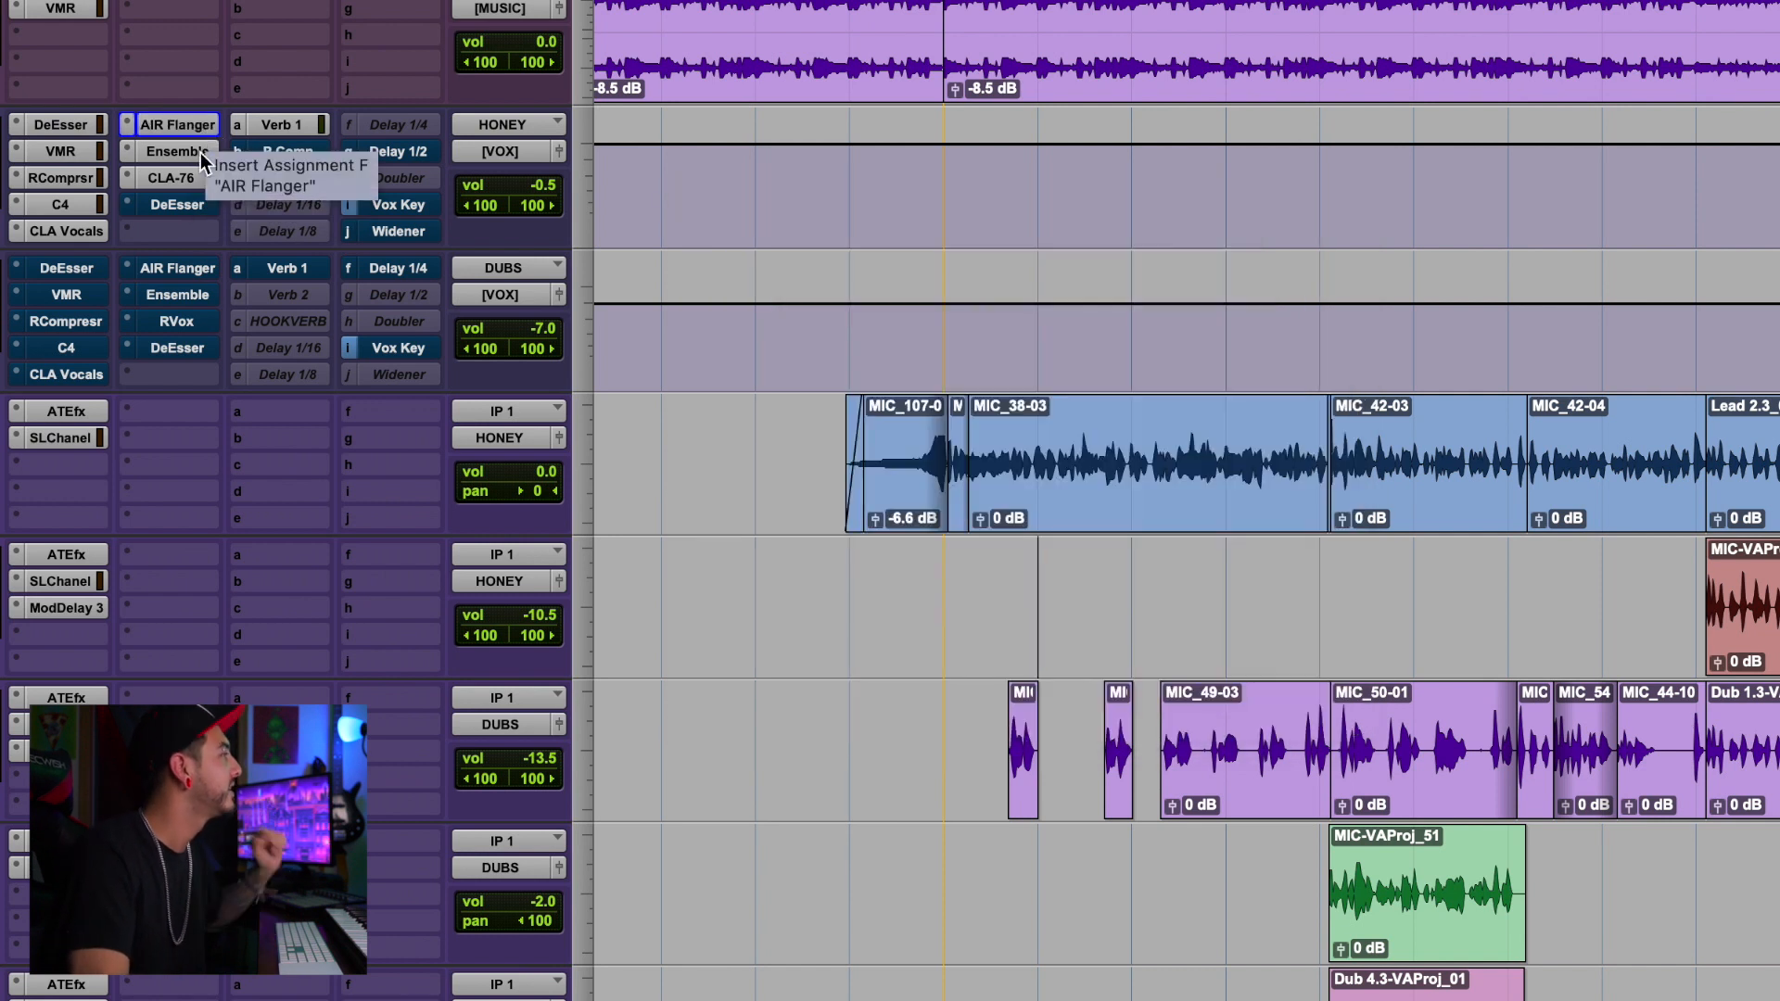
Enable and open the DeEsser that follows the CLA-76 on HONEY and audition the vocals from bar 38
{"action": "left_click", "coordinate": [189, 205]}
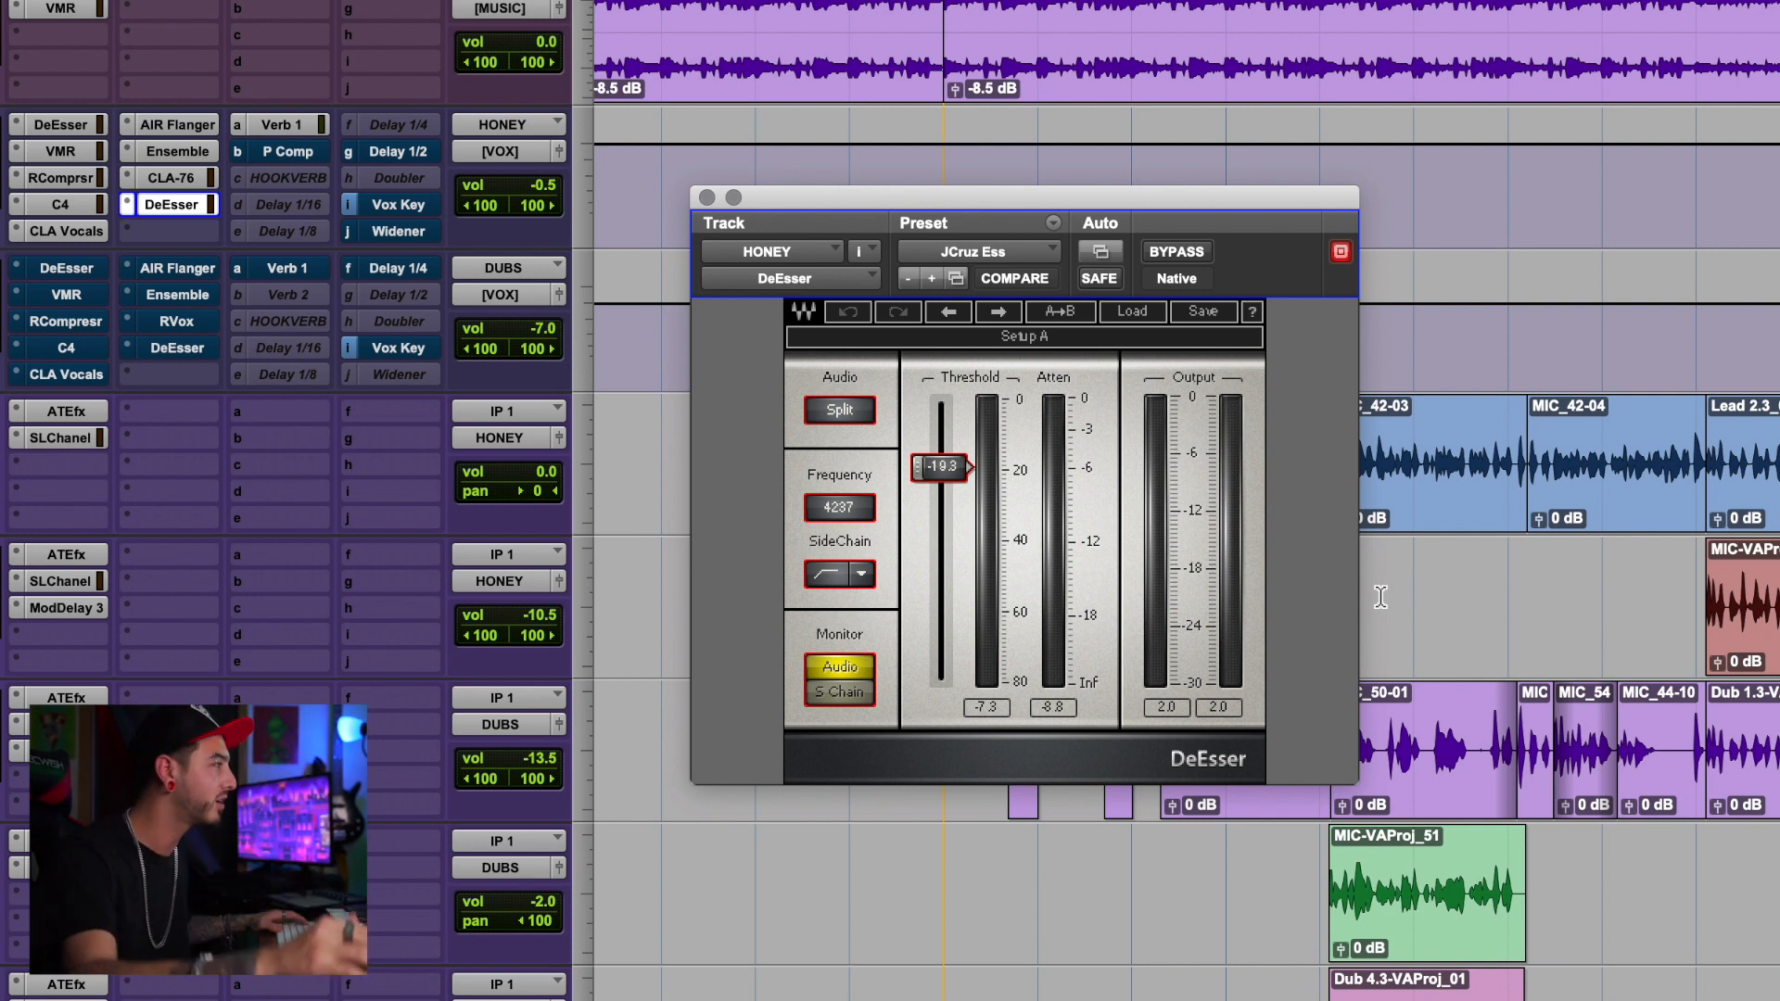
{"action": "key", "text": "space"}
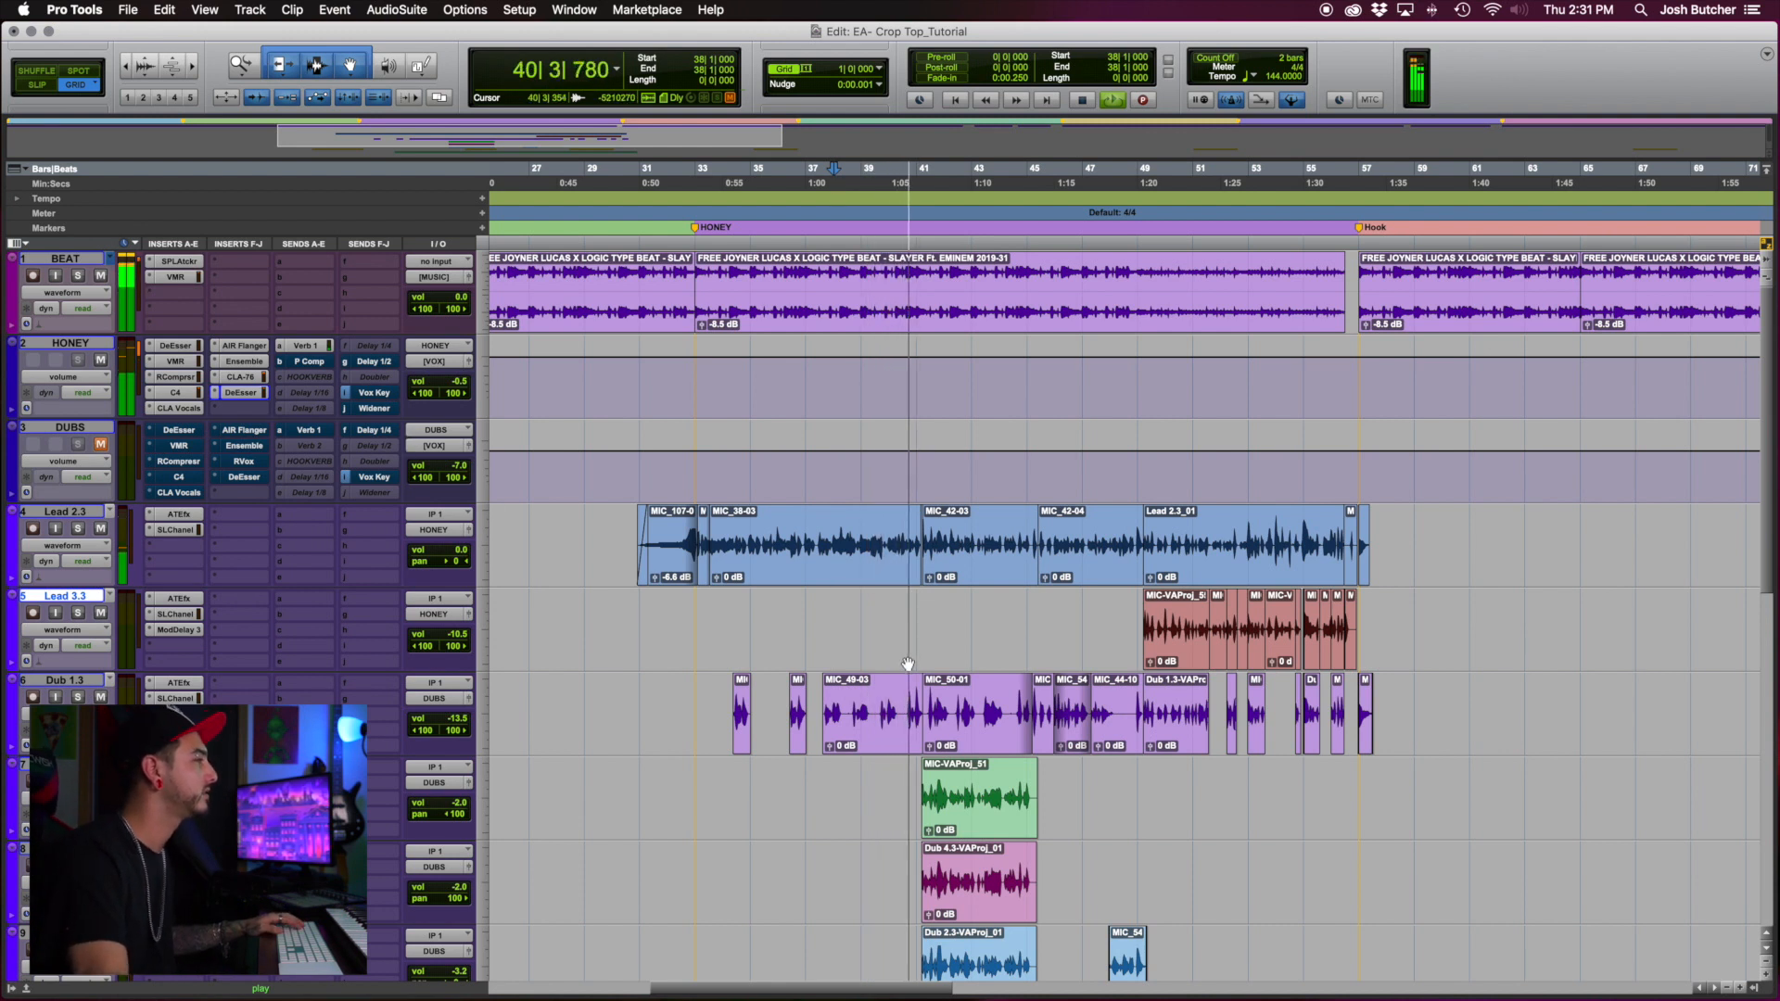
{"action": "key", "text": "space"}
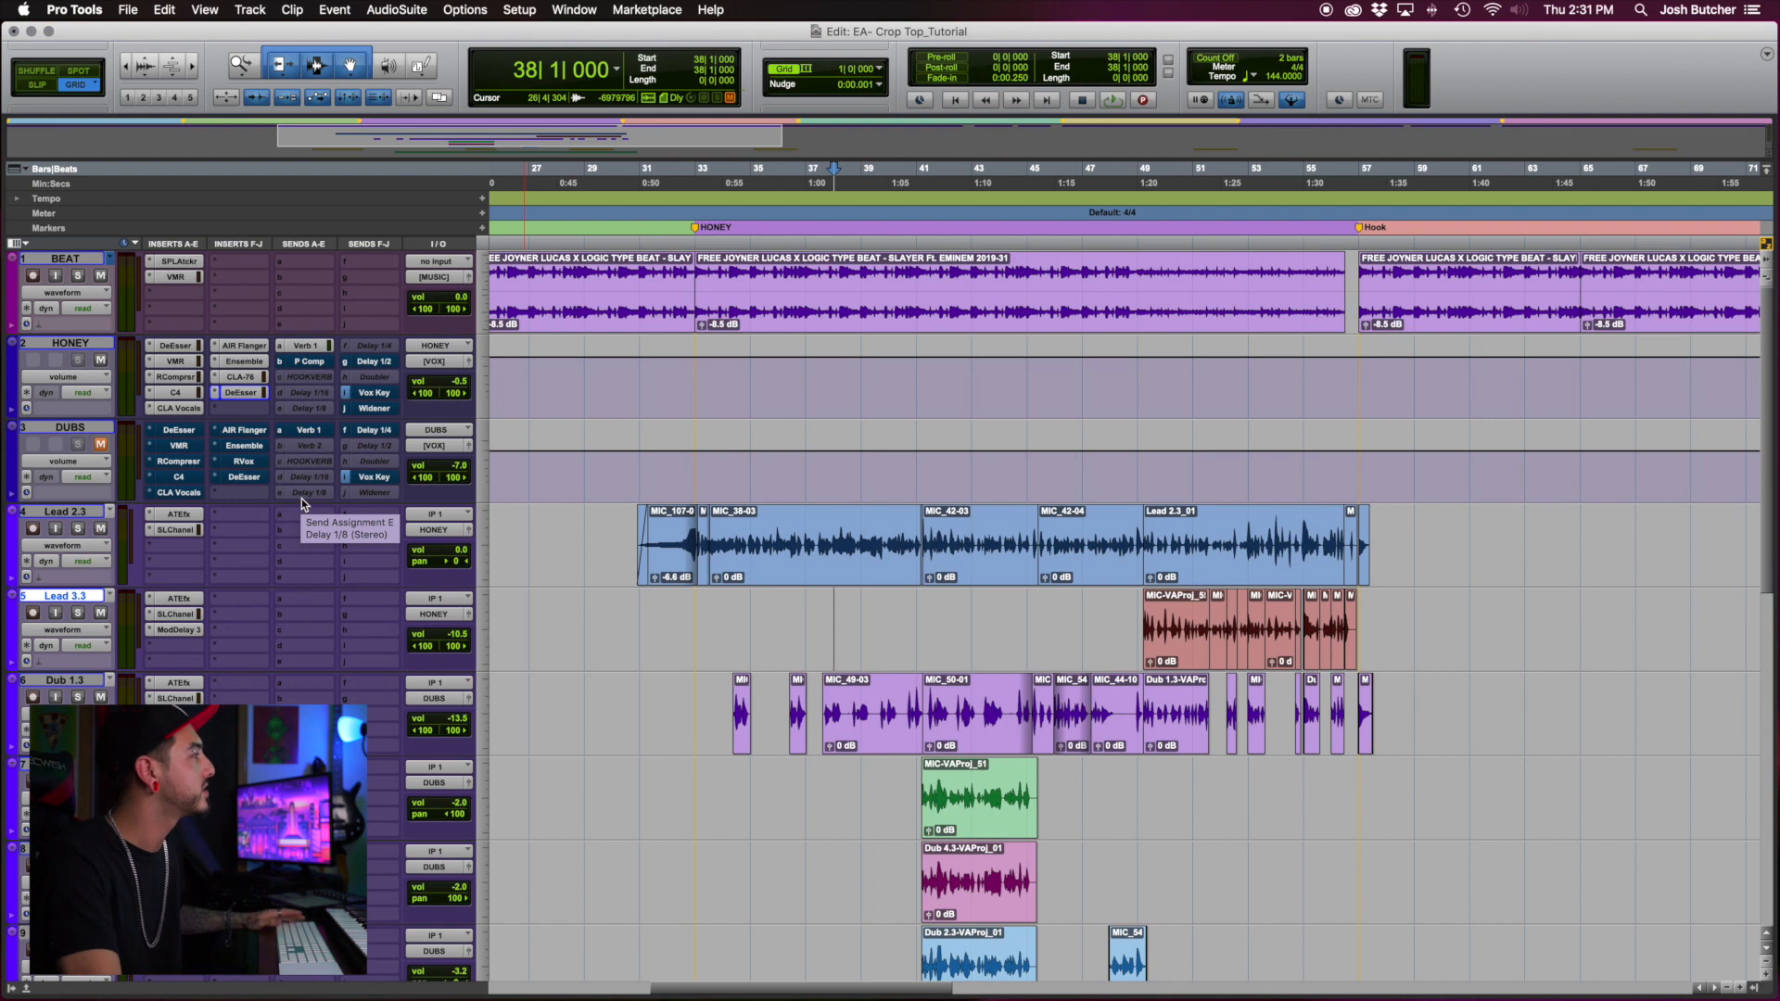
Open the P Comp send on HONEY and compare the playing vocals with it muted and unmuted, leaving it unmuted
{"action": "left_click", "coordinate": [306, 361]}
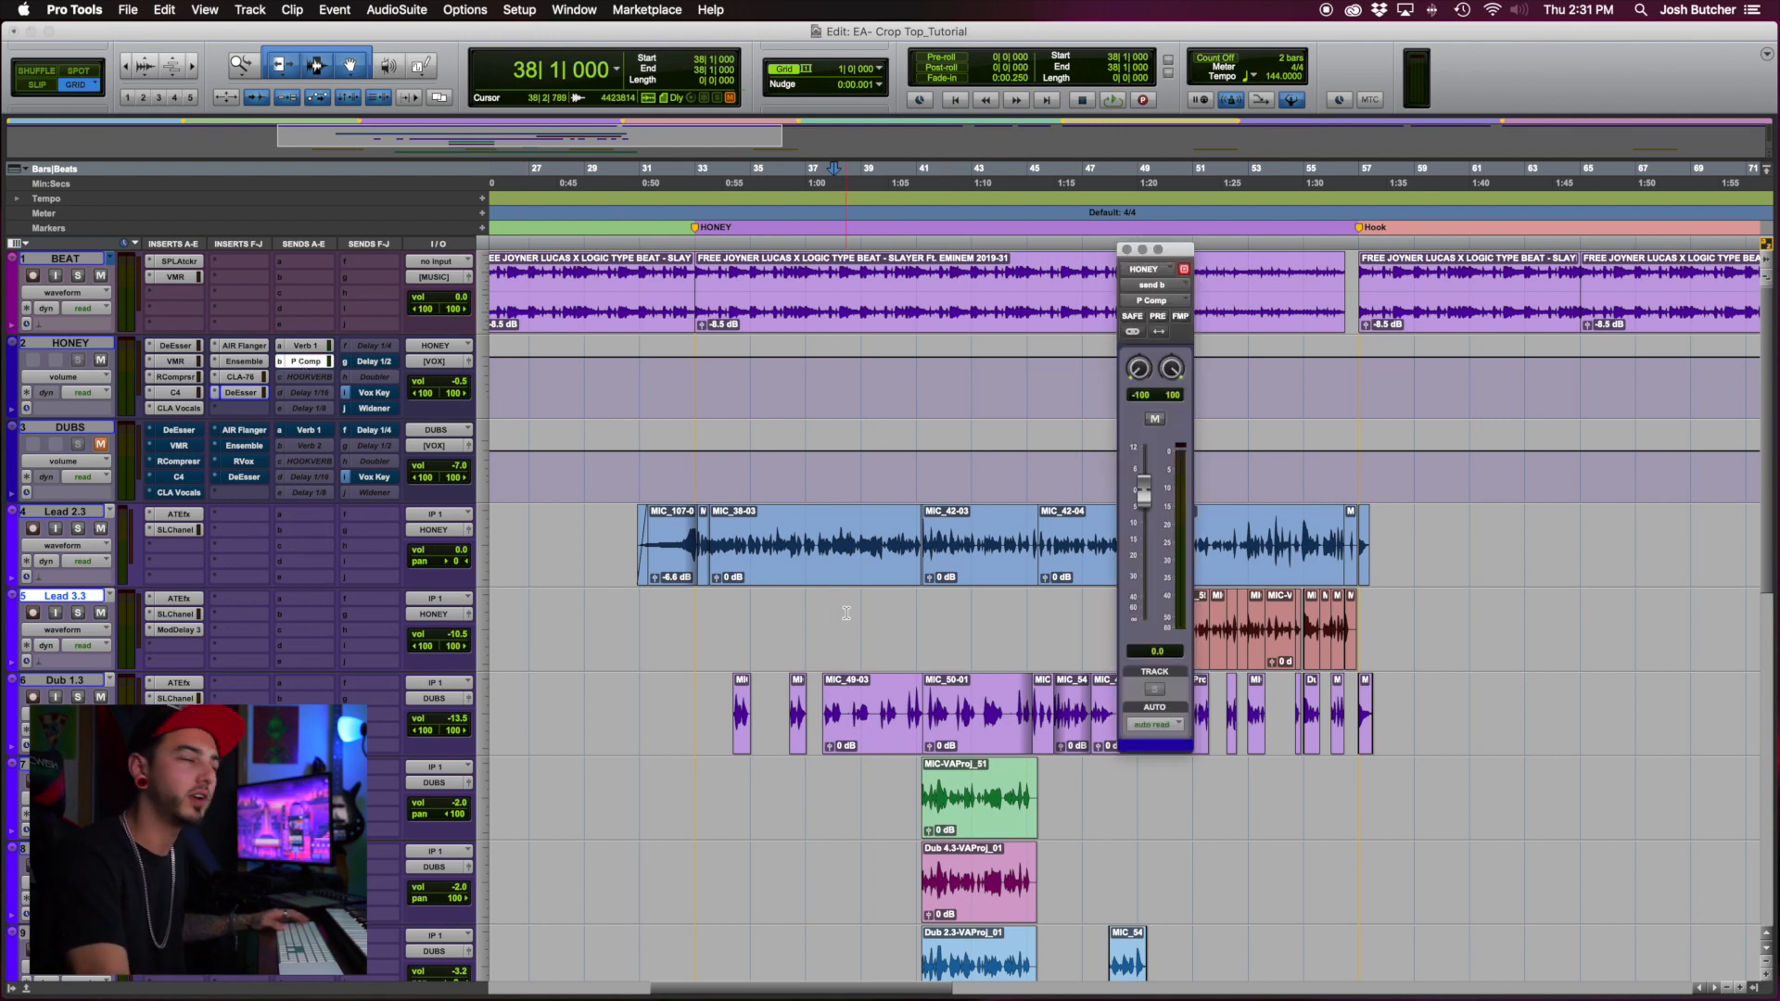
{"action": "left_click", "coordinate": [304, 361], "text": "ctrl+super"}
{"action": "key", "text": "space"}
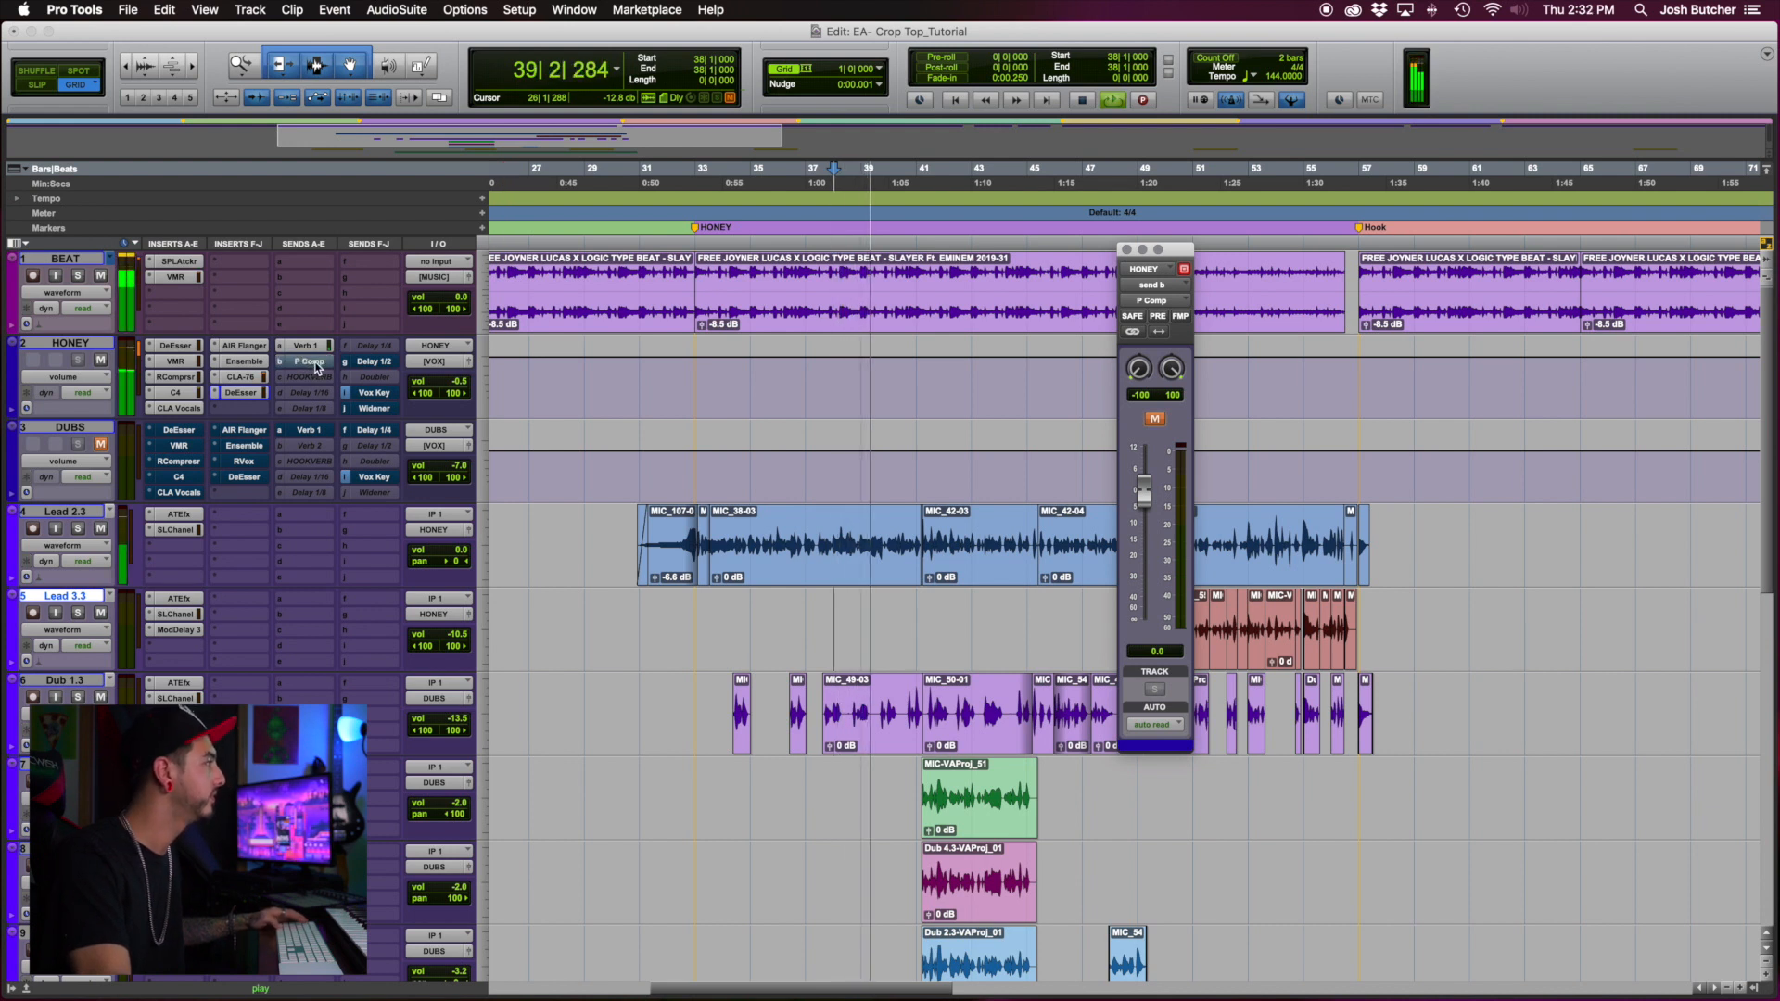
{"action": "left_click", "coordinate": [316, 361], "text": "ctrl+super"}
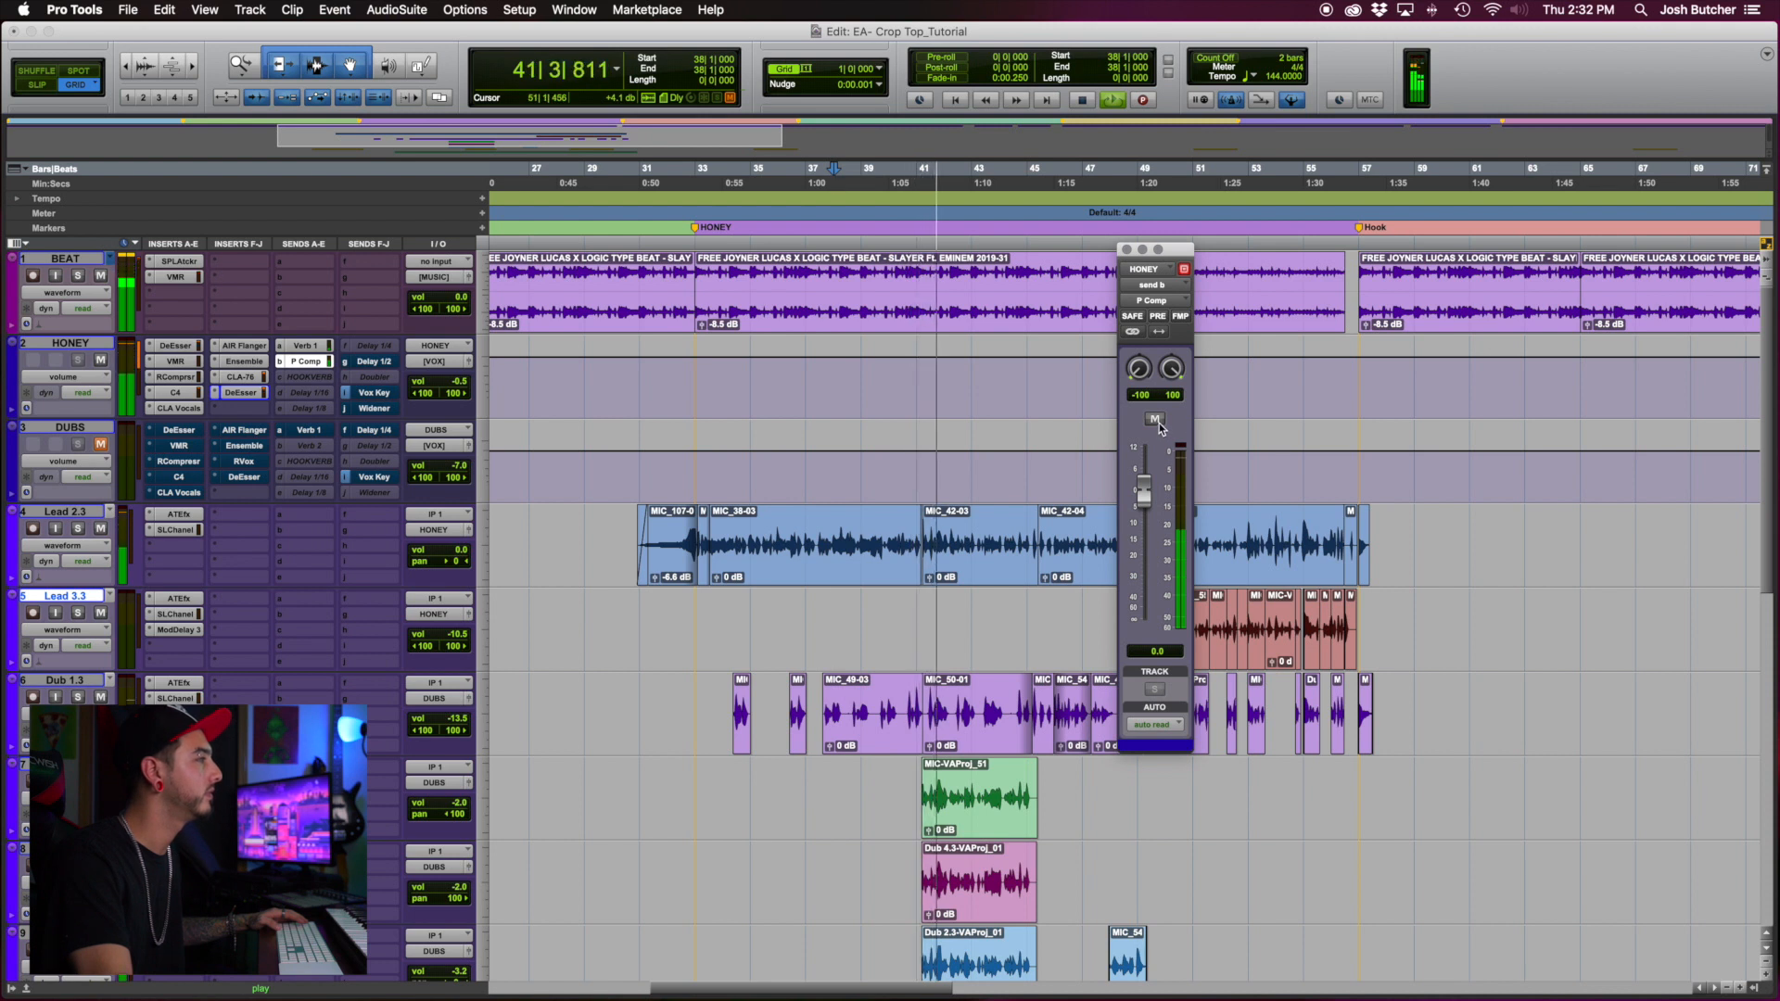
{"action": "left_click", "coordinate": [1156, 422]}
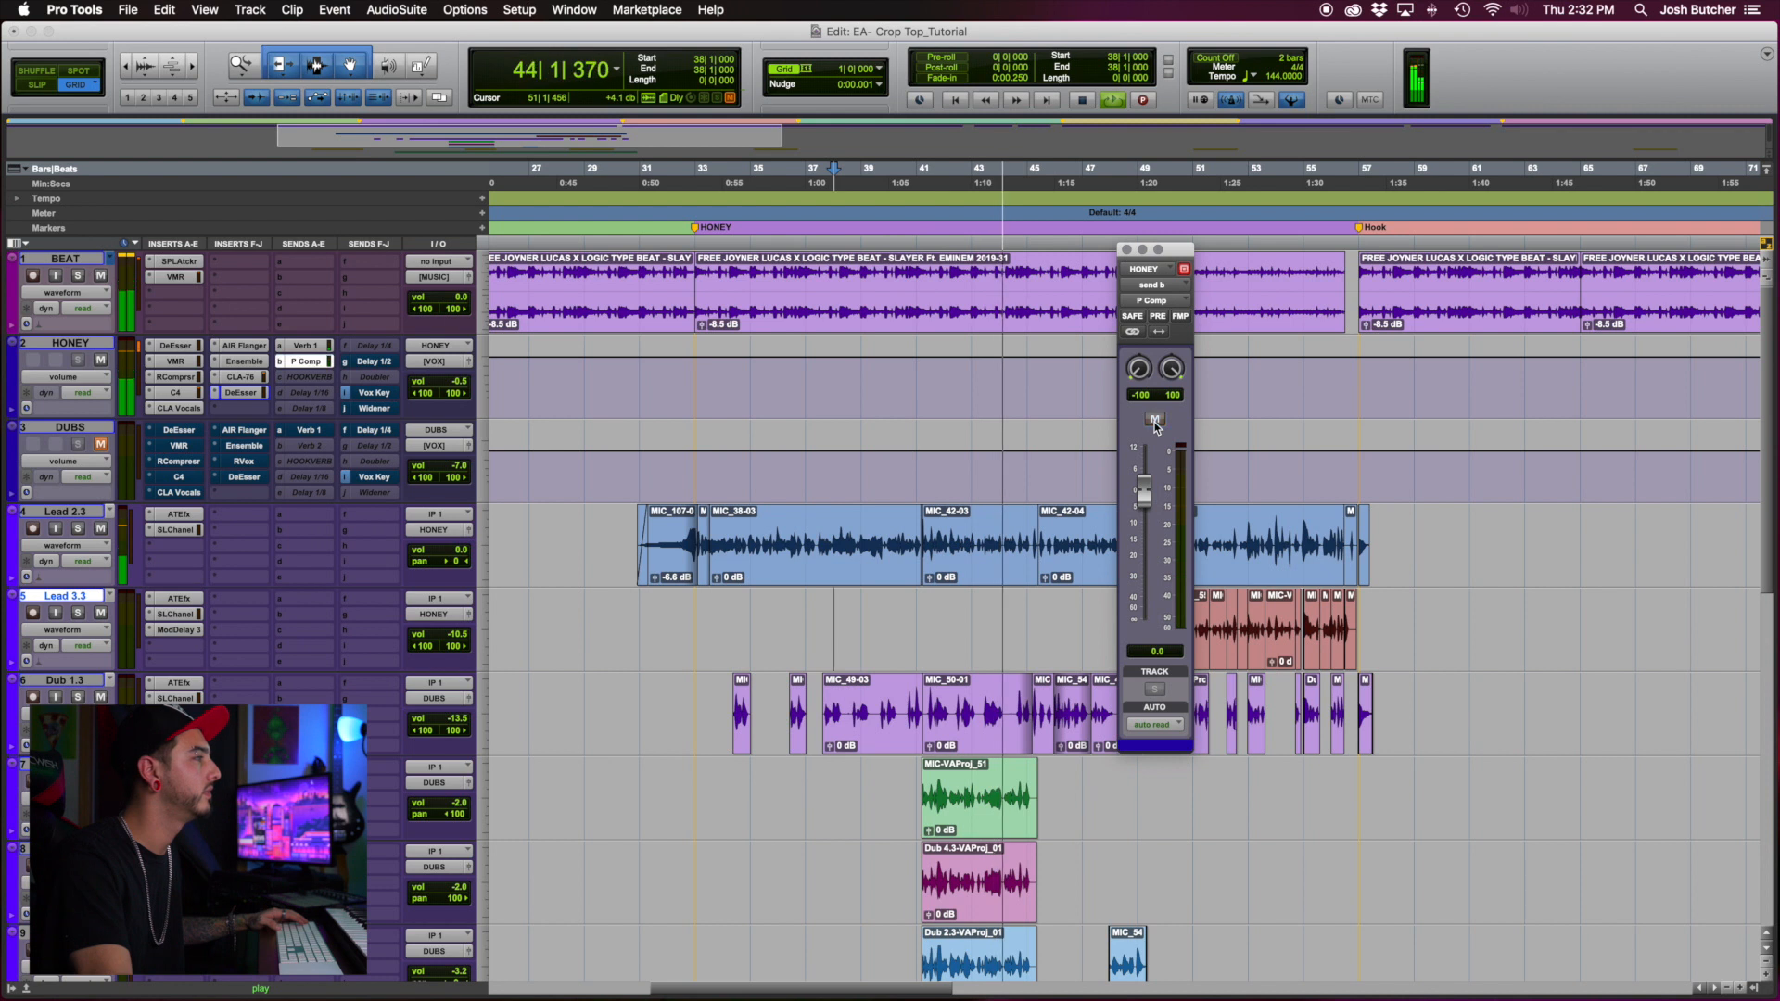
{"action": "left_click", "coordinate": [1155, 422]}
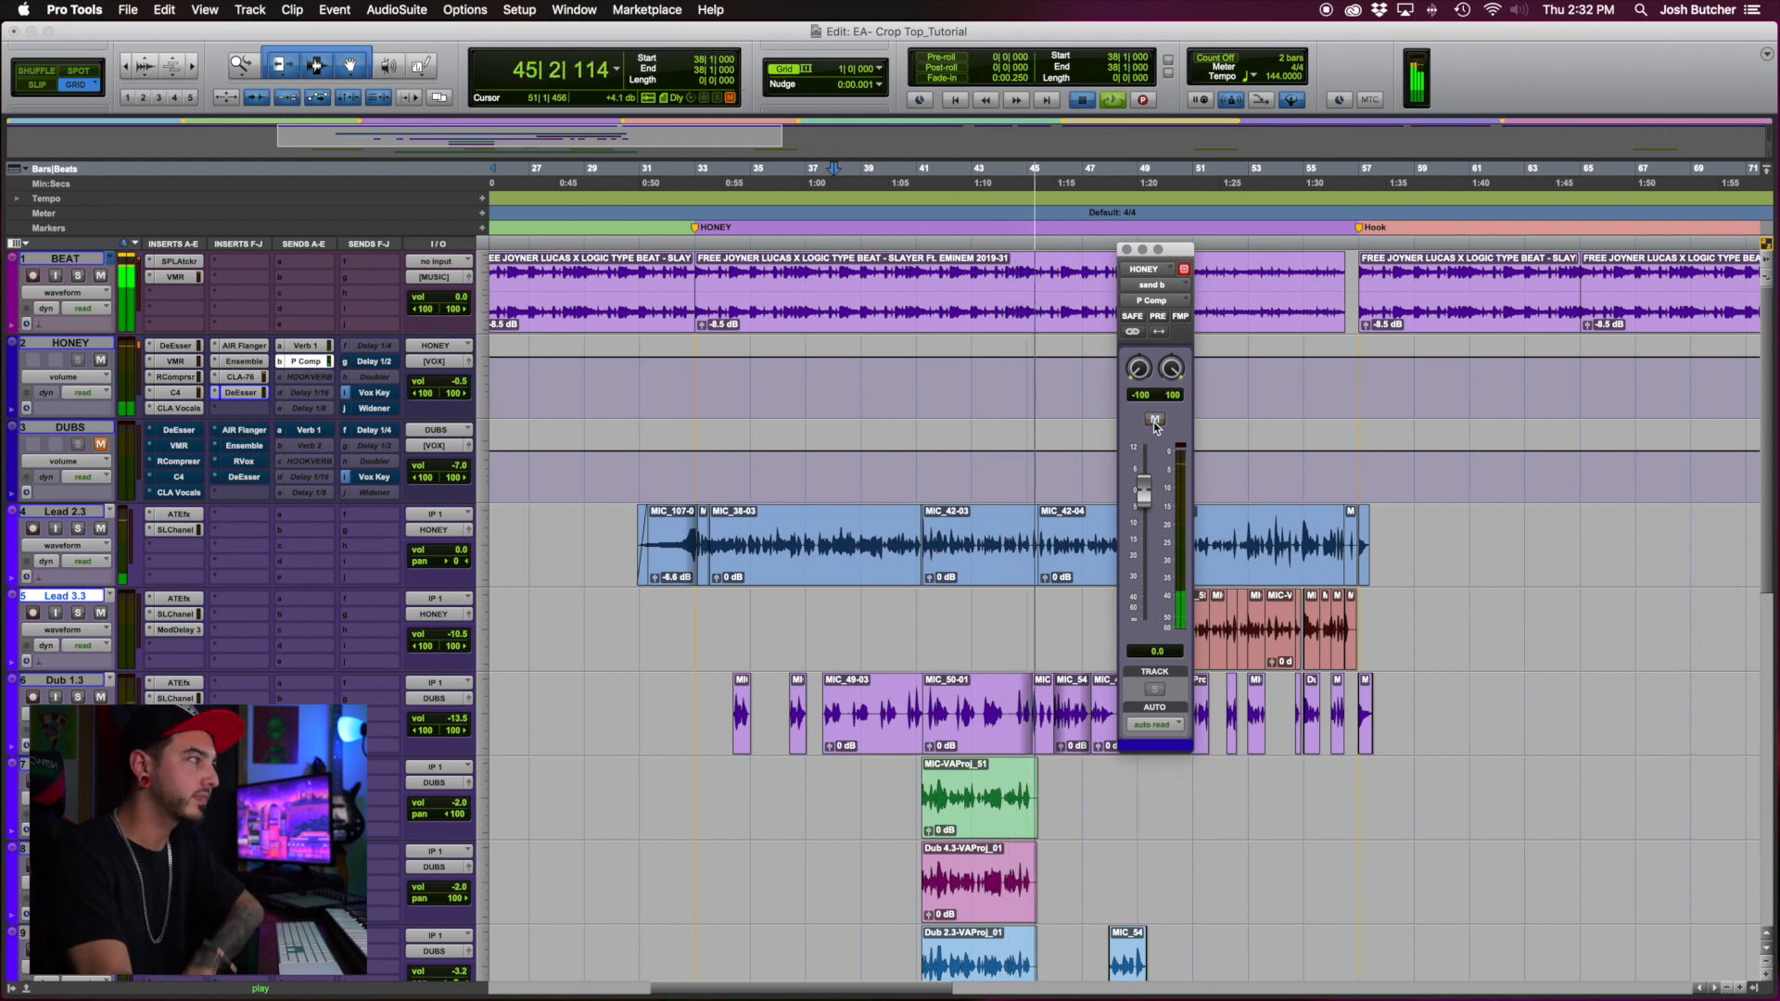
{"action": "key", "text": "space"}
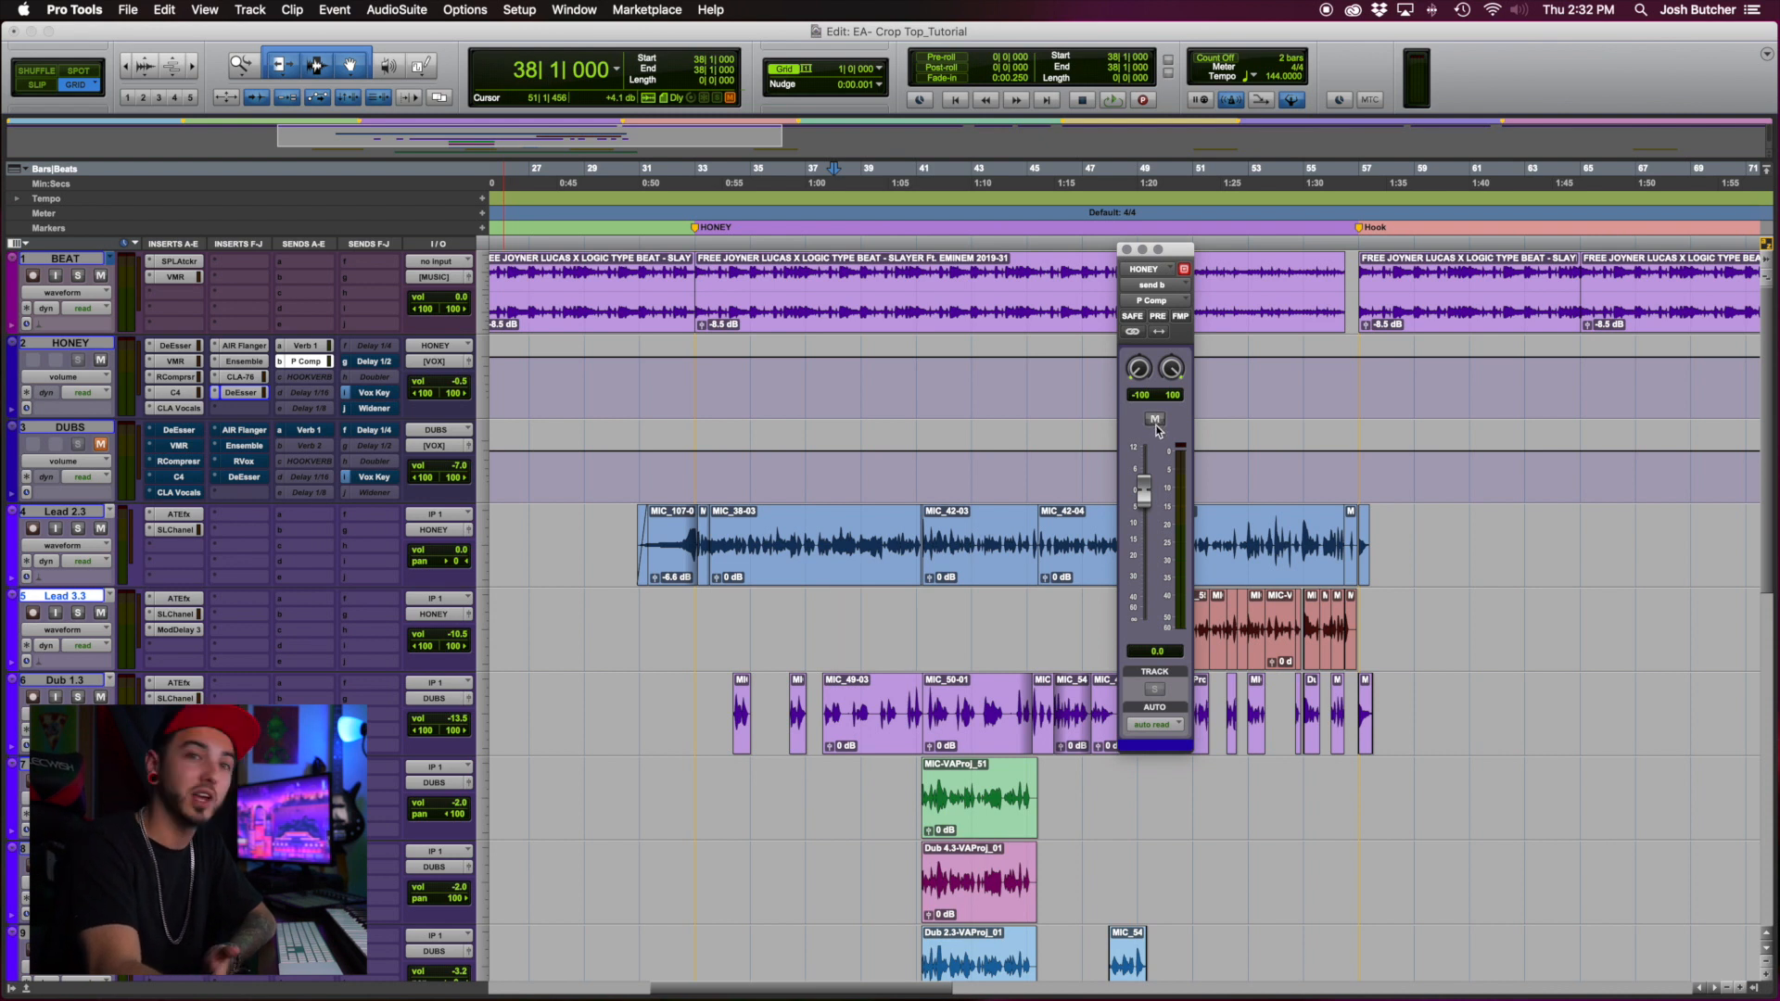
{"action": "left_click", "coordinate": [1128, 251]}
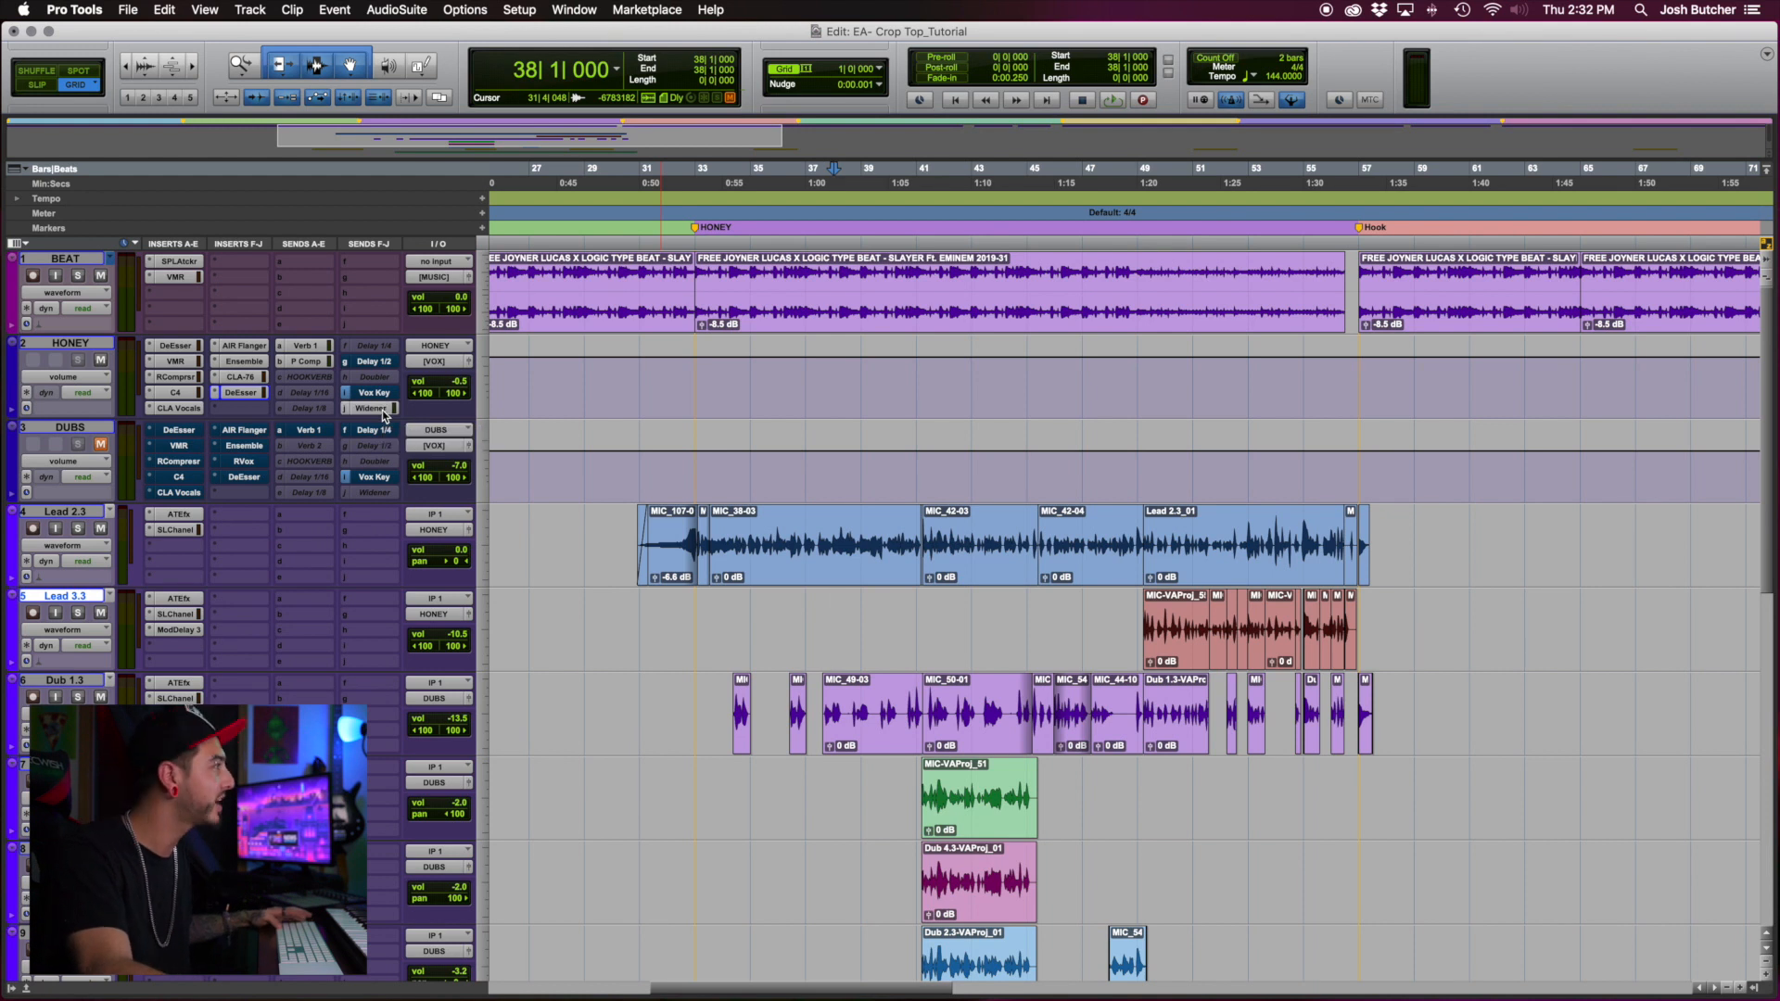
Open the Widener send and the CLA Vocals plug-in on the HONEY bus, moving the plug-in window clear of the send fader
{"action": "left_click", "coordinate": [381, 409]}
{"action": "left_click", "coordinate": [198, 409]}
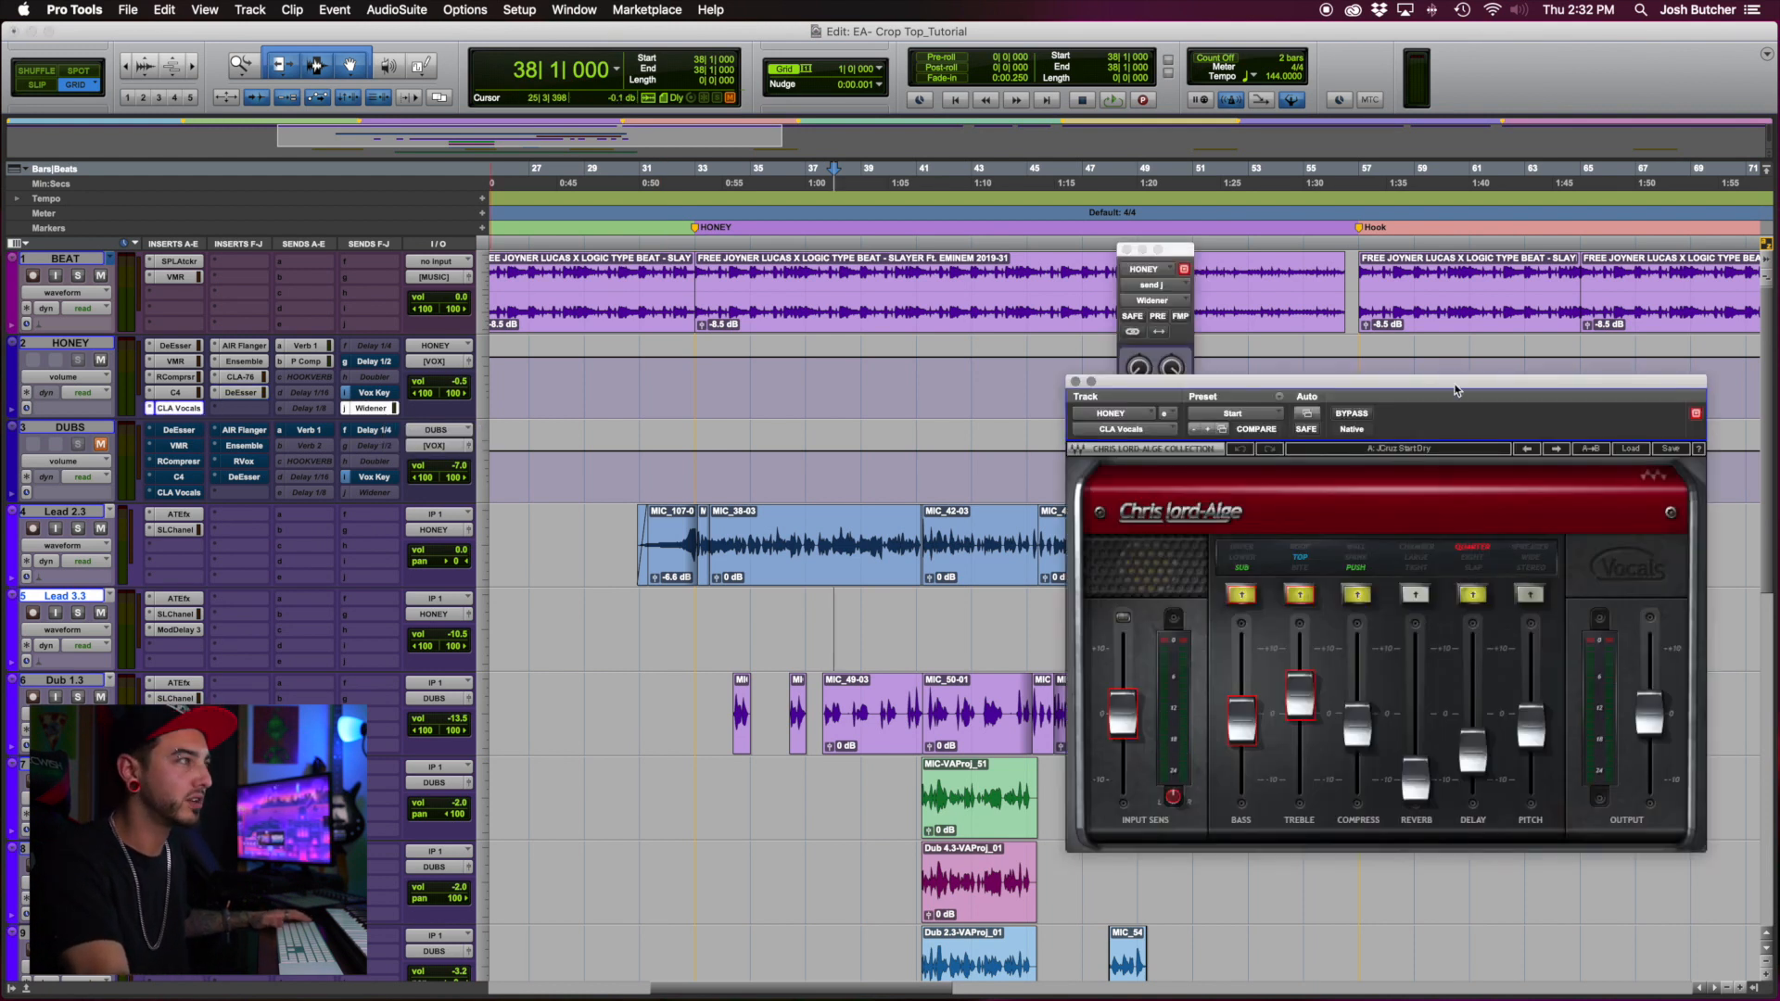
{"action": "left_click_drag", "start_coordinate": [1456, 390], "coordinate": [787, 307]}
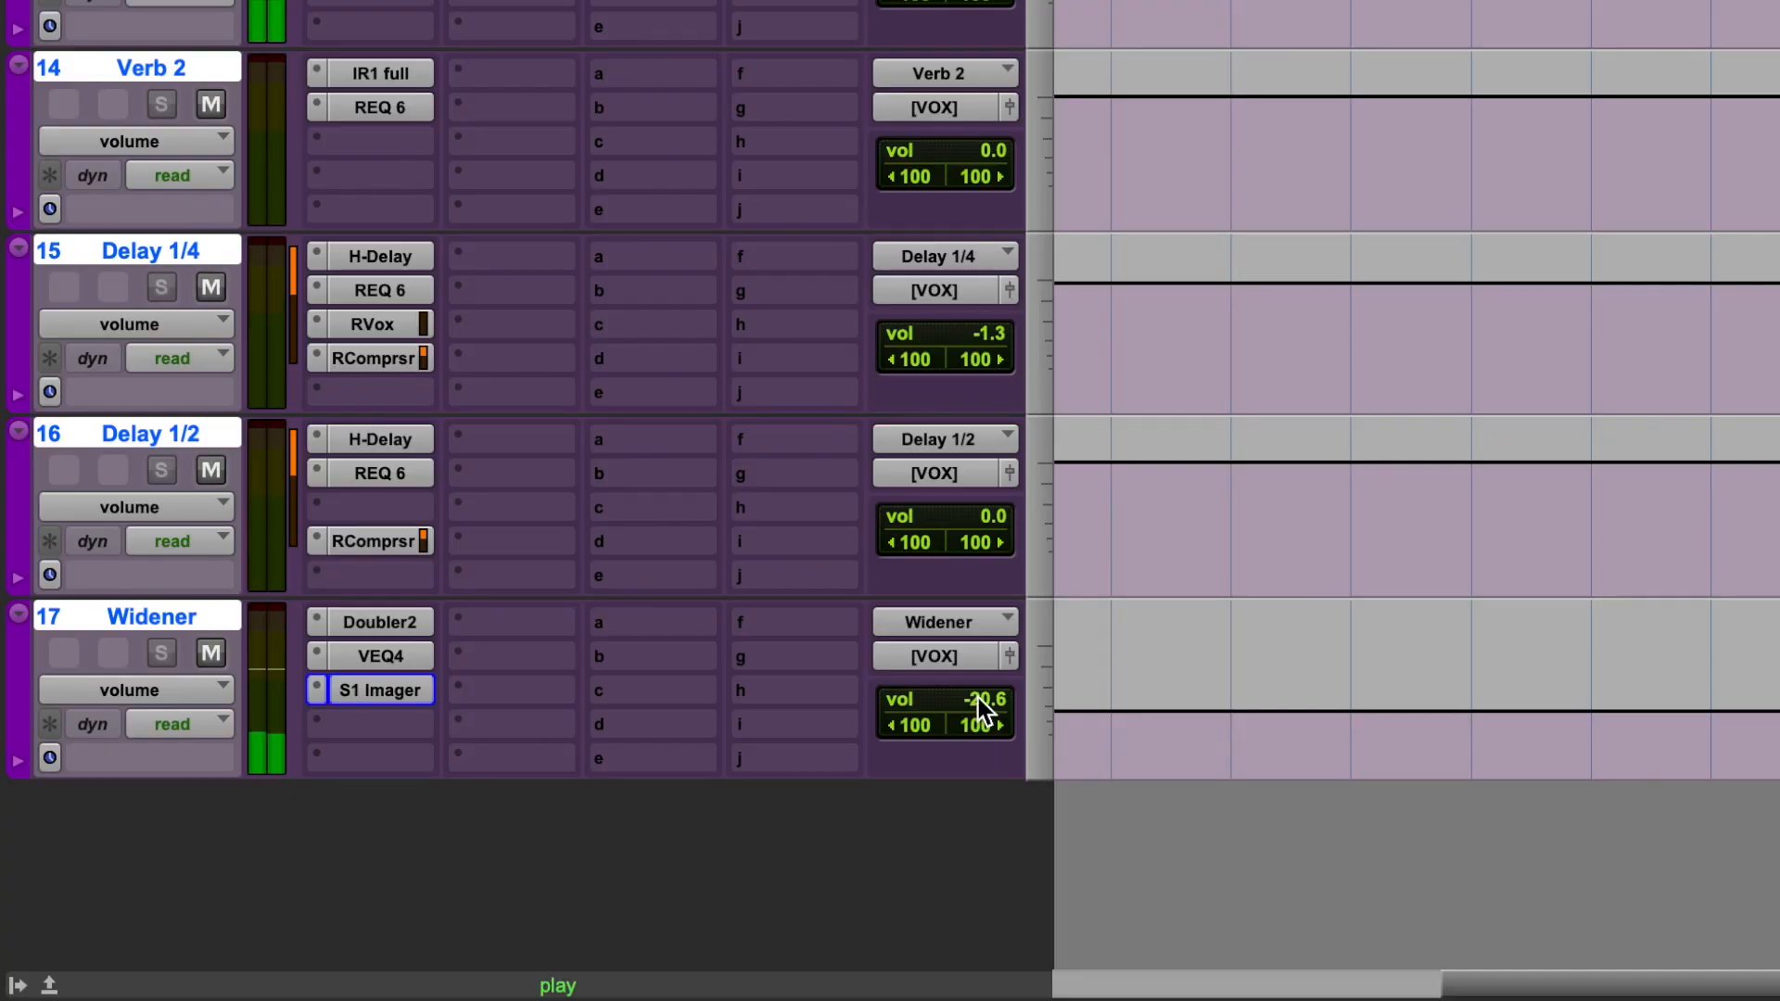
Audition the Widener track's volume during playback and inspect its Doubler2, VEQ4 and S1 Imager plug-ins
{"action": "mouse_move", "coordinate": [977, 698]}
{"action": "left_mouse_down"}
{"action": "mouse_move", "coordinate": [980, 660]}
{"action": "mouse_move", "coordinate": [981, 693]}
{"action": "left_mouse_up"}
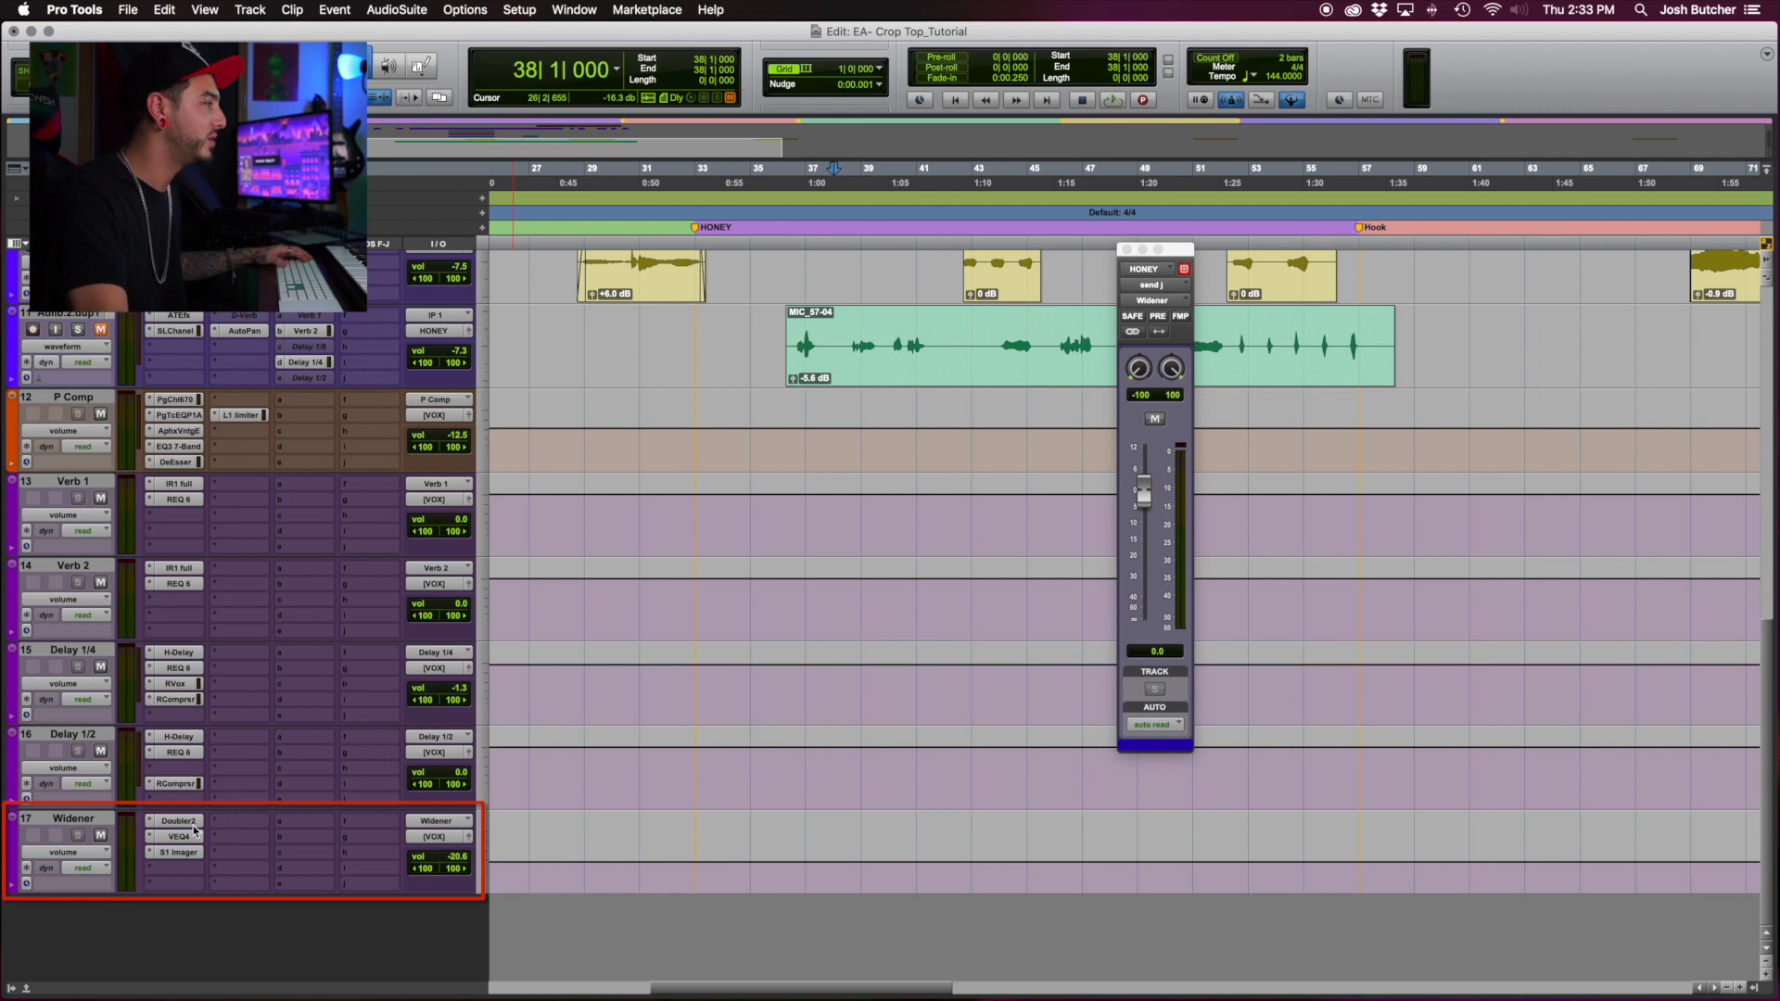
{"action": "left_click", "coordinate": [179, 822]}
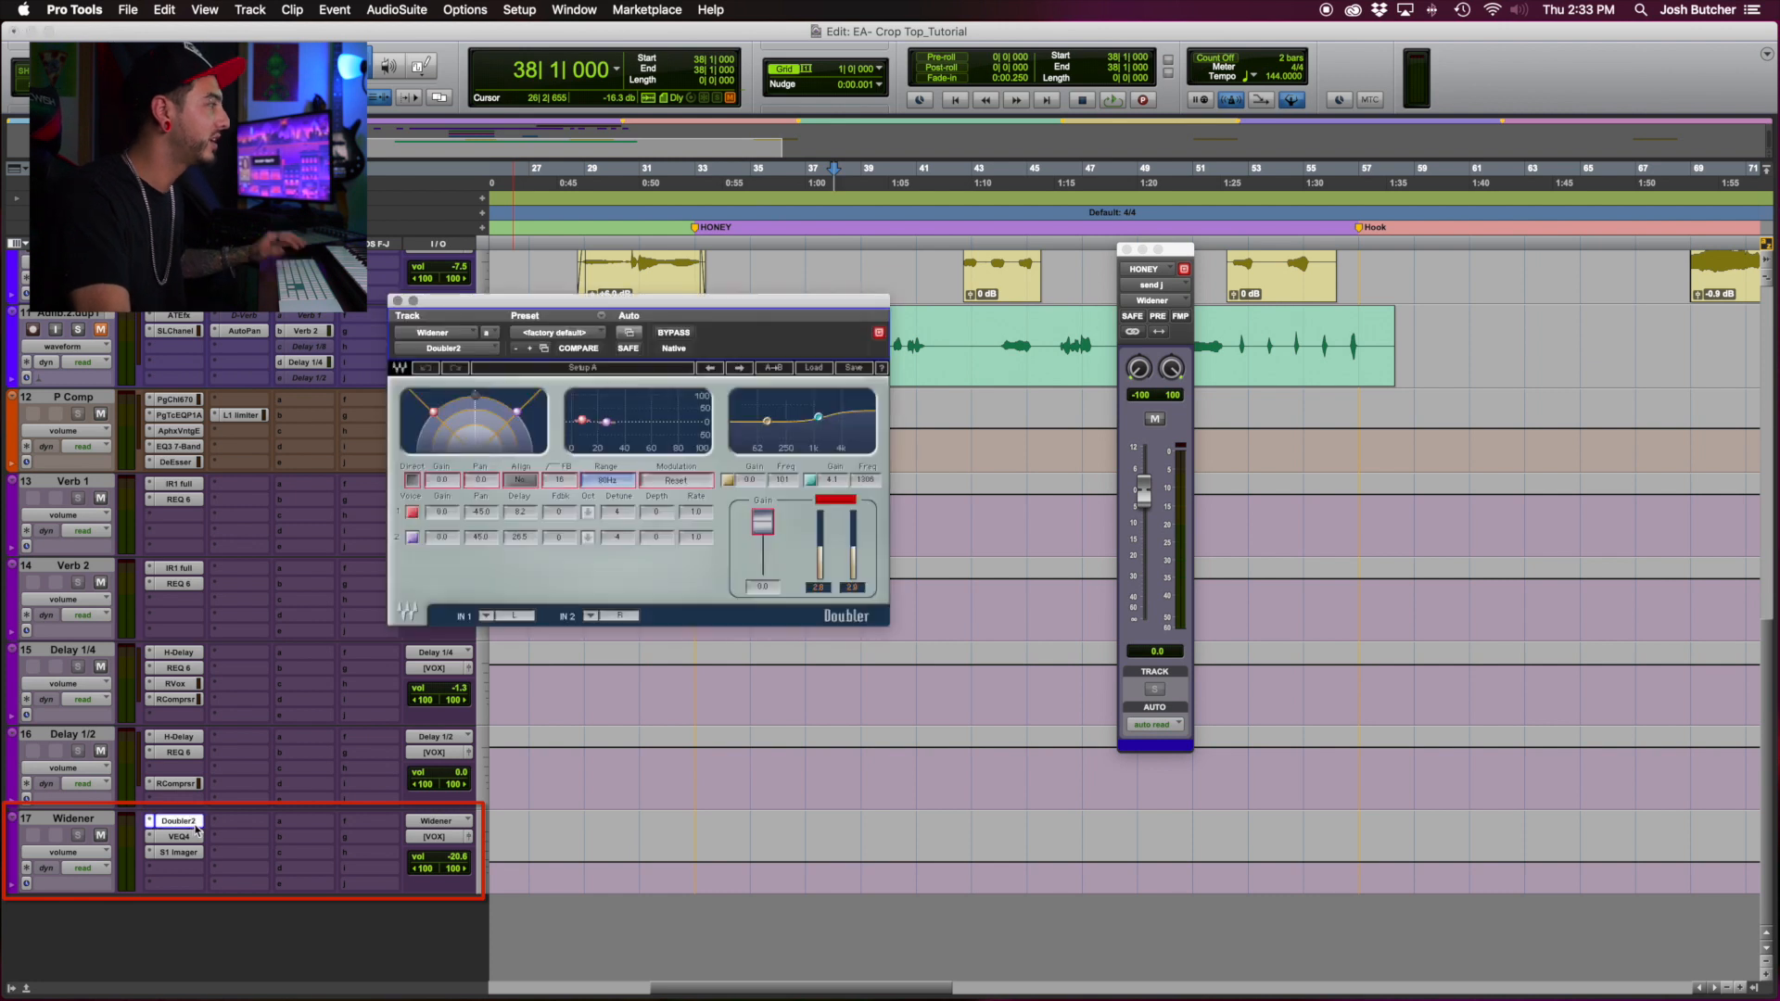
{"action": "left_click_drag", "start_coordinate": [560, 309], "coordinate": [791, 401]}
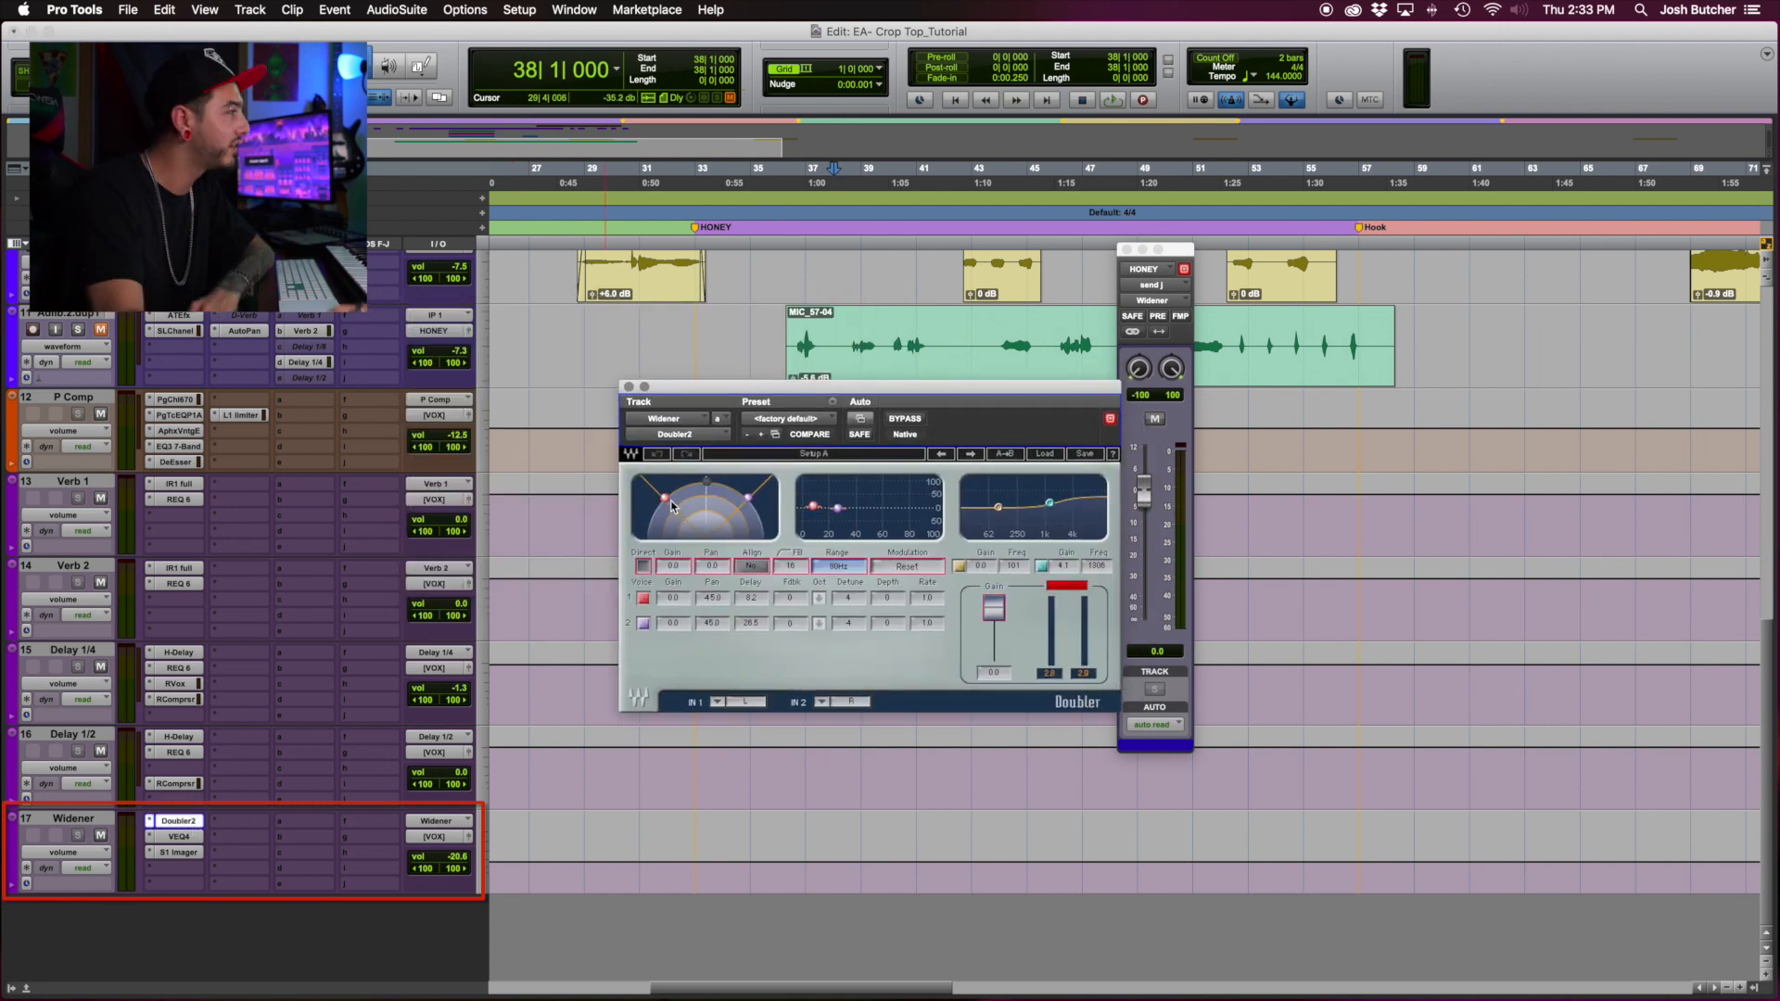
{"action": "left_click", "coordinate": [177, 837]}
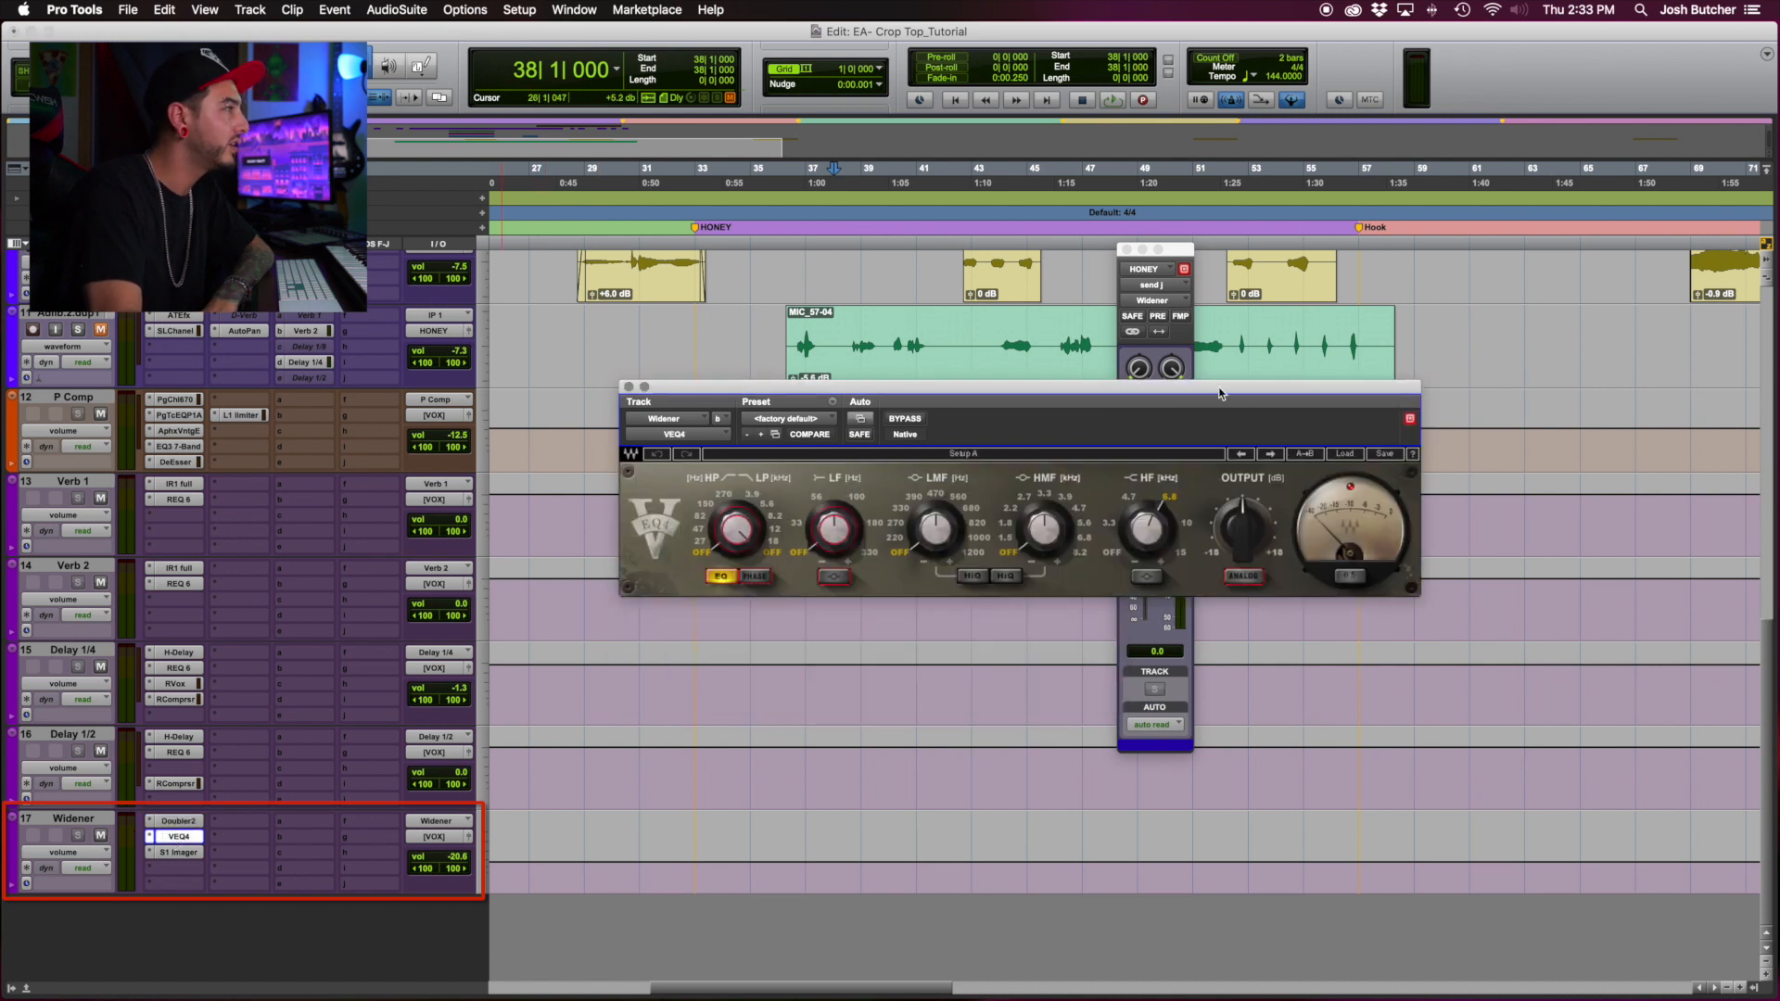
{"action": "left_click_drag", "start_coordinate": [1168, 394], "coordinate": [955, 388]}
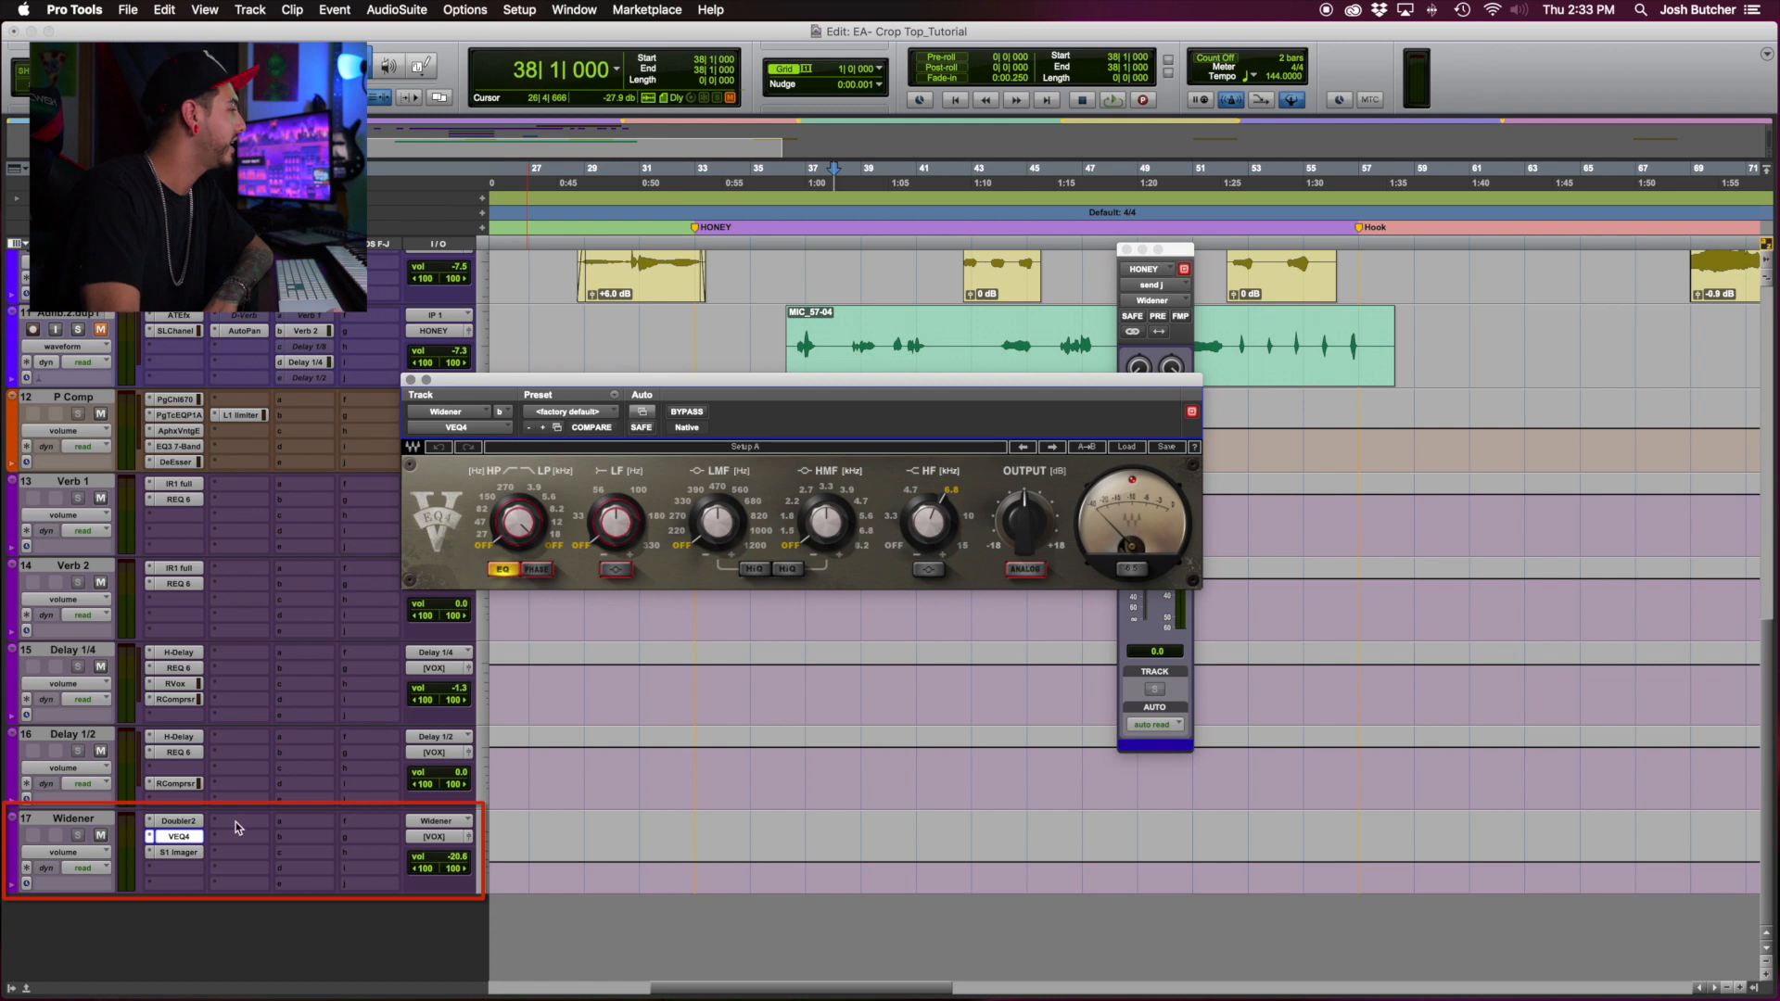
{"action": "left_click", "coordinate": [179, 853]}
{"action": "left_click_drag", "start_coordinate": [593, 399], "coordinate": [805, 349]}
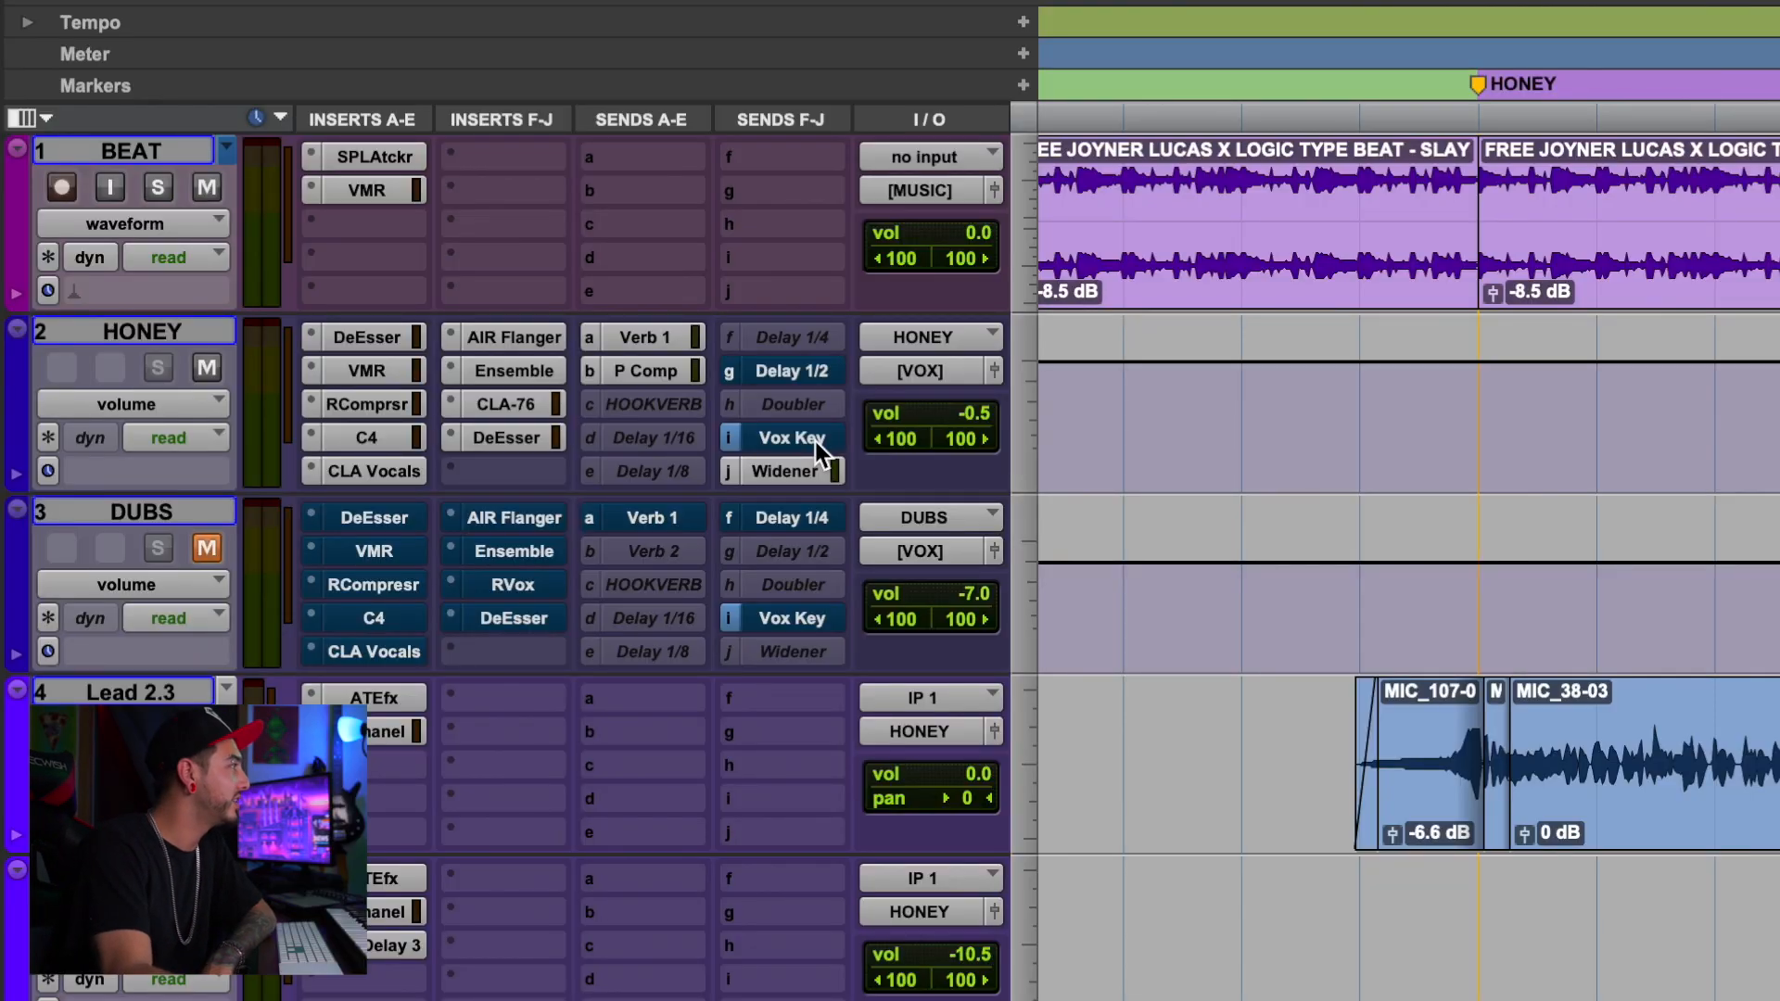
Enable and open the Vox Key send on HONEY, and inspect the RCompressor keyed from it on the Delay 1/4 track
{"action": "left_click", "coordinate": [815, 441]}
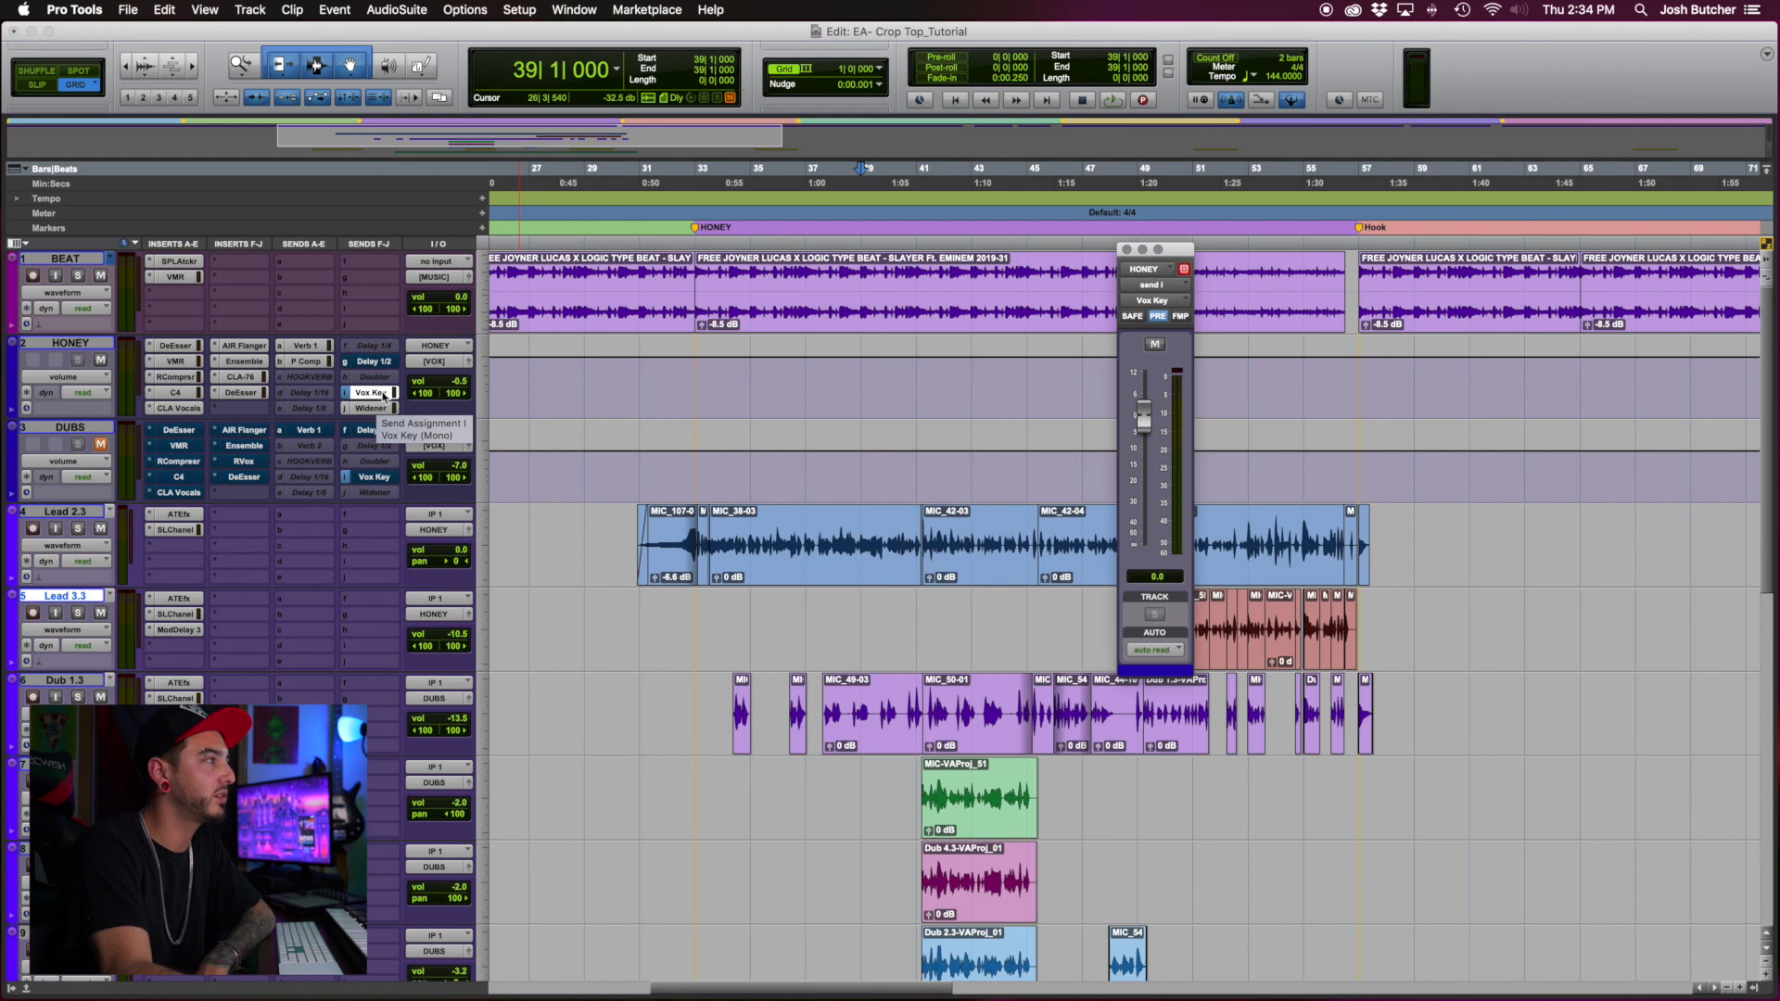
{"action": "scroll", "coordinate": [202, 697], "scroll_direction": "down", "scroll_amount": 15}
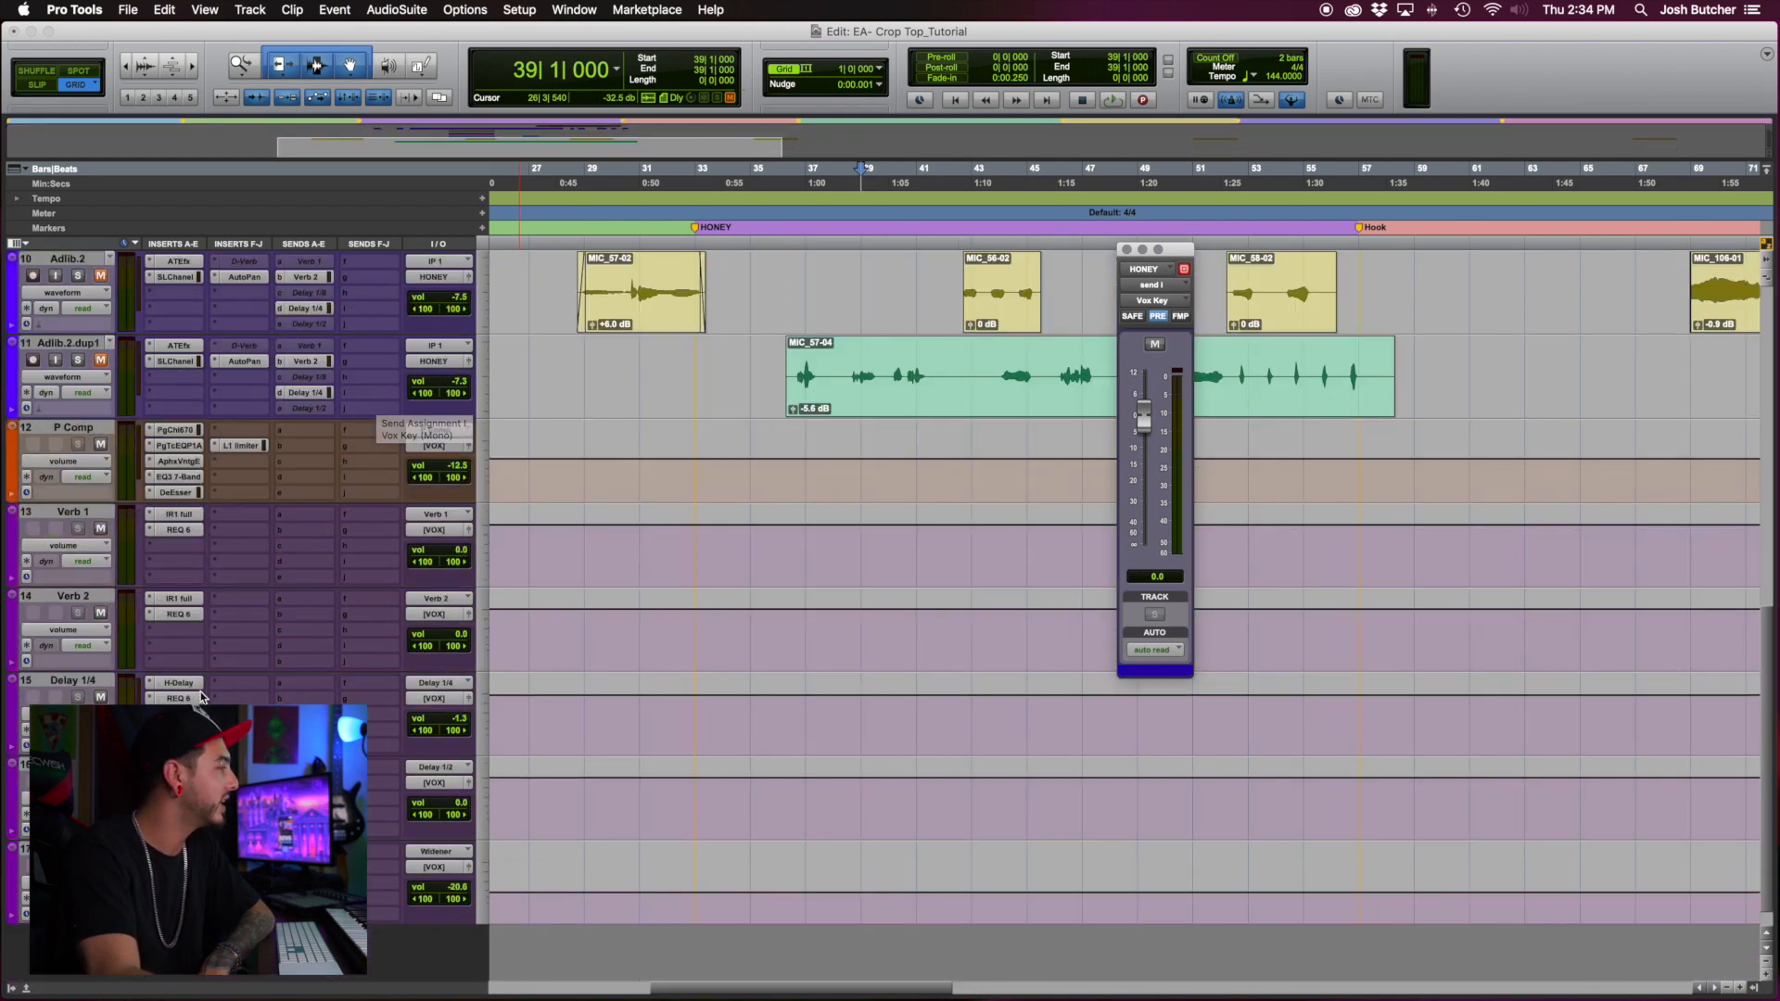
{"action": "scroll", "coordinate": [202, 698], "scroll_direction": "down", "scroll_amount": 1}
{"action": "left_click", "coordinate": [78, 654]}
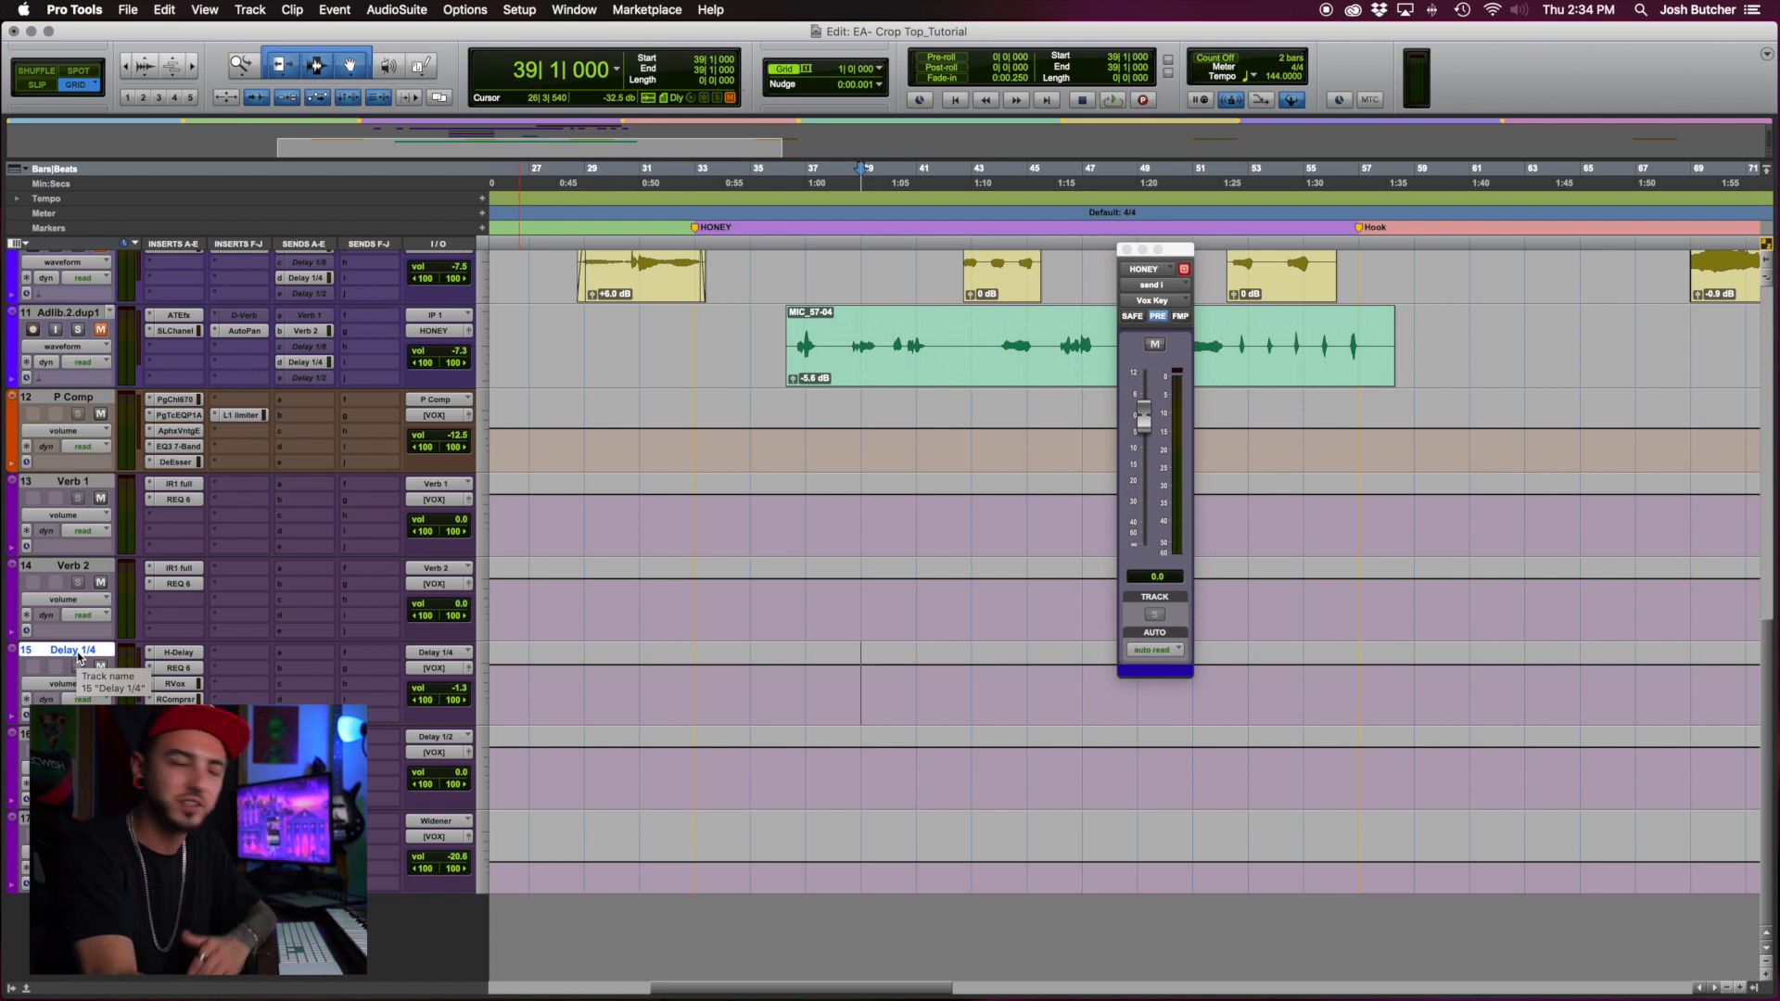
{"action": "left_click", "coordinate": [175, 700]}
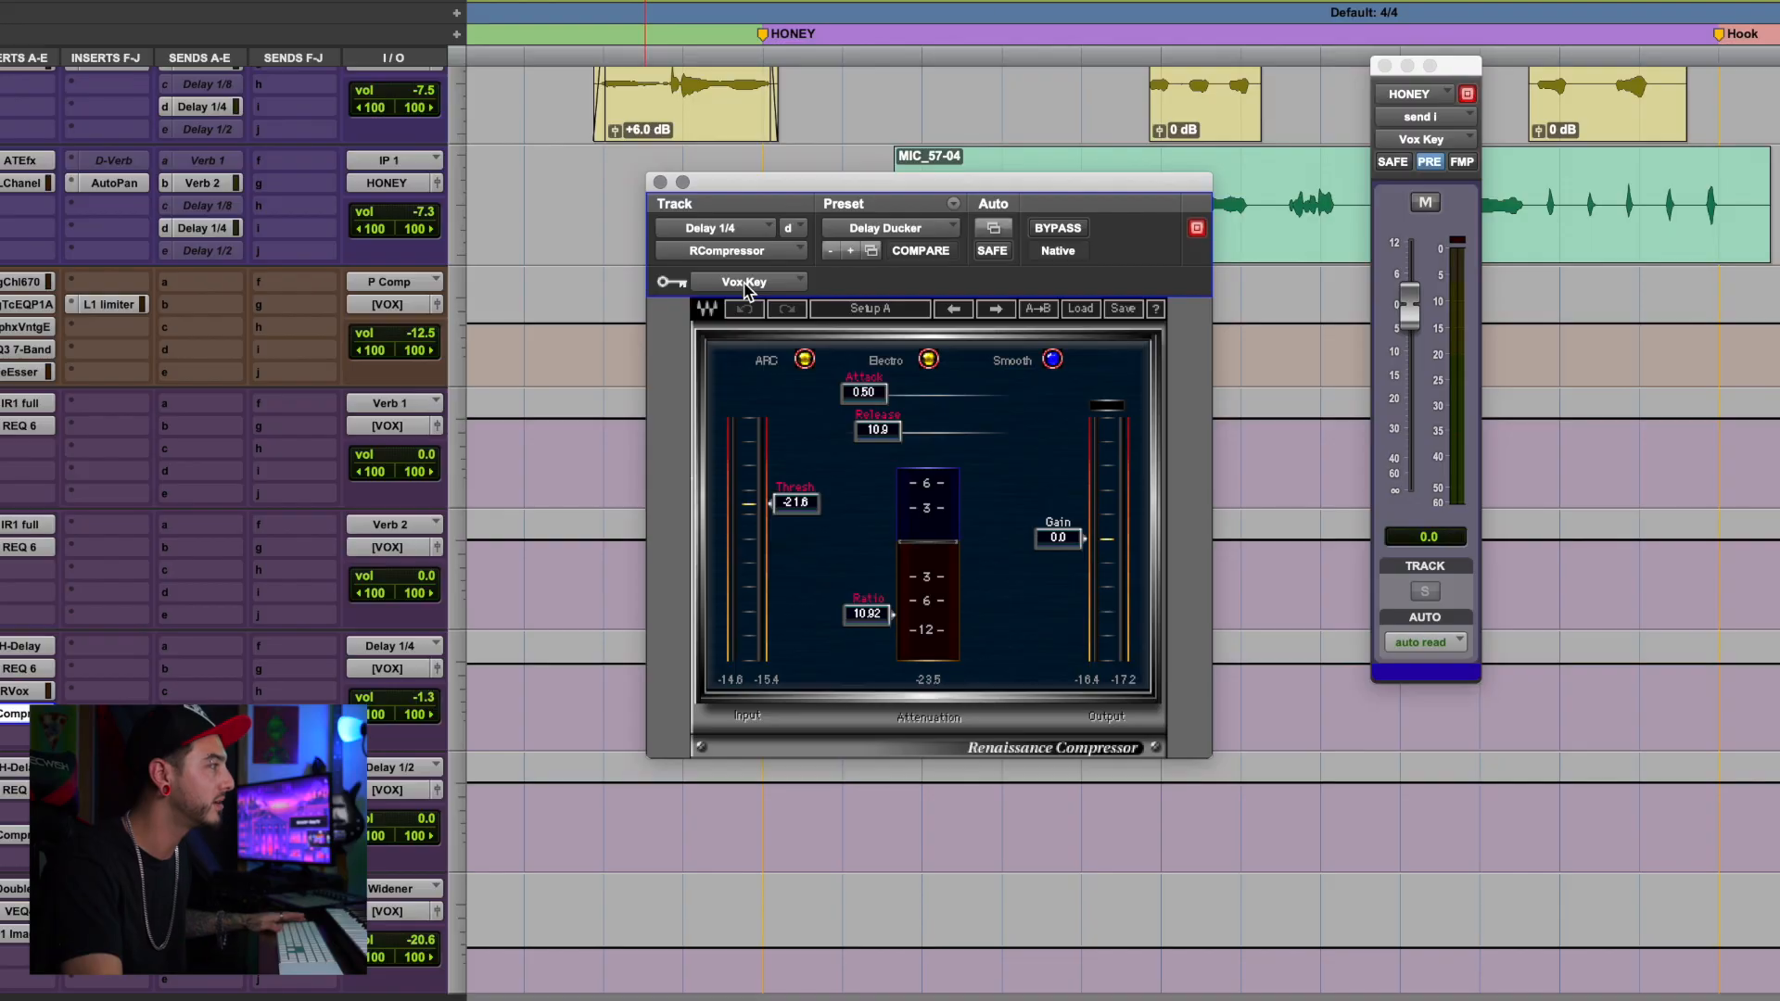
{"action": "key", "text": "space"}
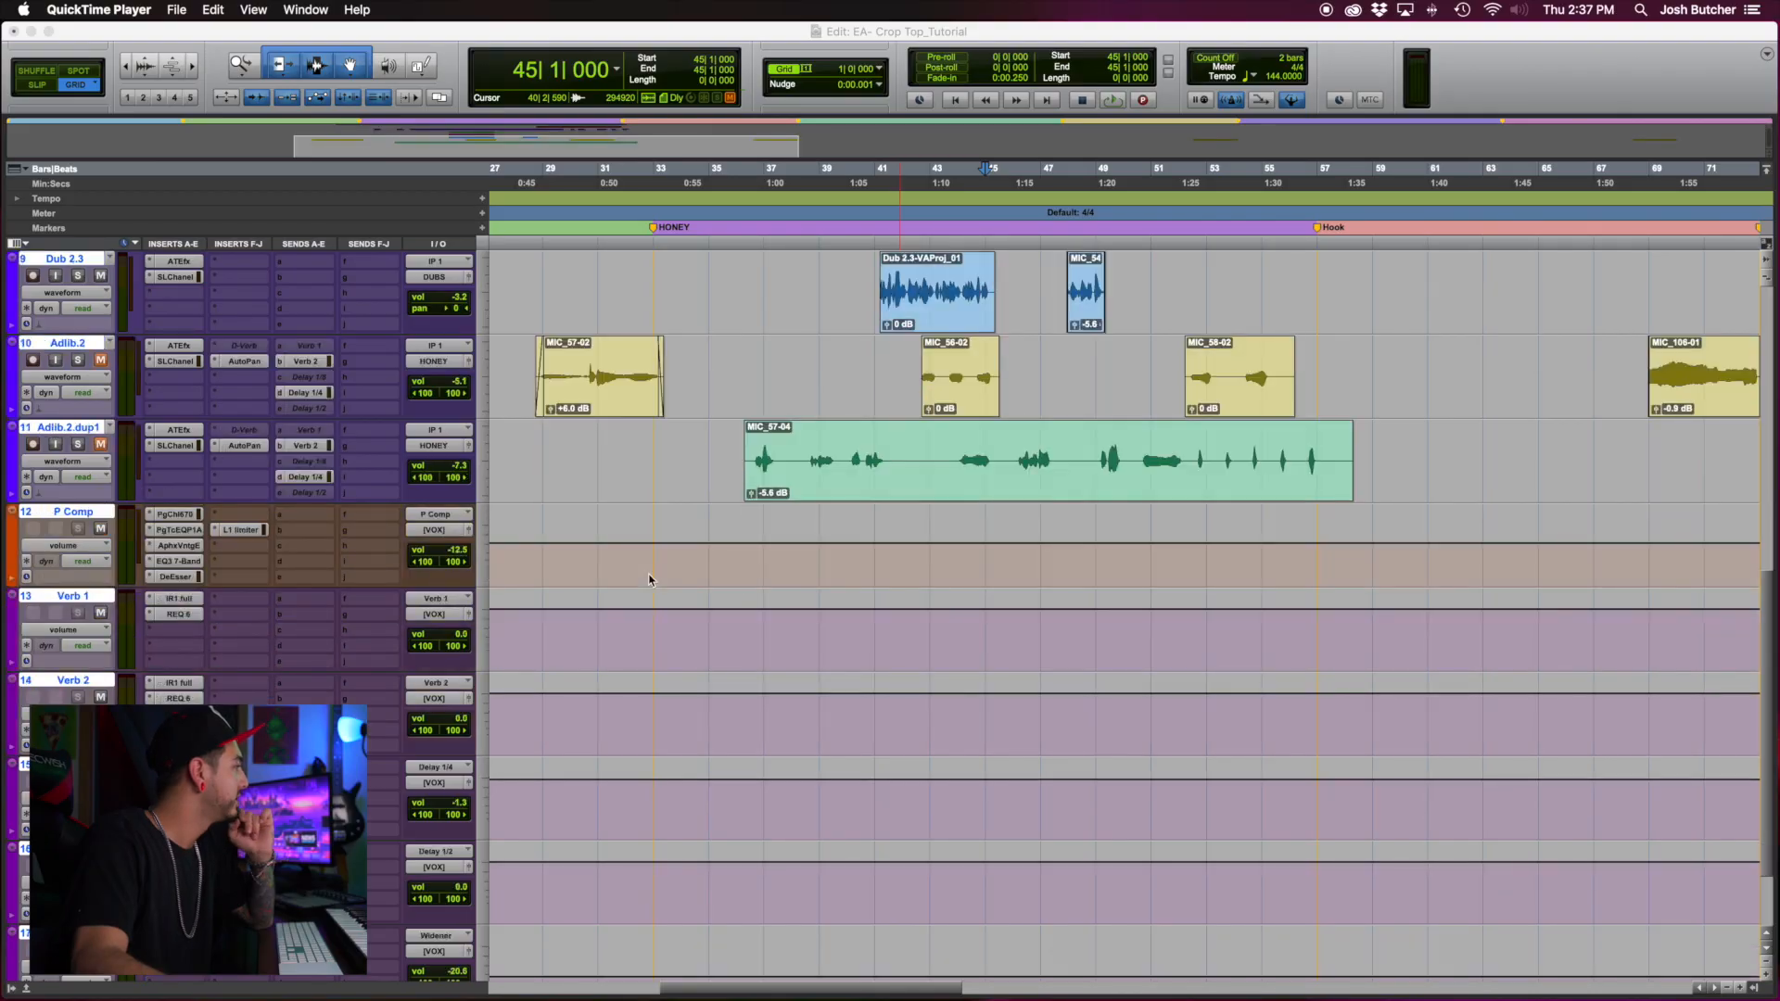
Inspect the IR1 reverbs on the Verb 1 and Verb 2 tracks with their windows apart, and close both
{"action": "scroll", "coordinate": [649, 579], "scroll_direction": "down", "scroll_amount": 3}
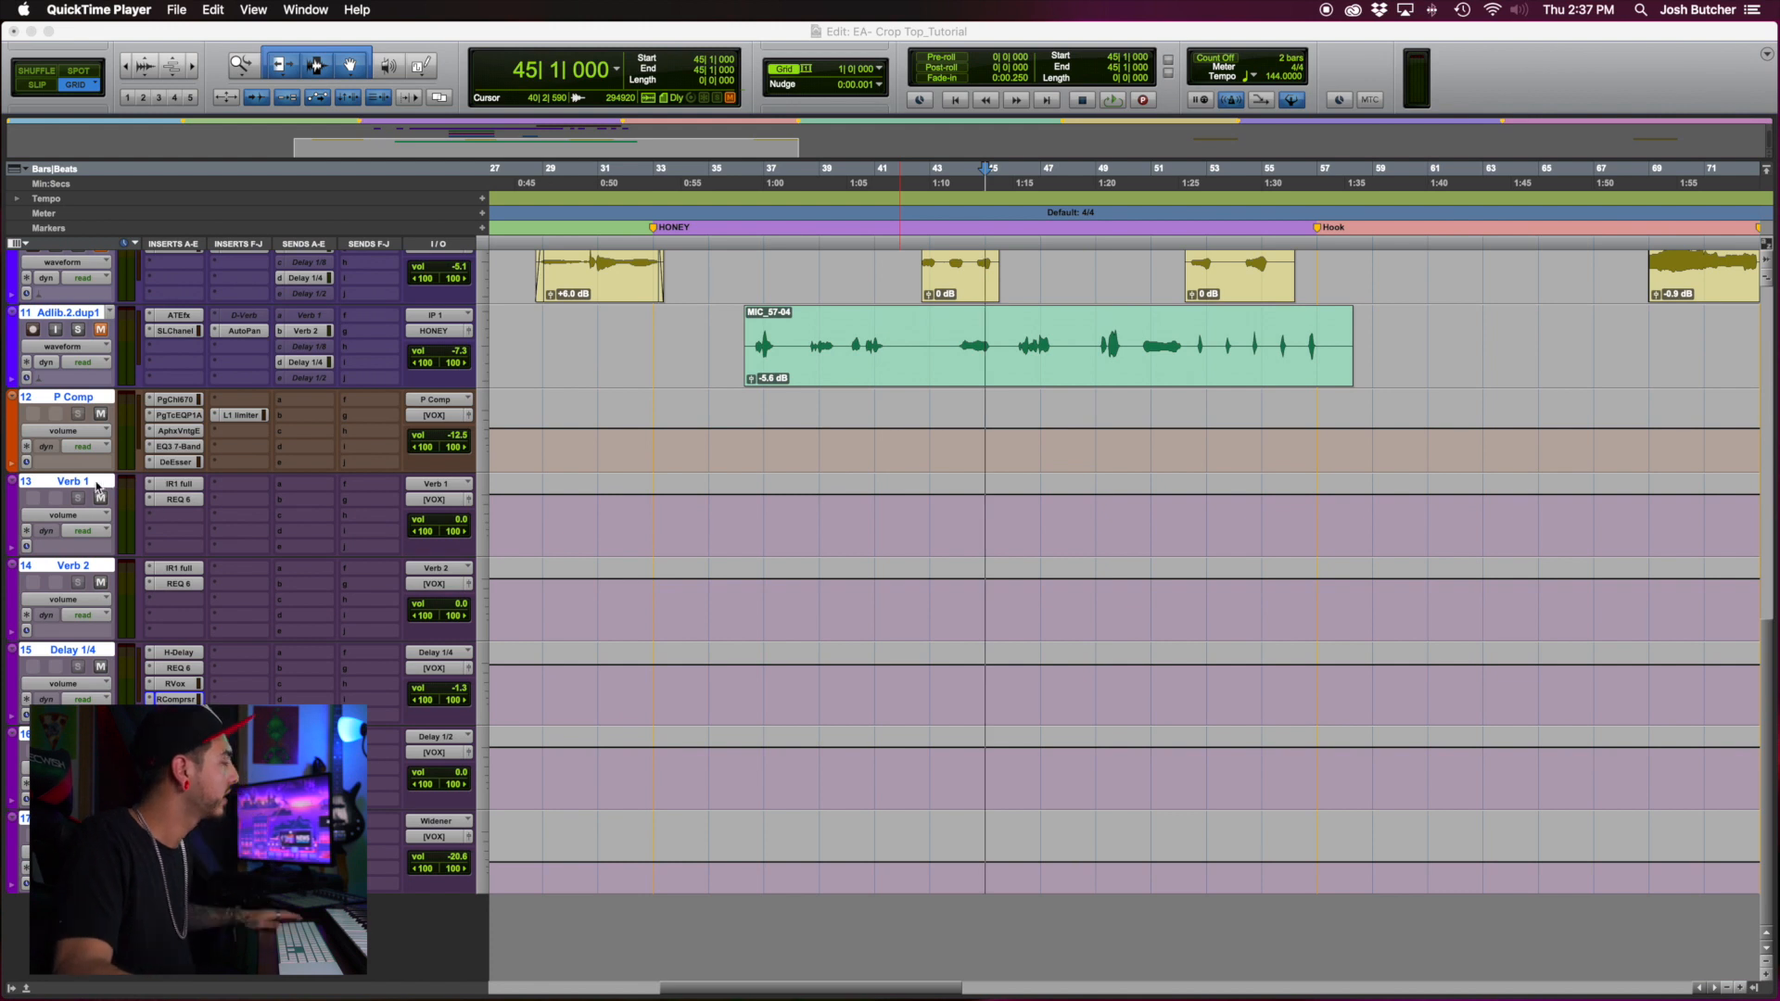
{"action": "left_click", "coordinate": [96, 484]}
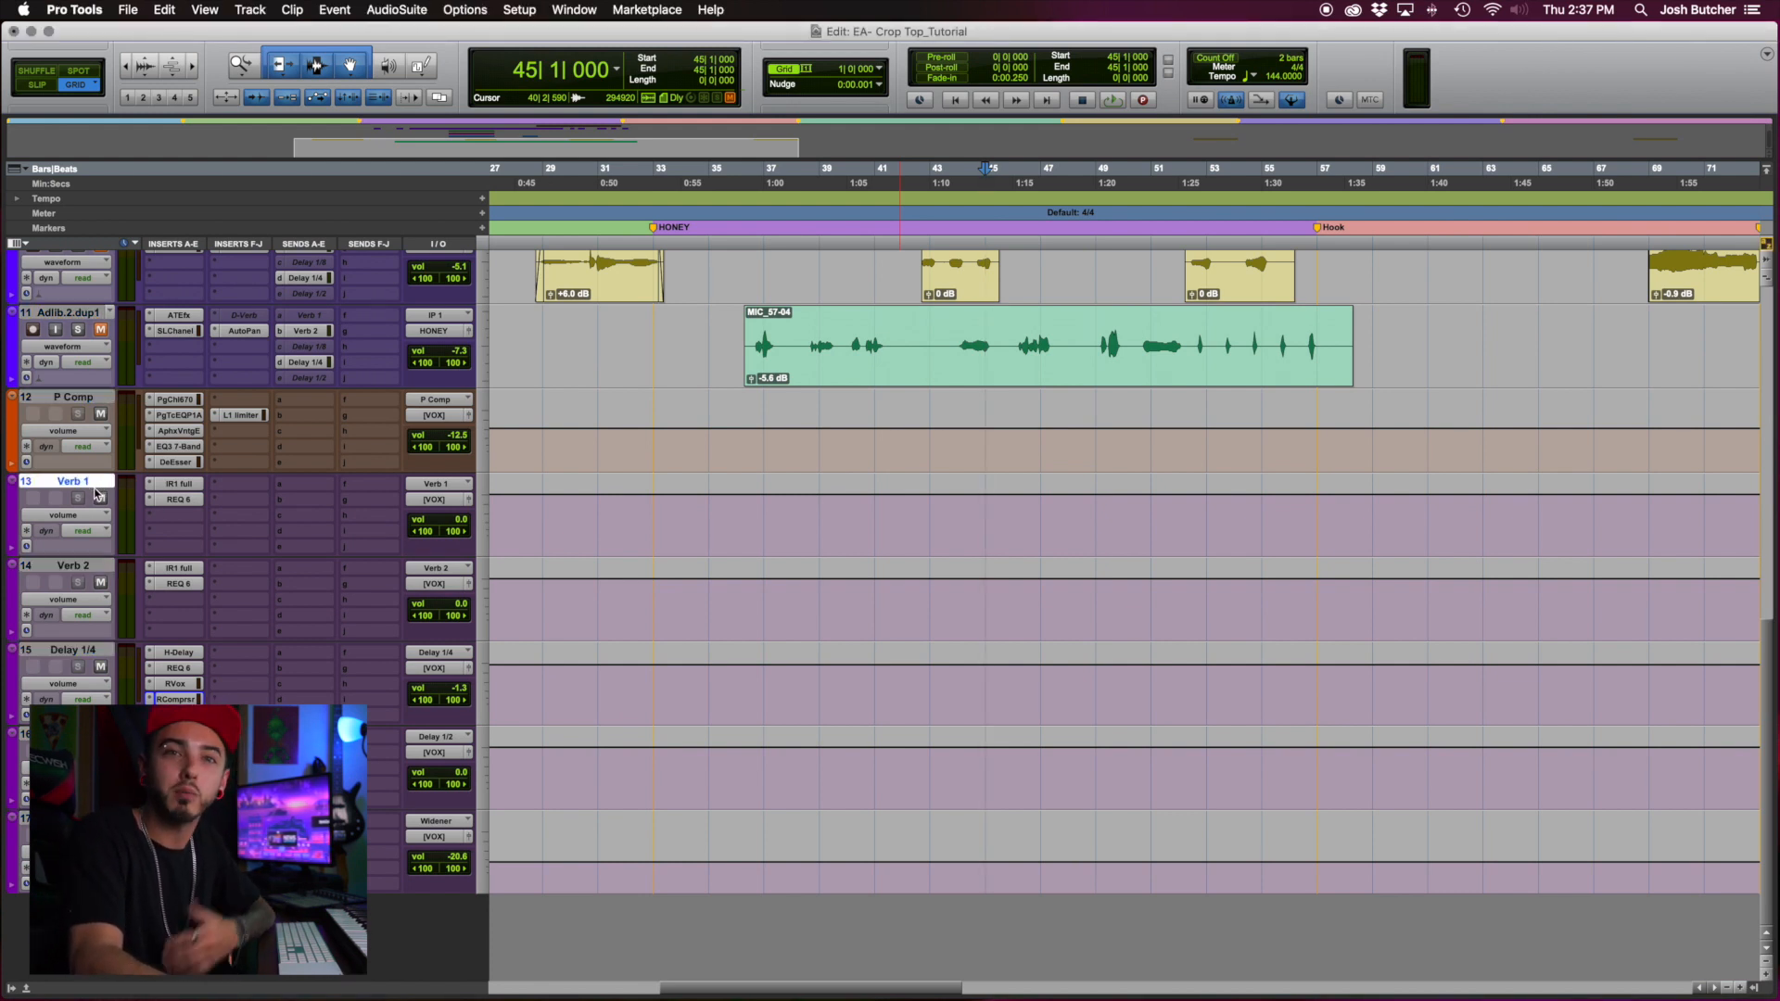
{"action": "left_click", "coordinate": [70, 574]}
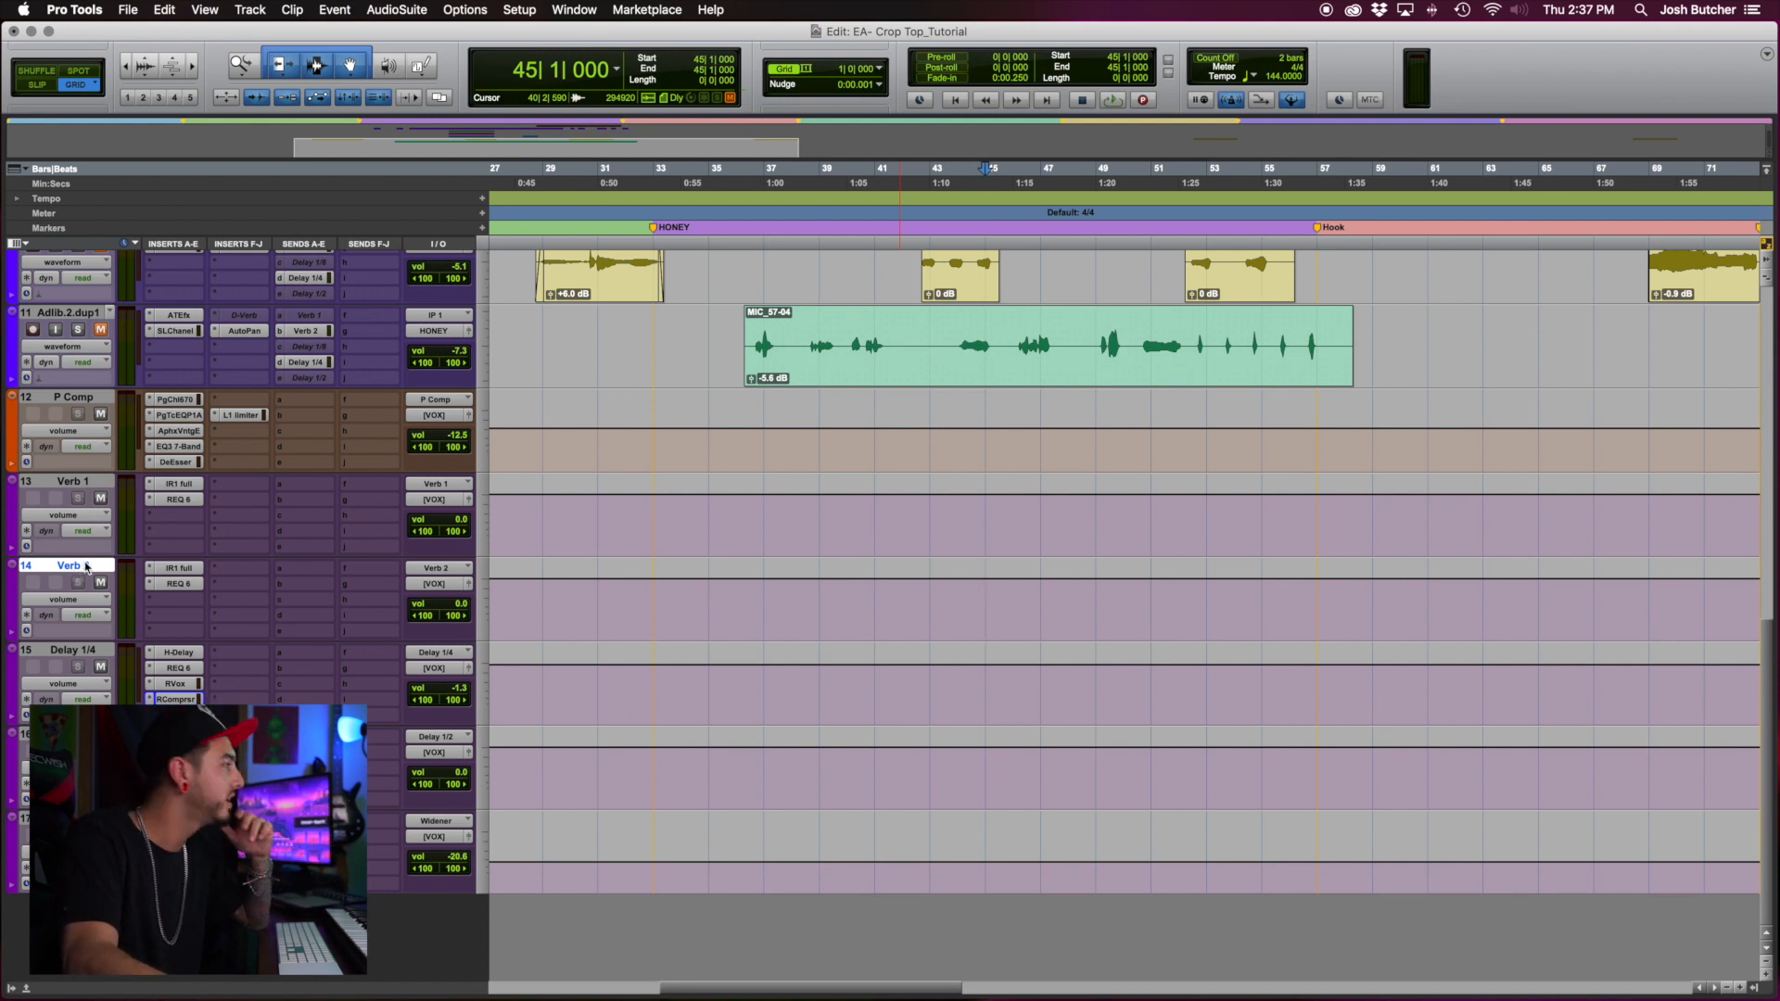
{"action": "left_click", "coordinate": [184, 485]}
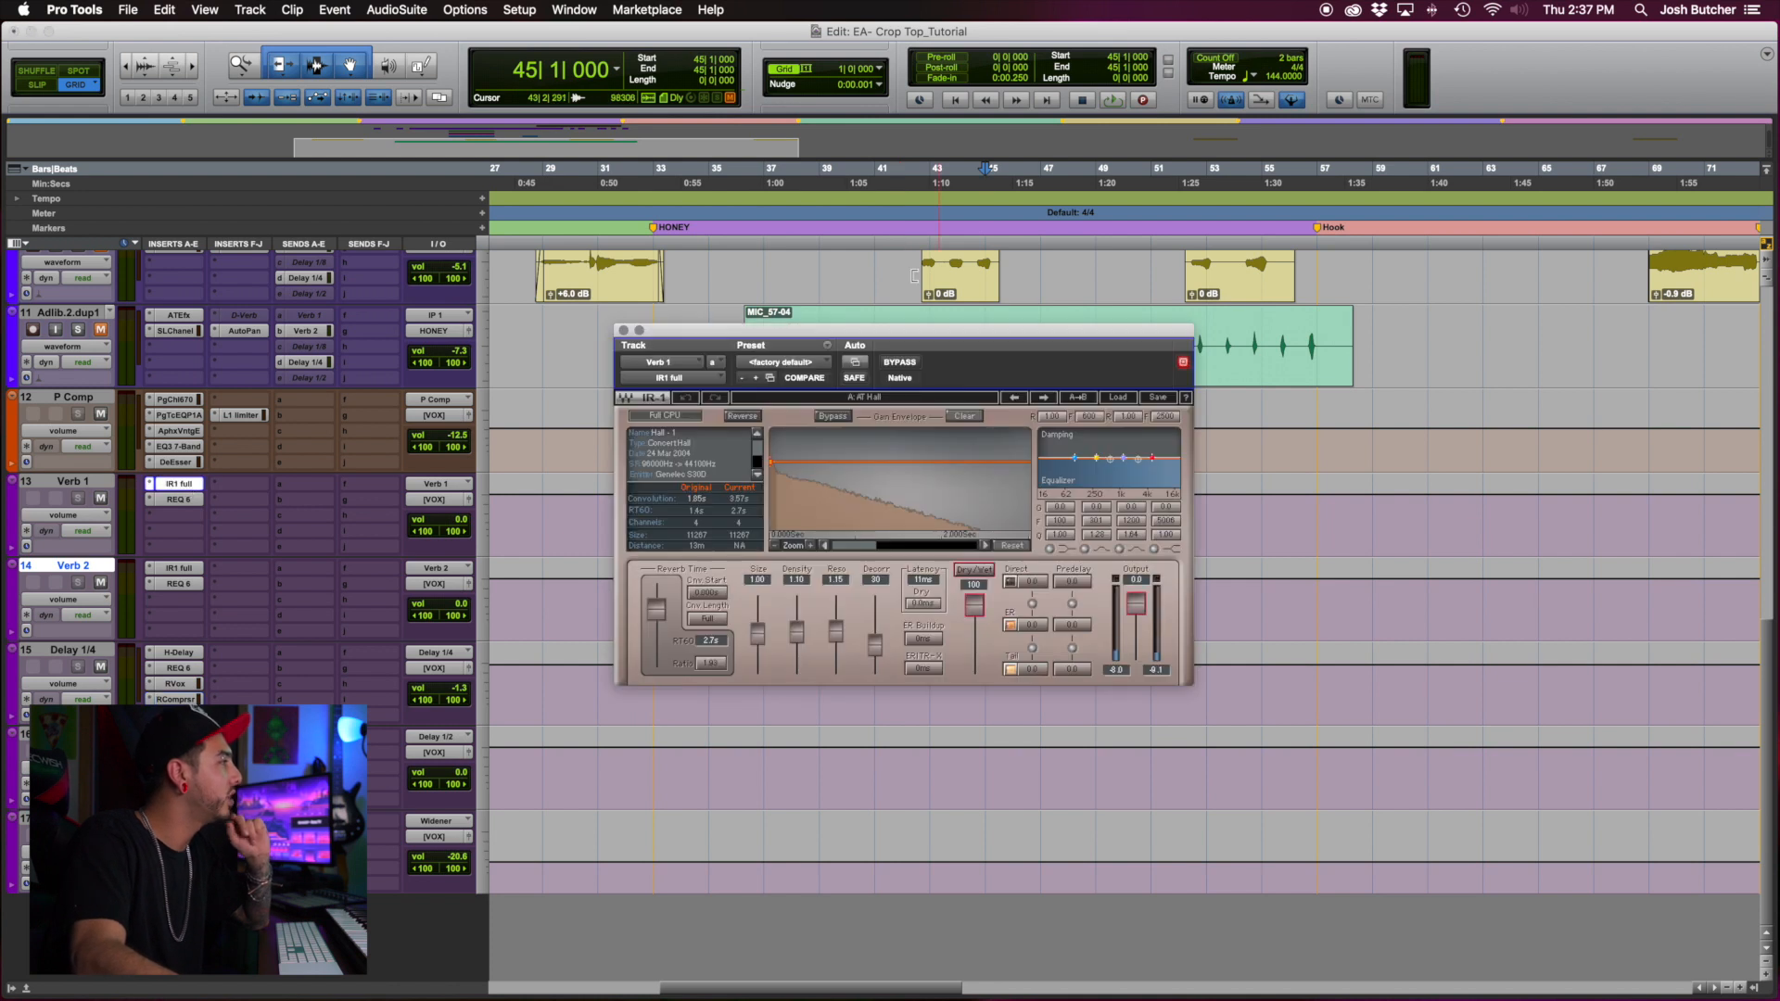
{"action": "left_click_drag", "start_coordinate": [803, 334], "coordinate": [981, 311]}
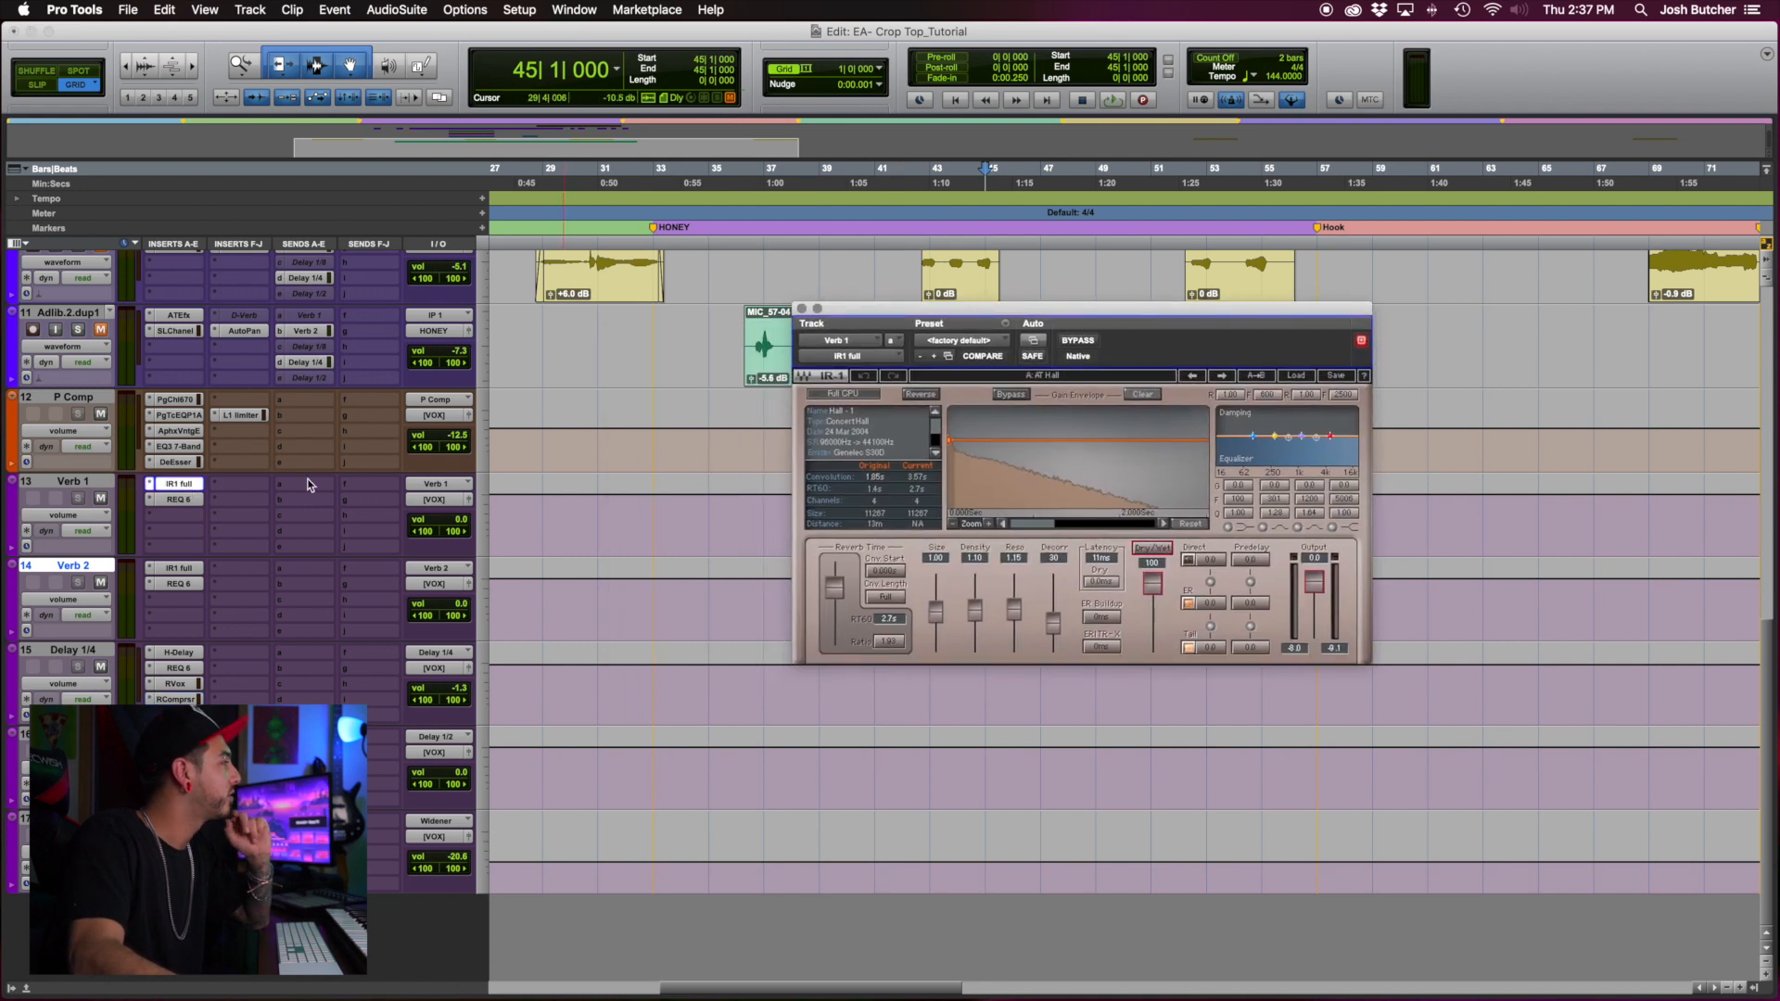
{"action": "left_click", "coordinate": [190, 574]}
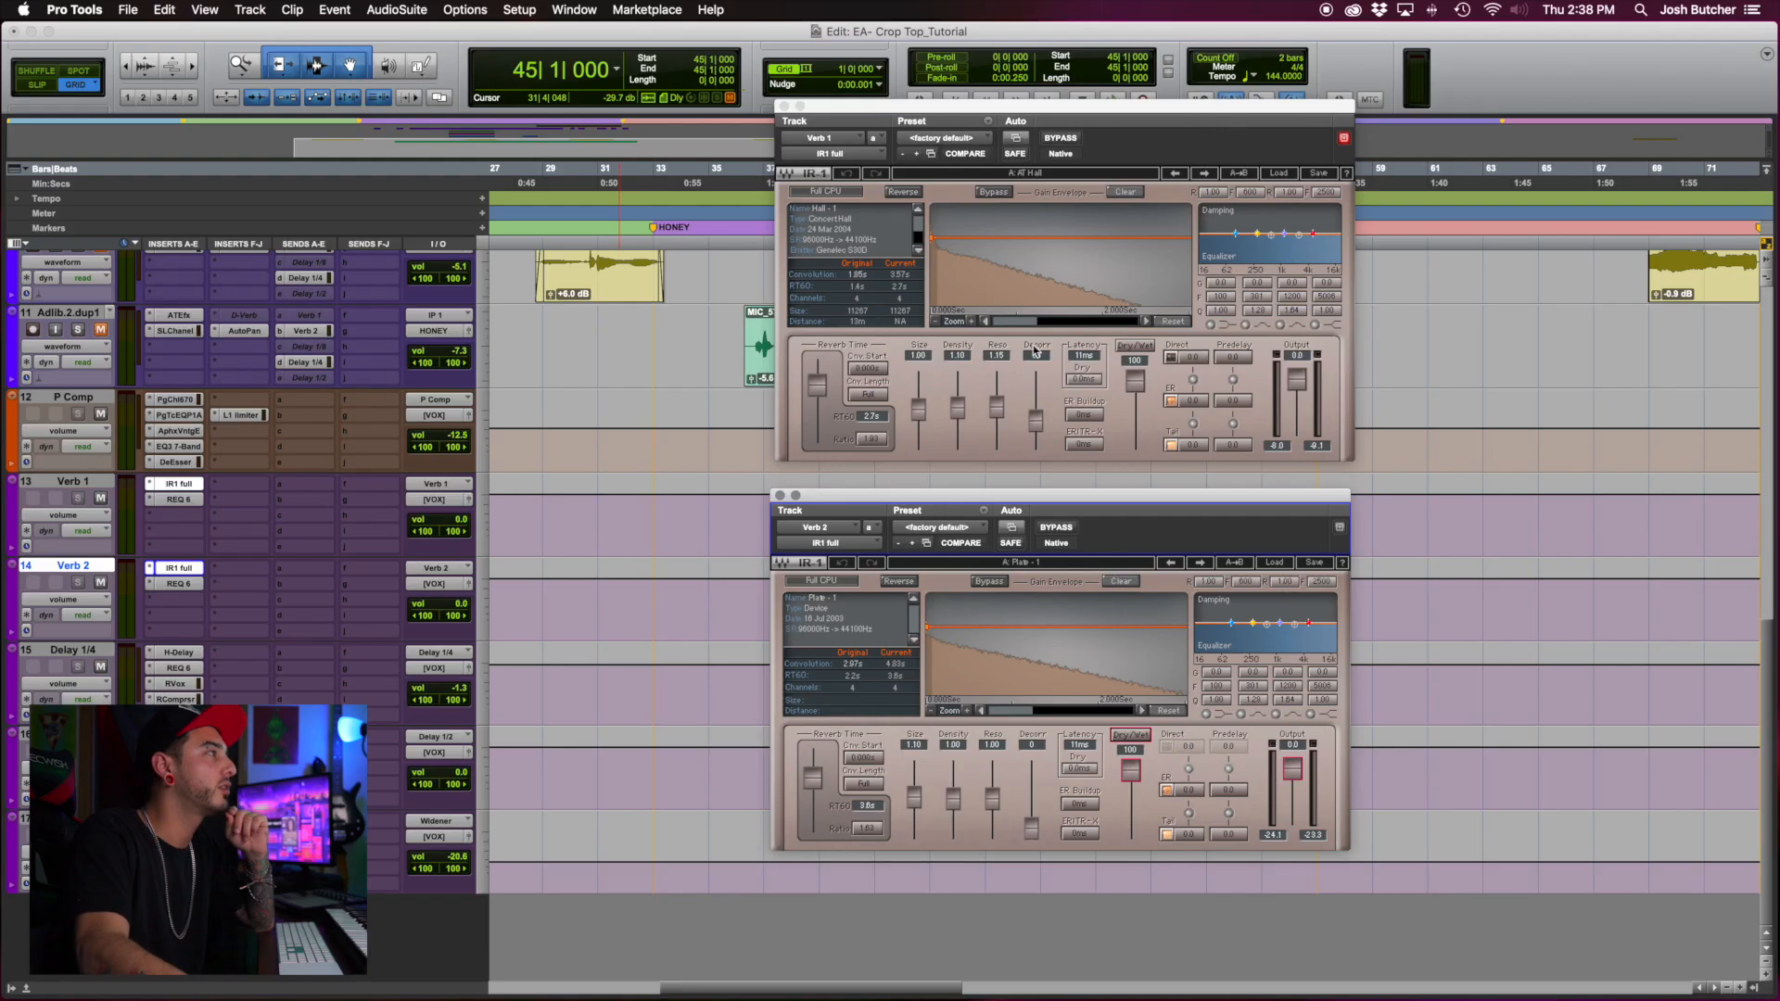
{"action": "left_click", "coordinate": [784, 106]}
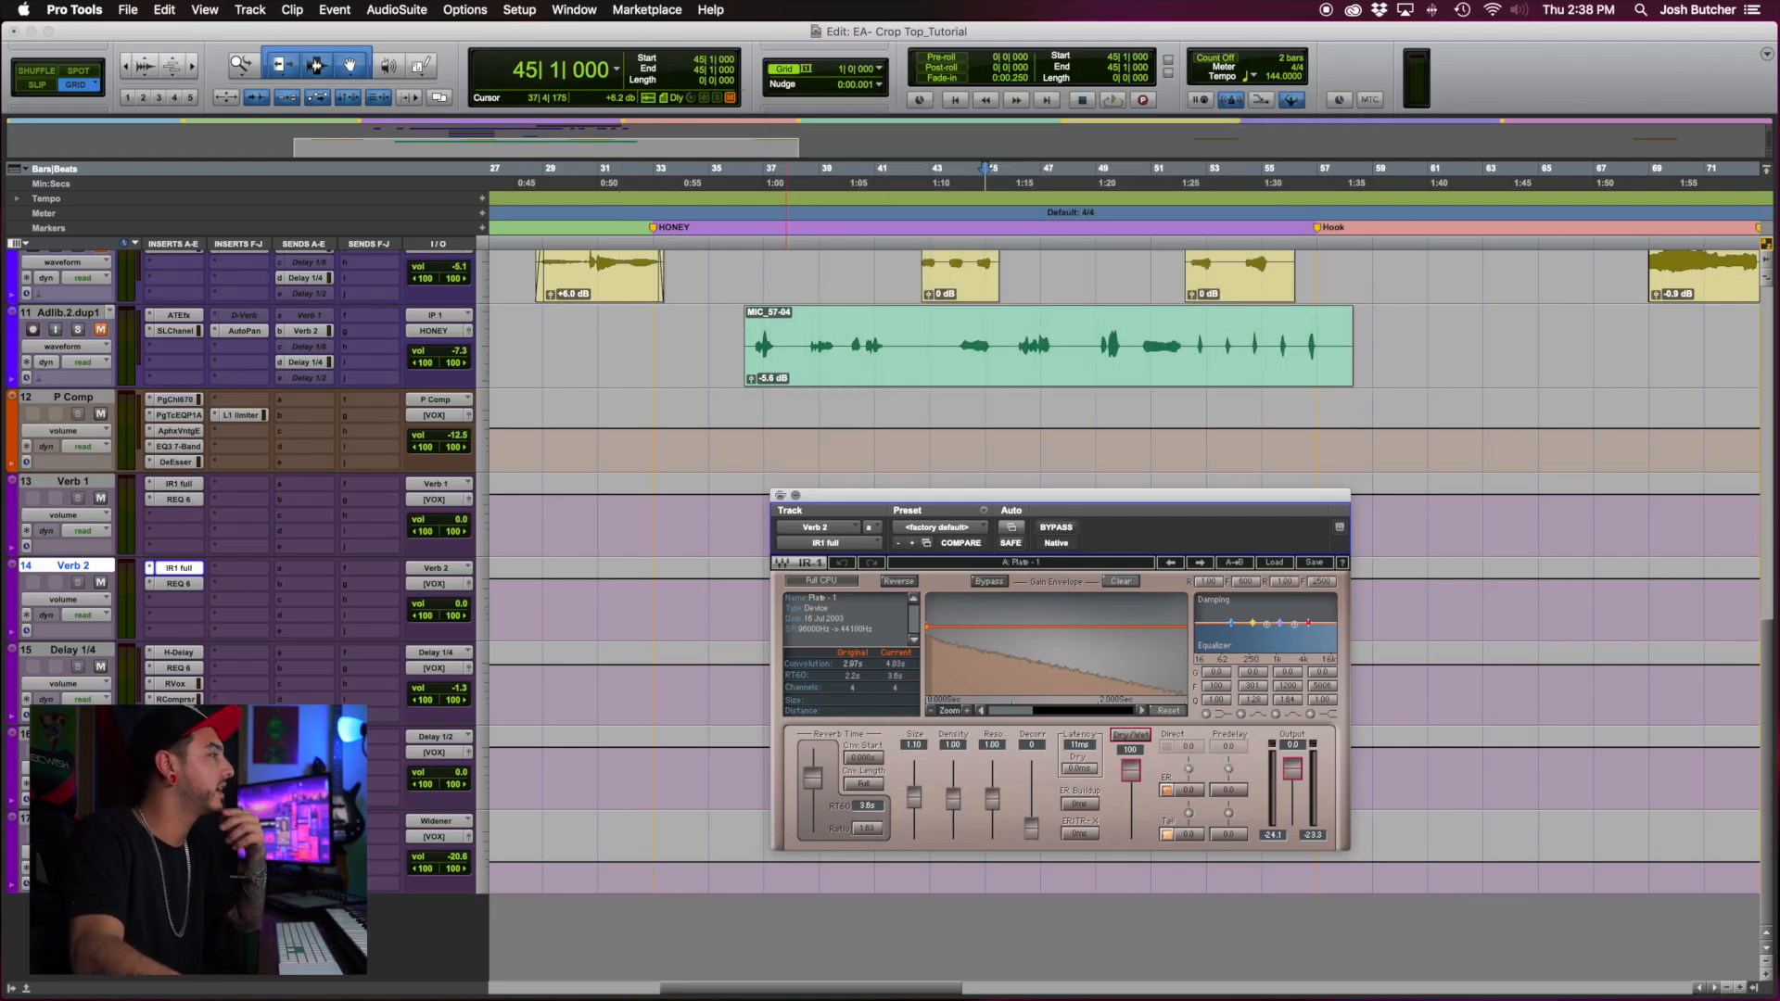
{"action": "left_click", "coordinate": [780, 496]}
Open the Verb 1 send on HONEY during playback and set its level to -17.2 dB, closing the send window
{"action": "scroll", "coordinate": [781, 498], "scroll_direction": "up", "scroll_amount": 3}
{"action": "scroll", "coordinate": [780, 496], "scroll_direction": "up", "scroll_amount": 6}
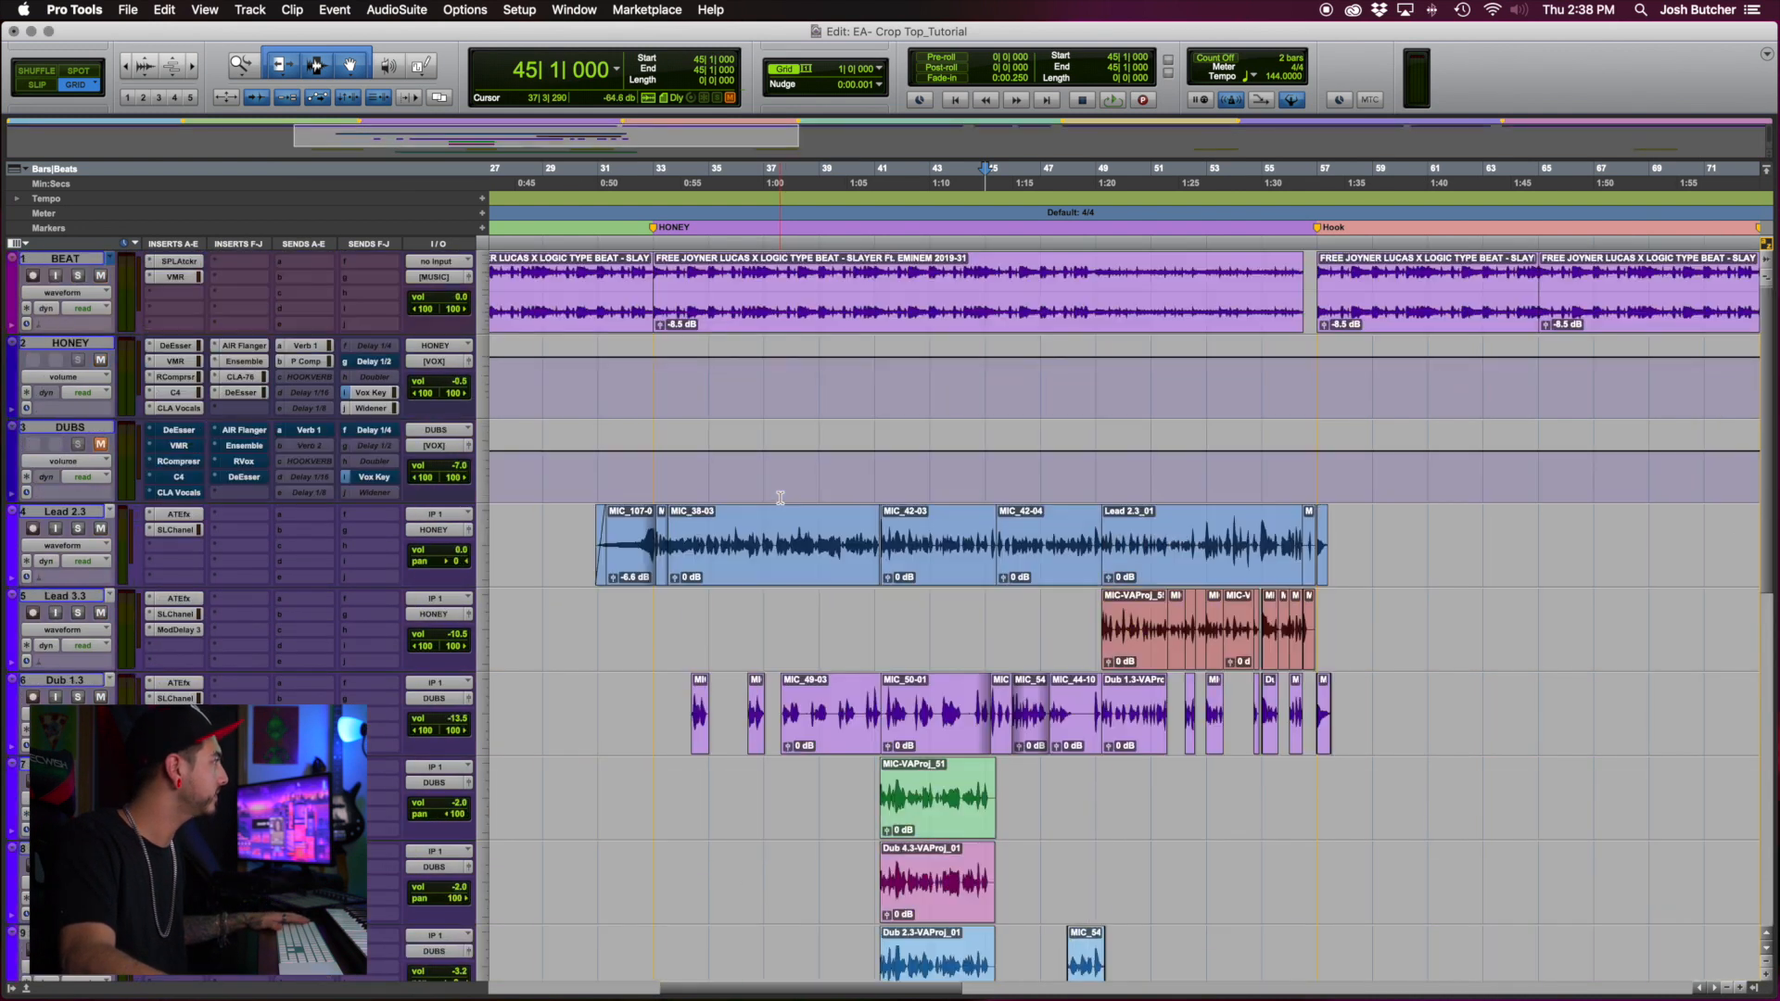
{"action": "key", "text": "space"}
{"action": "left_click", "coordinate": [298, 346]}
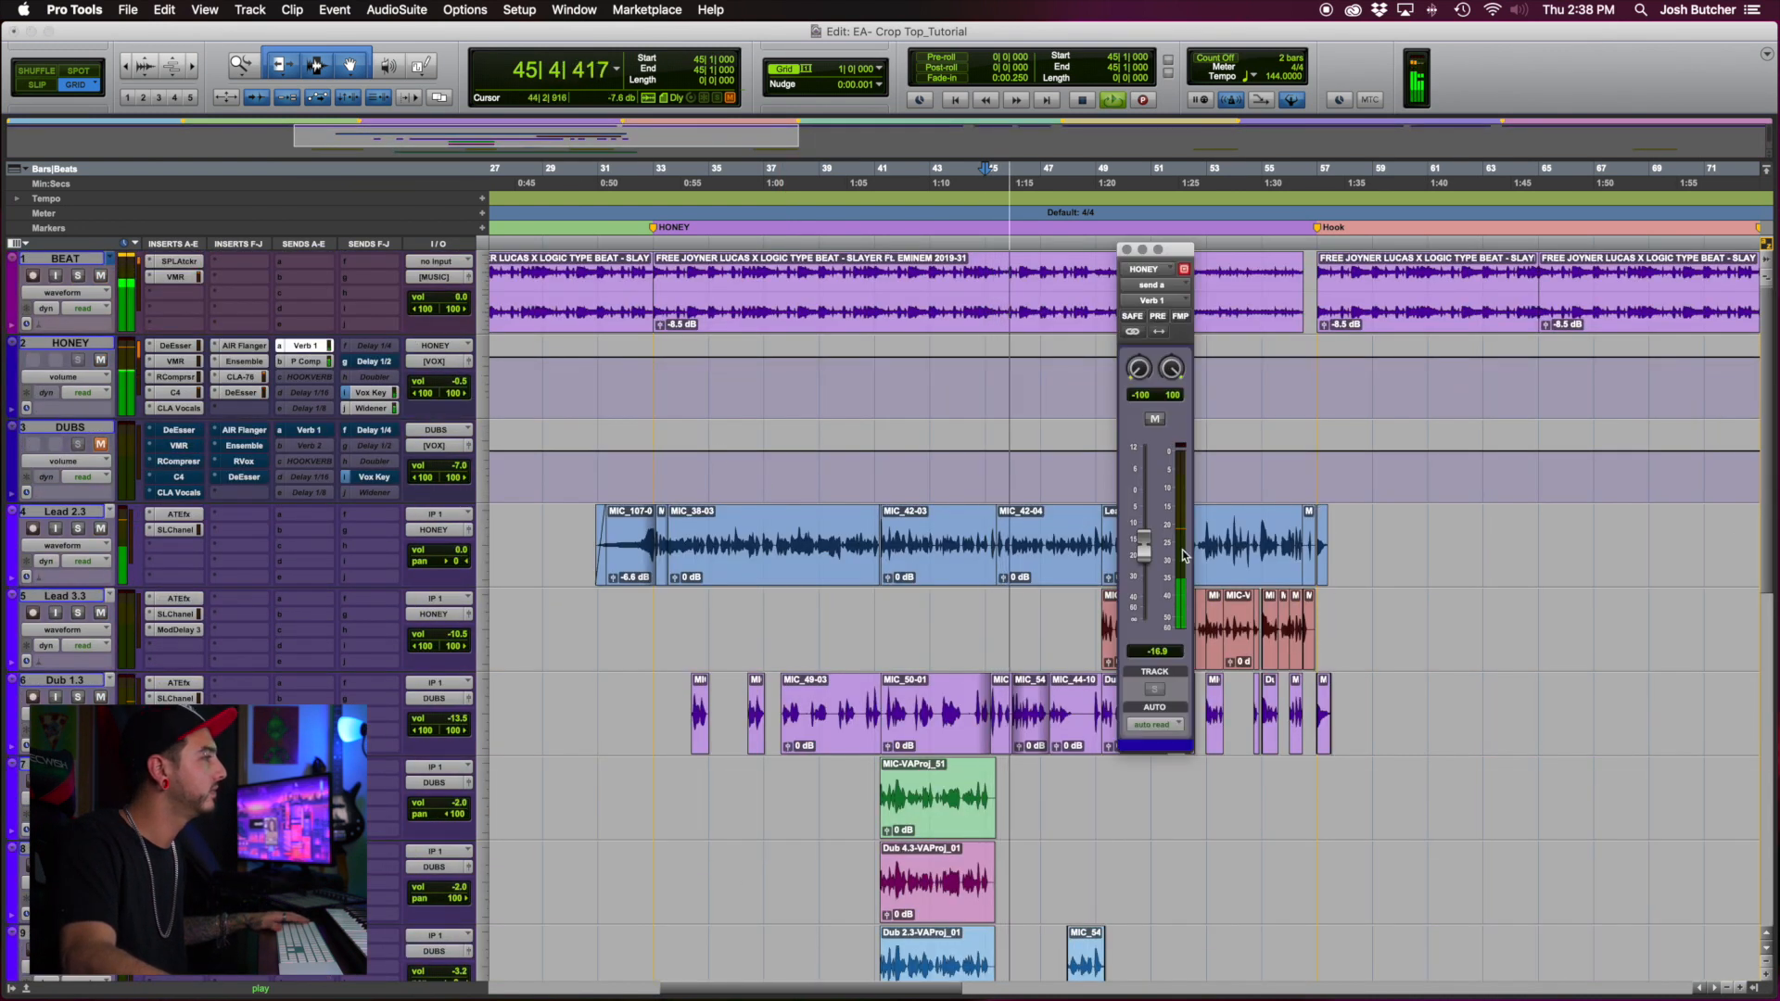
{"action": "mouse_move", "coordinate": [1155, 536]}
{"action": "left_mouse_down"}
{"action": "mouse_move", "coordinate": [1157, 516]}
{"action": "mouse_move", "coordinate": [1155, 556]}
{"action": "left_mouse_up"}
{"action": "key", "text": "space"}
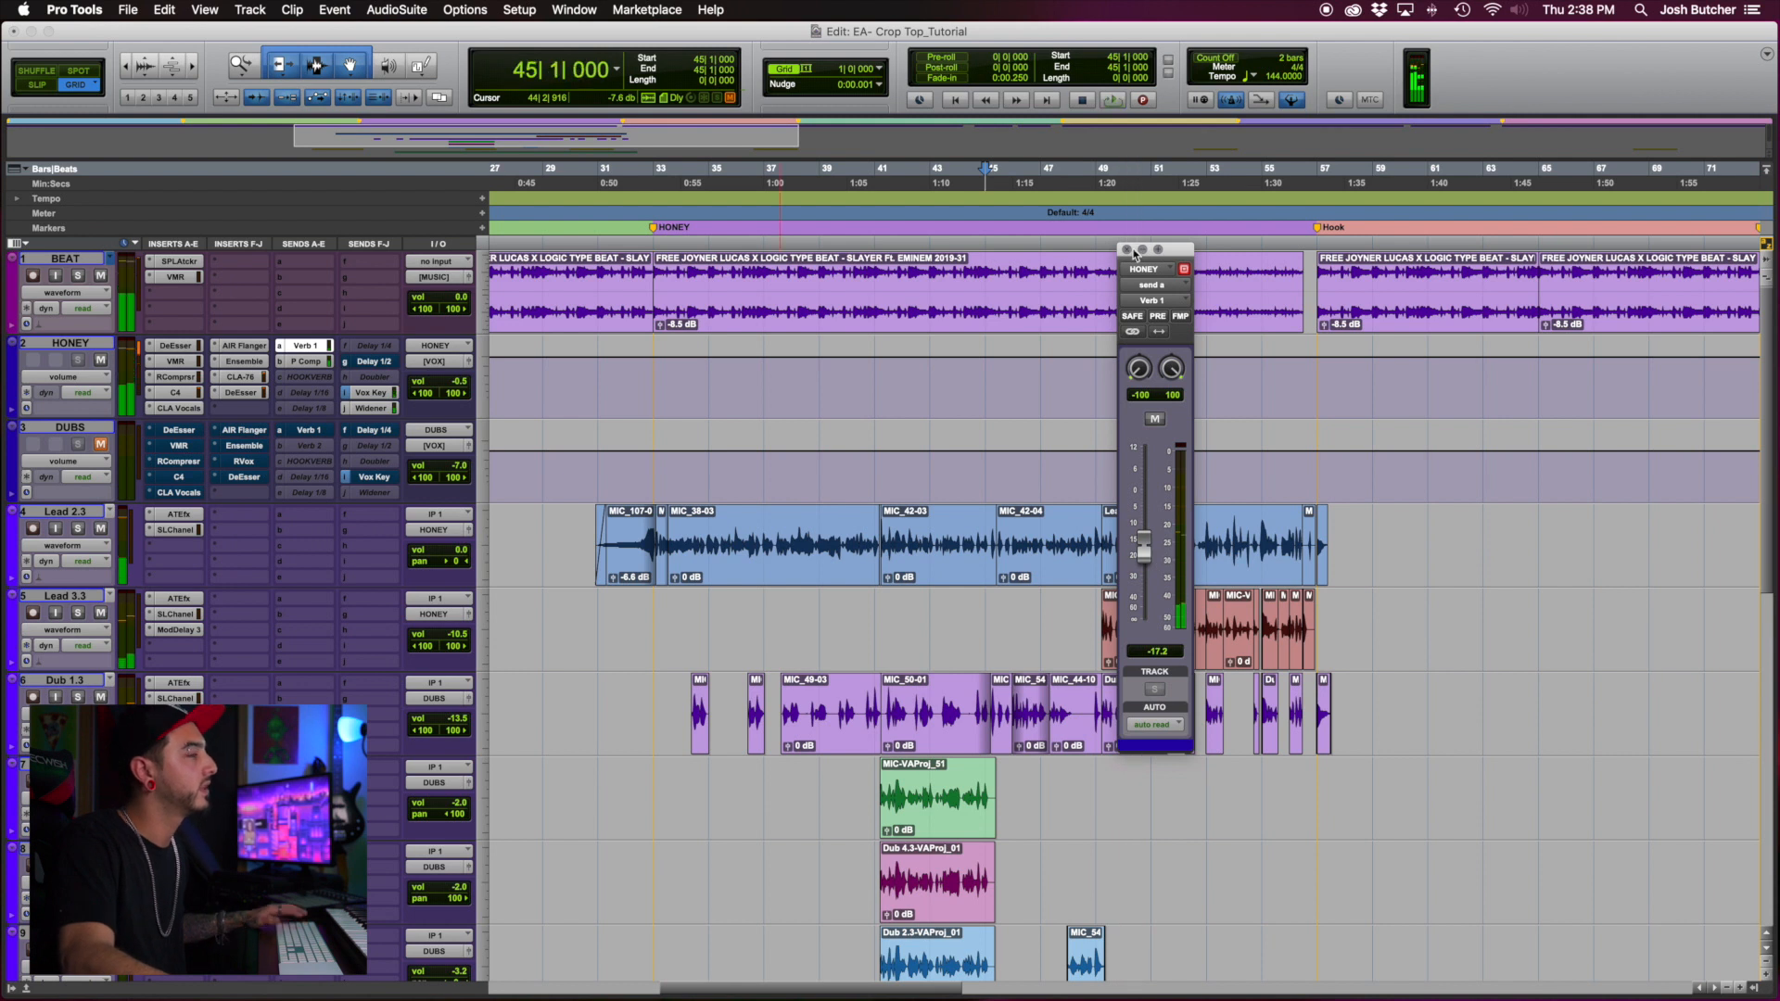
{"action": "left_click", "coordinate": [1127, 249]}
Examine the plug-ins on the Delay 1/4 track, including its RVox compression settings
{"action": "scroll", "coordinate": [1014, 683], "scroll_direction": "down", "scroll_amount": 2}
{"action": "scroll", "coordinate": [1014, 684], "scroll_direction": "down", "scroll_amount": 2}
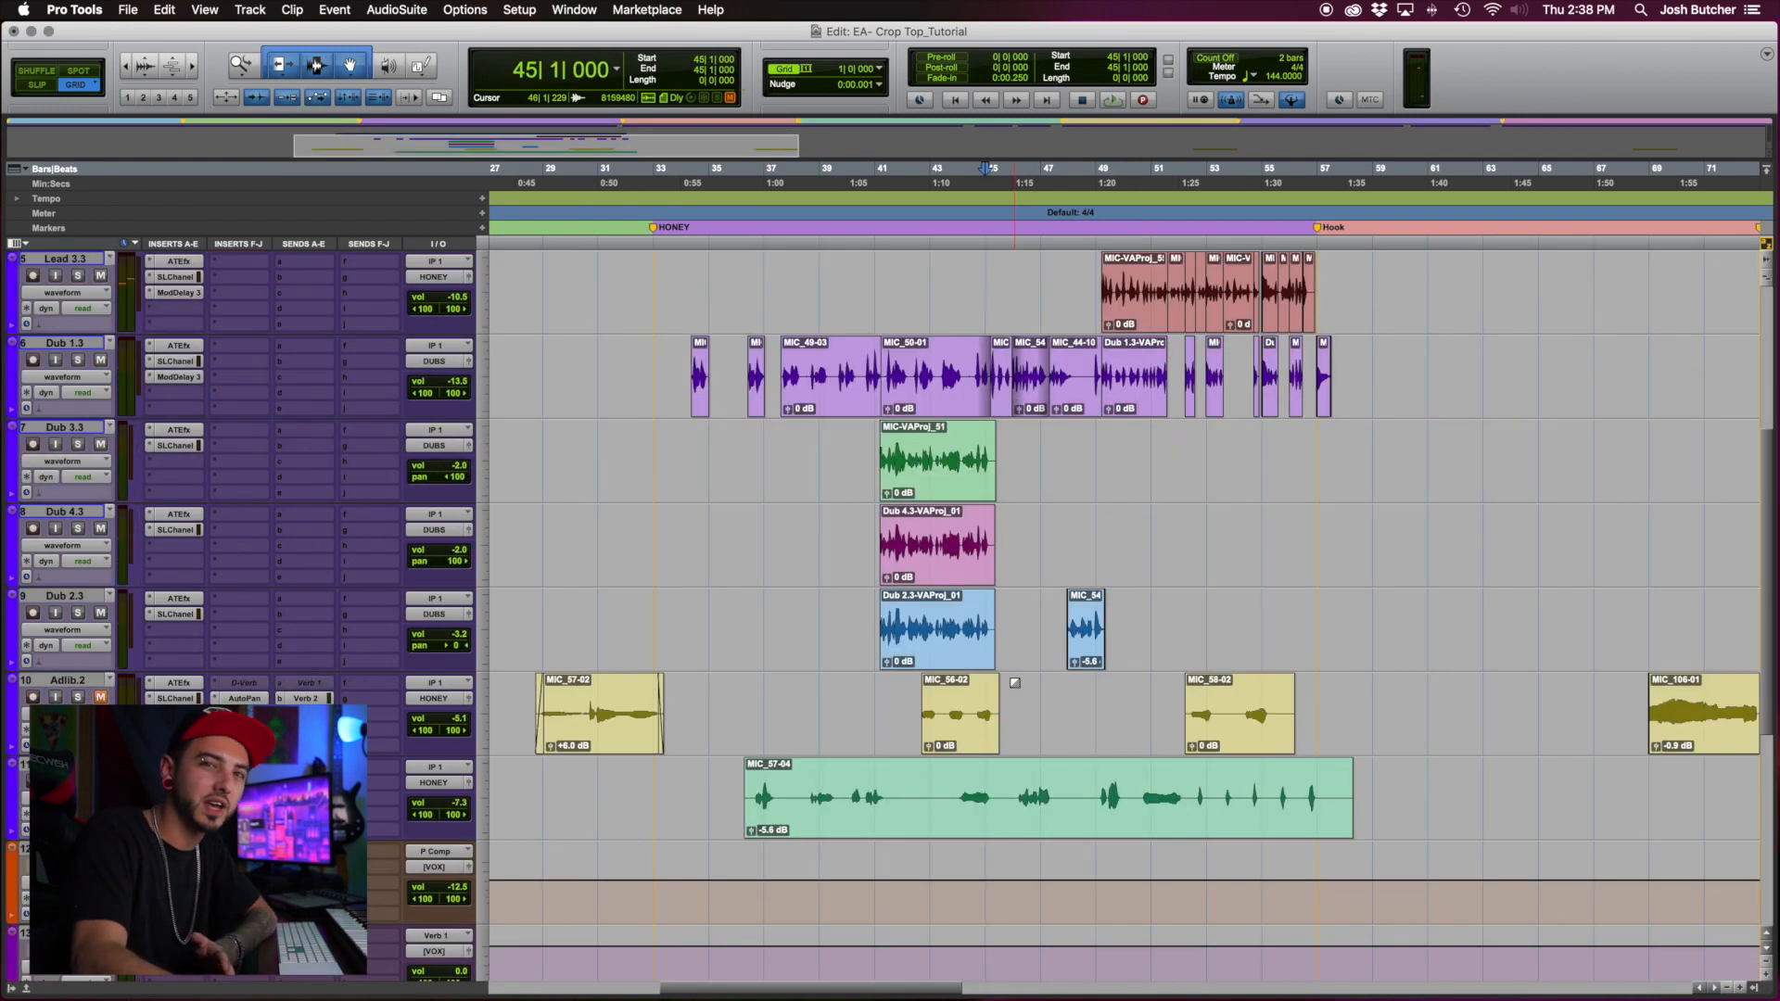
{"action": "scroll", "coordinate": [1013, 685], "scroll_direction": "down", "scroll_amount": 5}
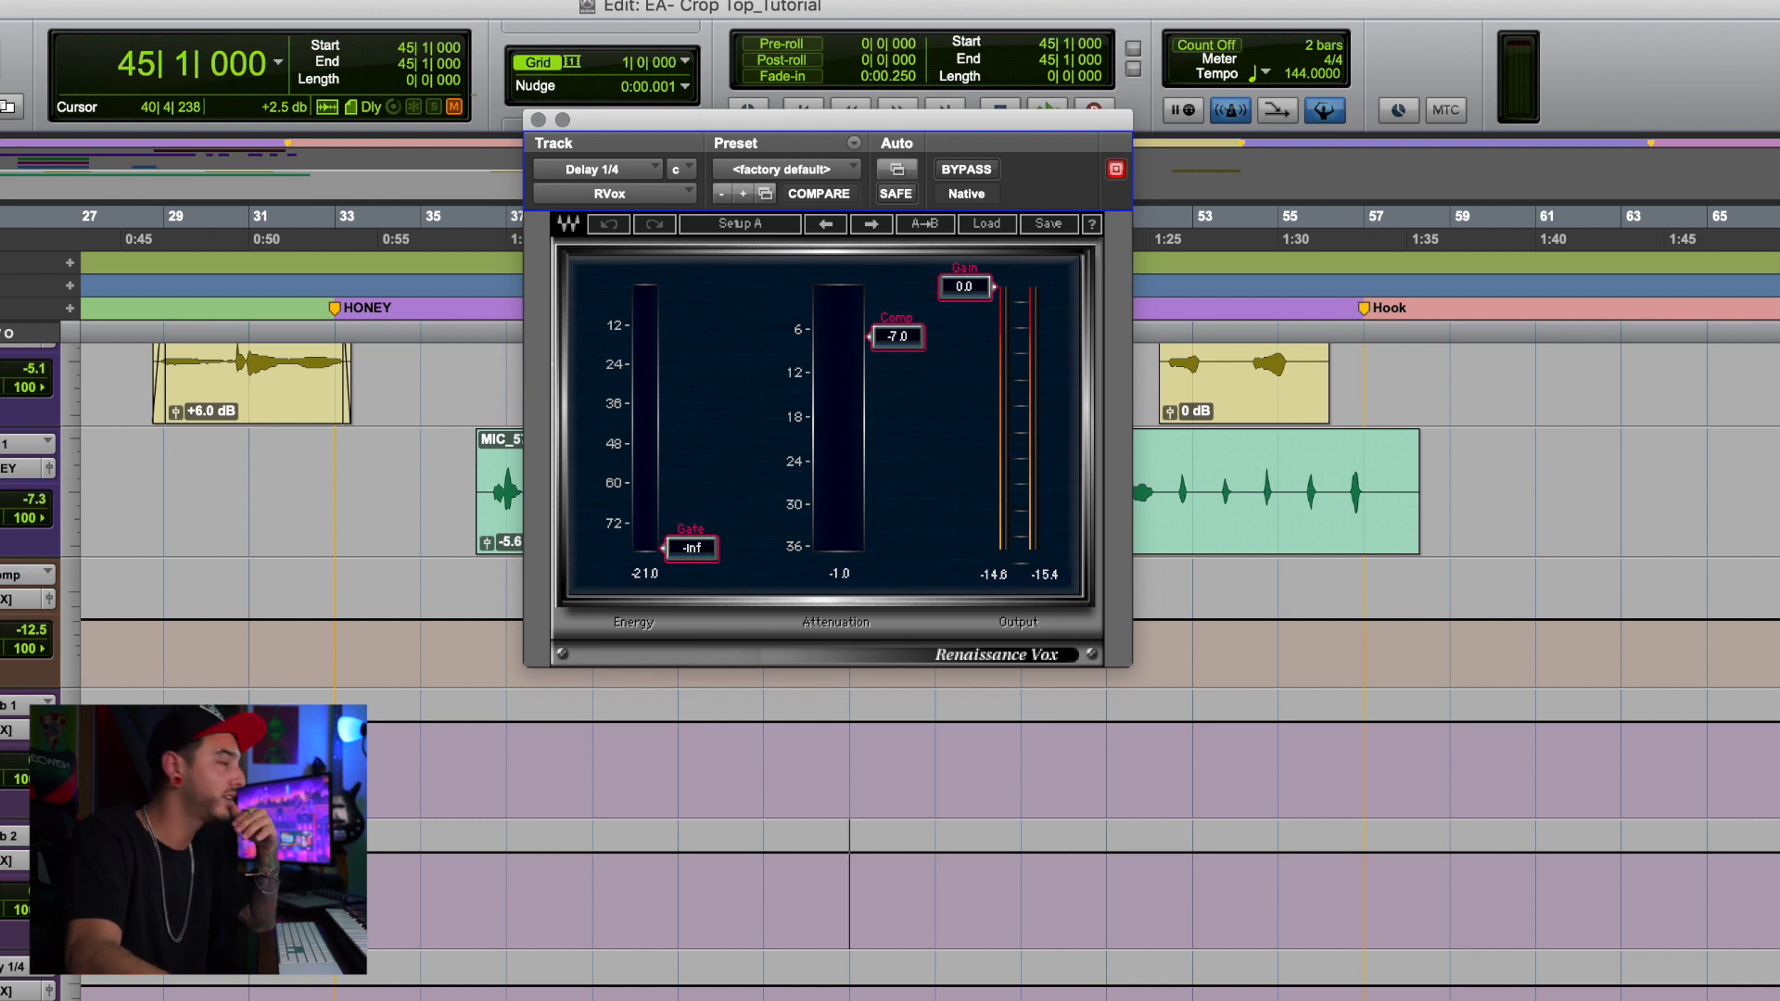
{"action": "left_click", "coordinate": [676, 169]}
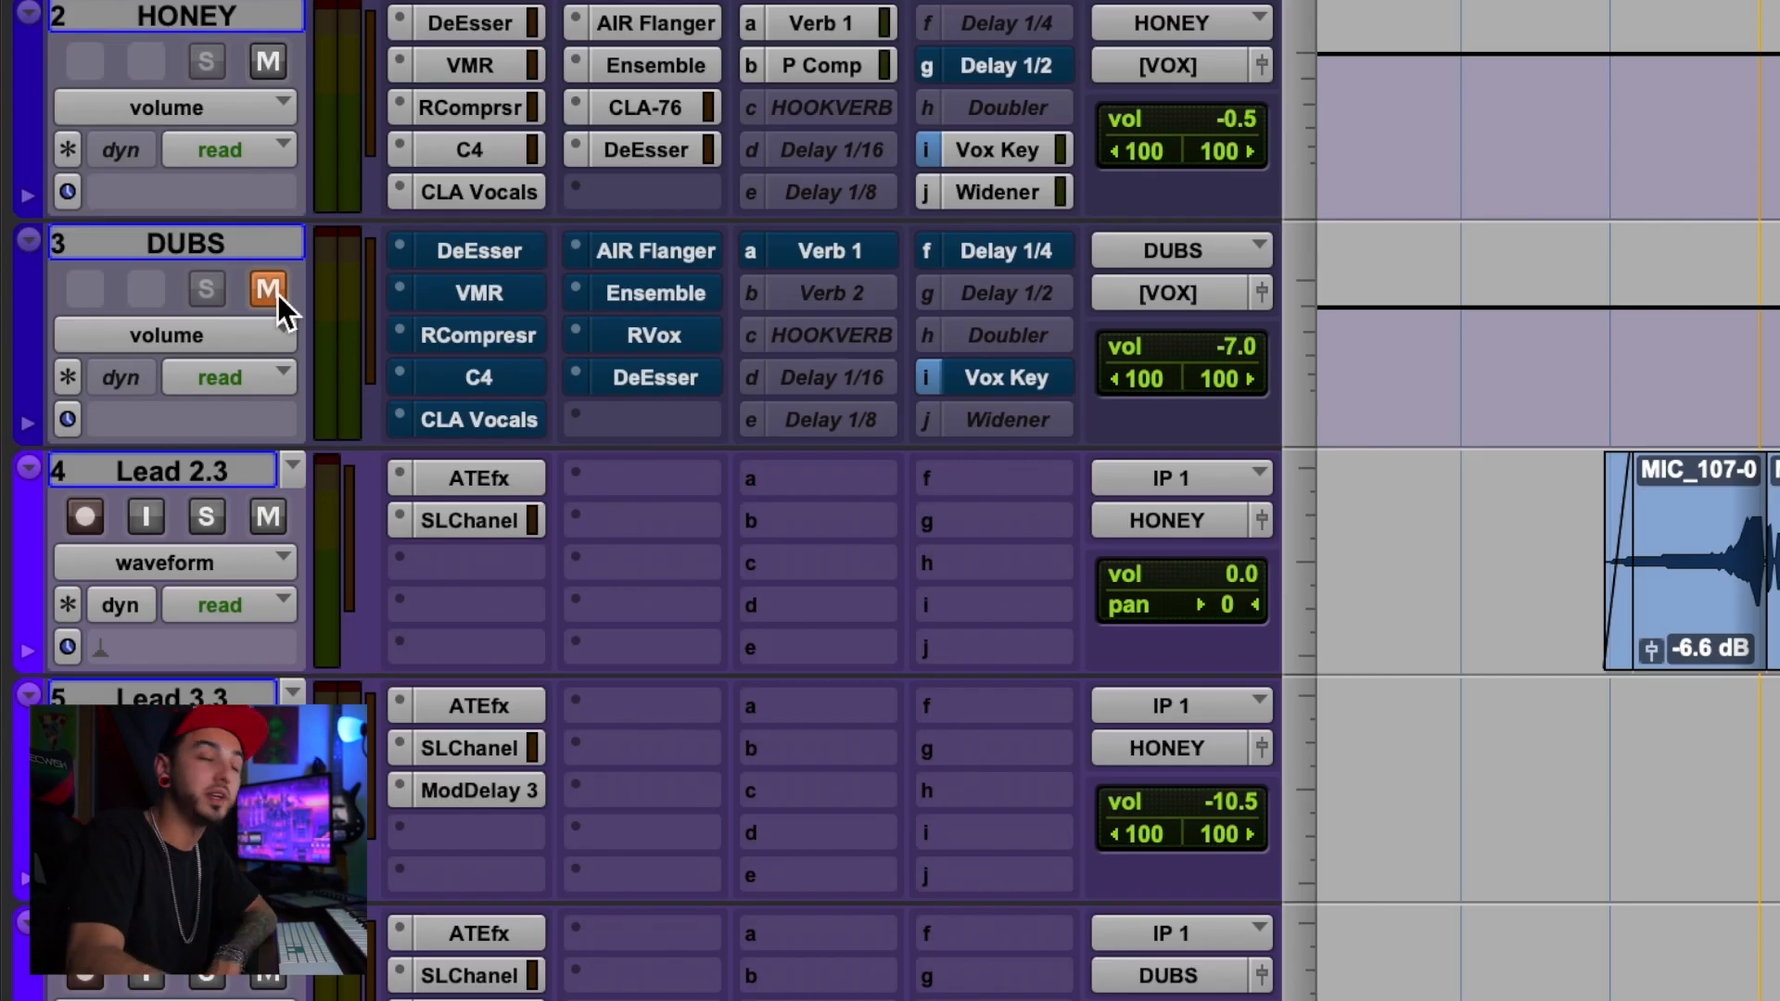
Unmute the DUBS bus and enable its DeEsser, VMR, RCompressor, C4 and CLA Vocals inserts
{"action": "left_click", "coordinate": [277, 293]}
{"action": "scroll", "coordinate": [1060, 582], "scroll_direction": "up", "scroll_amount": 2}
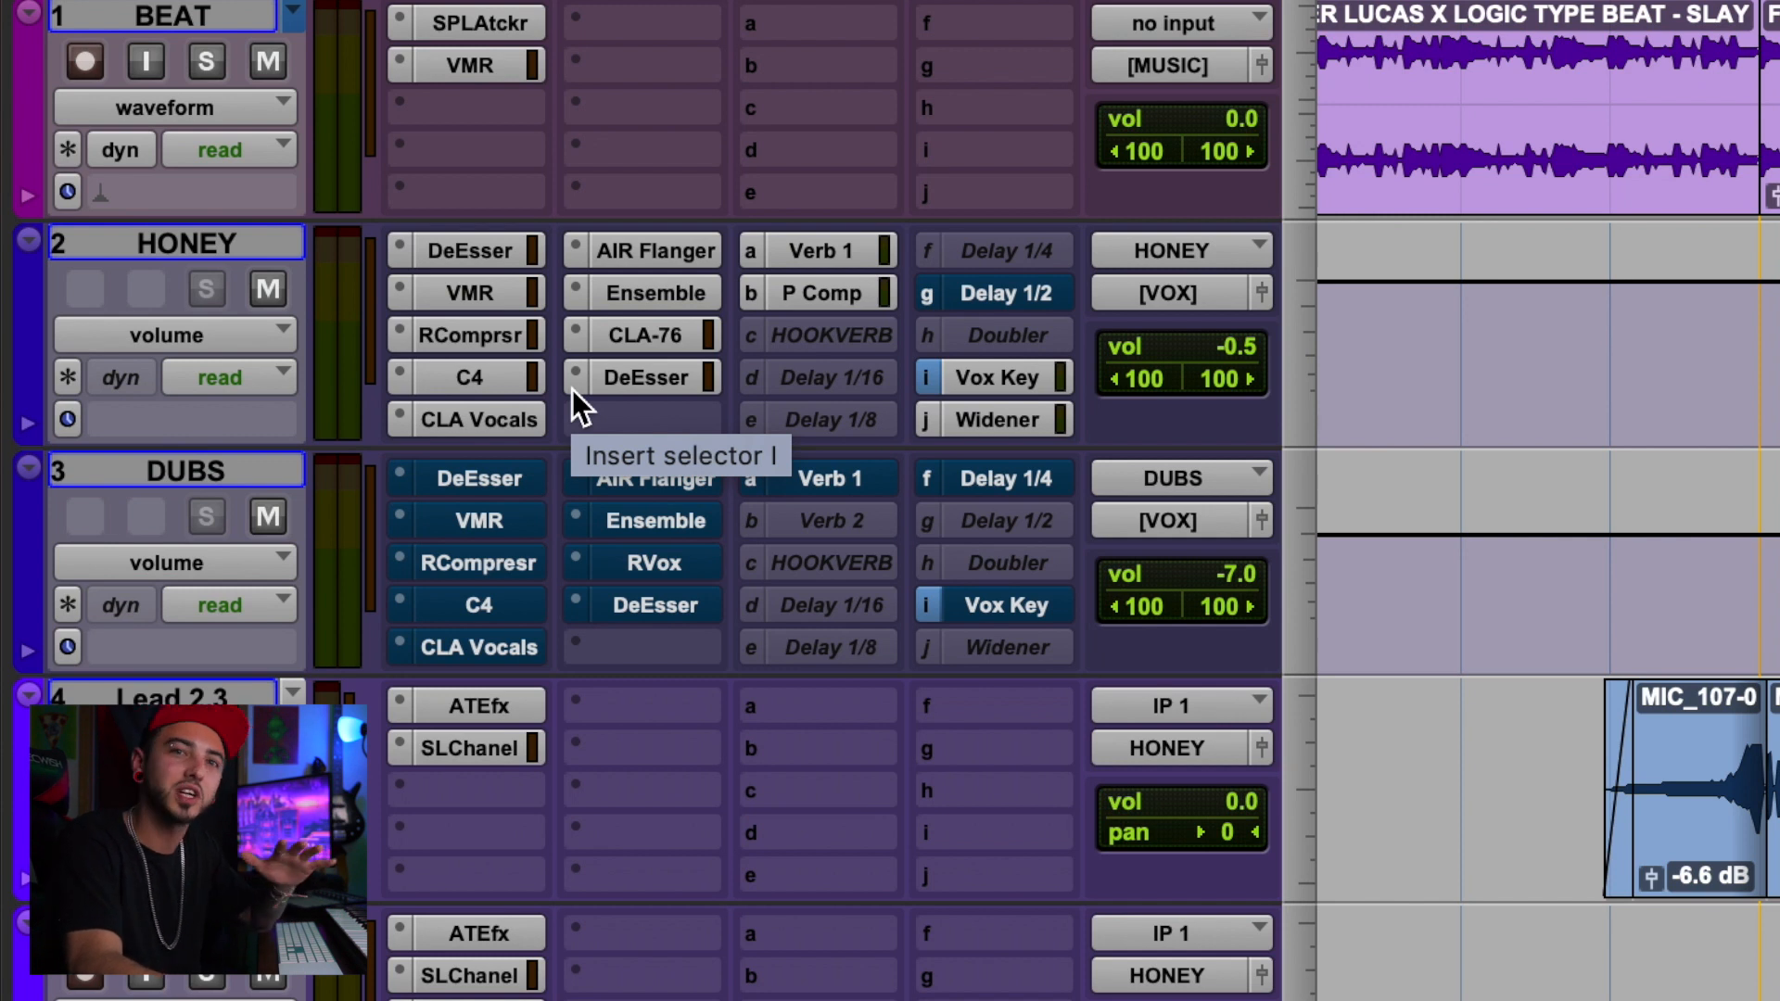
{"action": "left_click", "coordinate": [490, 480], "text": "super"}
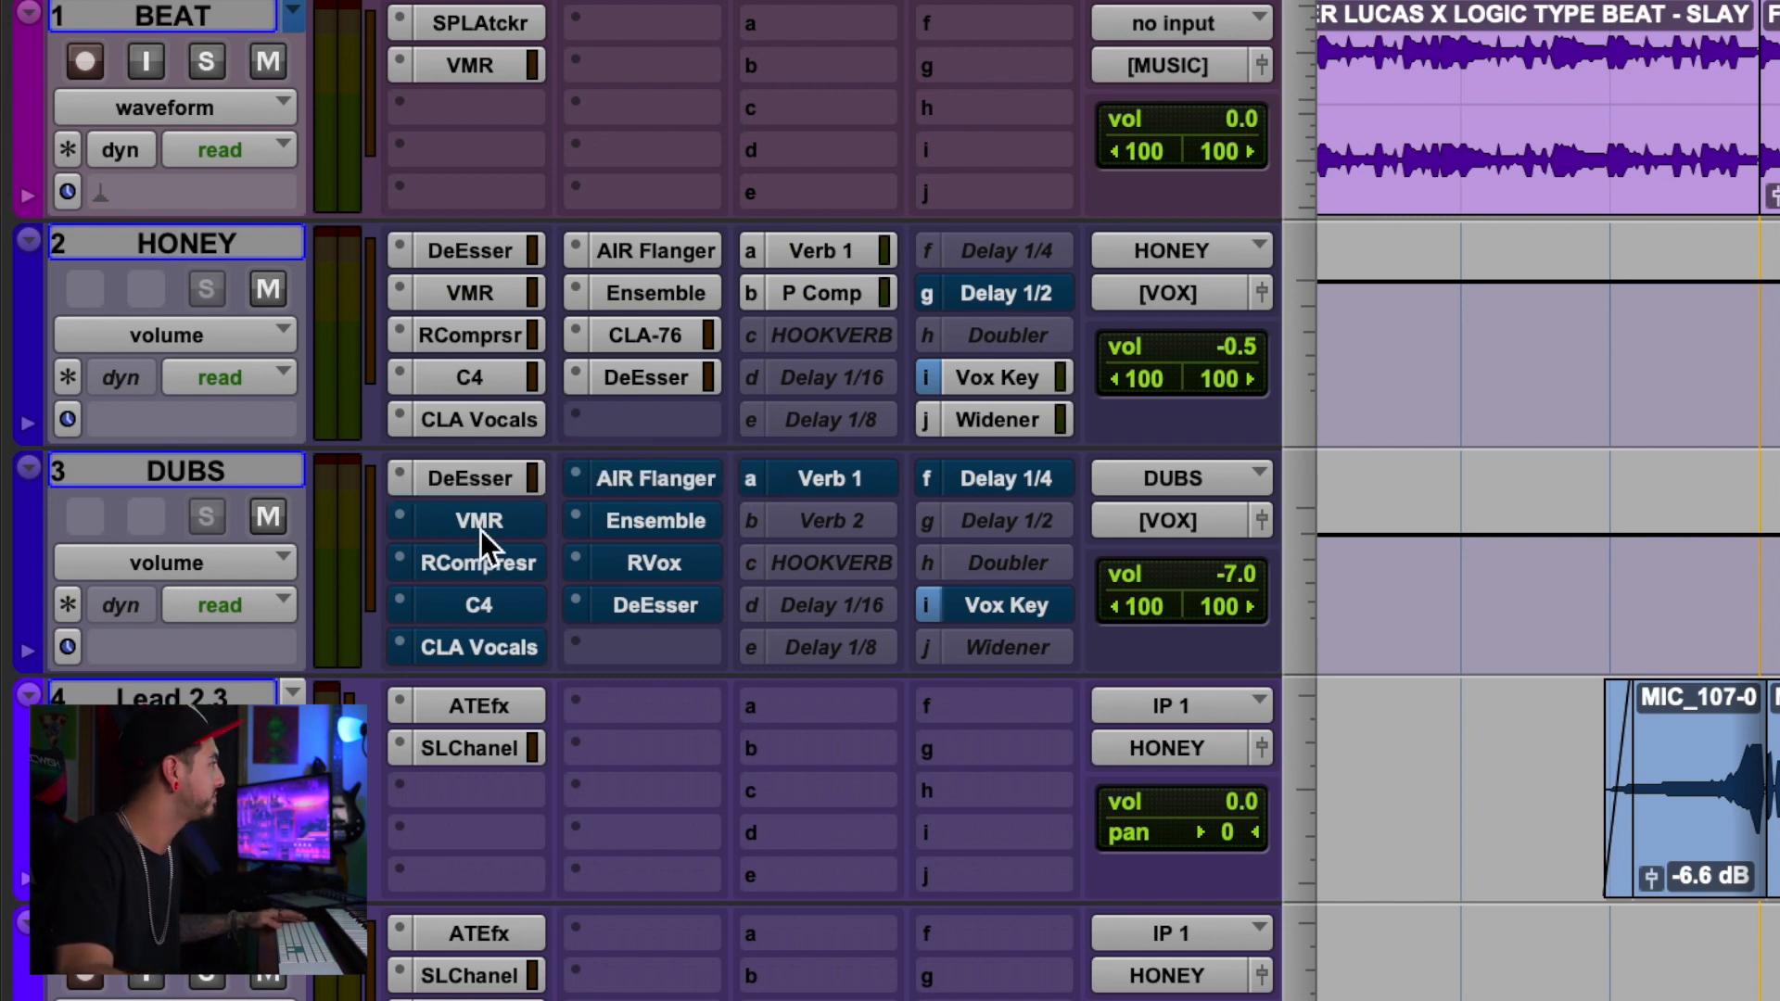
{"action": "left_click", "coordinate": [480, 531], "text": "super"}
{"action": "left_click", "coordinate": [478, 607], "text": "super"}
{"action": "left_click", "coordinate": [477, 607], "text": "super"}
{"action": "left_click", "coordinate": [479, 563], "text": "super"}
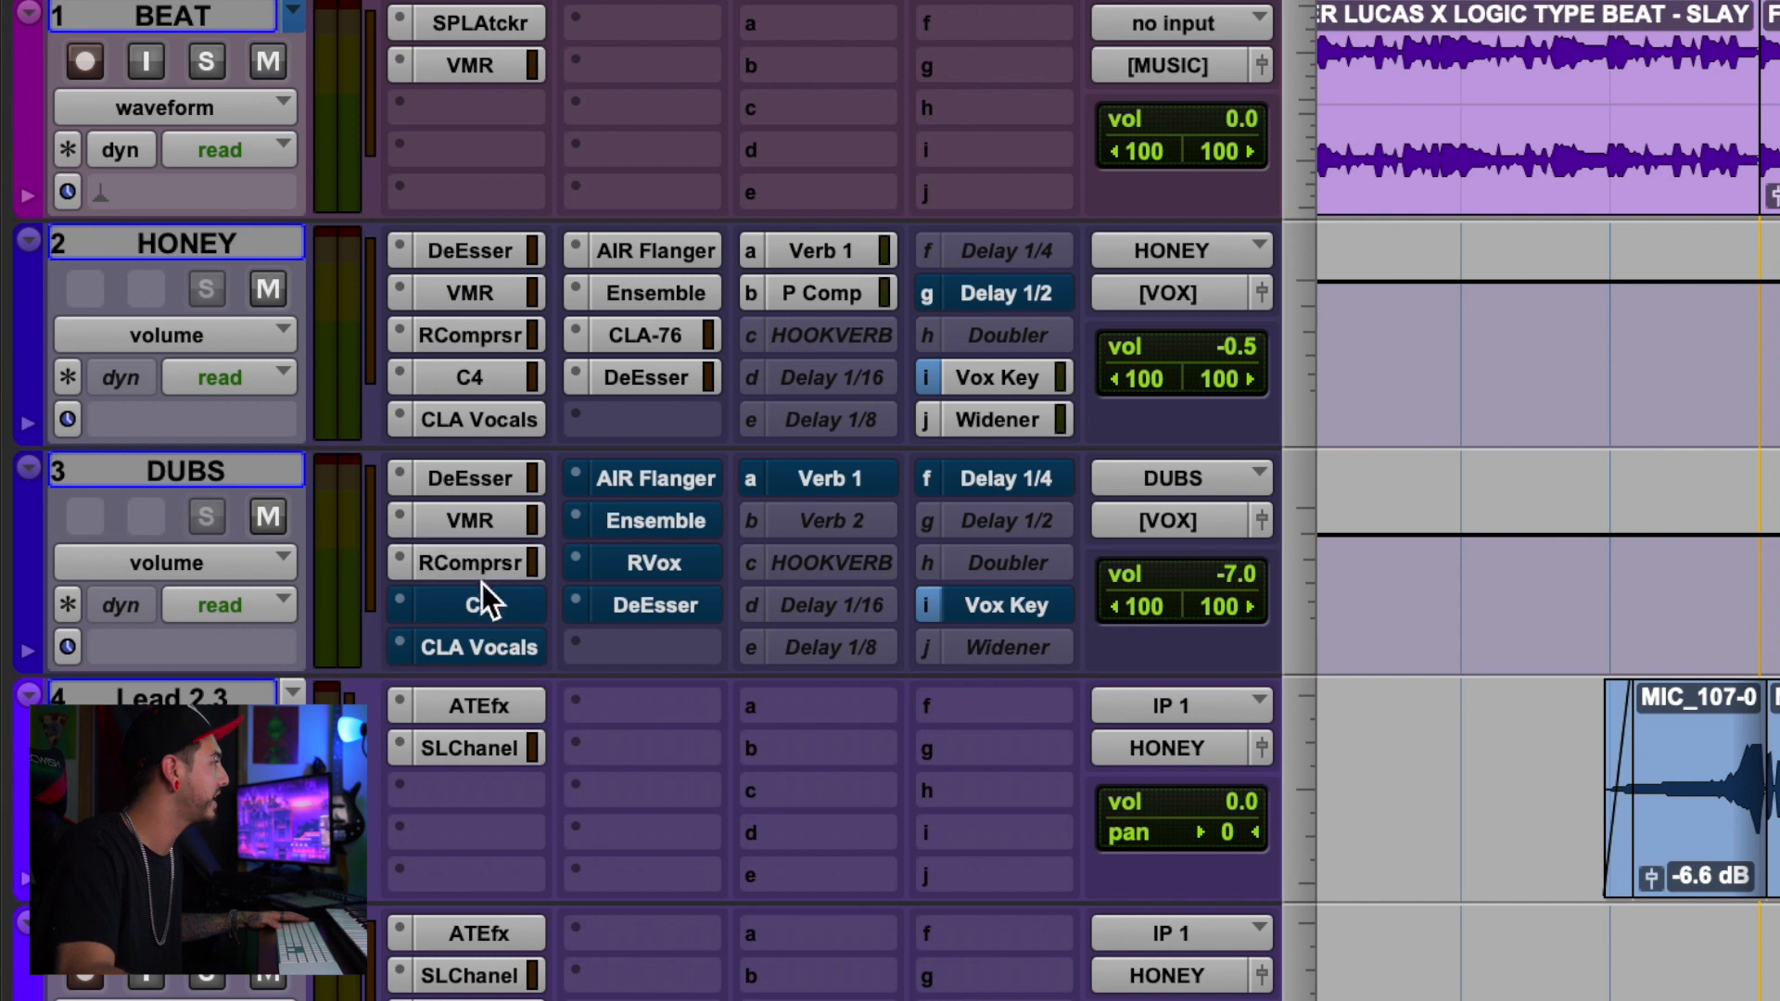
{"action": "left_click", "coordinate": [479, 606], "text": "super"}
{"action": "left_click", "coordinate": [471, 648], "text": "super"}
Enable the AIR Flanger, Ensemble, RVox and second DeEsser inserts on the DUBS bus
{"action": "left_click", "coordinate": [621, 477], "text": "super"}
{"action": "left_click", "coordinate": [625, 519], "text": "super"}
{"action": "left_click", "coordinate": [640, 566], "text": "super"}
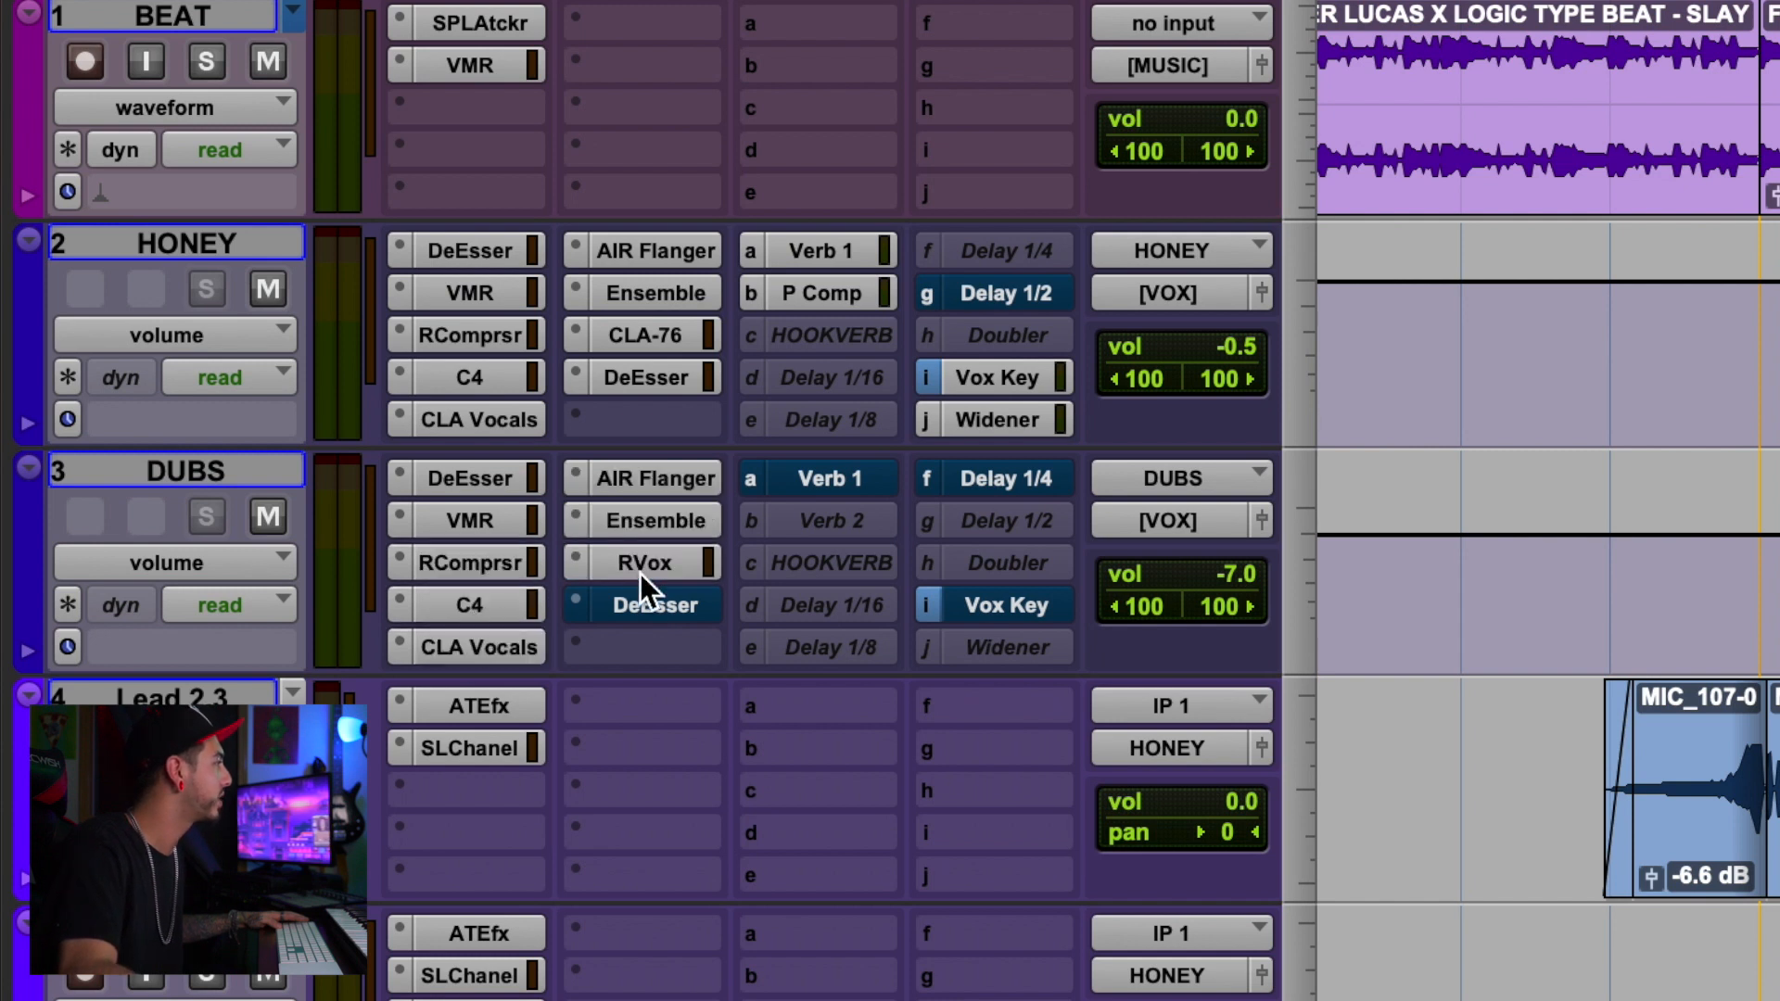
{"action": "left_click", "coordinate": [640, 606], "text": "super"}
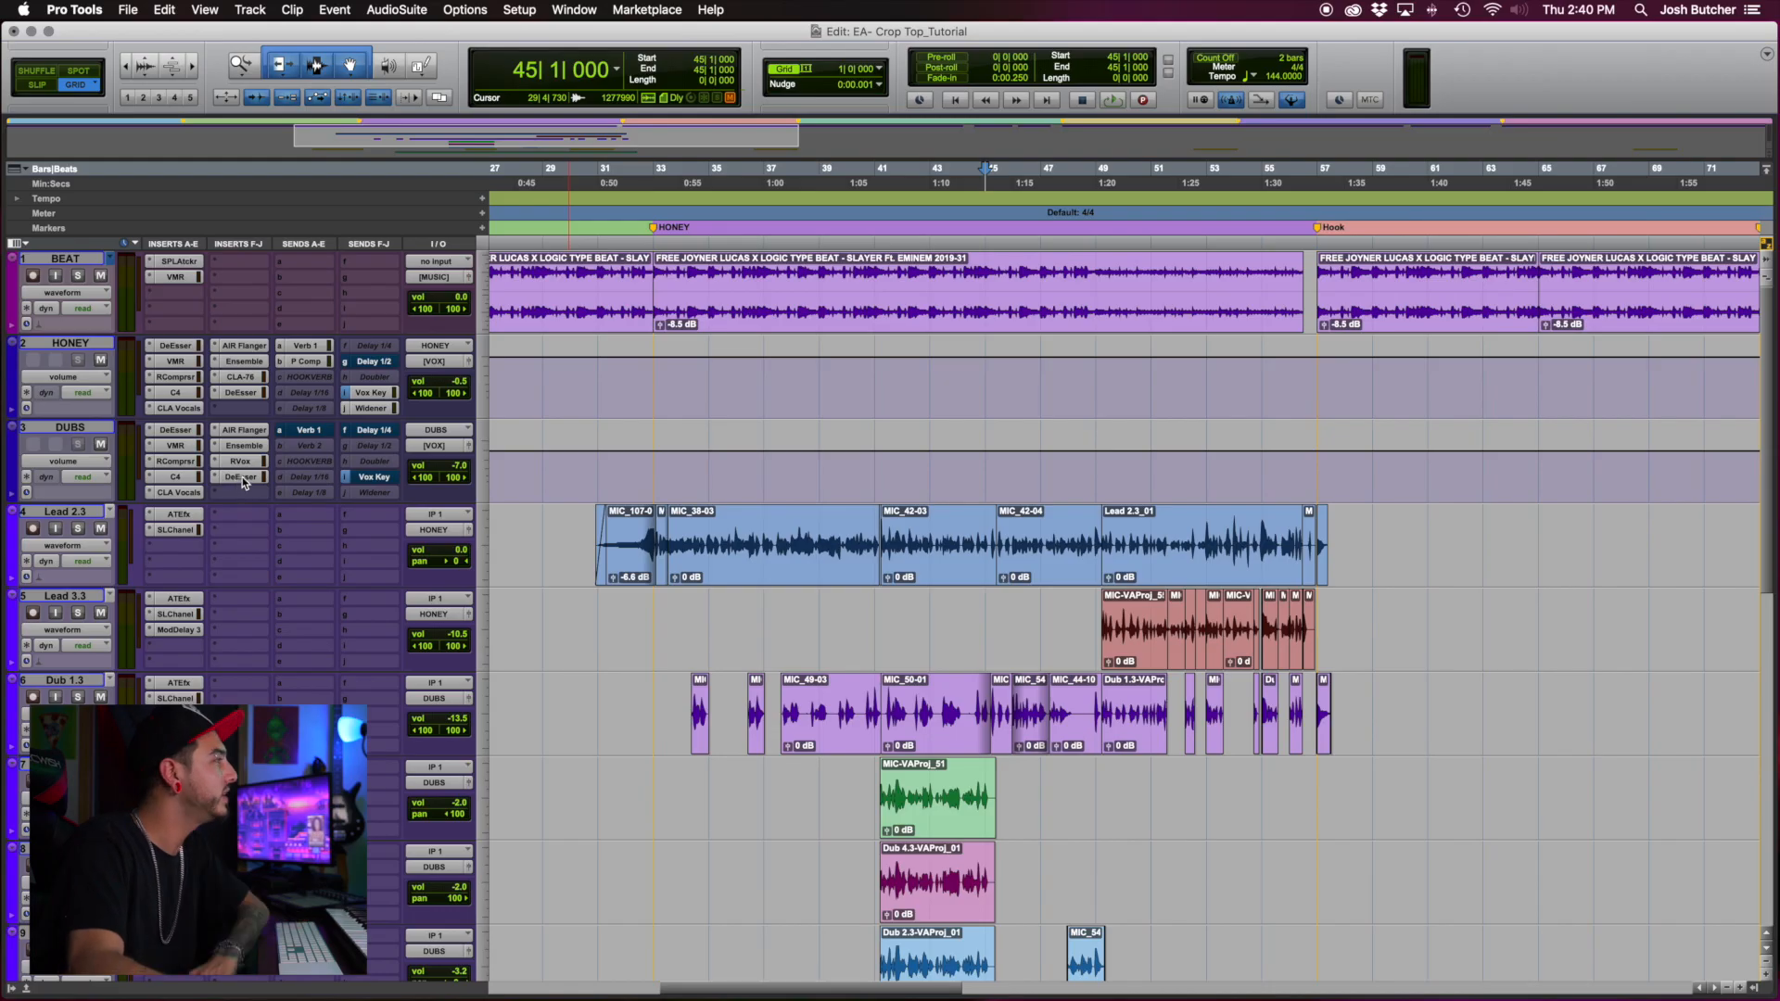
Check the CLA-76 insert on HONEY and open the RVox that takes its place on DUBS to examine its compression
{"action": "left_click", "coordinate": [247, 379]}
{"action": "left_click", "coordinate": [247, 379]}
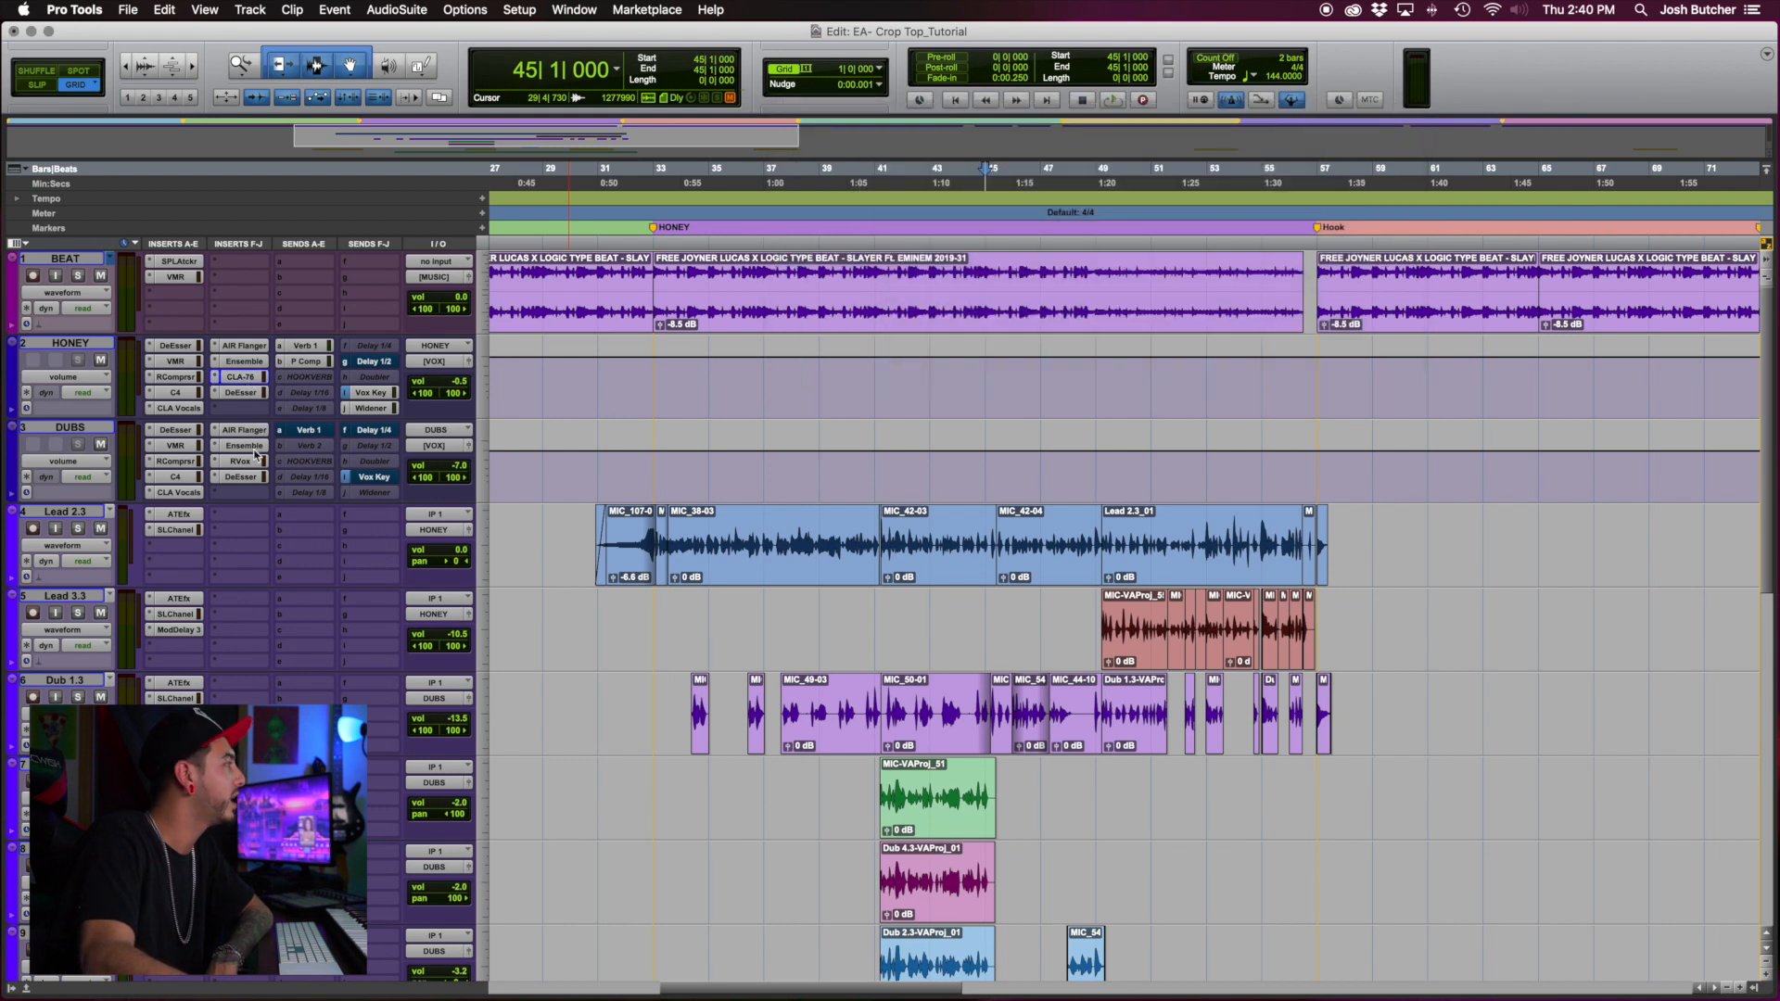
{"action": "left_click", "coordinate": [242, 461]}
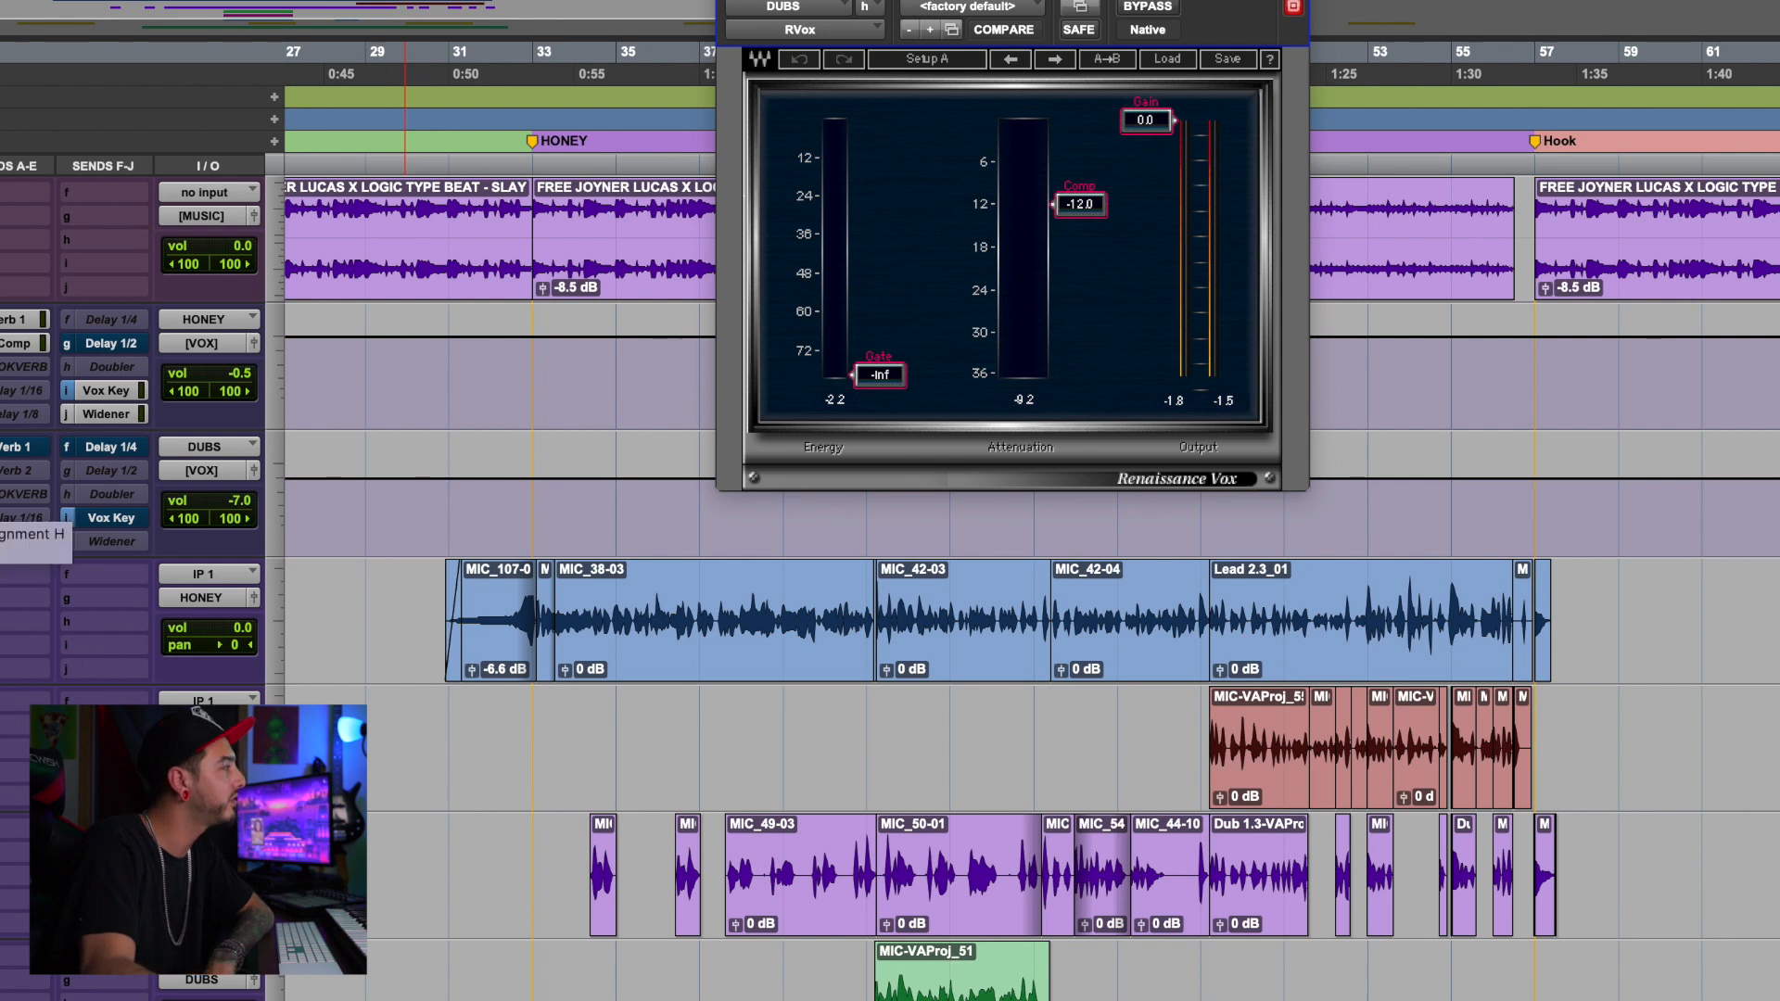
Inspect the Virtual Mix Rack and CLA Vocals settings on DUBS, closing the CLA Vocals window
{"action": "left_click", "coordinate": [2, 471]}
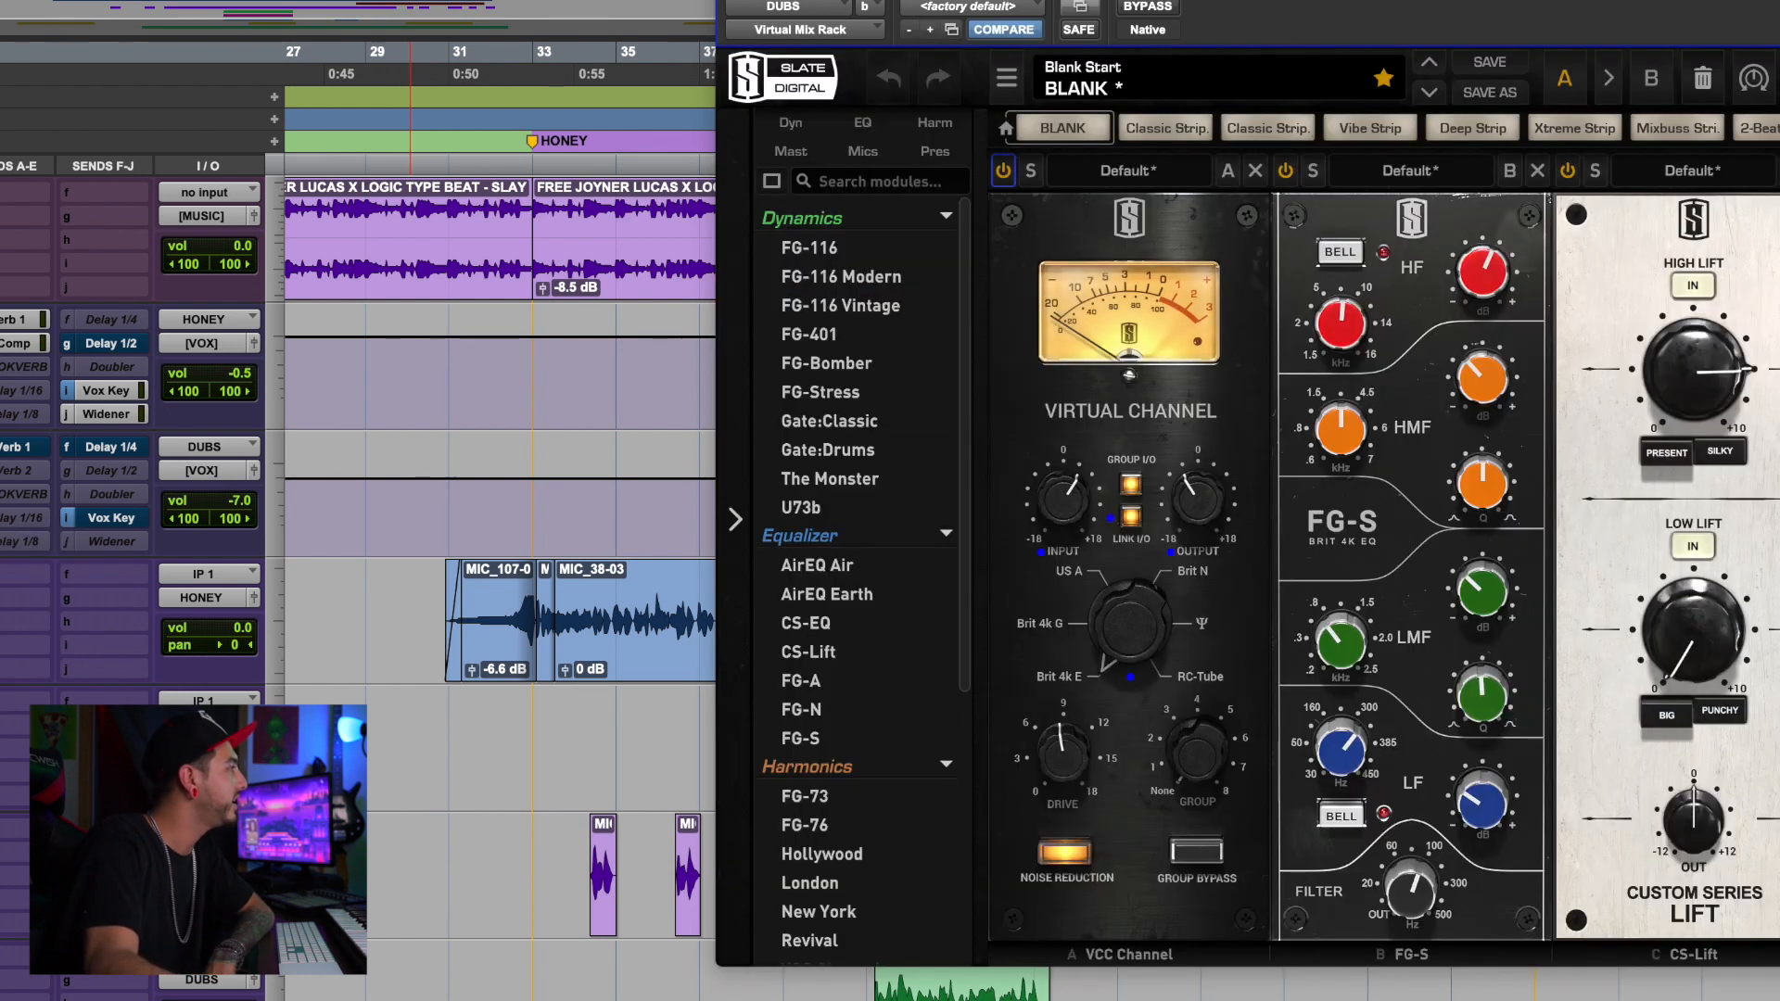
{"action": "left_click_drag", "start_coordinate": [1230, 0], "coordinate": [829, 4]}
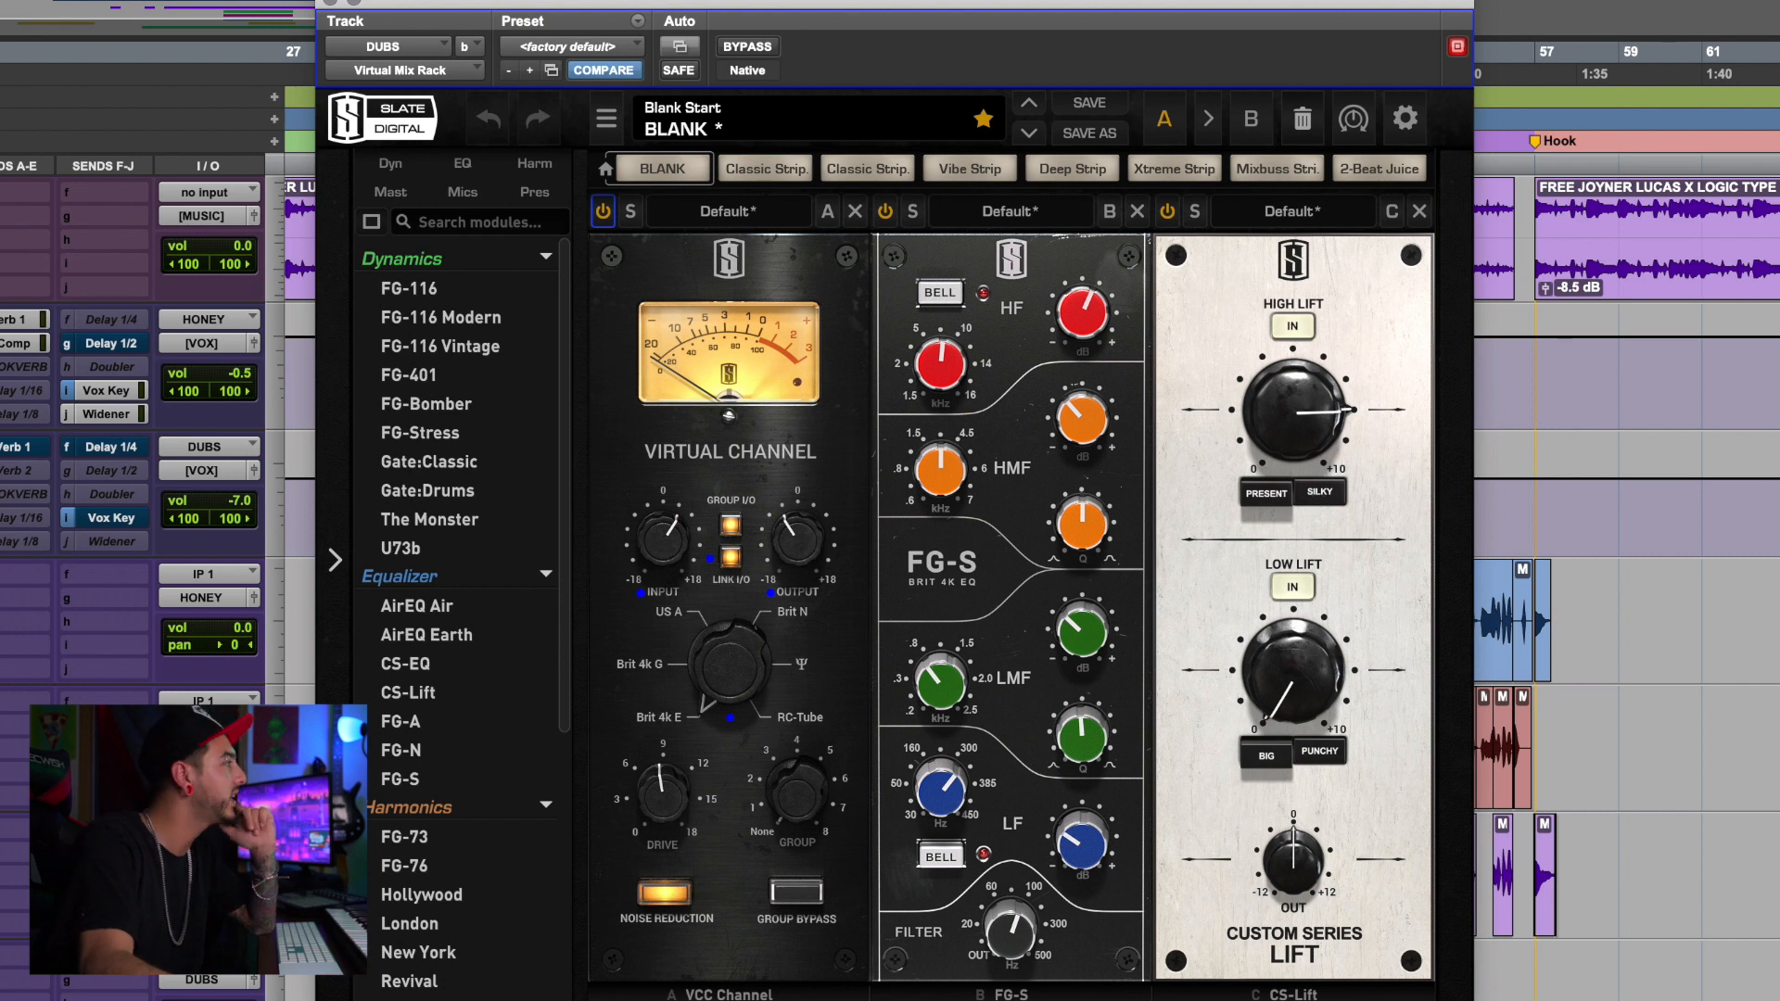
{"action": "left_click", "coordinate": [2, 542]}
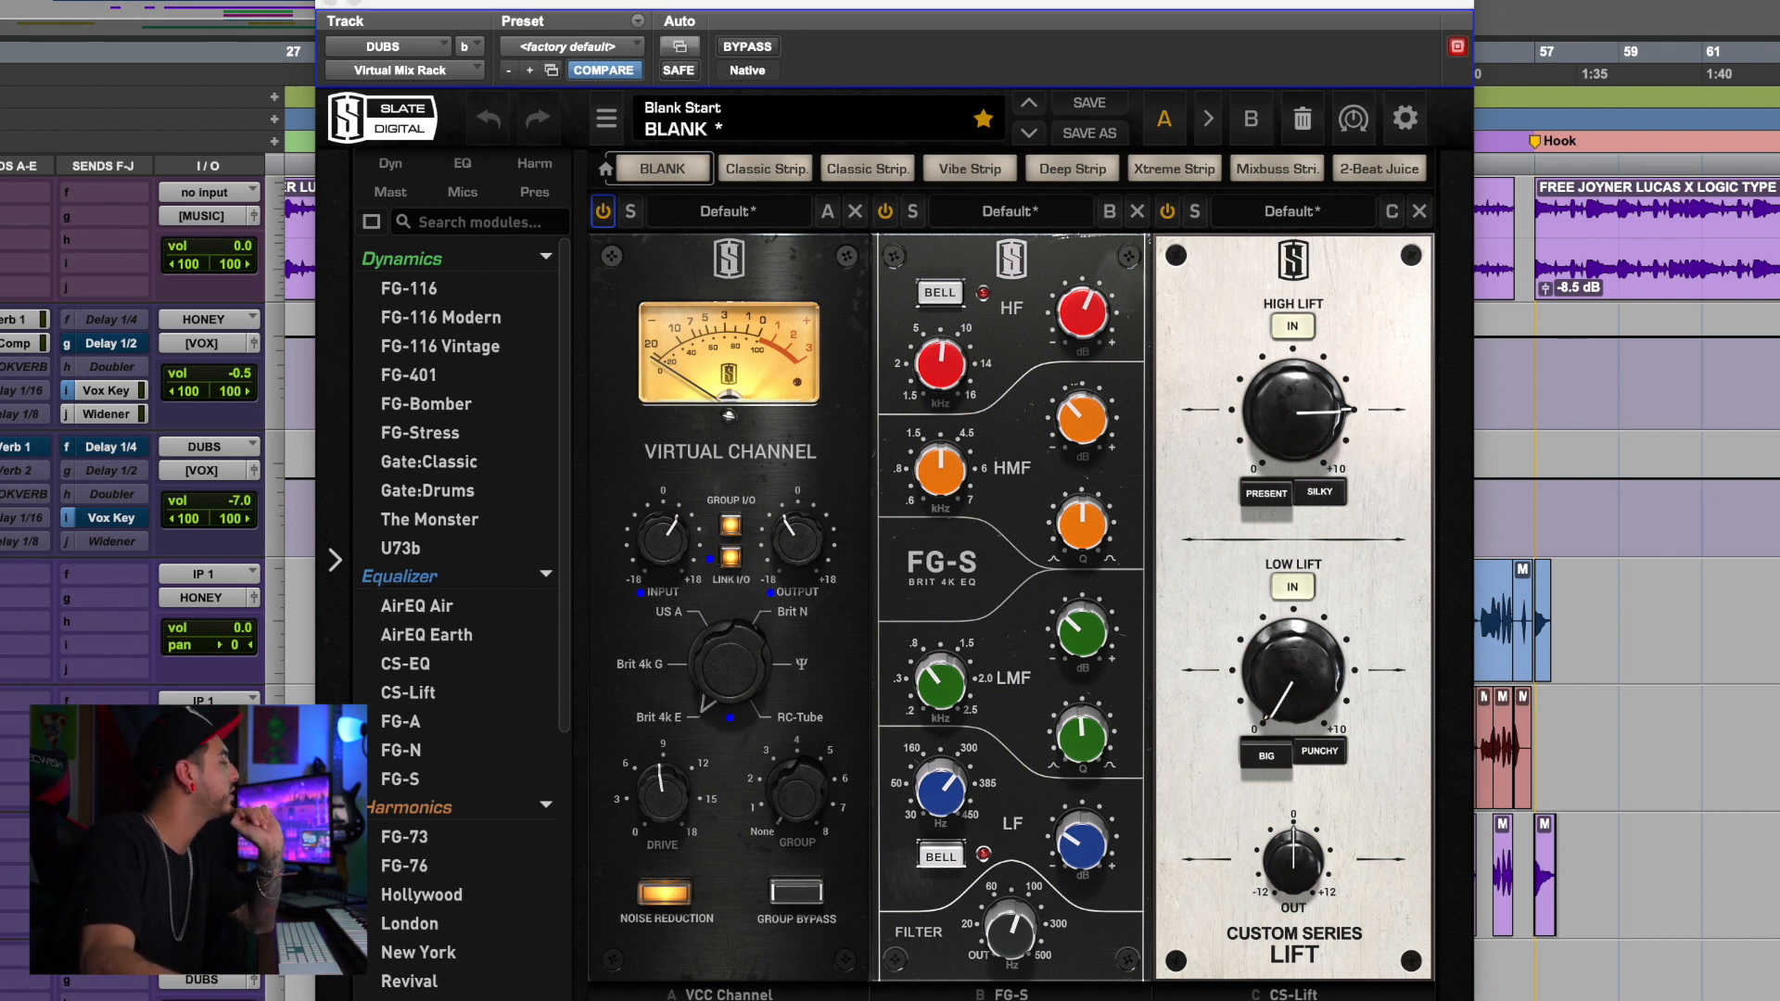
{"action": "left_click_drag", "start_coordinate": [902, 1], "coordinate": [1157, 247]}
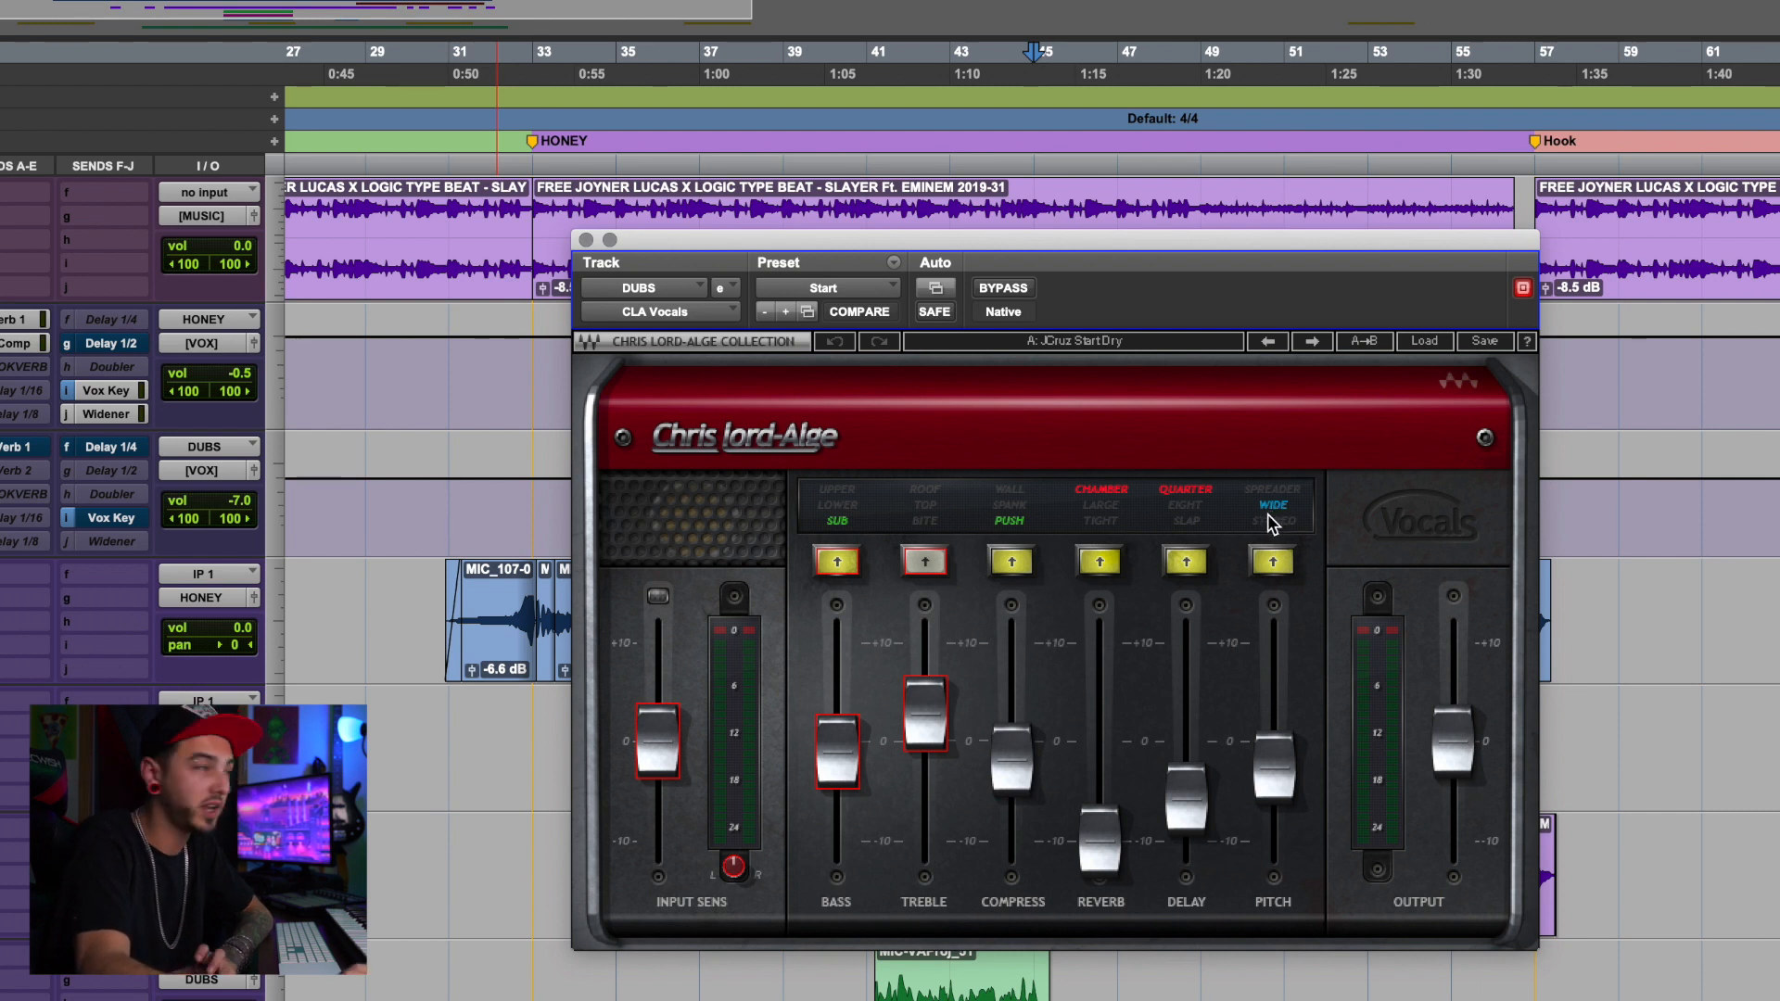
{"action": "left_click_drag", "start_coordinate": [1011, 254], "coordinate": [976, 259]}
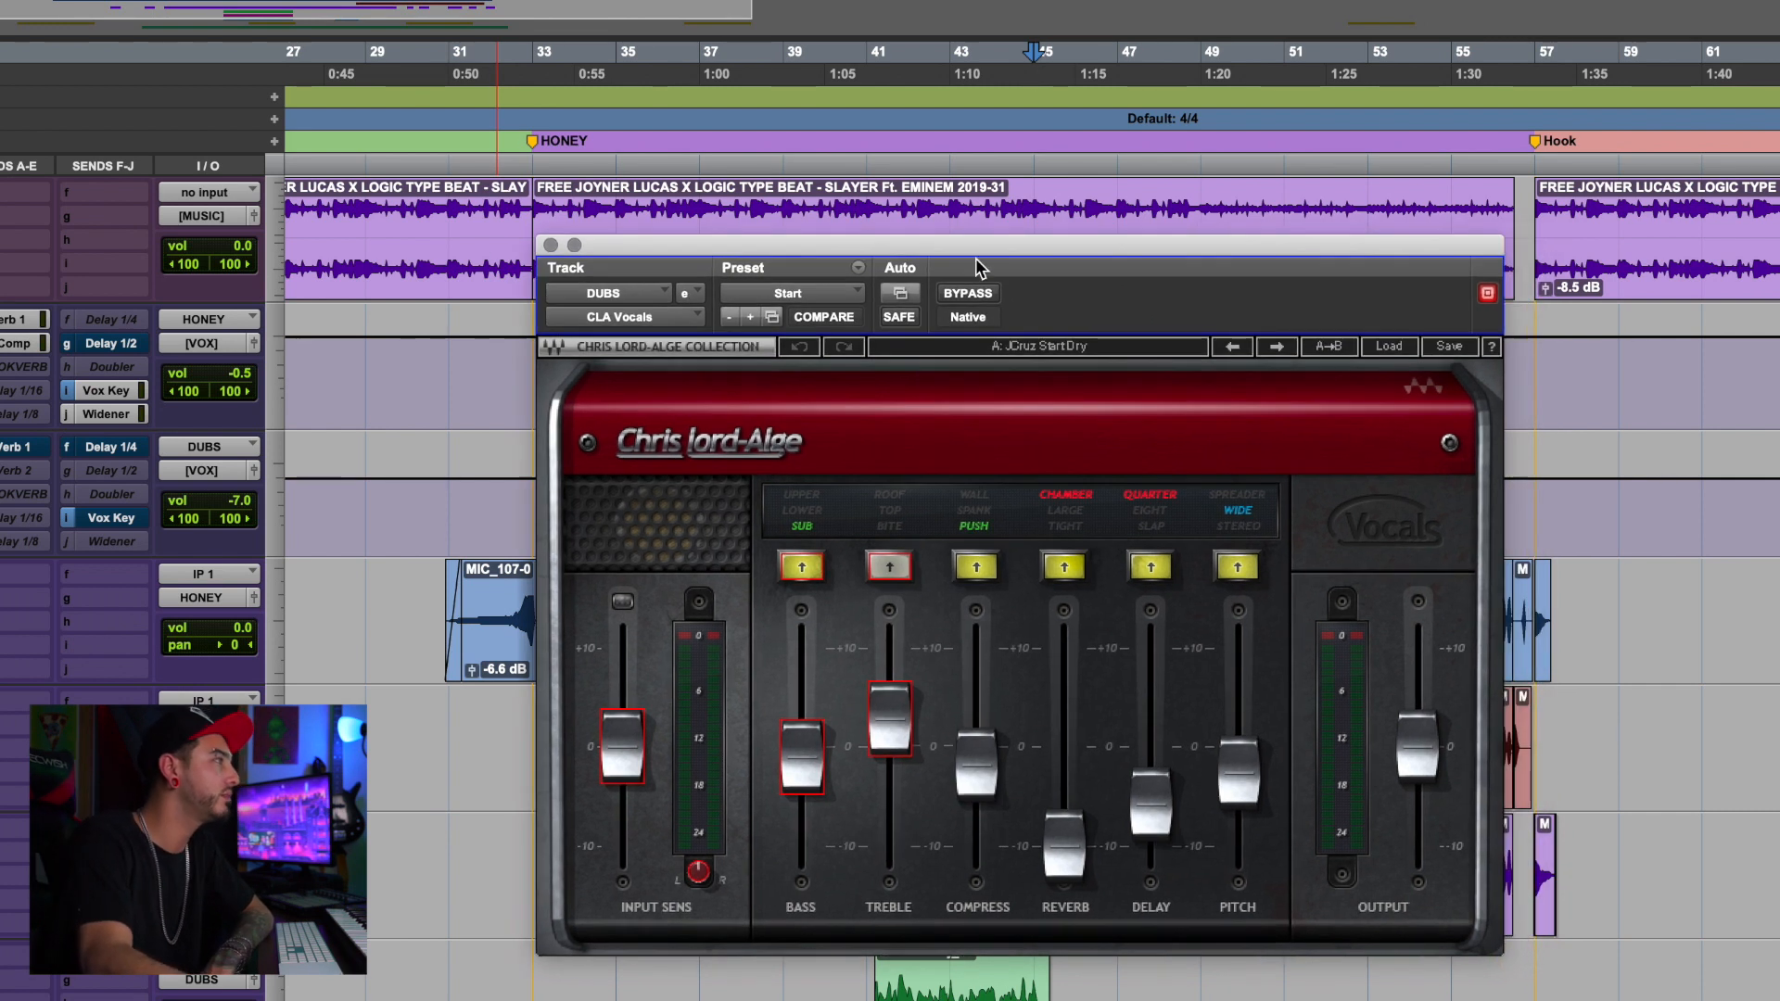
{"action": "left_click", "coordinate": [551, 245]}
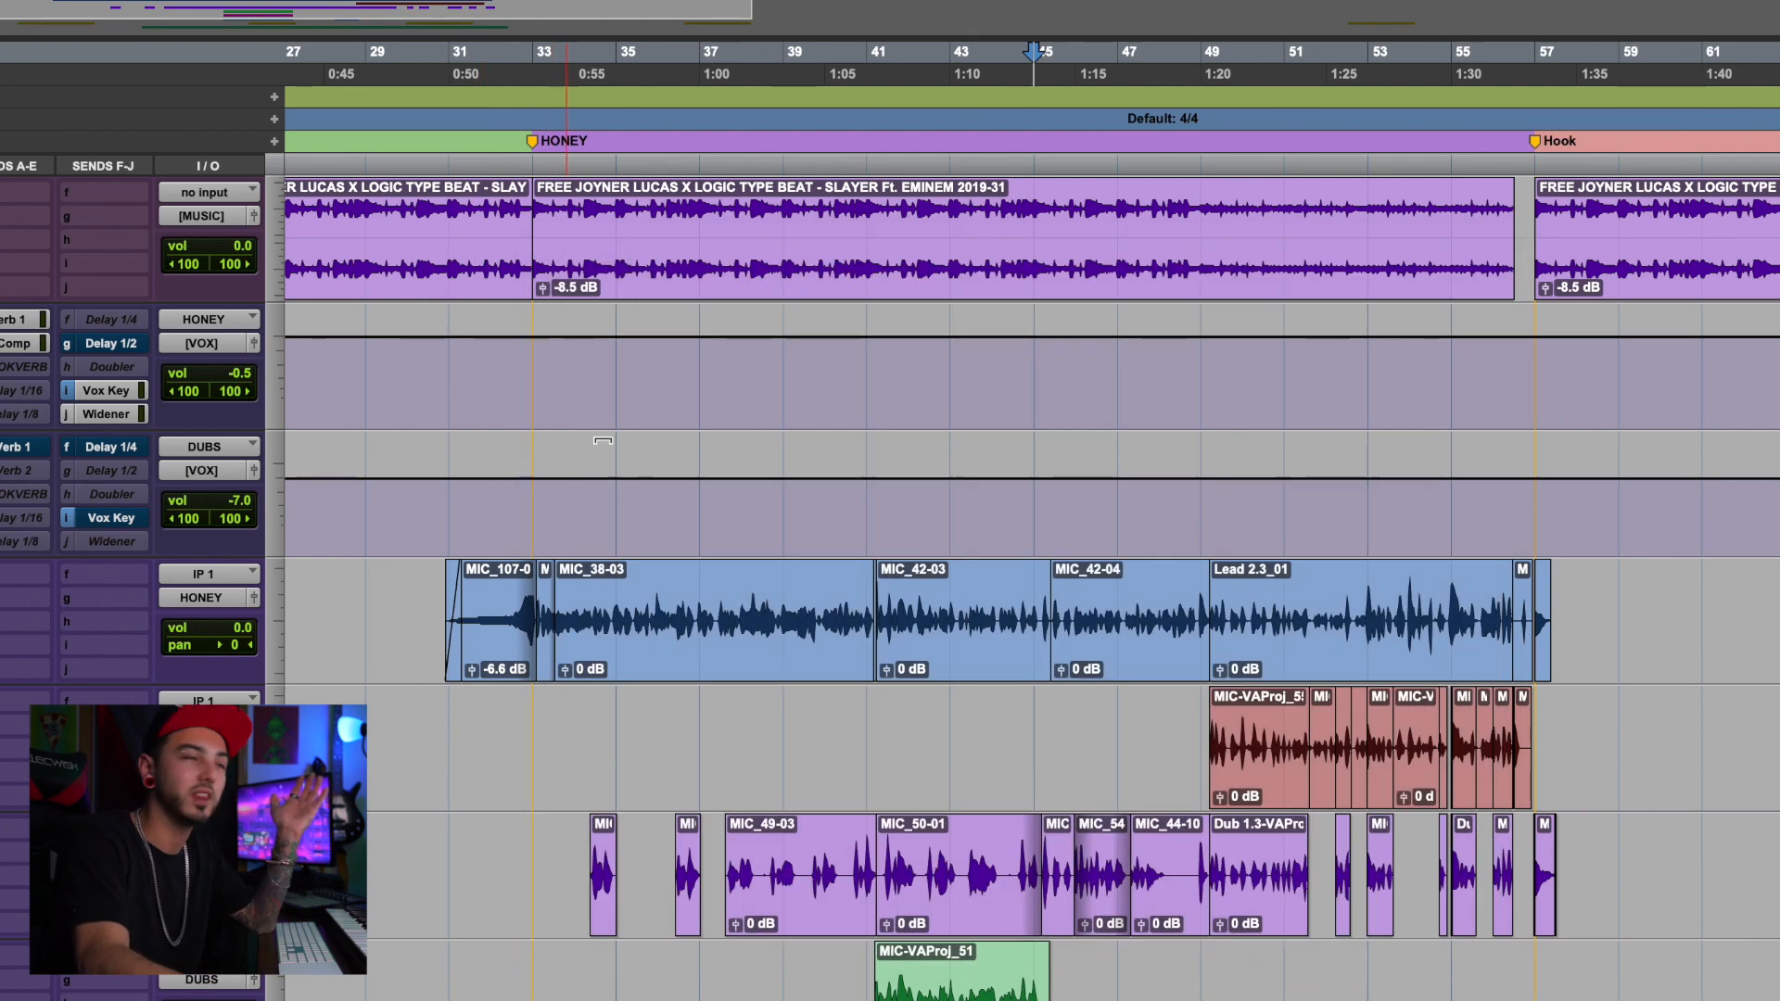
Enable the Verb 1, Delay 1/4 and Vox Key sends on DUBS and audition the mix from bar 40
{"action": "left_click", "coordinate": [840, 735]}
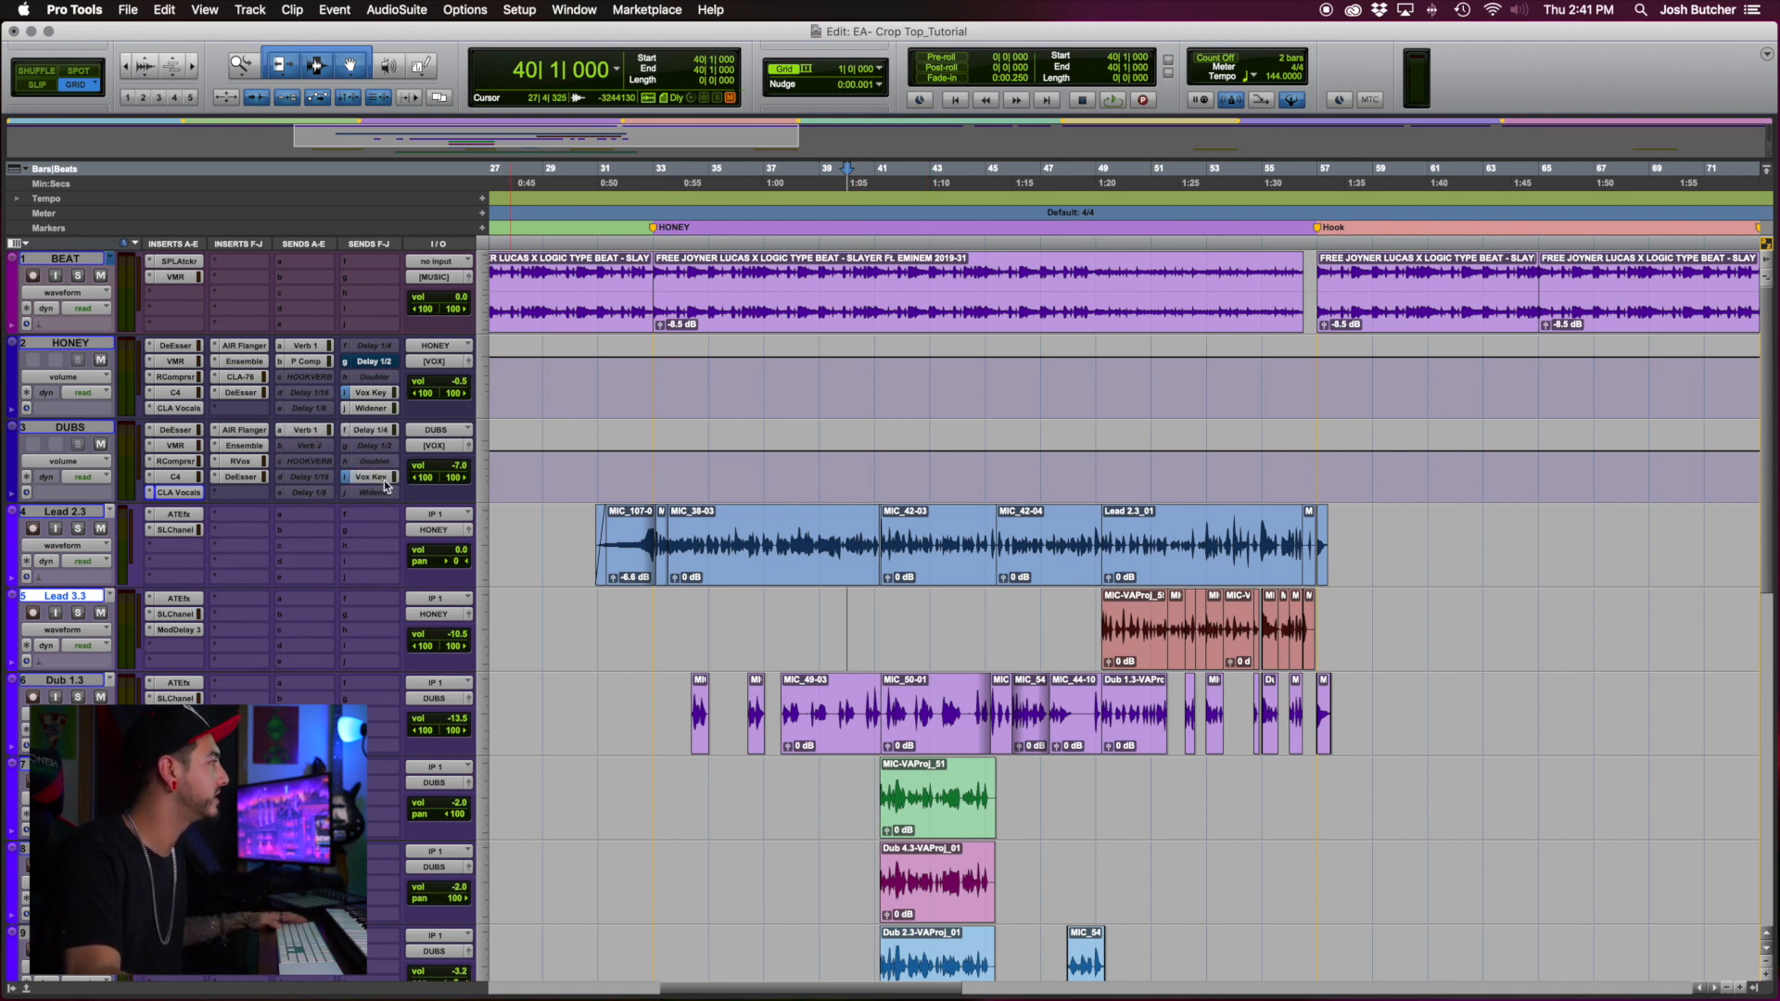
{"action": "key", "text": "space"}
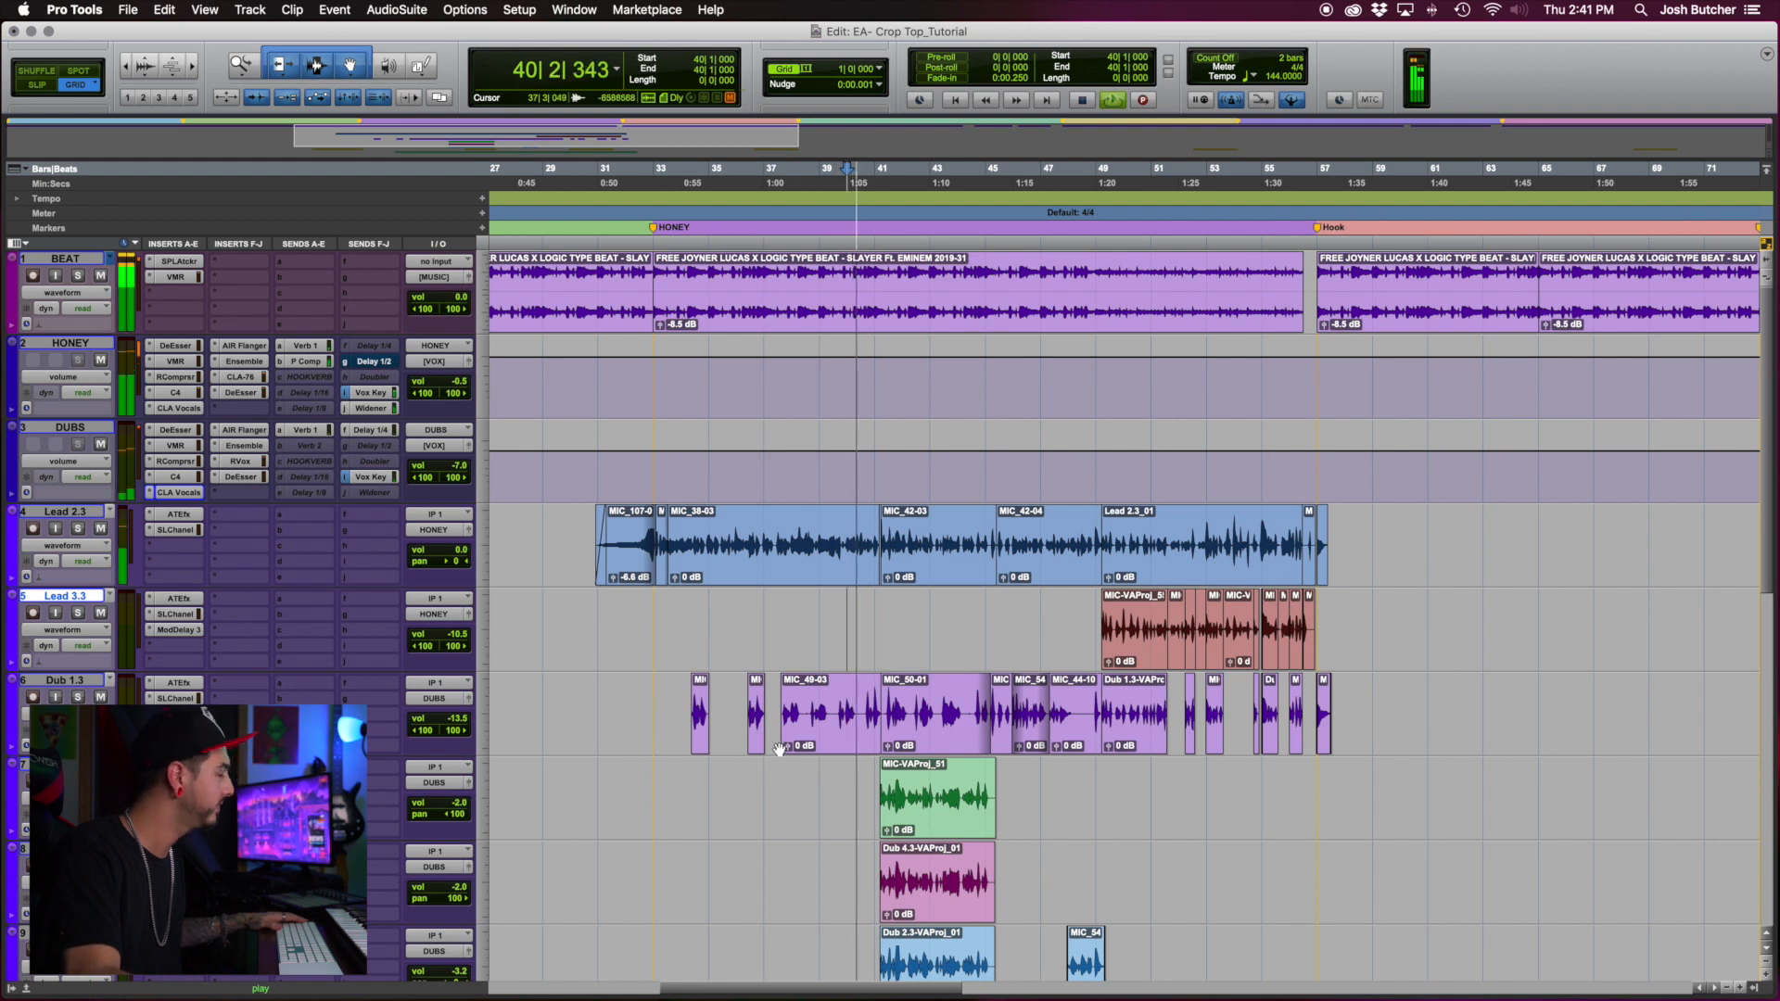
{"action": "scroll", "coordinate": [779, 749], "scroll_direction": "down", "scroll_amount": 2}
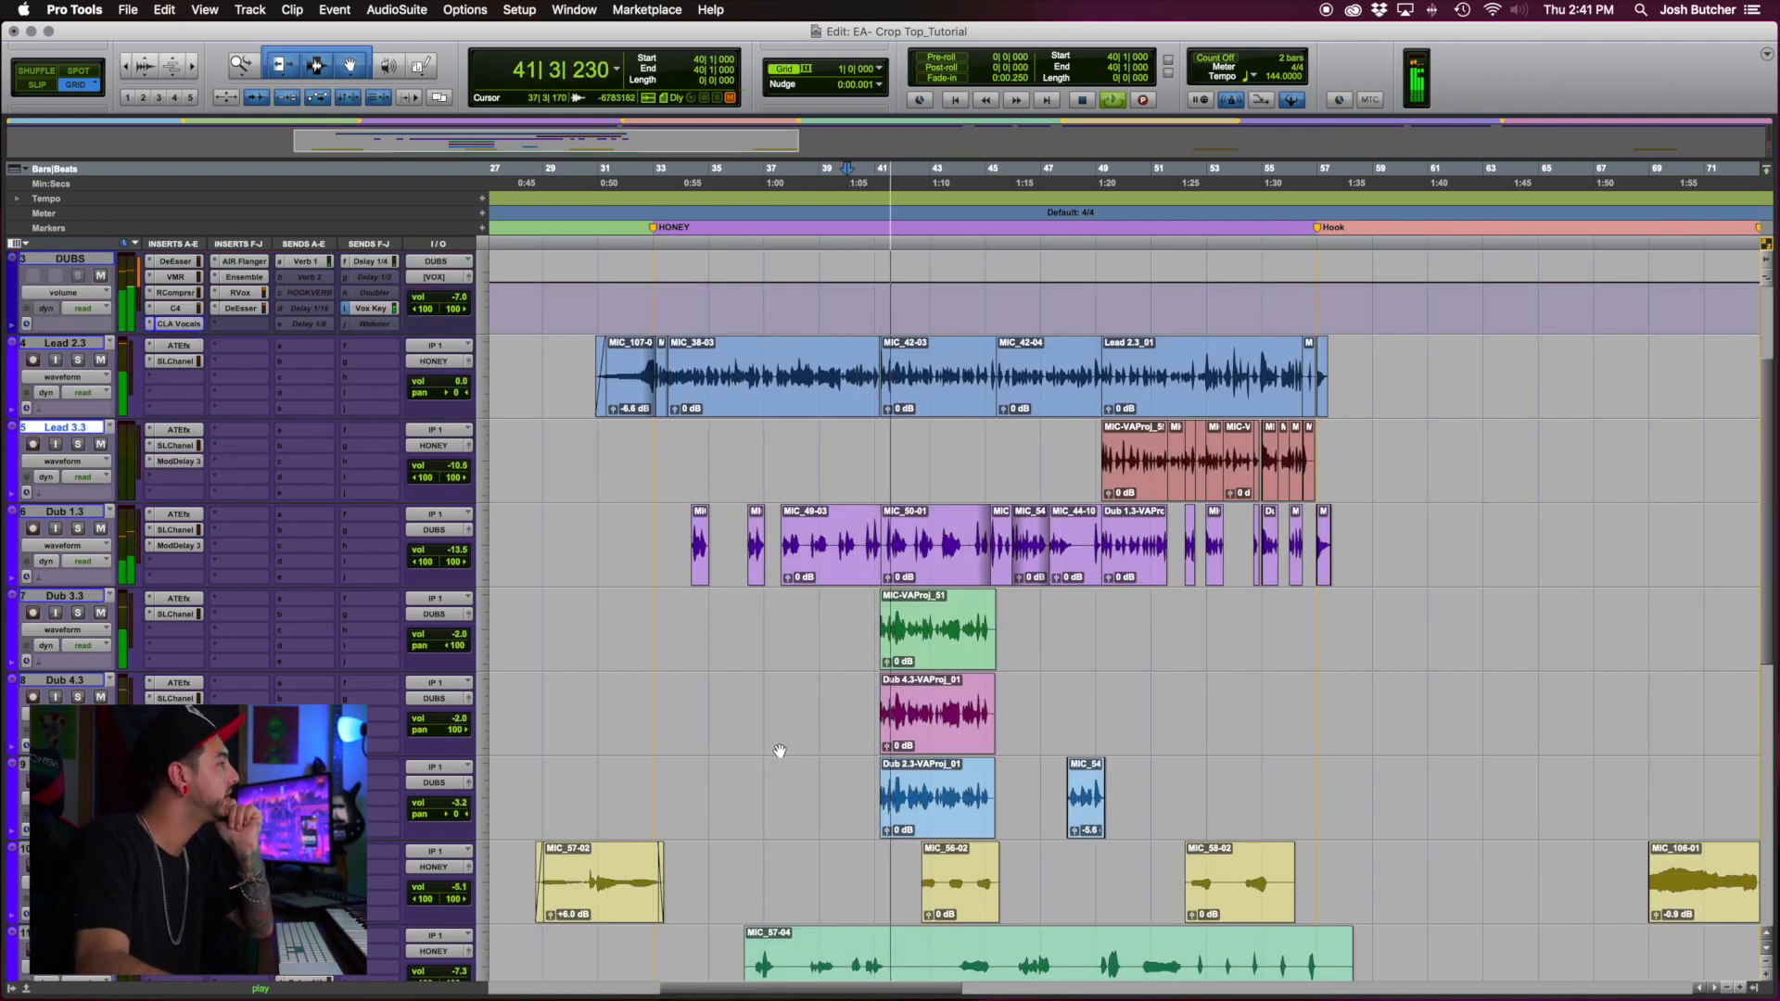
{"action": "scroll", "coordinate": [779, 749], "scroll_direction": "up", "scroll_amount": 2}
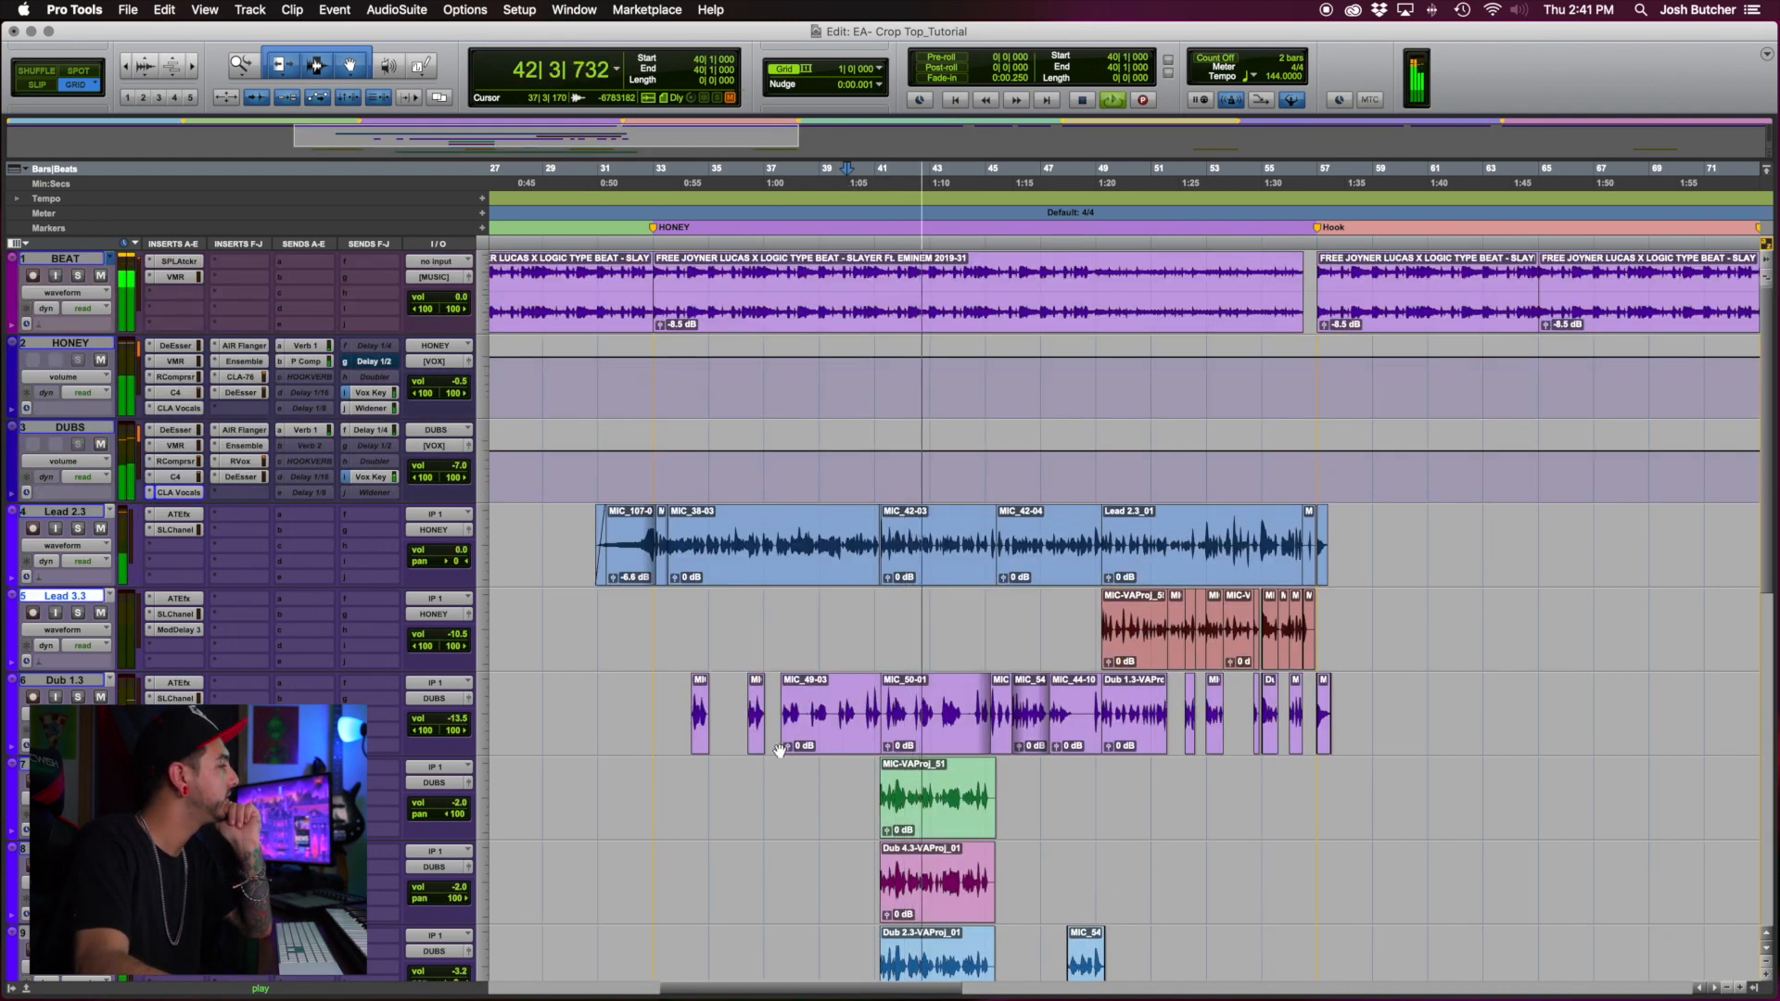
Solo the Dub 3.3 track and audition it from the start of its clip at bar 41
{"action": "scroll", "coordinate": [779, 749], "scroll_direction": "down", "scroll_amount": 1}
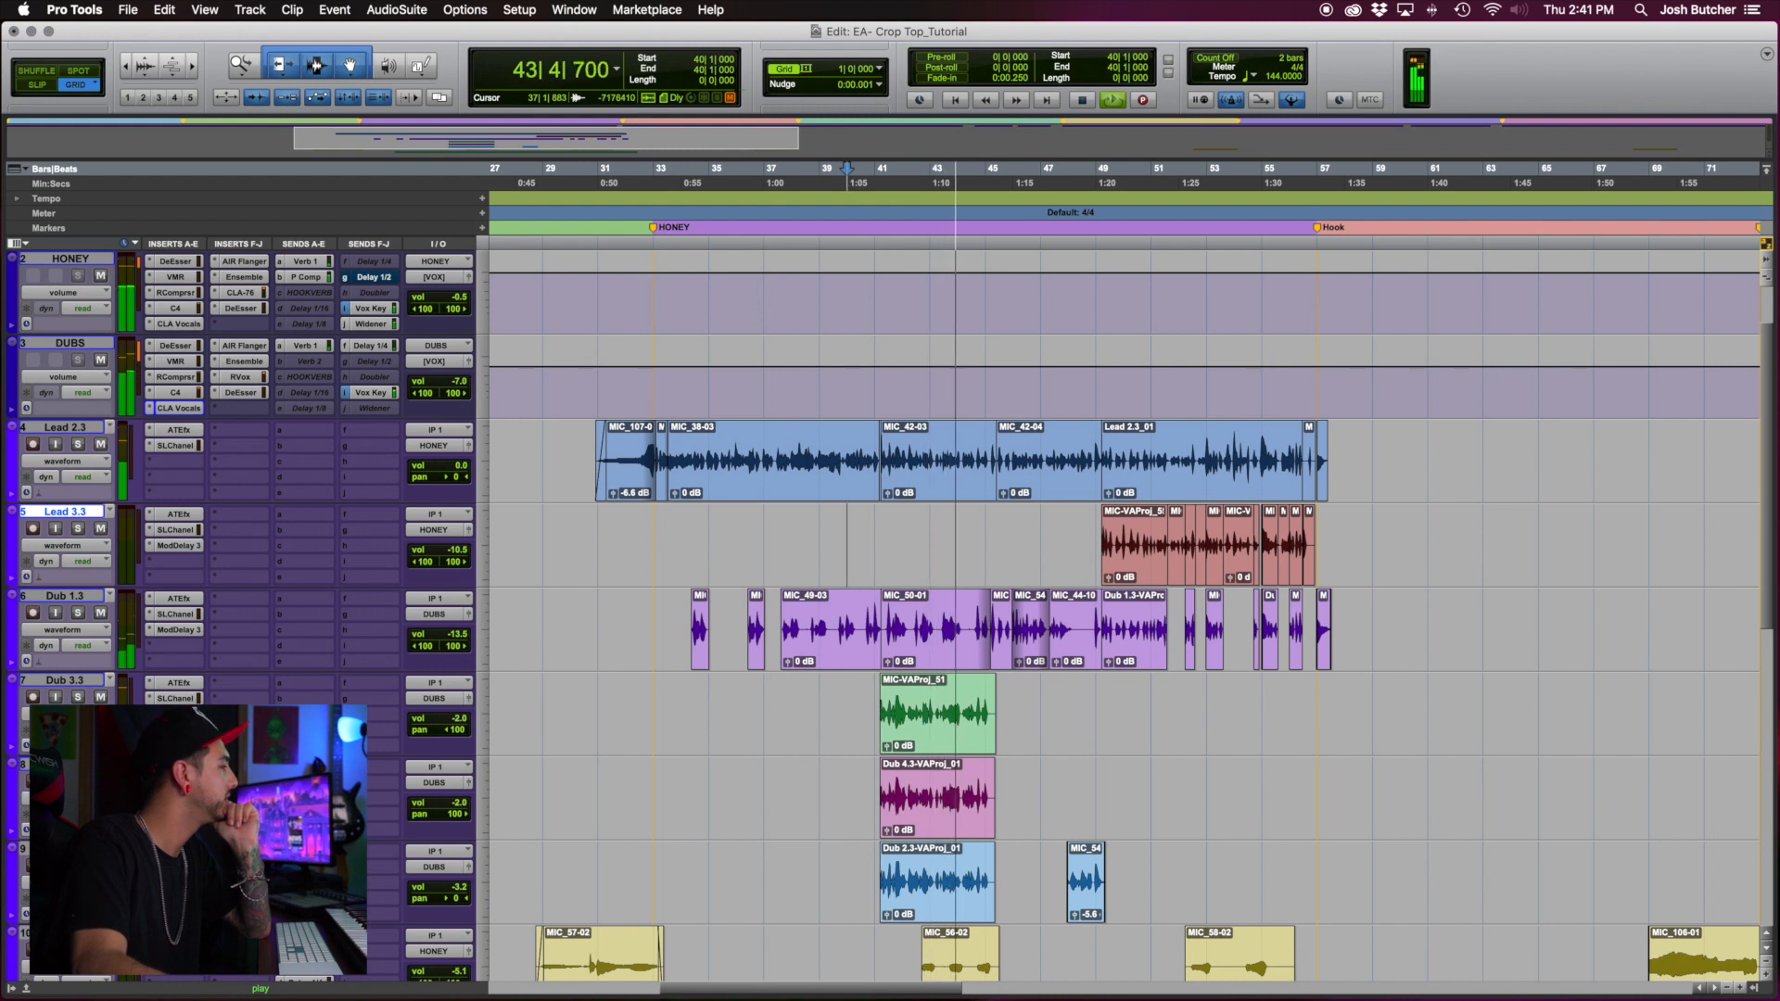
{"action": "key", "text": "space"}
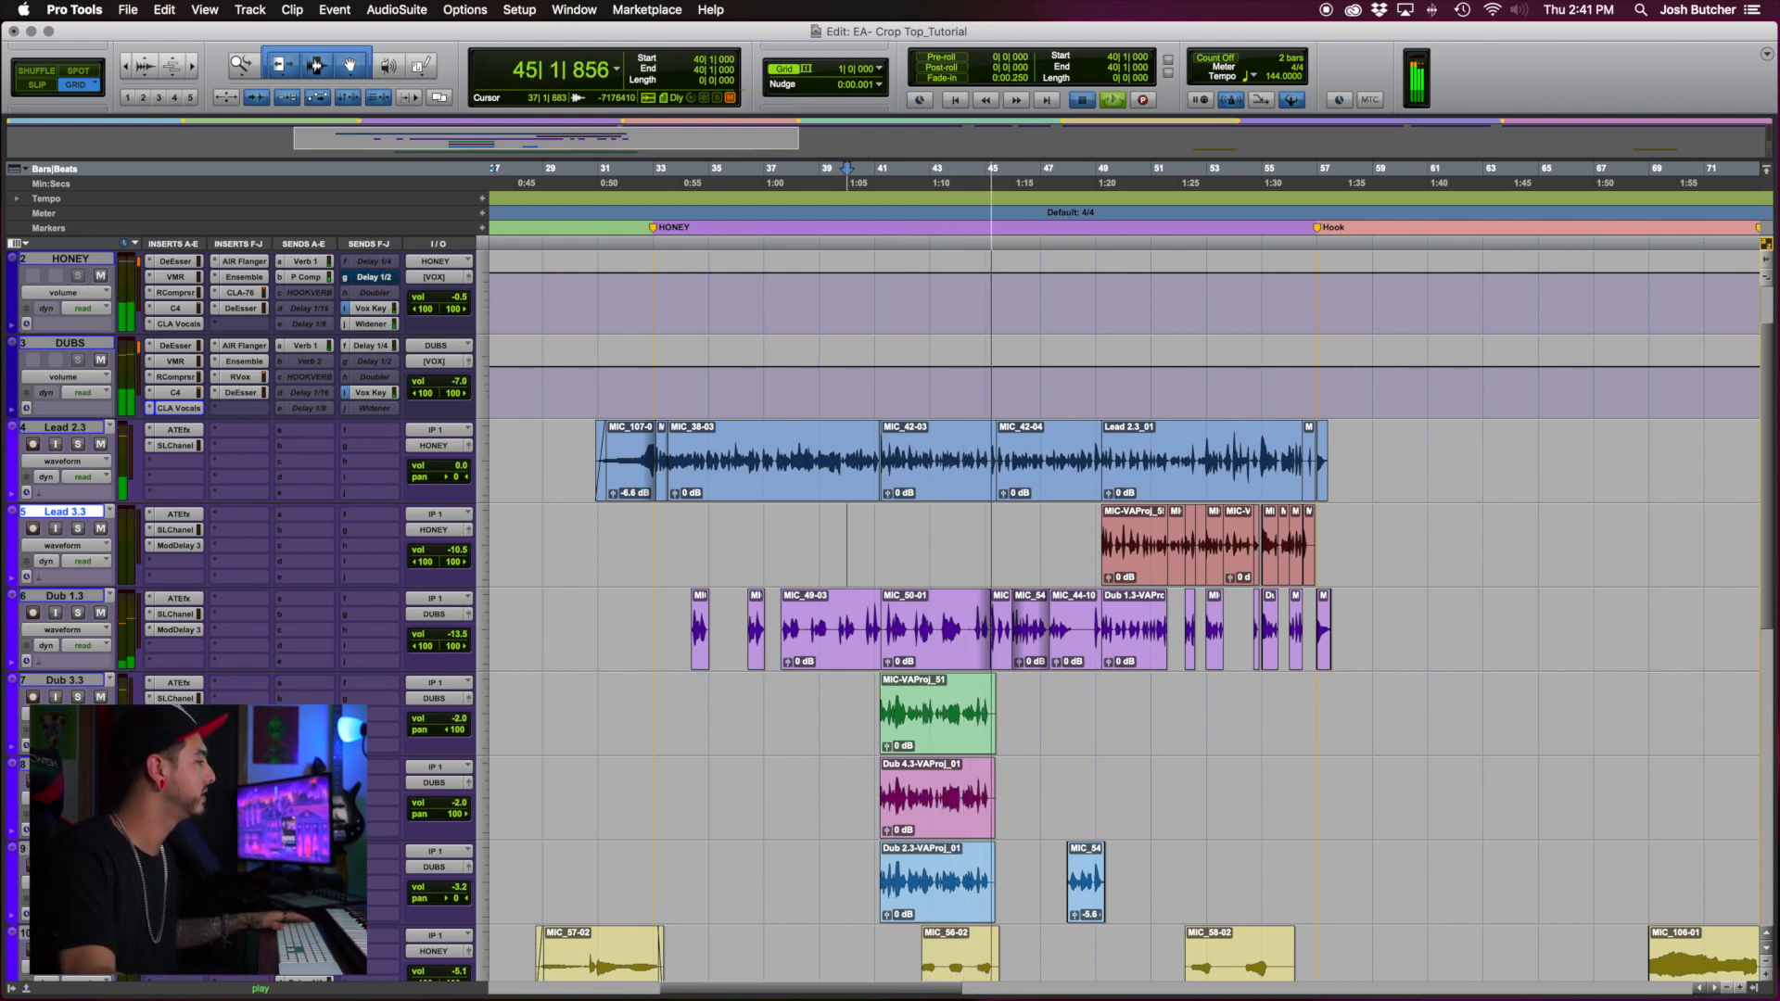
{"action": "left_click", "coordinate": [78, 696]}
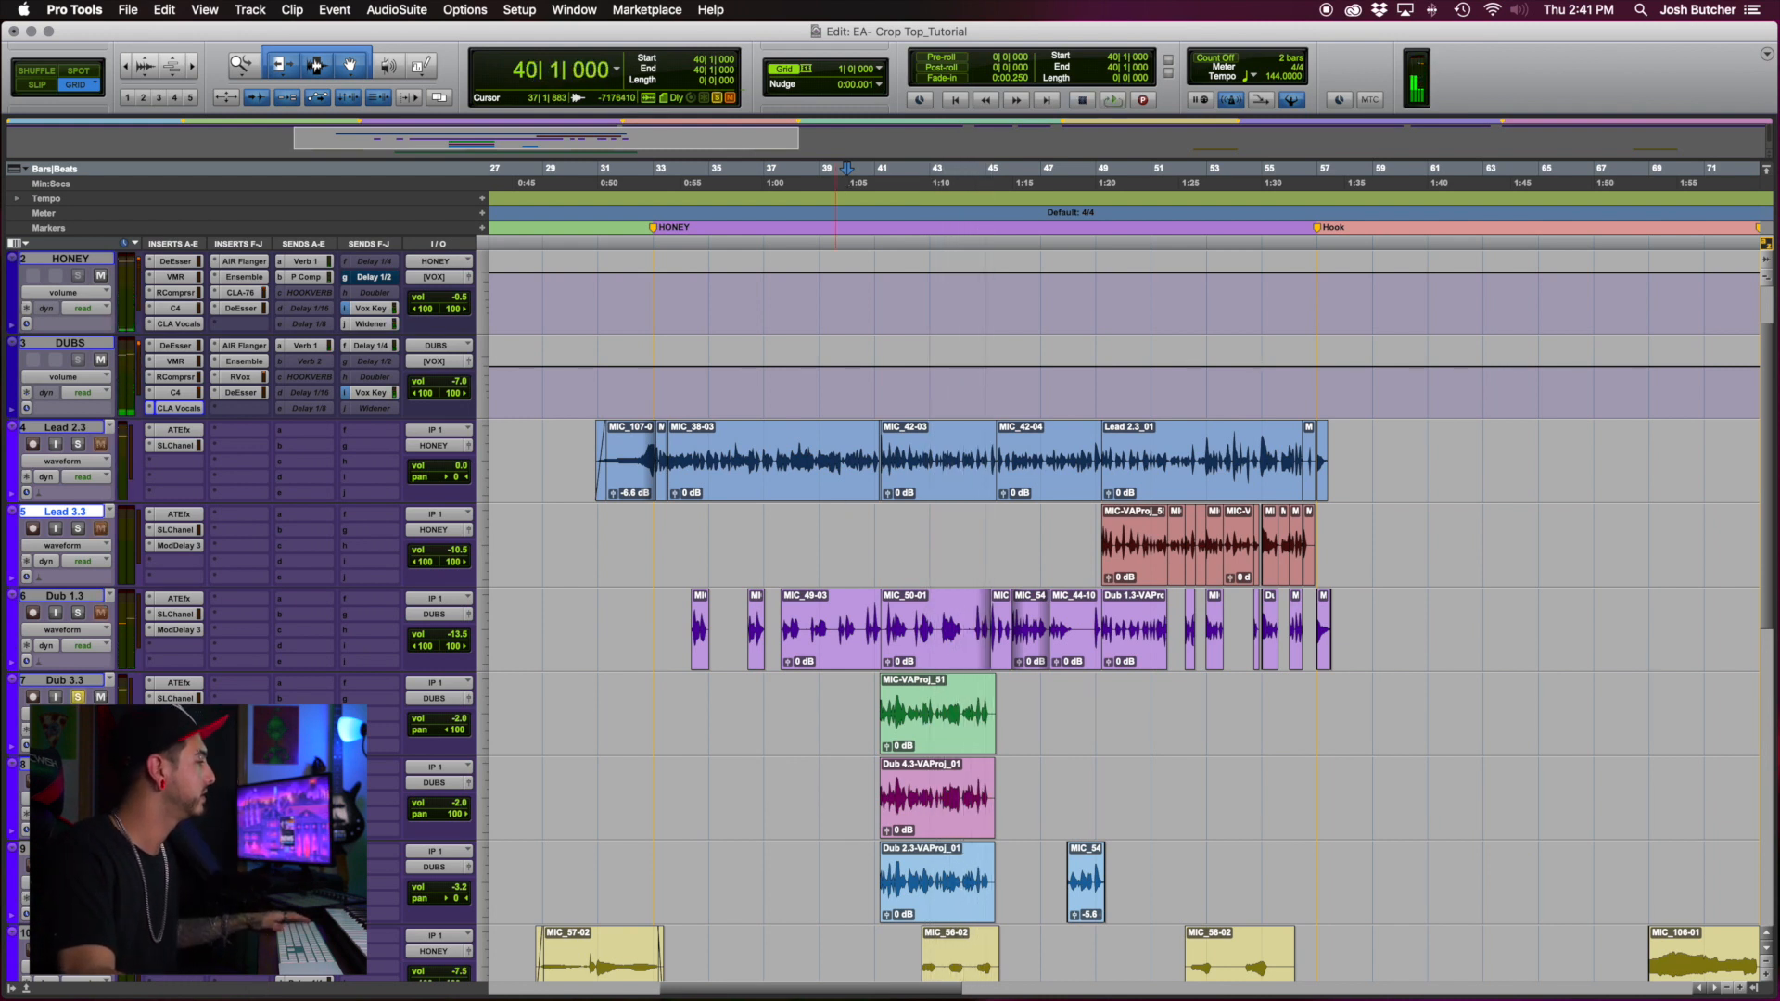
{"action": "left_click", "coordinate": [875, 710]}
{"action": "key", "text": "space"}
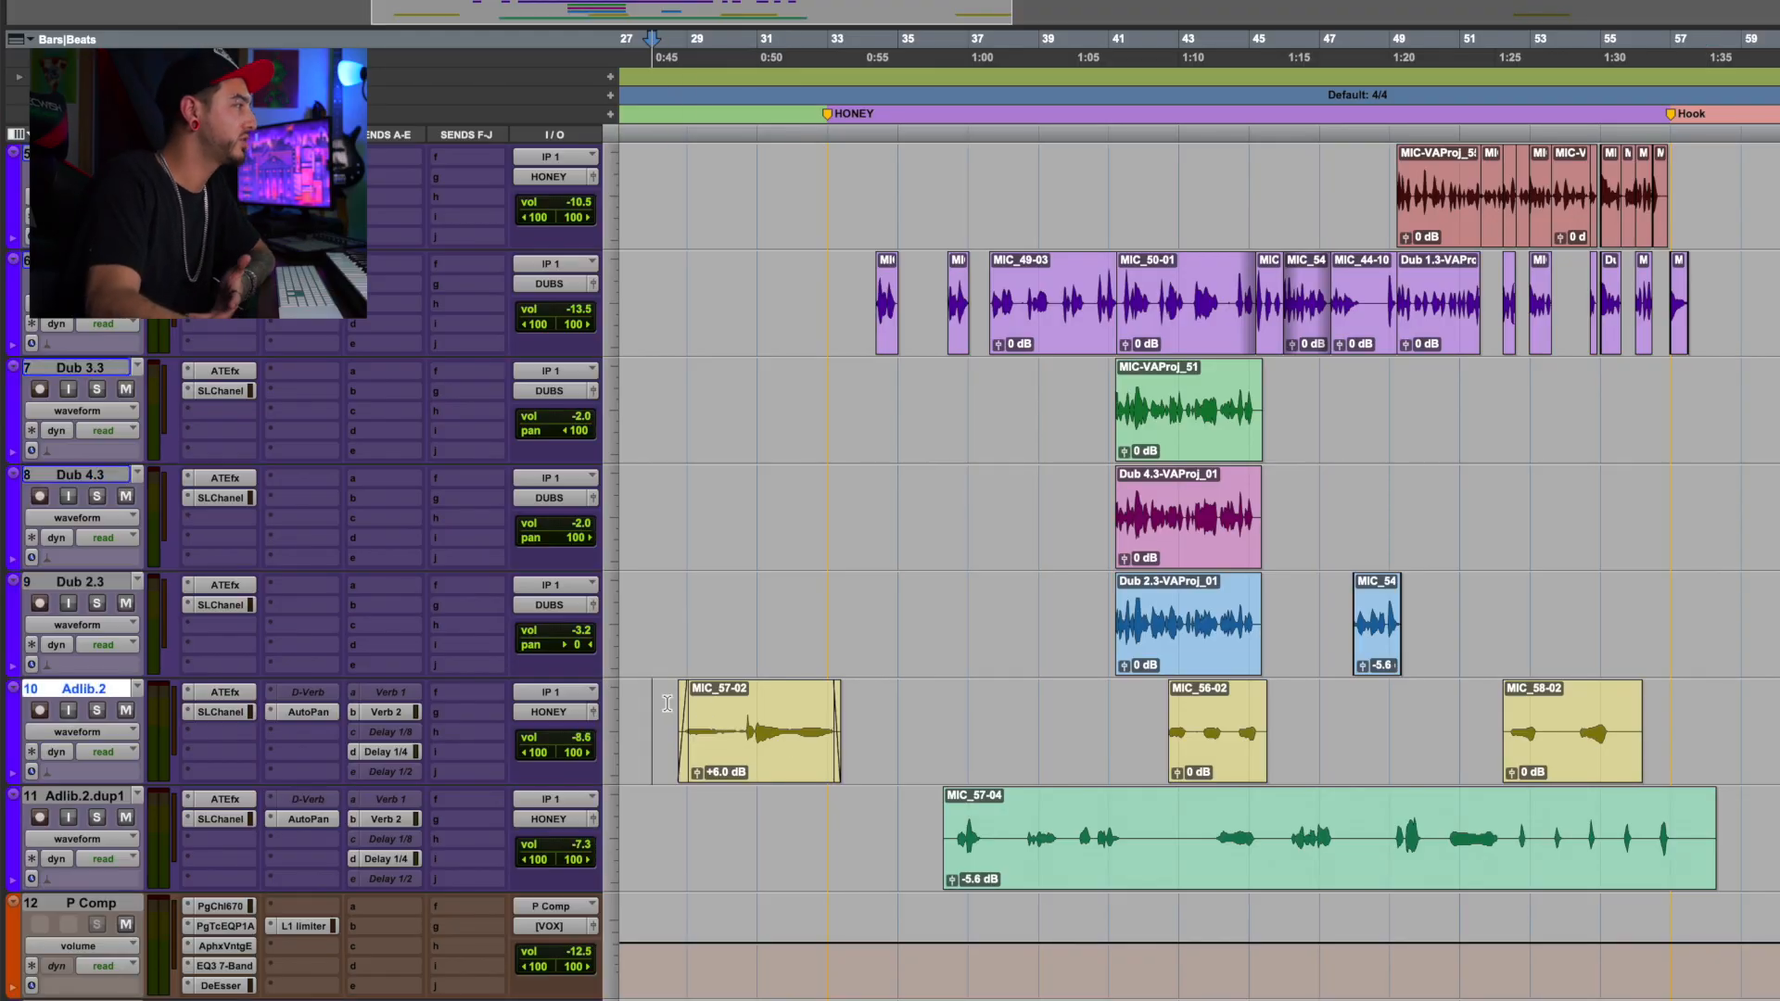
Inspect the Auto-Tune EFX settings on Adlib.2, close them, and examine the filters and high-frequency EQ in its SSLChannel insert
{"action": "left_click", "coordinate": [243, 697]}
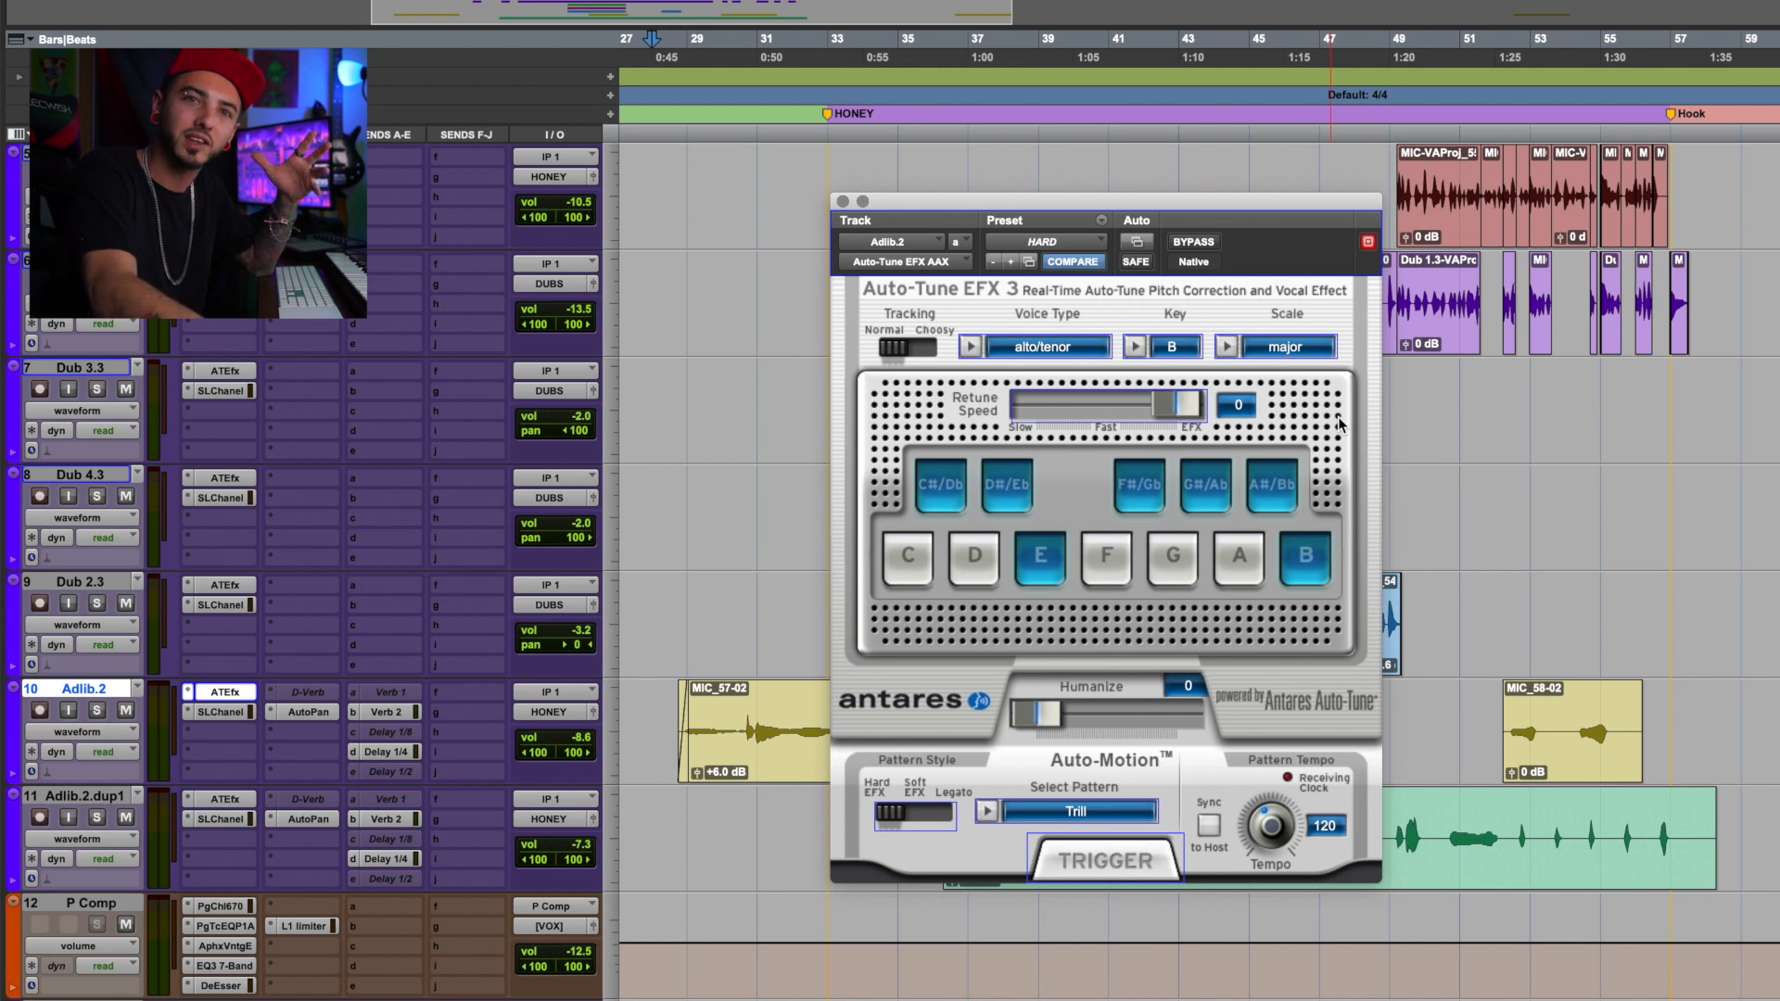
{"action": "left_click", "coordinate": [844, 202]}
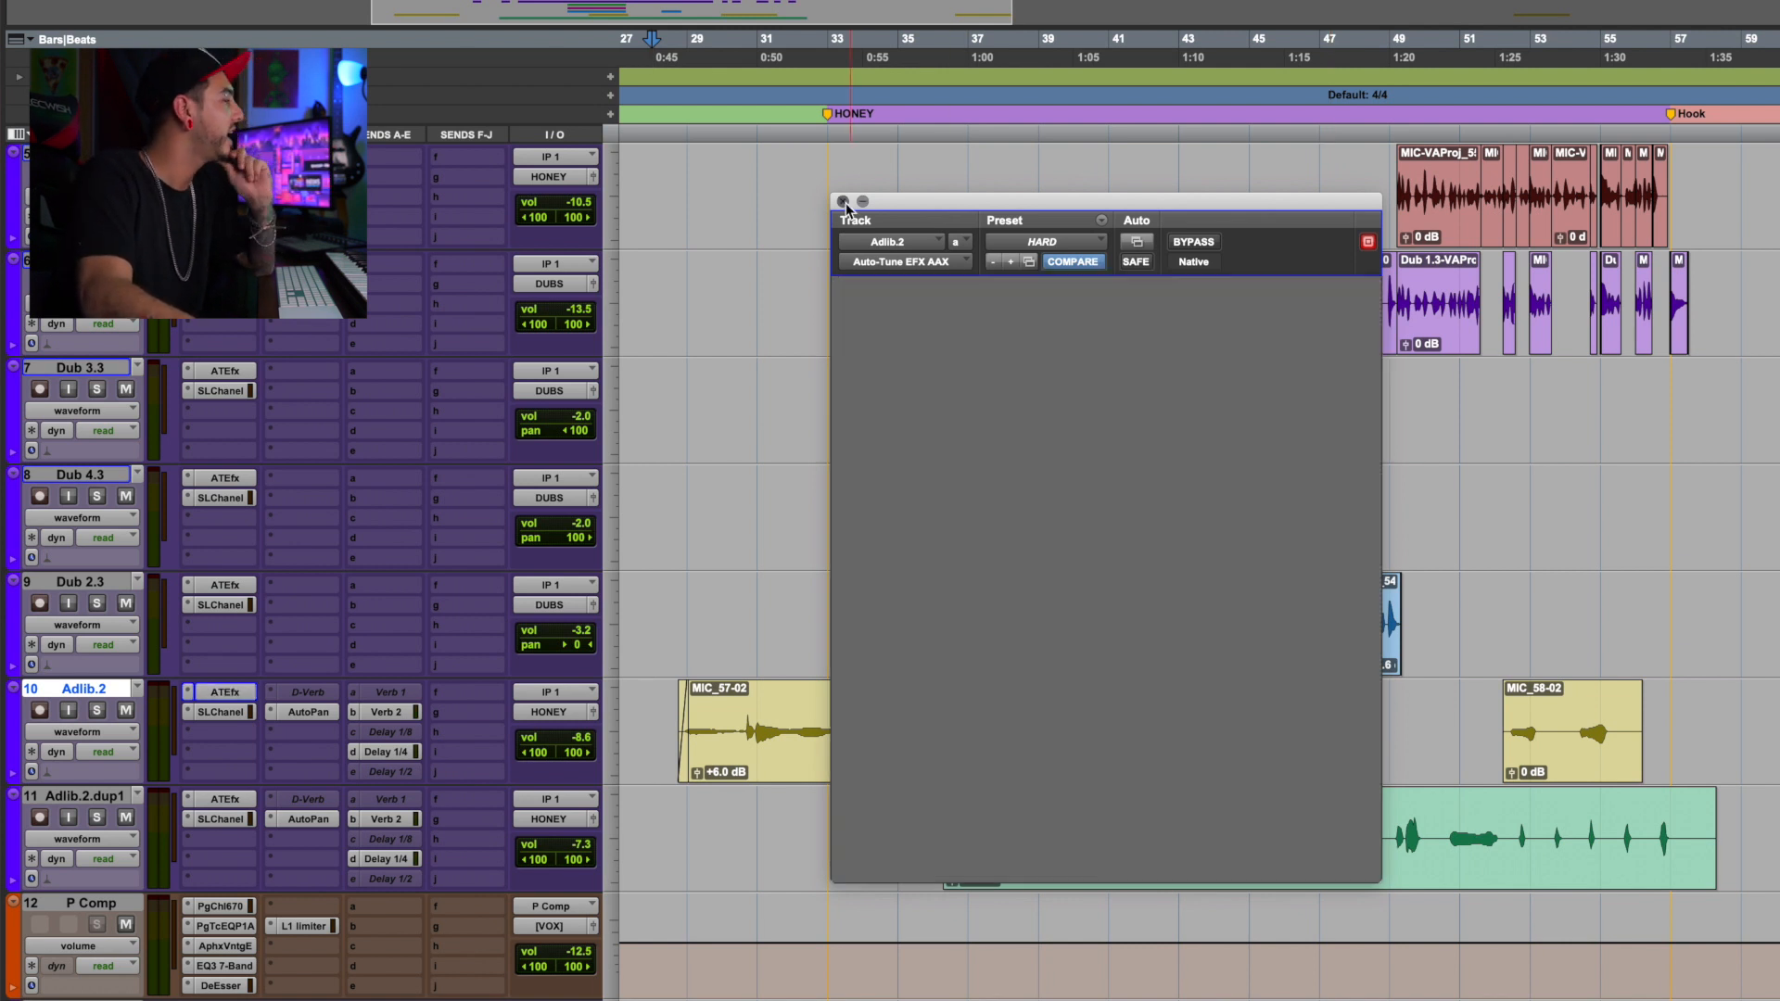
{"action": "left_click", "coordinate": [239, 712]}
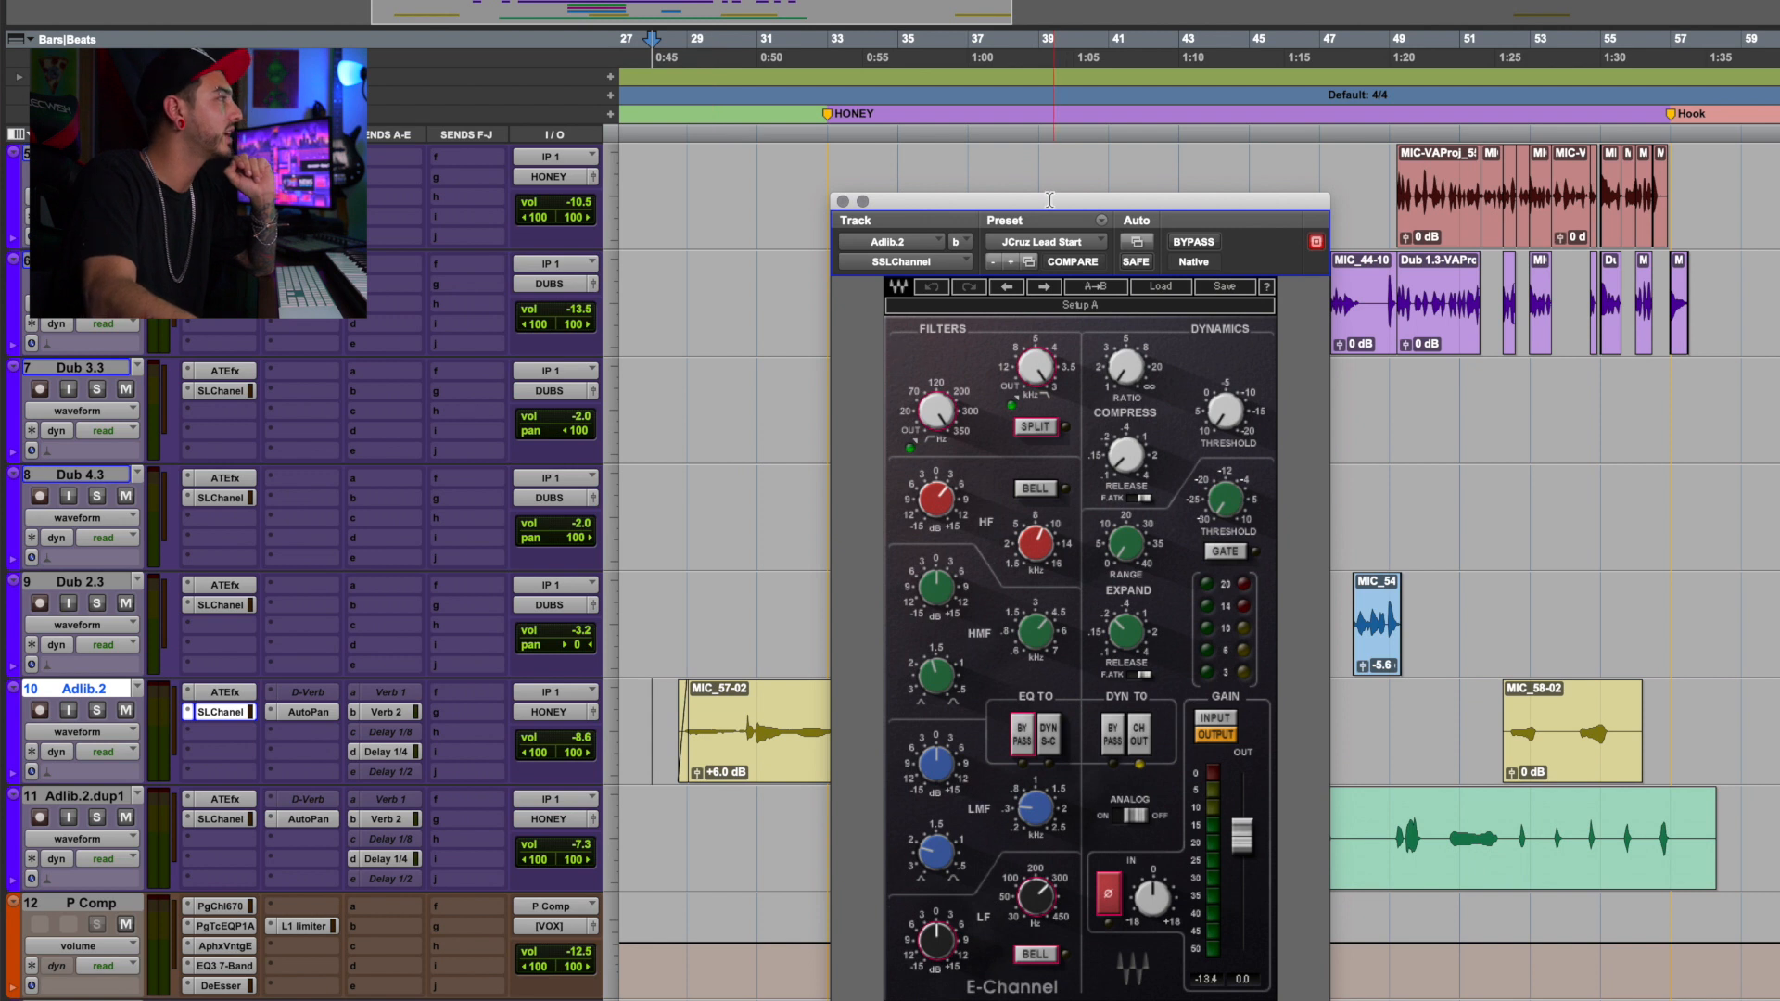
{"action": "left_click_drag", "start_coordinate": [1050, 200], "coordinate": [1287, 169]}
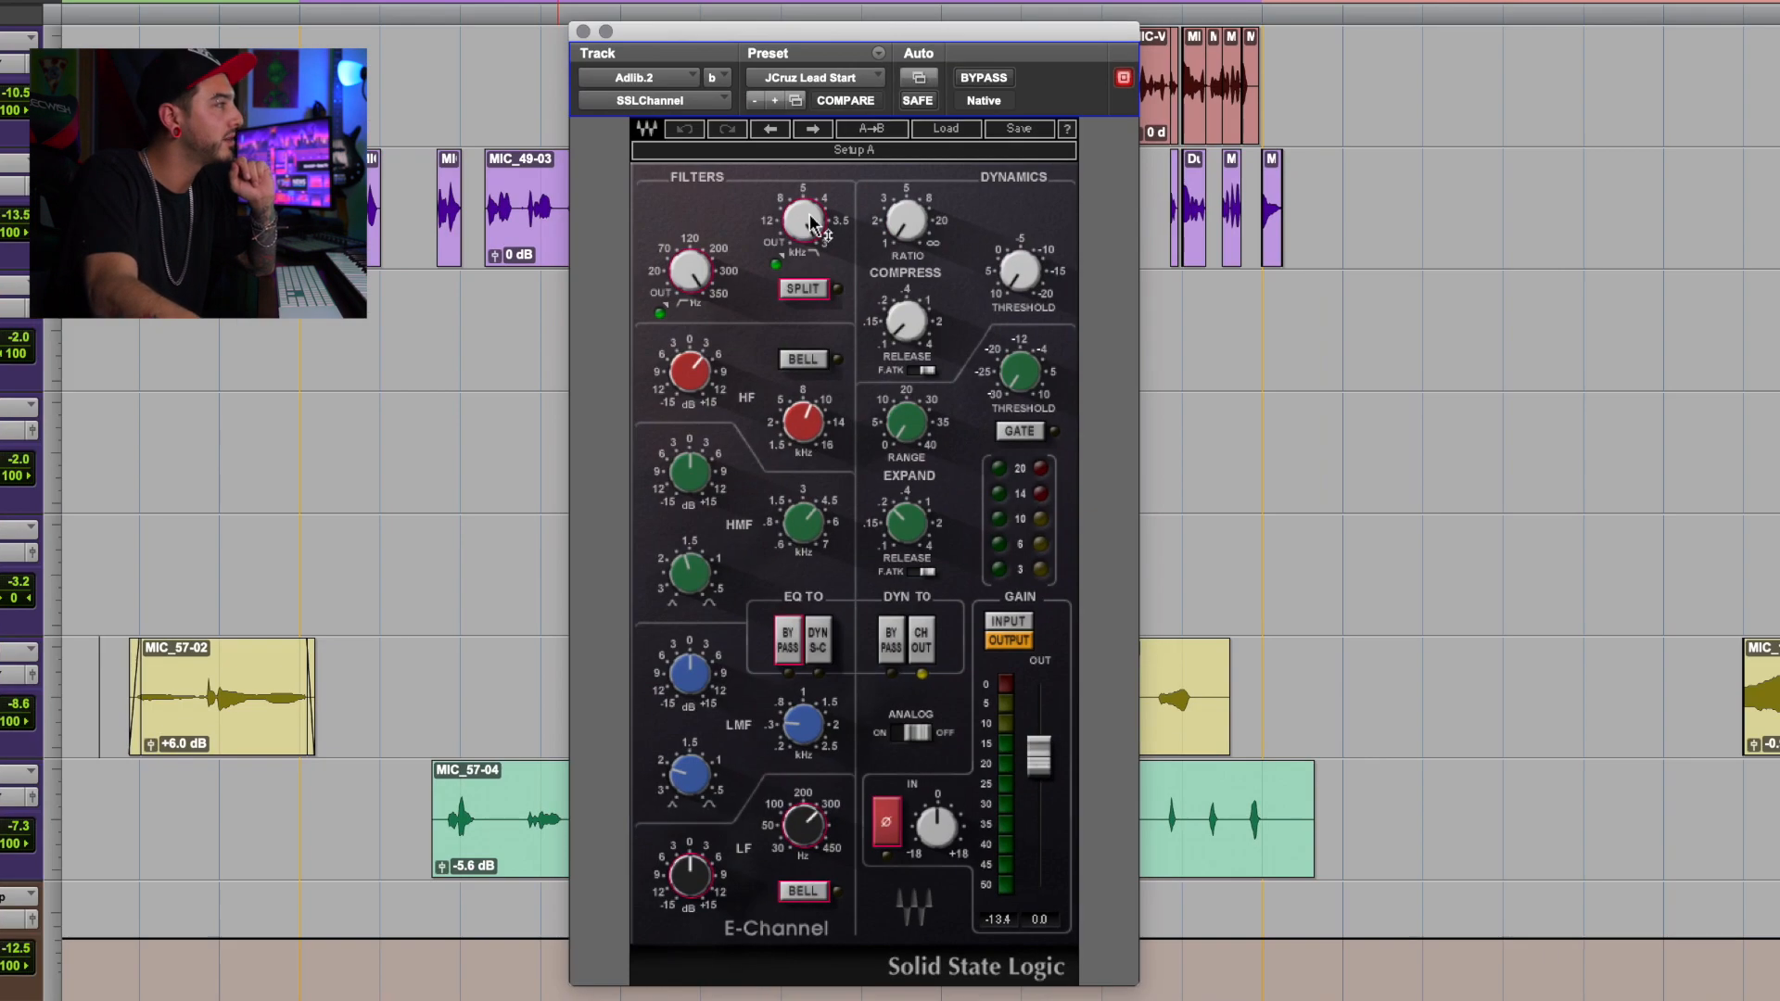
{"action": "mouse_move", "coordinate": [691, 271]}
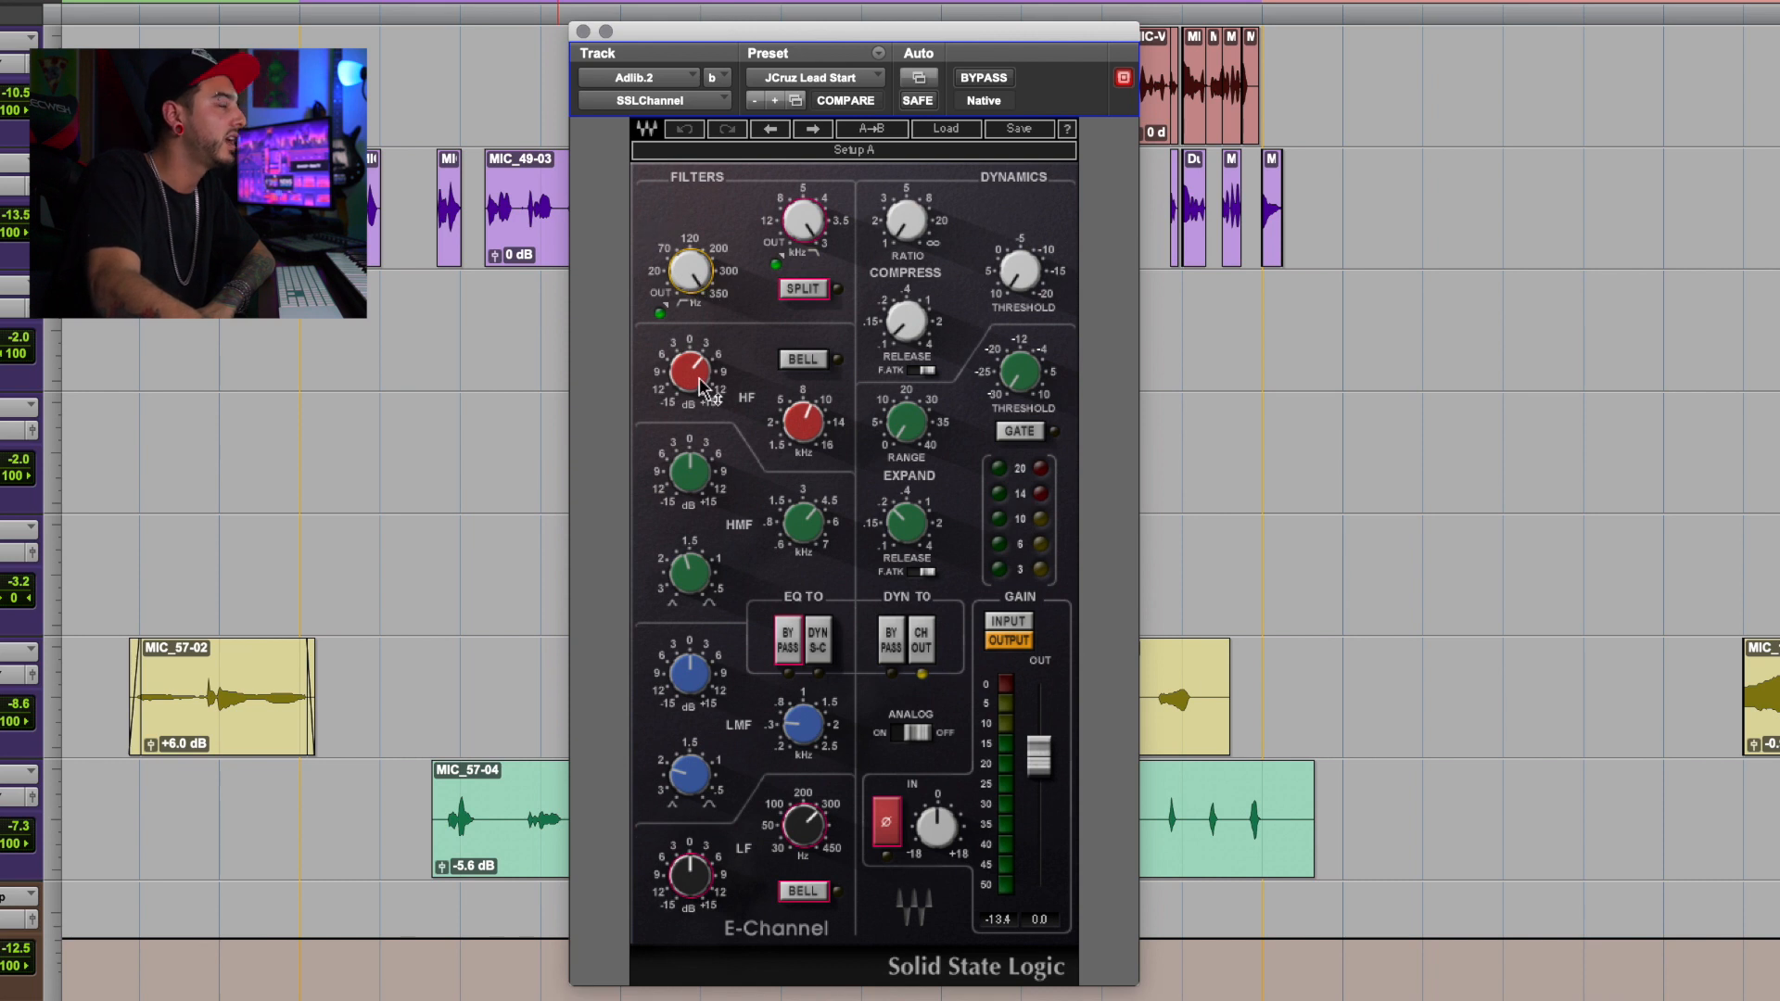
{"action": "mouse_move", "coordinate": [690, 371]}
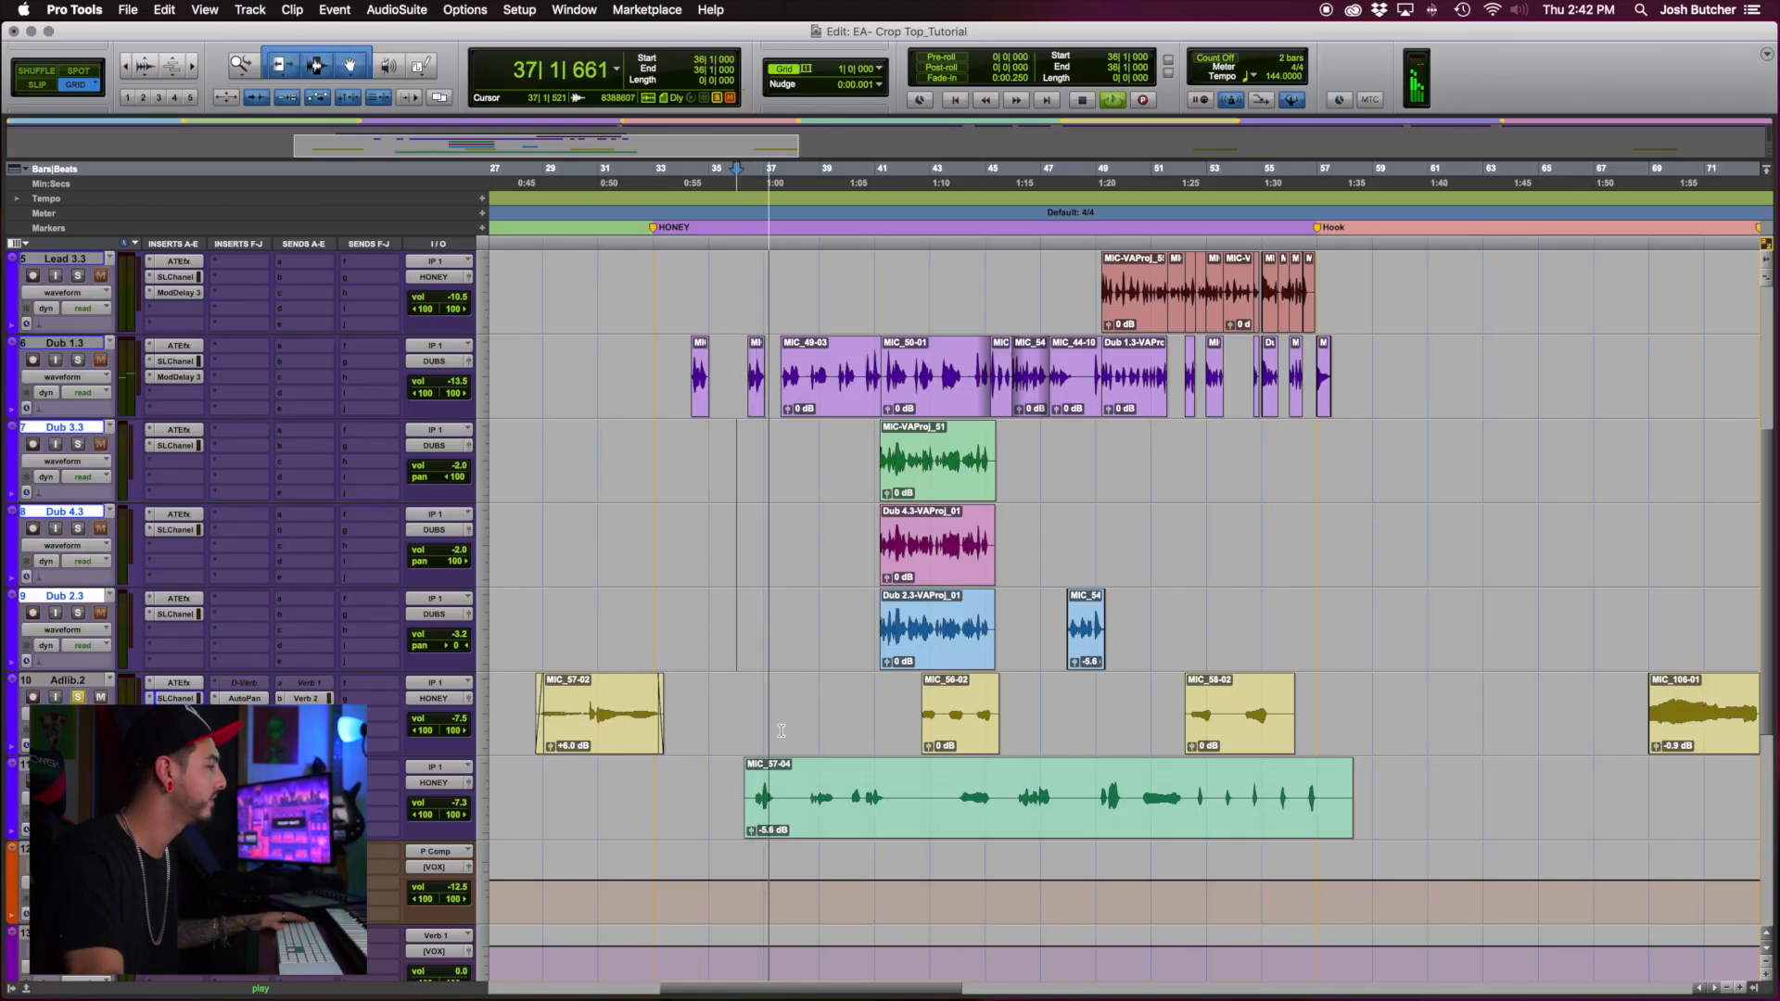
Examine the AutoPan inserts on Adlib.2 and Adlib.2.dup1 while auditioning the soloed ad-libs
{"action": "key", "text": "space"}
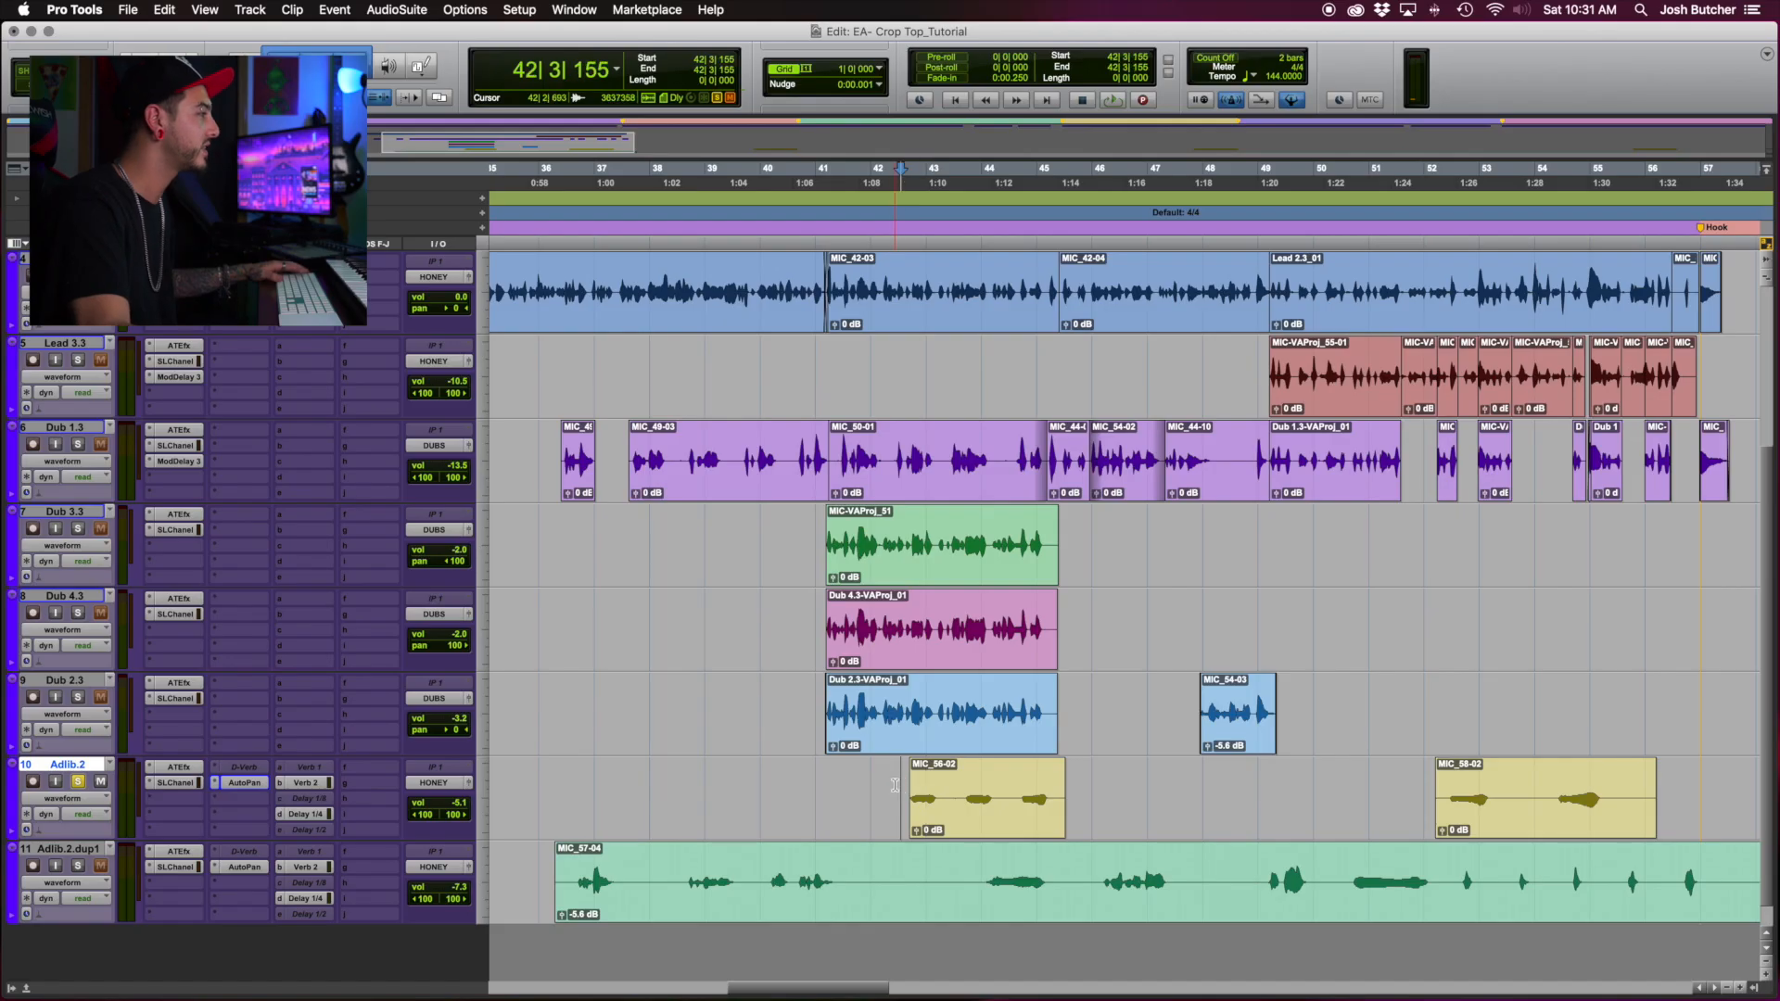
{"action": "left_click", "coordinate": [259, 785]}
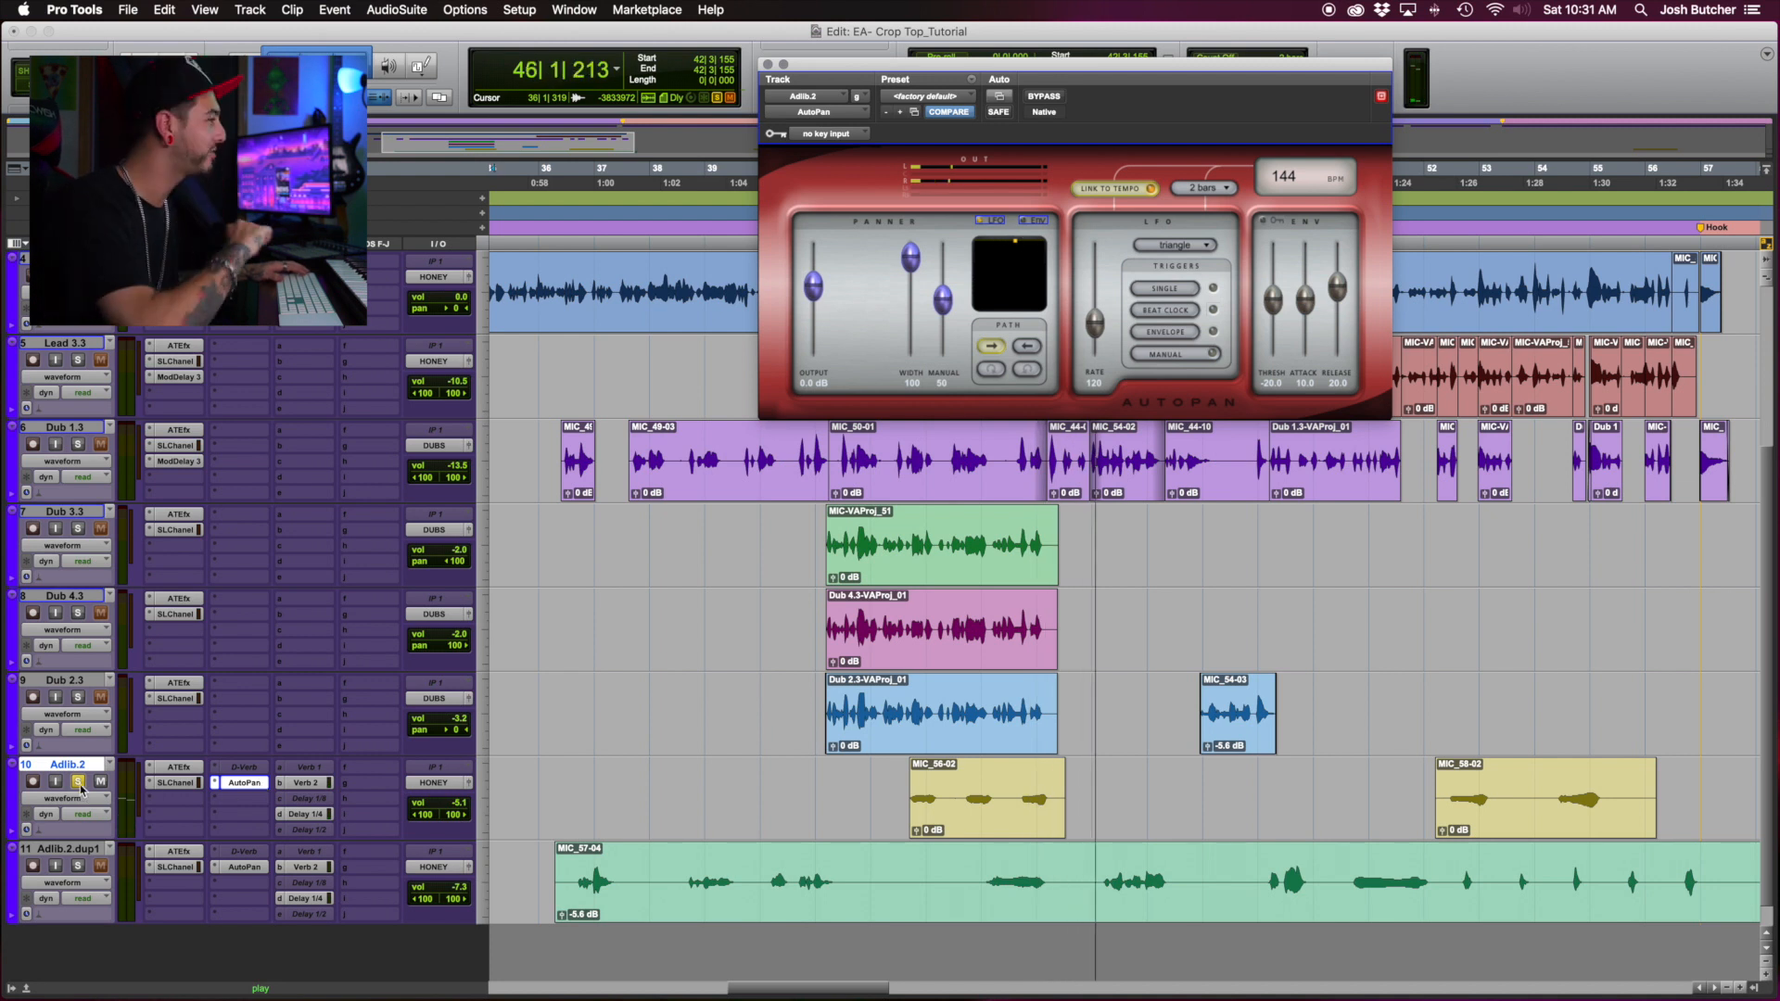
{"action": "key", "text": "space"}
{"action": "left_click", "coordinate": [245, 867]}
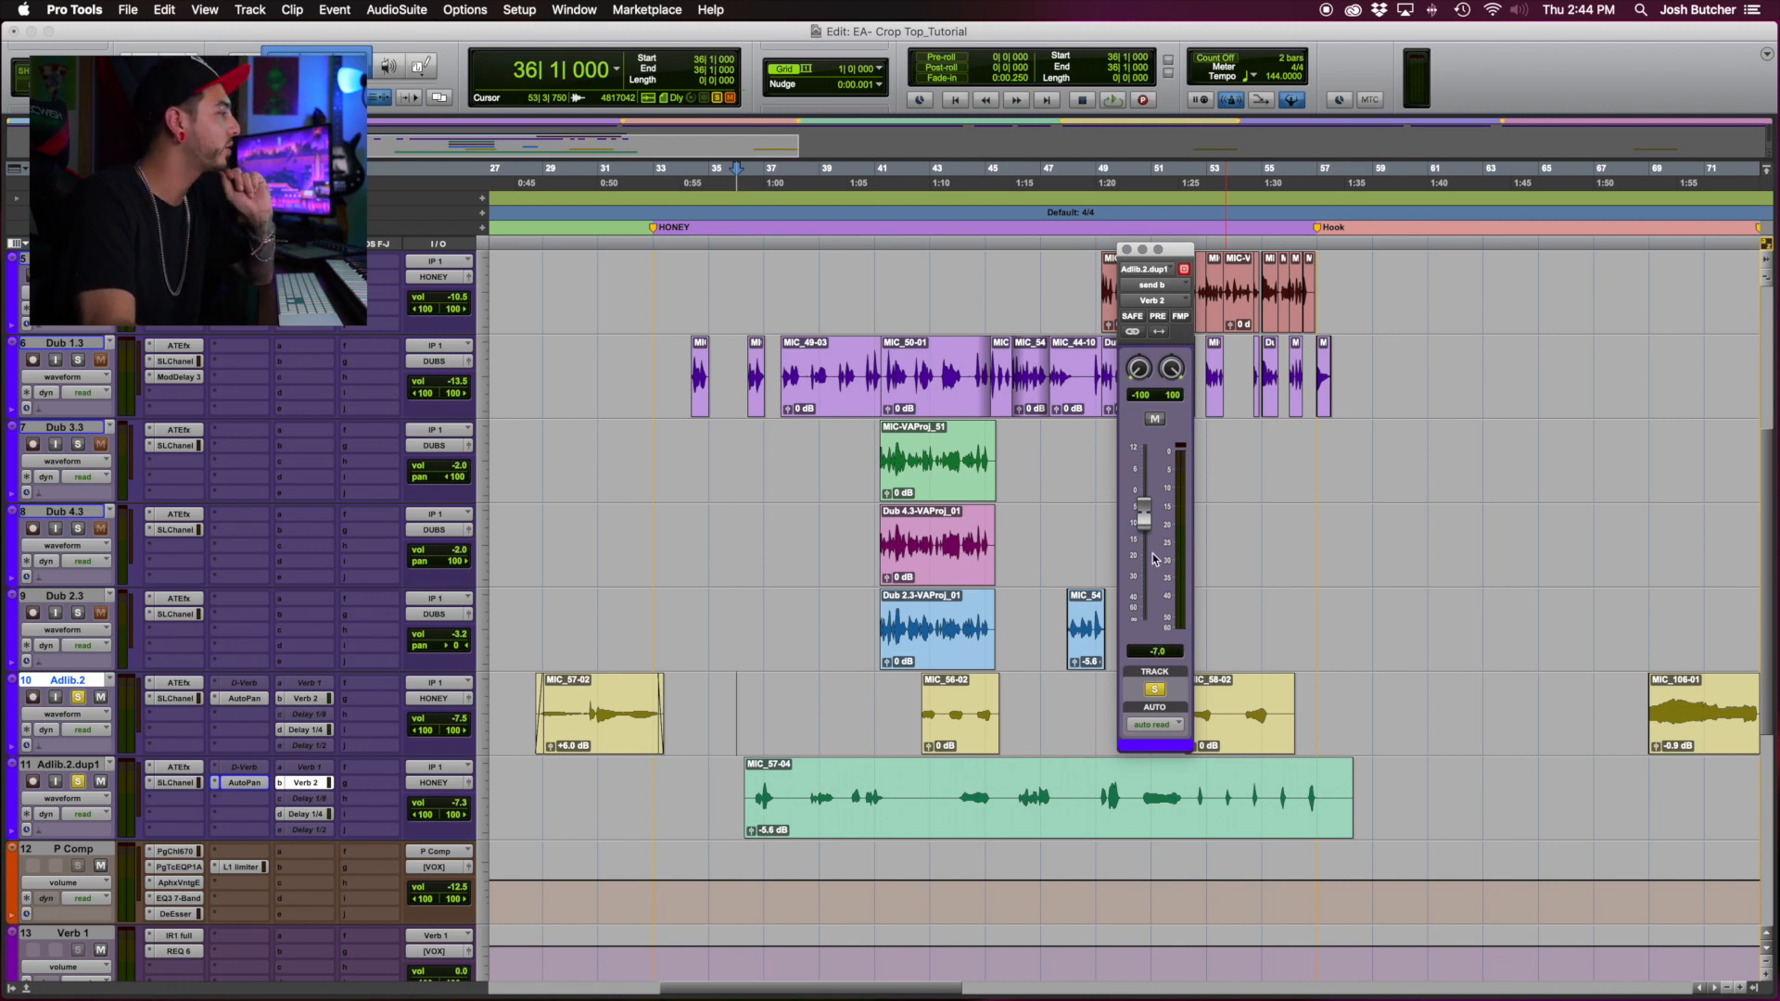
Open the Delay 1/4 send on Adlib.2 and audition the soloed ad-libs from bar 34
{"action": "left_click", "coordinate": [306, 731]}
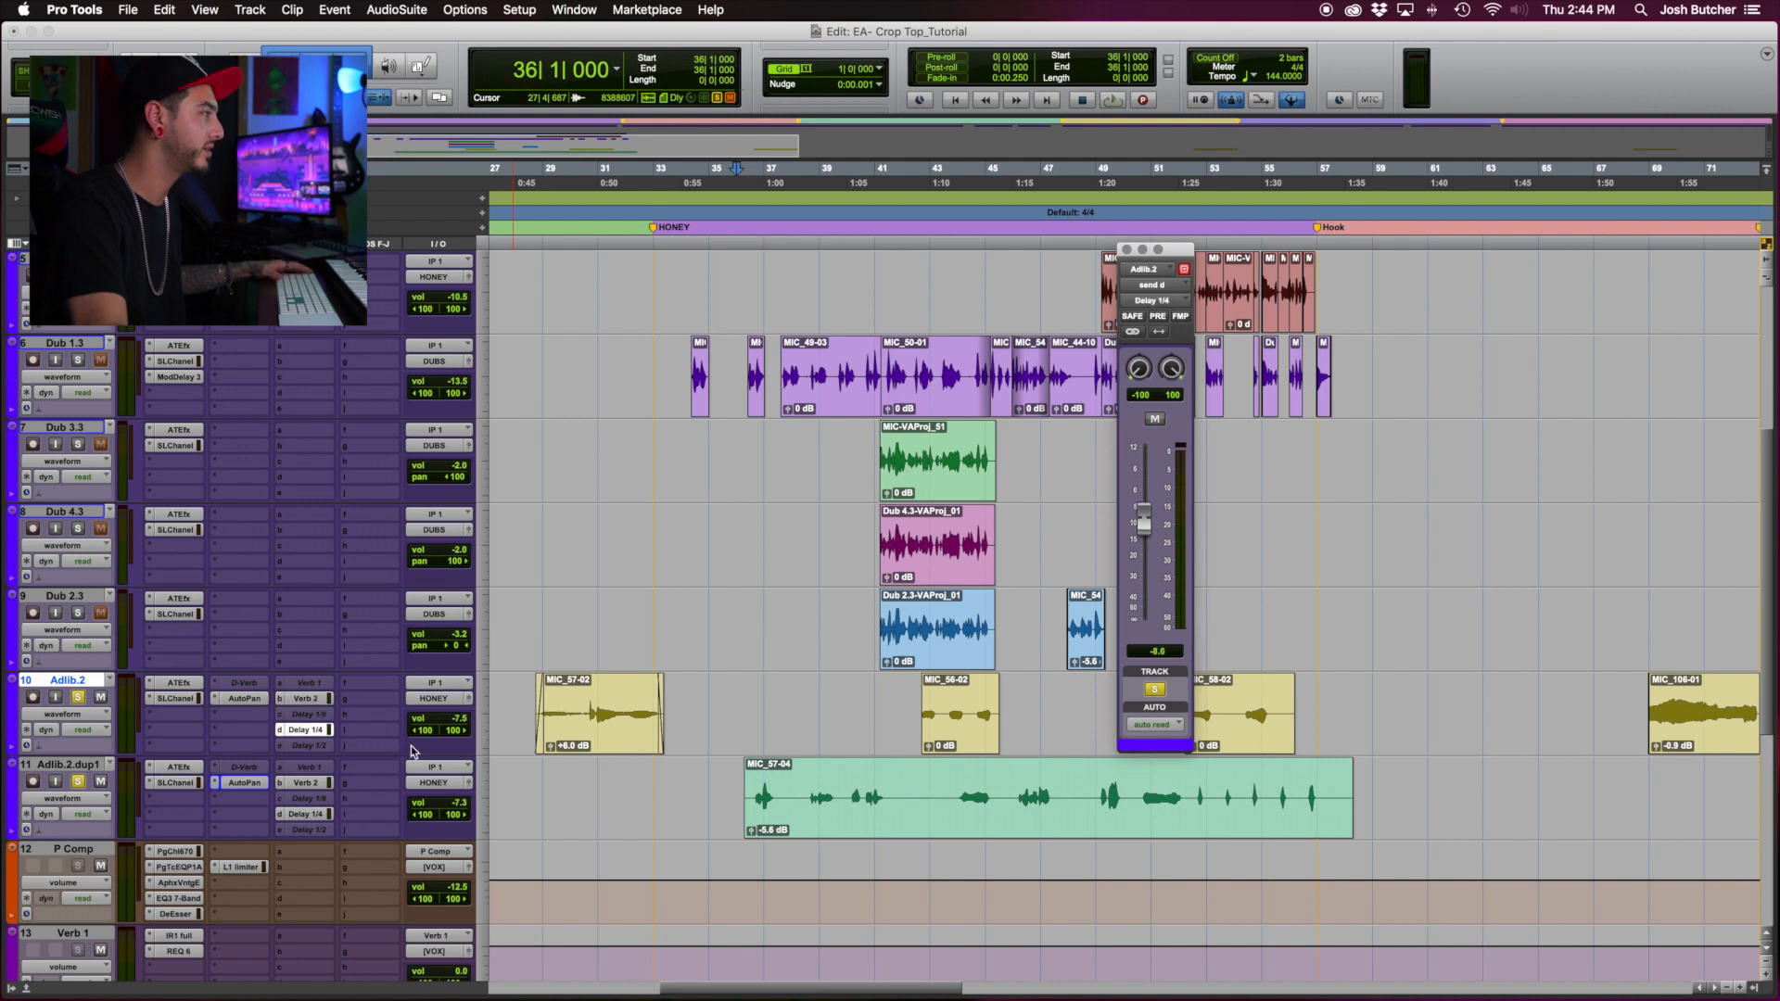
{"action": "left_click_drag", "start_coordinate": [676, 616], "coordinate": [680, 436]}
{"action": "key", "text": "space"}
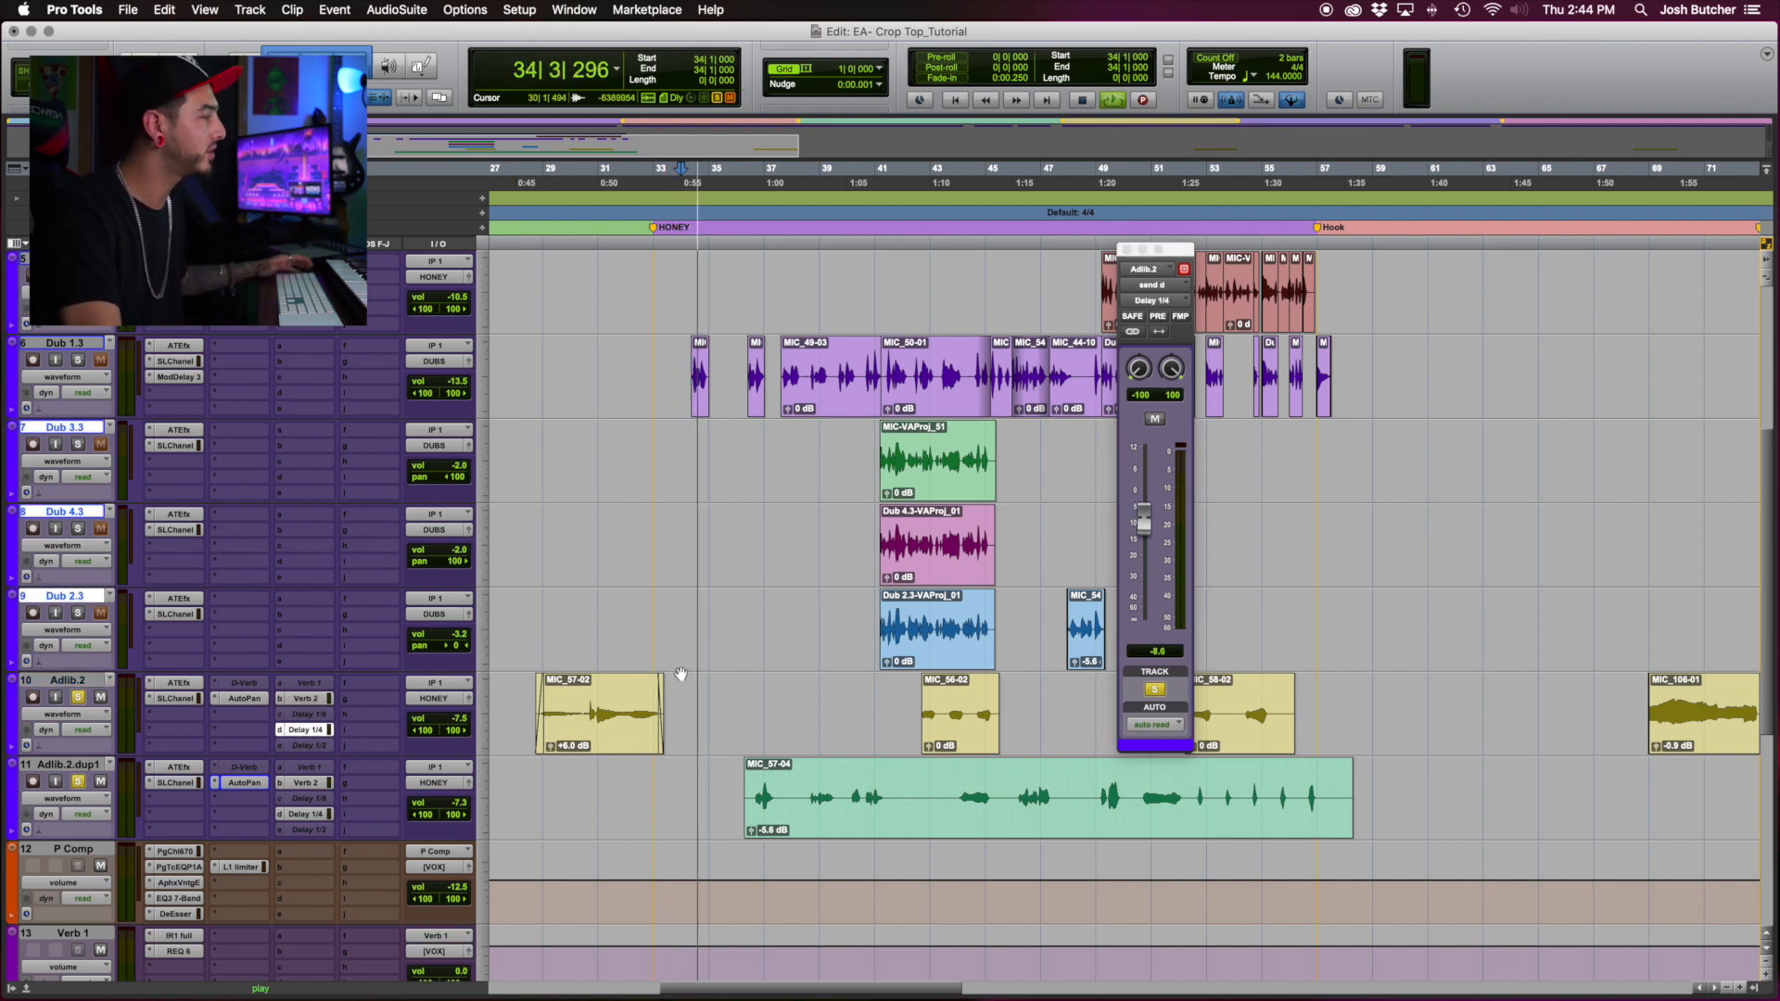
{"action": "key", "text": "space"}
{"action": "scroll", "coordinate": [721, 675], "scroll_direction": "up", "scroll_amount": 1}
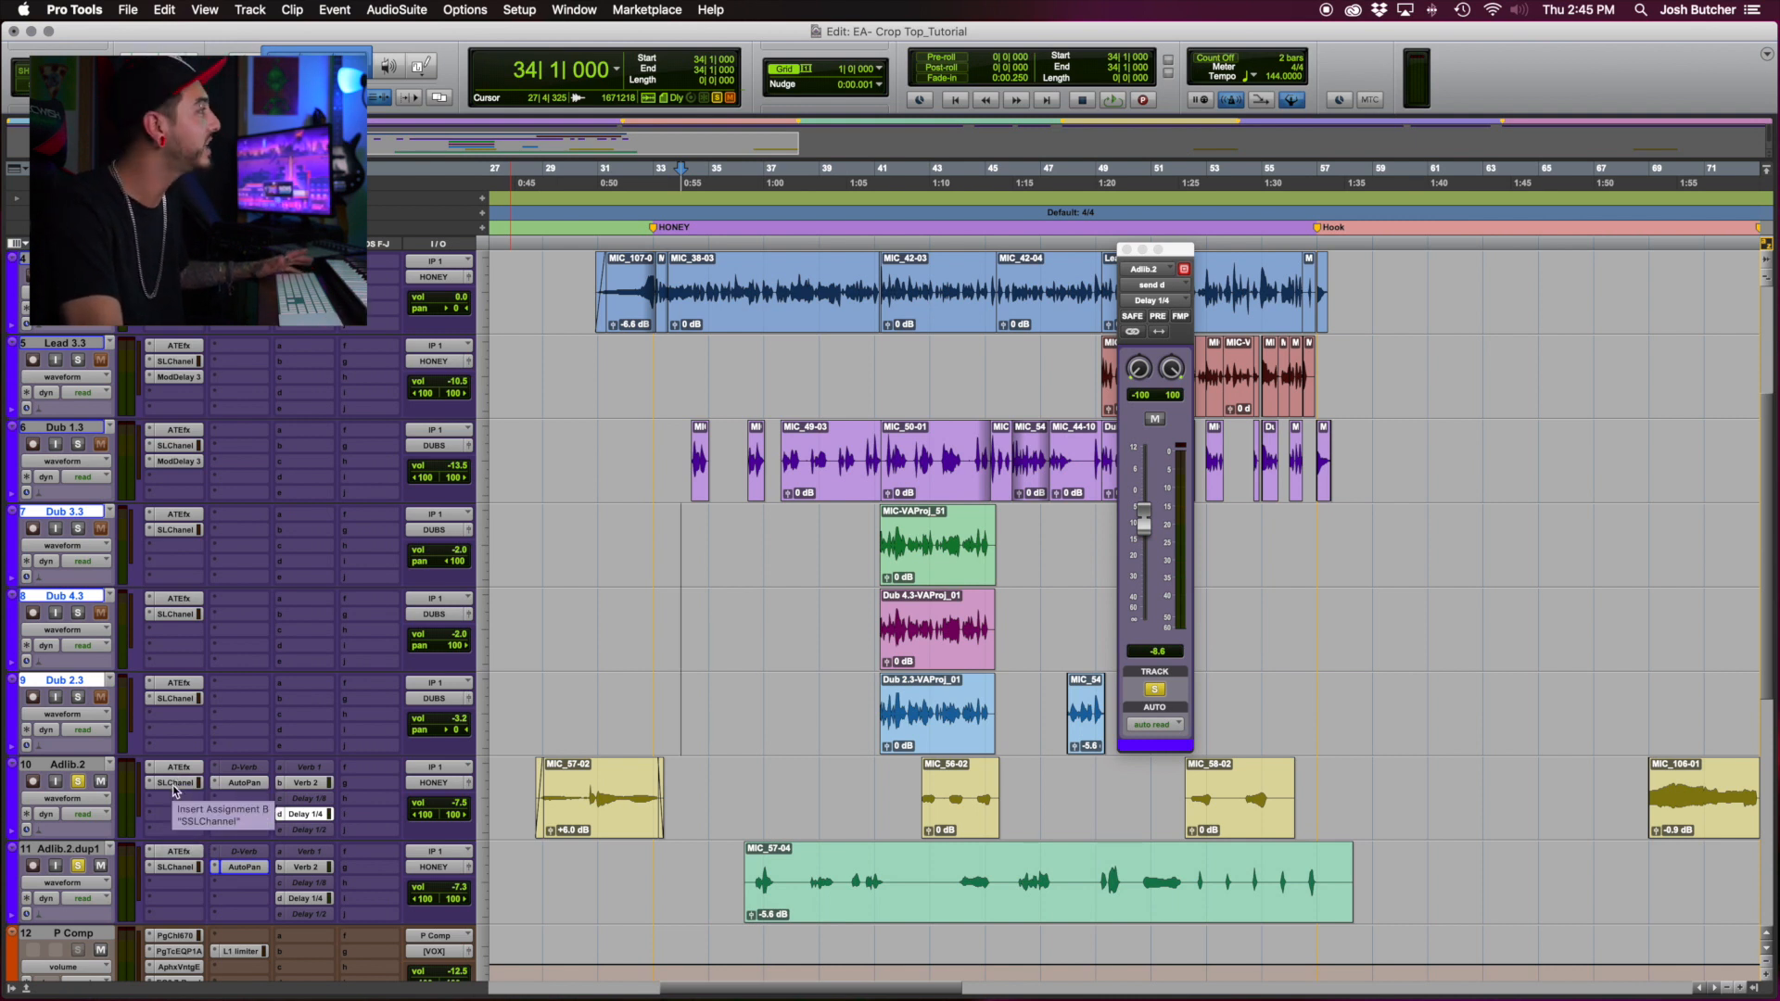
{"action": "scroll", "coordinate": [242, 787], "scroll_direction": "up", "scroll_amount": 3}
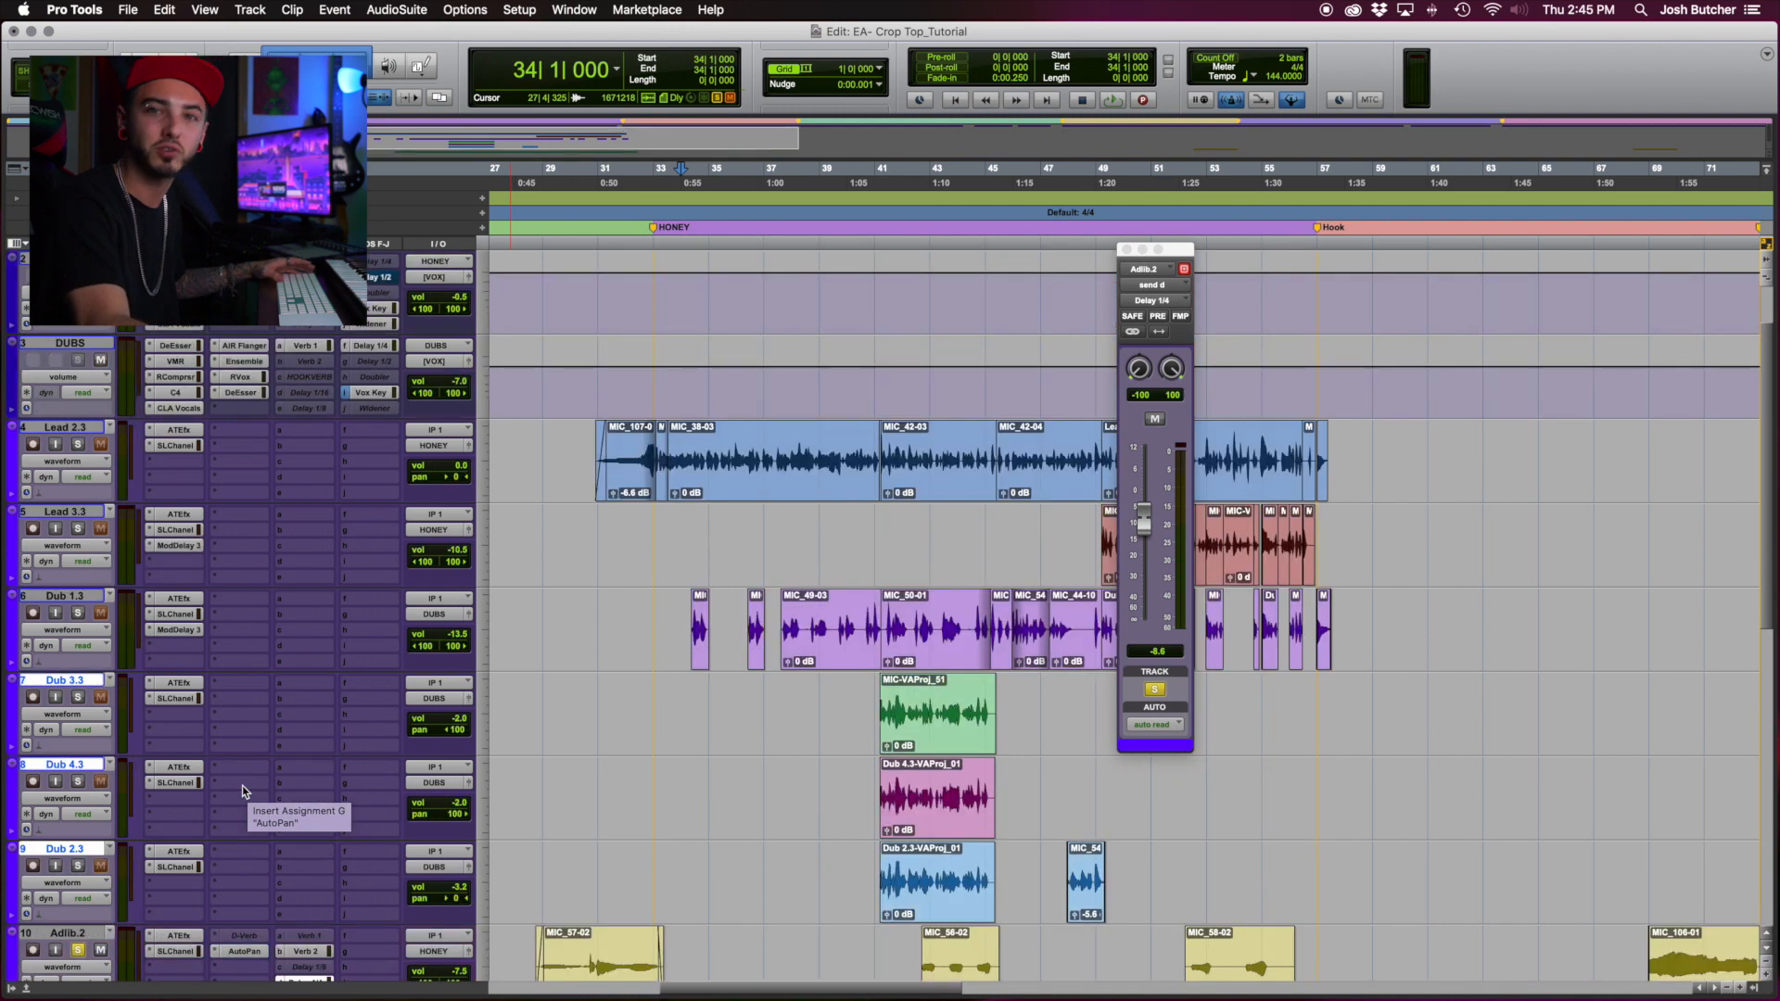